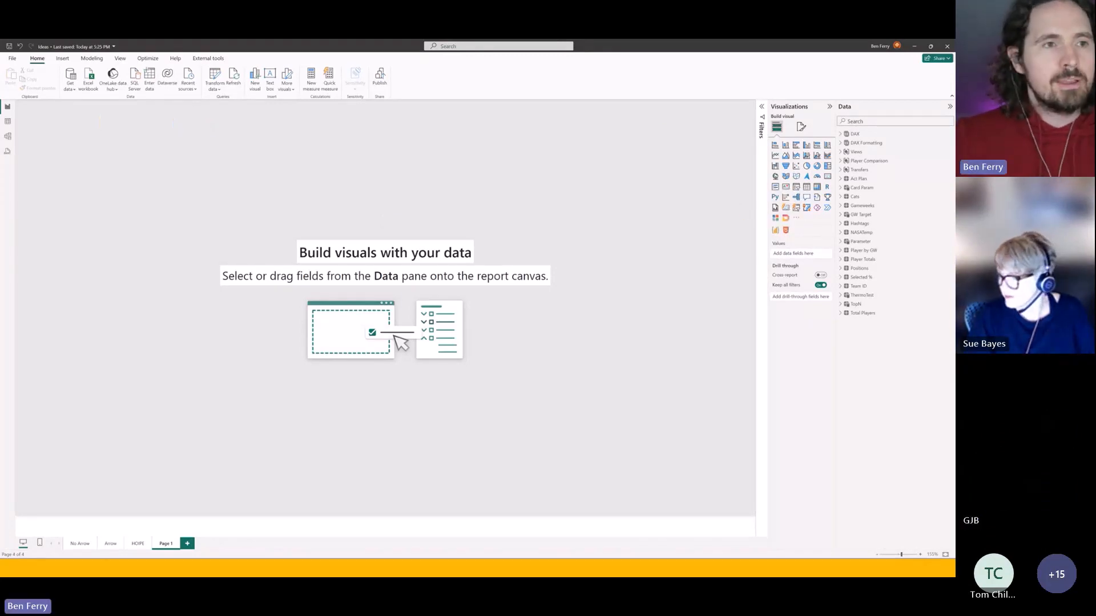
Step: Review the preview features in the global options, including the new card visual, and leave without changes
click(12, 58)
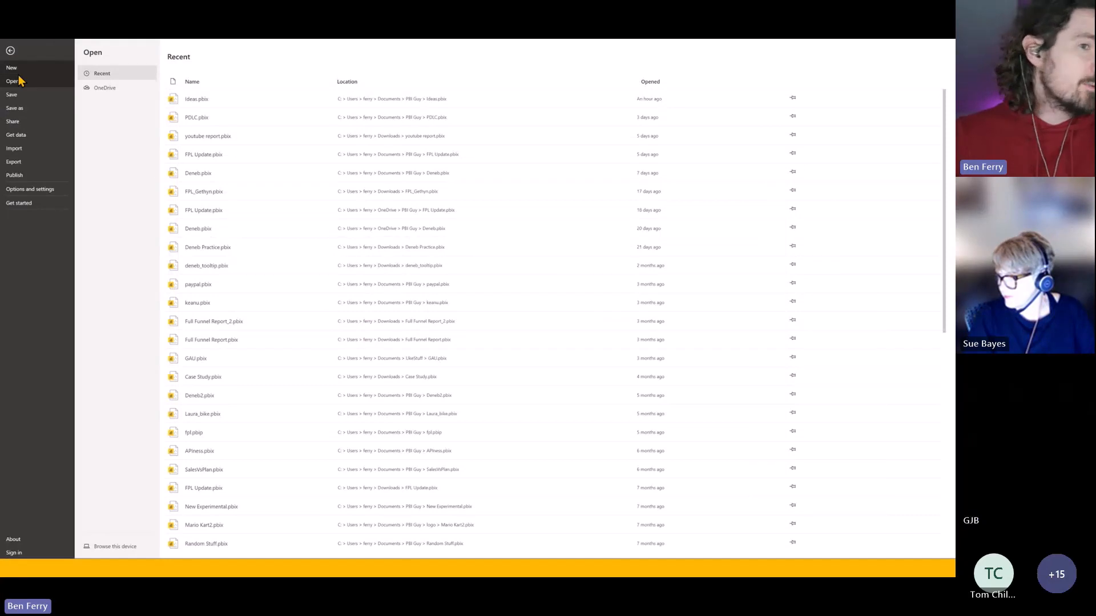
click(34, 189)
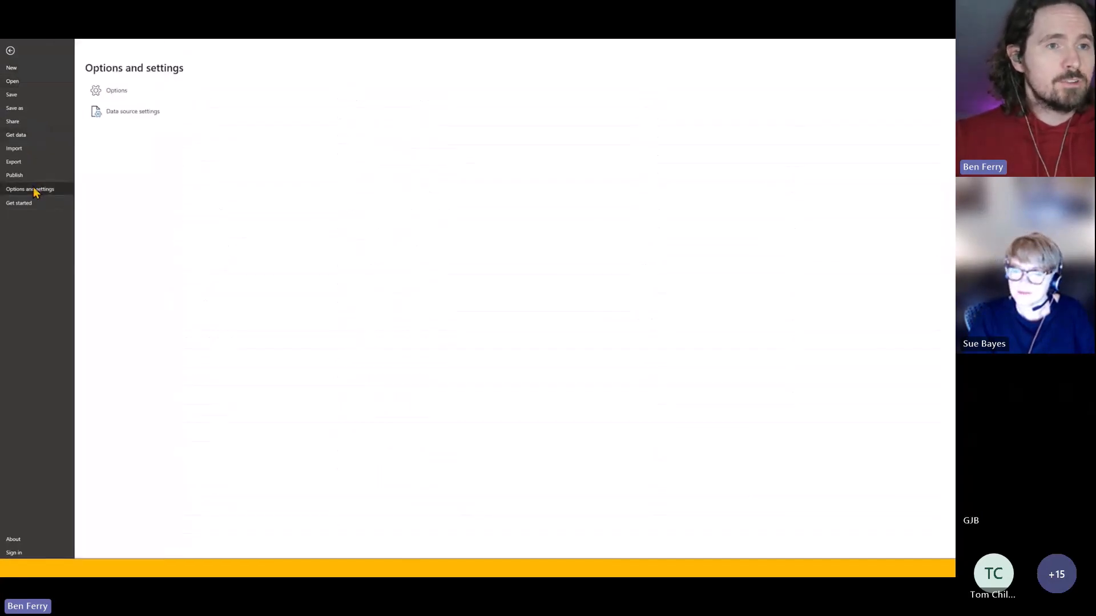
click(116, 95)
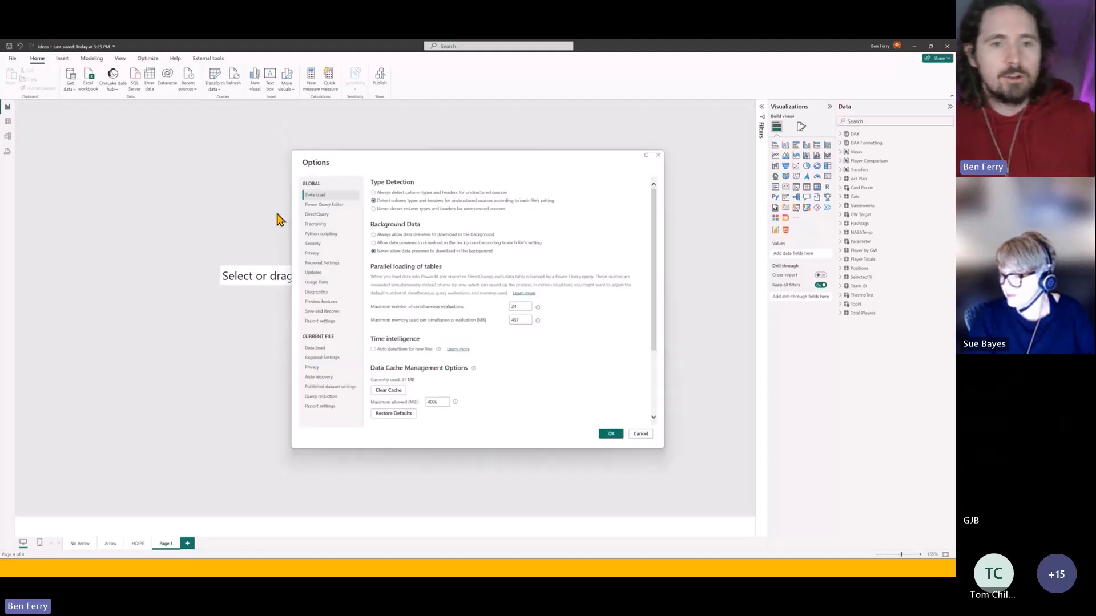
click(321, 302)
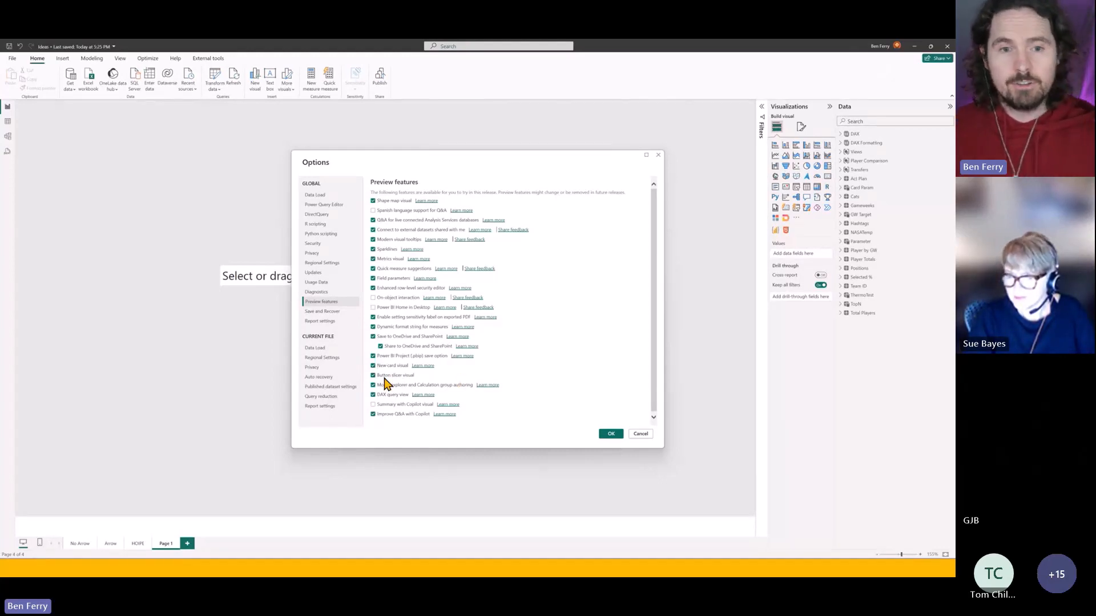
click(640, 434)
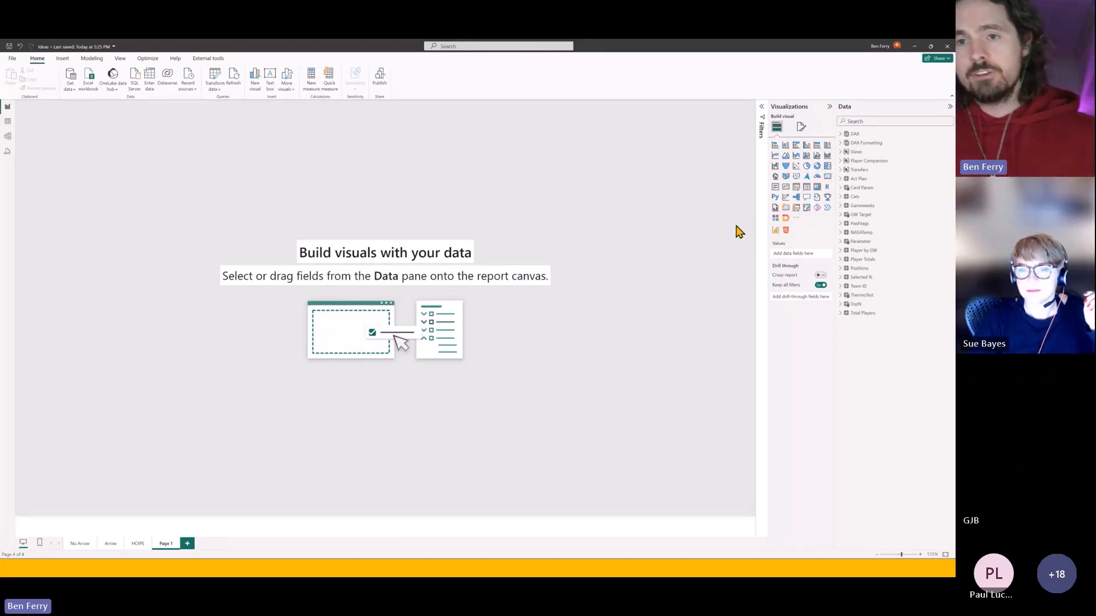
Step: Add a new card visual, move it away from the page corner and fill it with the Total pts by GW measure
click(784, 208)
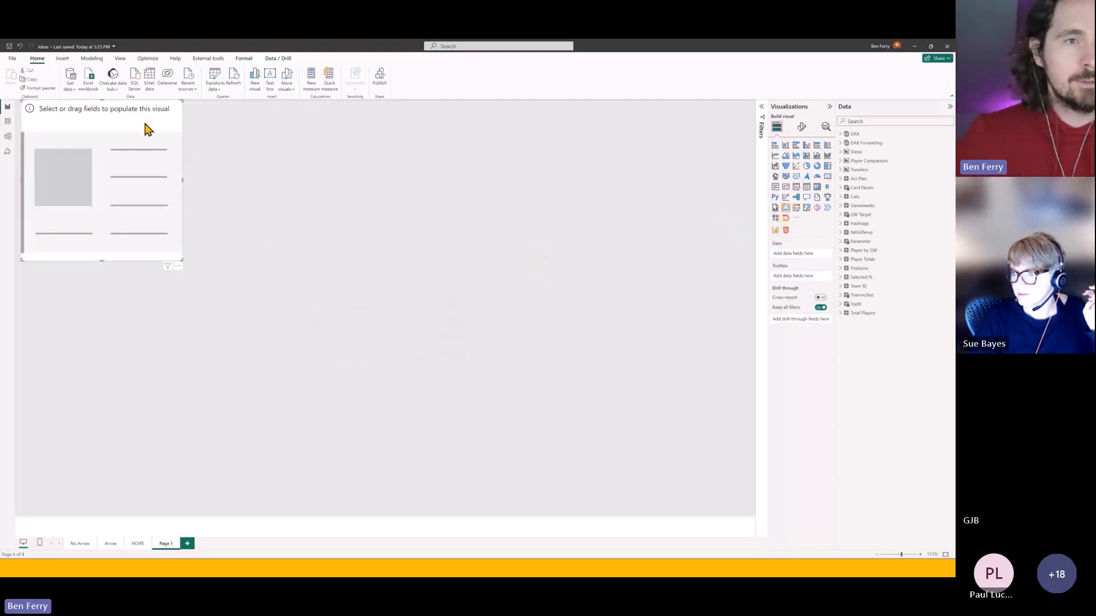
drag(147, 127, 250, 164)
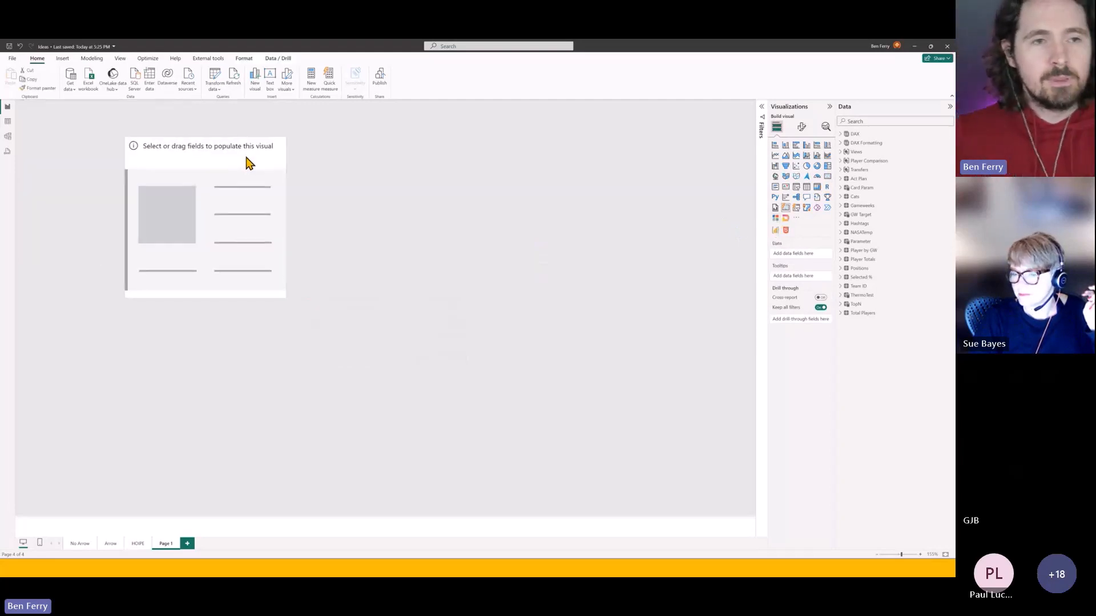
click(902, 120)
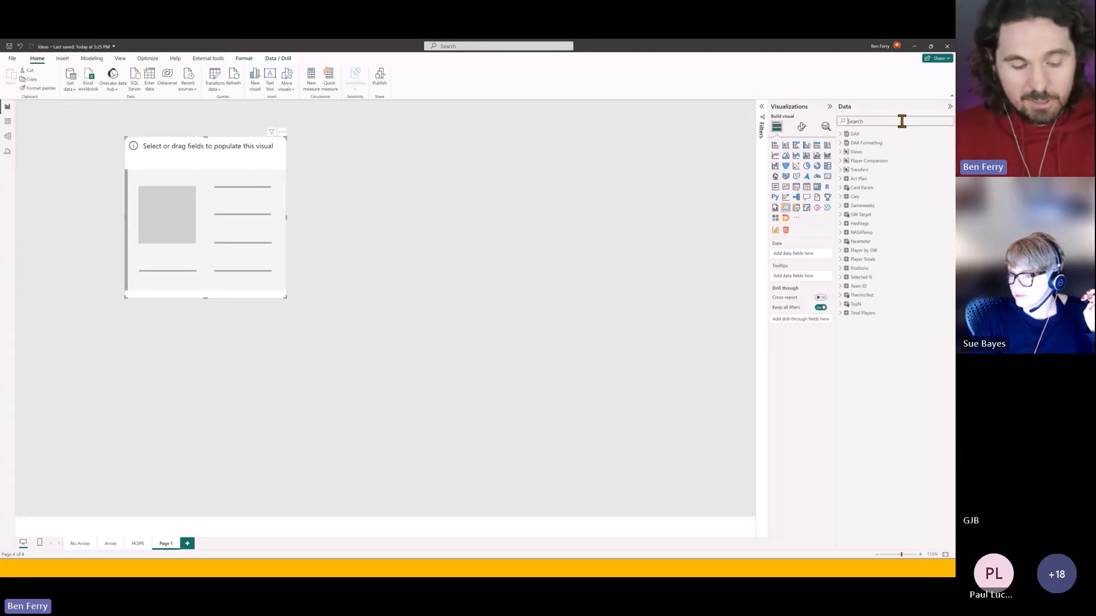
text(pts)
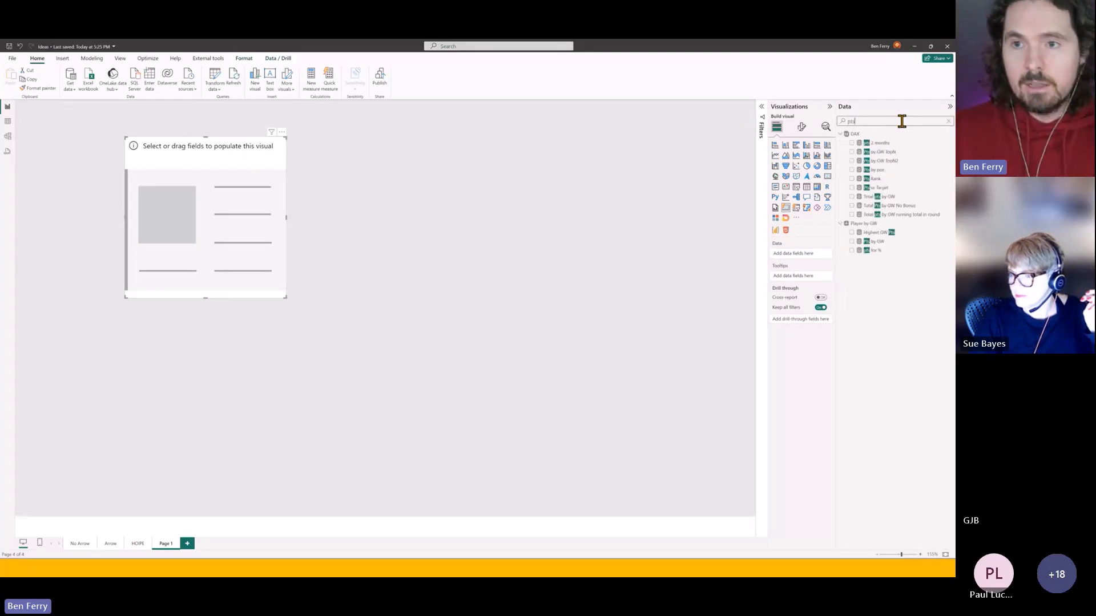
click(851, 197)
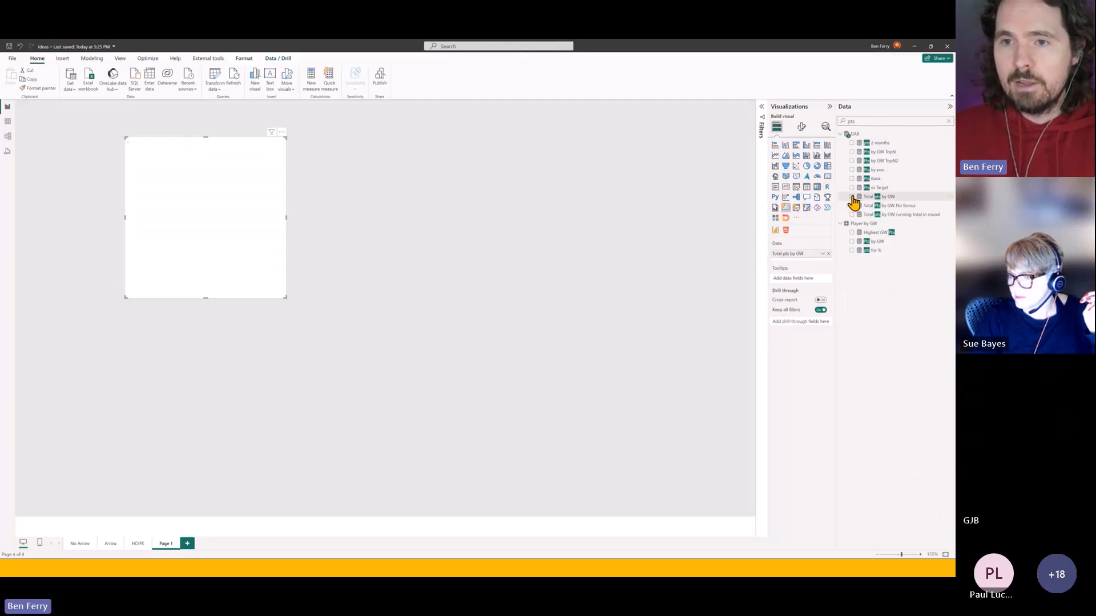
Step: Add the Bonus and Assists measures from the DAX table to the card visual
click(868, 120)
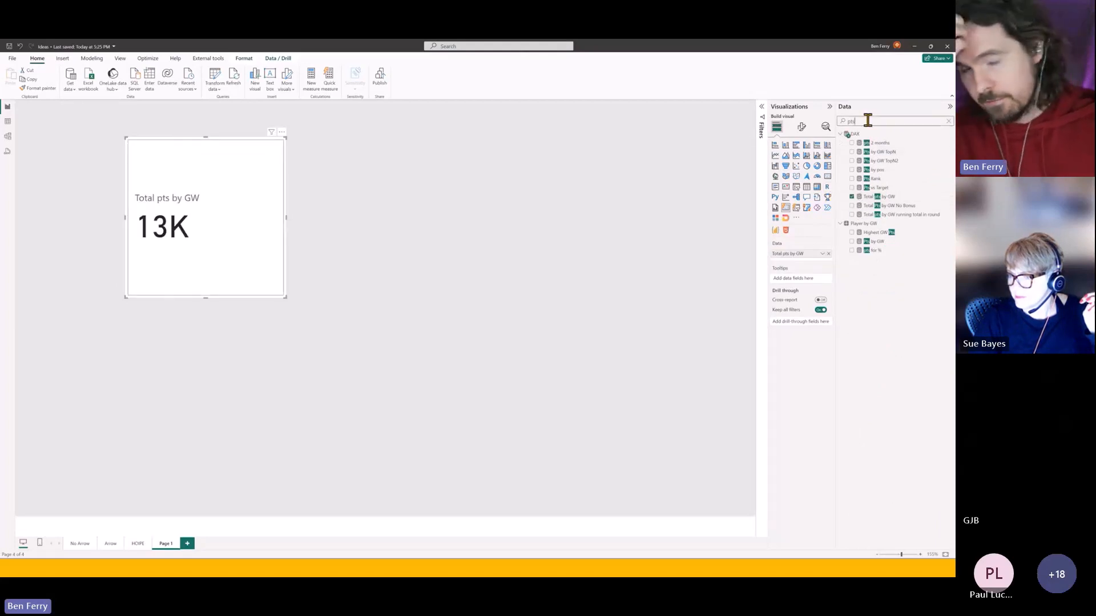
double_click(868, 120)
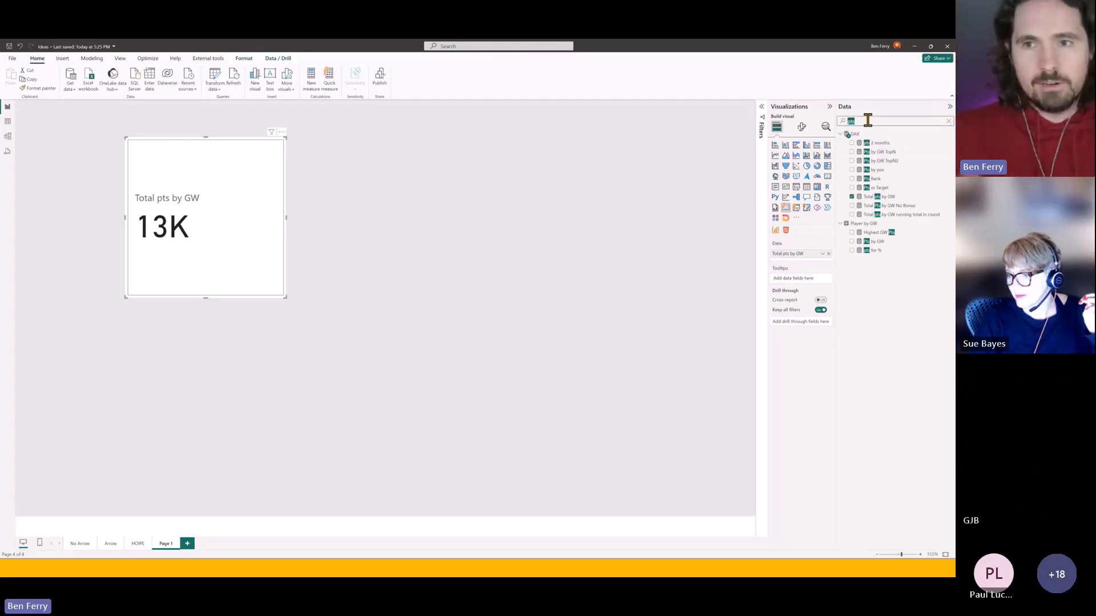
text(bonus)
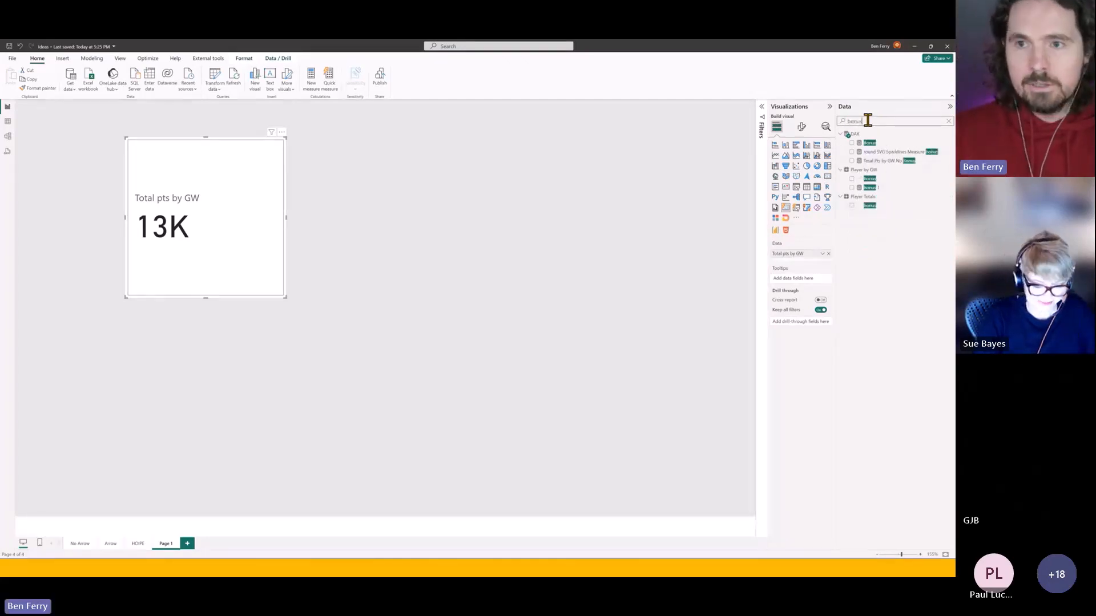
click(851, 143)
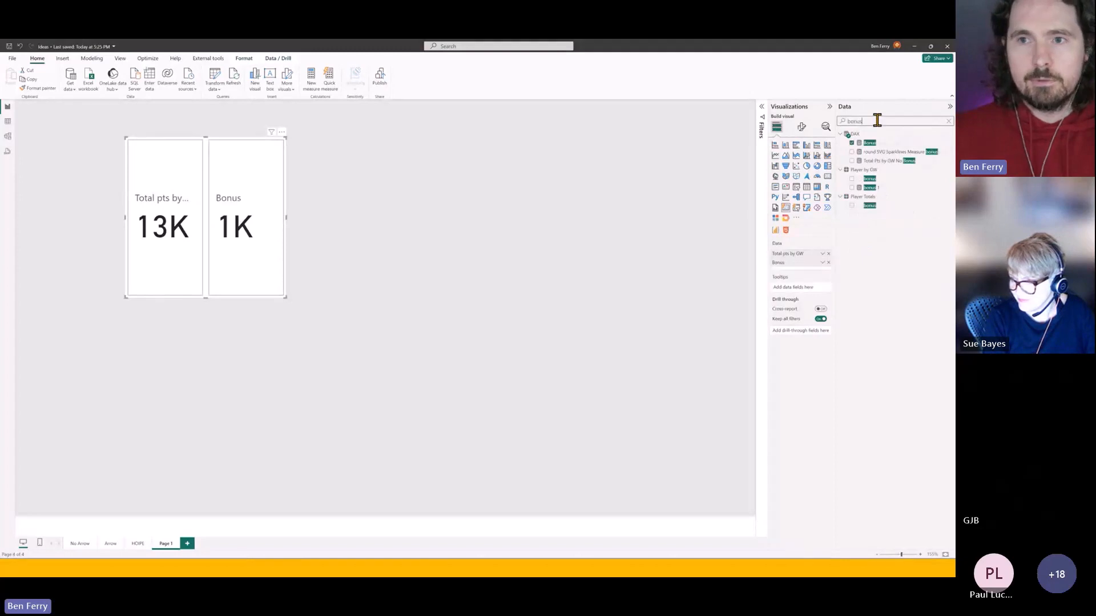
double_click(877, 120)
text(assi)
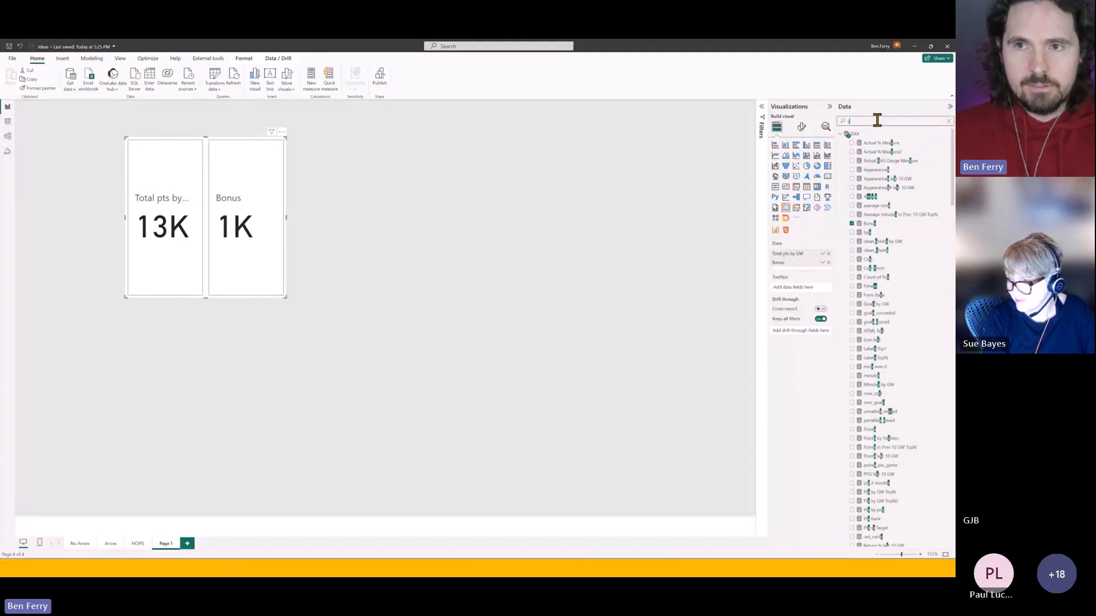
text(s)
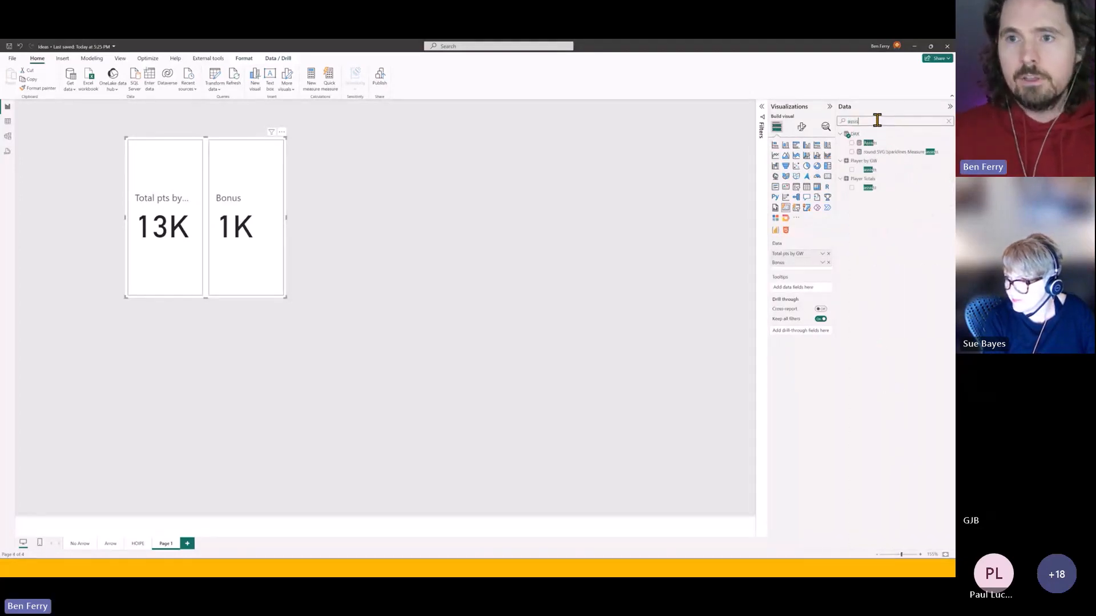
click(851, 144)
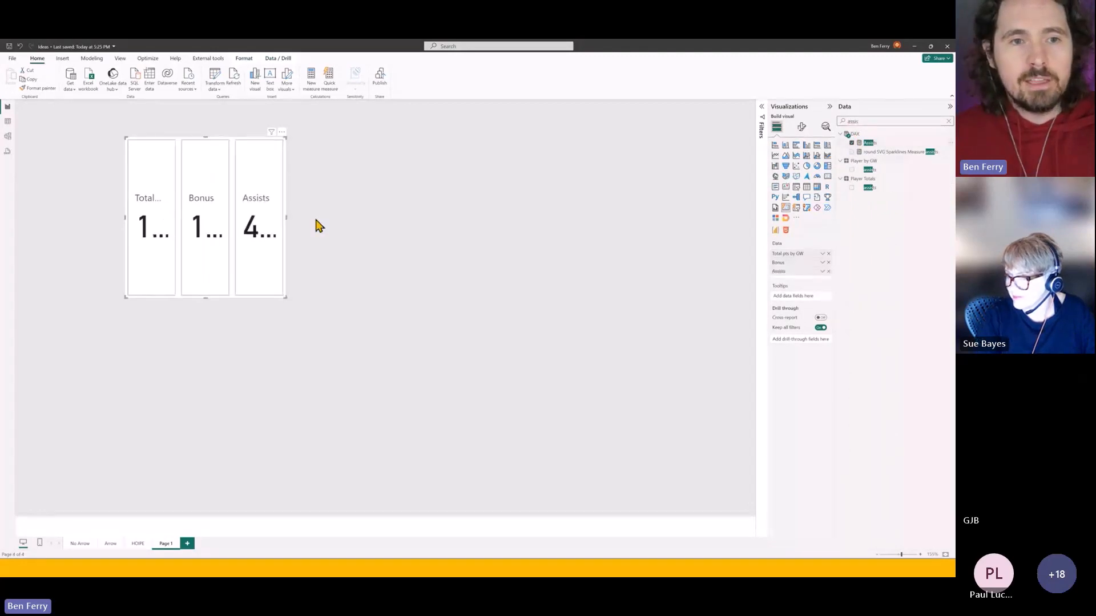
Step: Widen the card visual to about two and a half times its width, center it near the page's upper edge and halve its height
drag(287, 218, 529, 234)
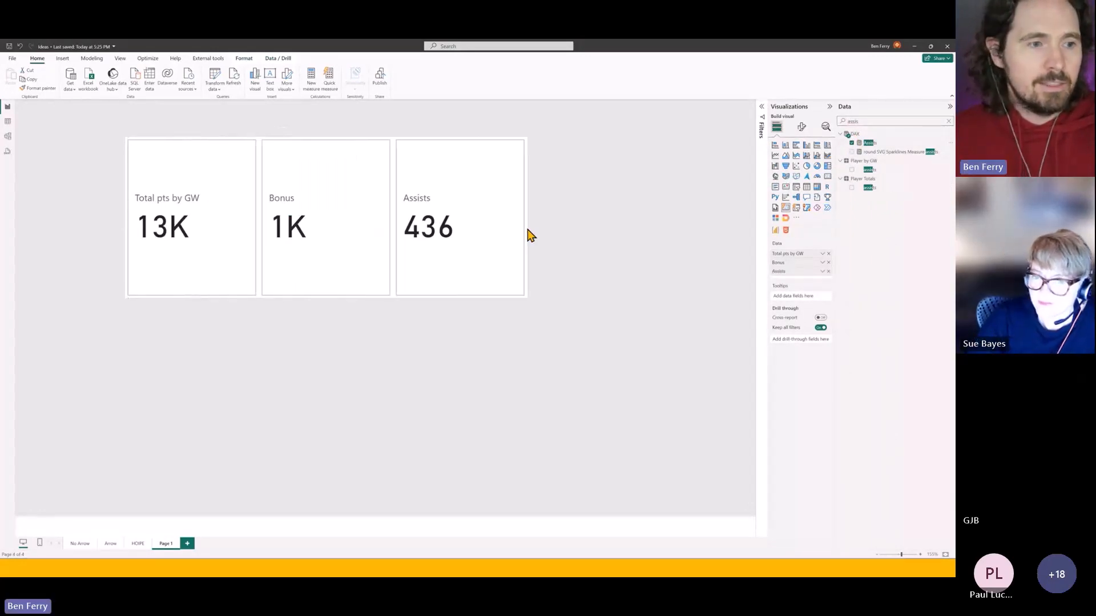
drag(381, 205, 435, 177)
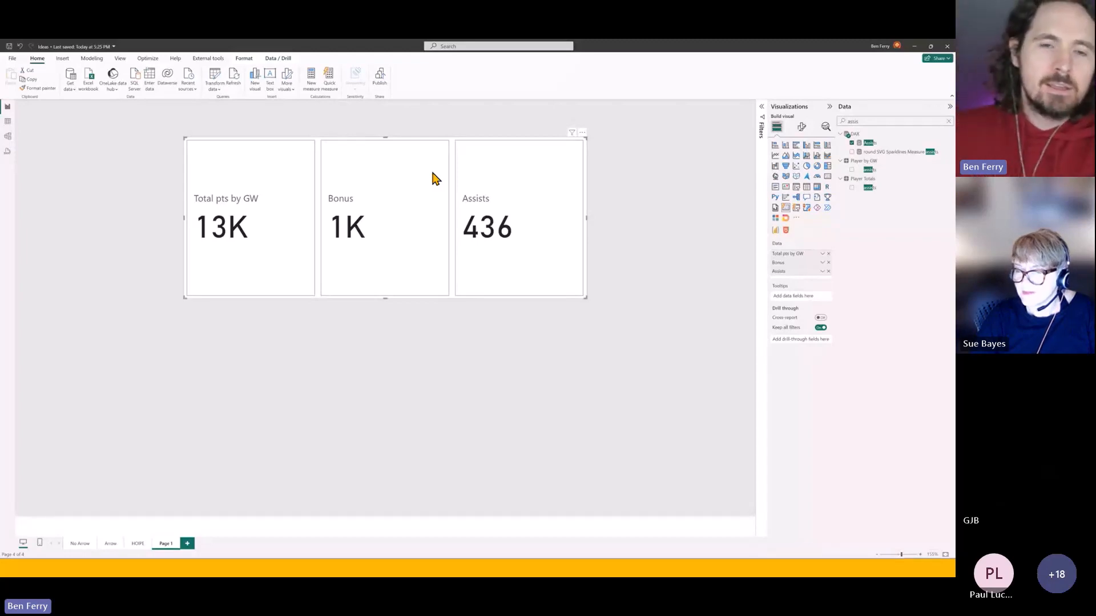
drag(435, 179, 436, 169)
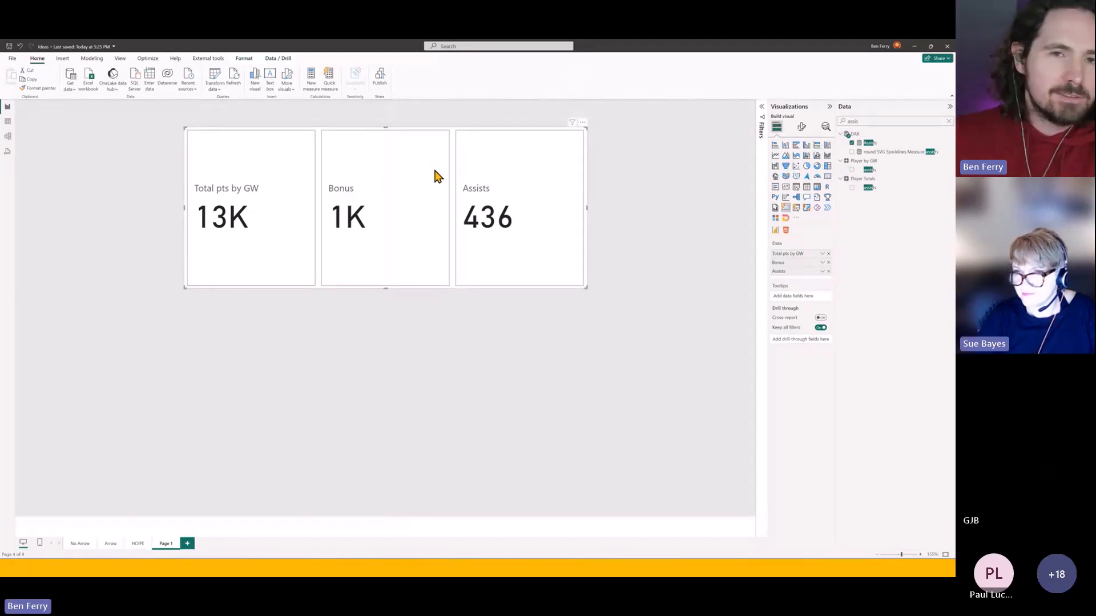
drag(434, 170, 434, 170)
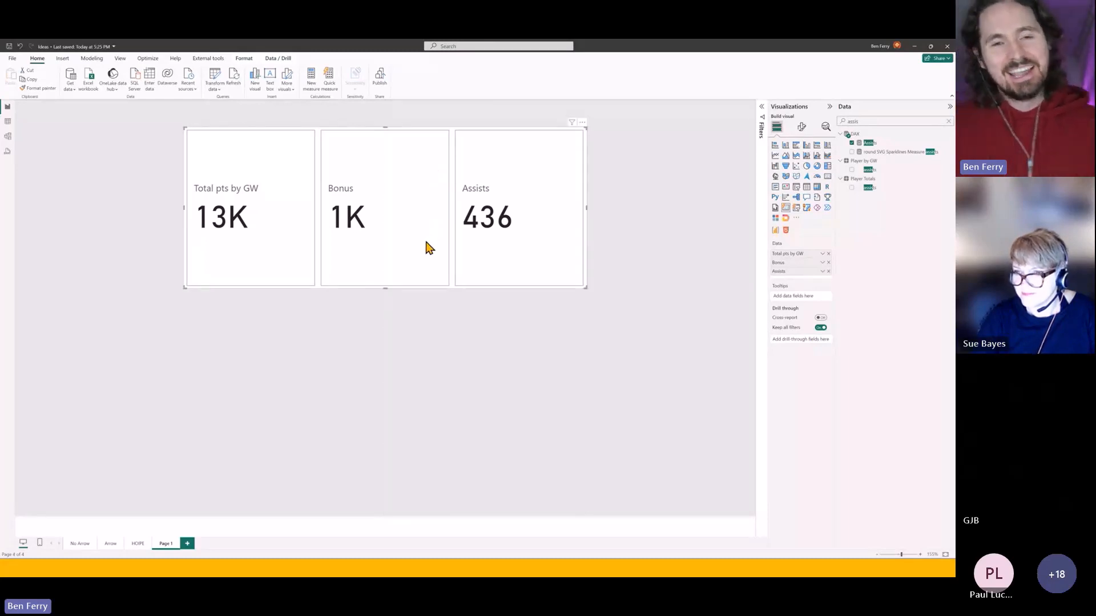
drag(385, 288, 384, 207)
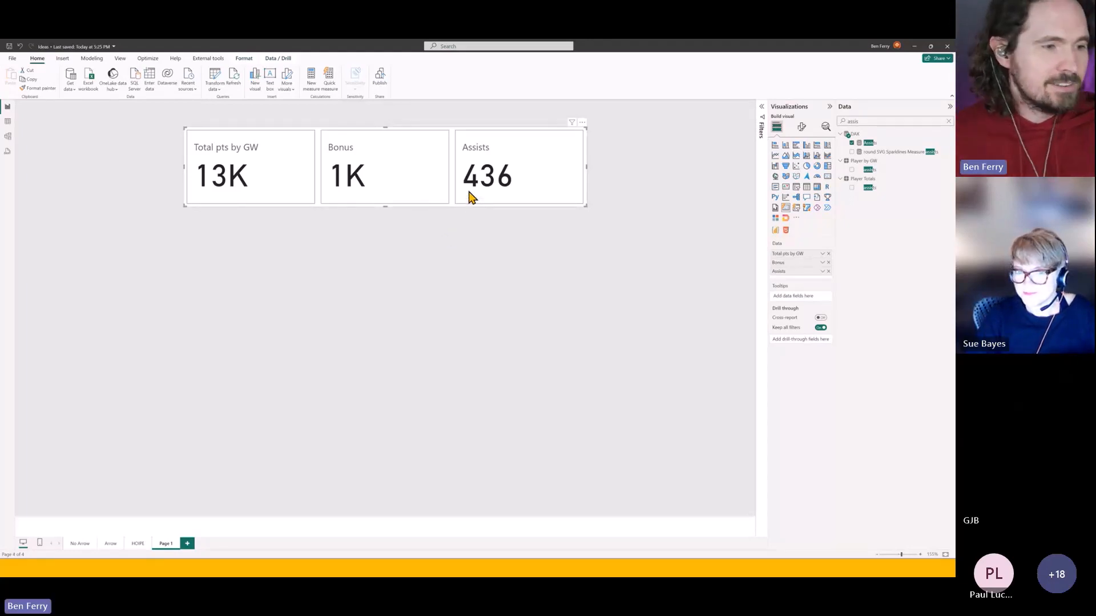
drag(448, 193, 446, 189)
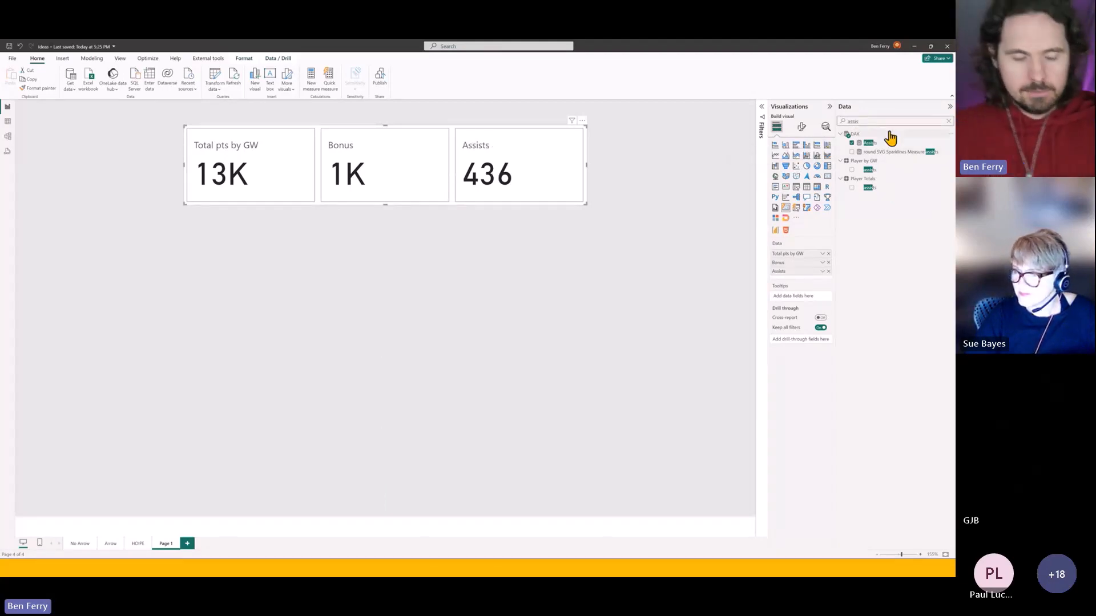
Step: Search the data fields for "ict" and add the ict_index measure from the DAX table to the card visual
key(ctrl+a)
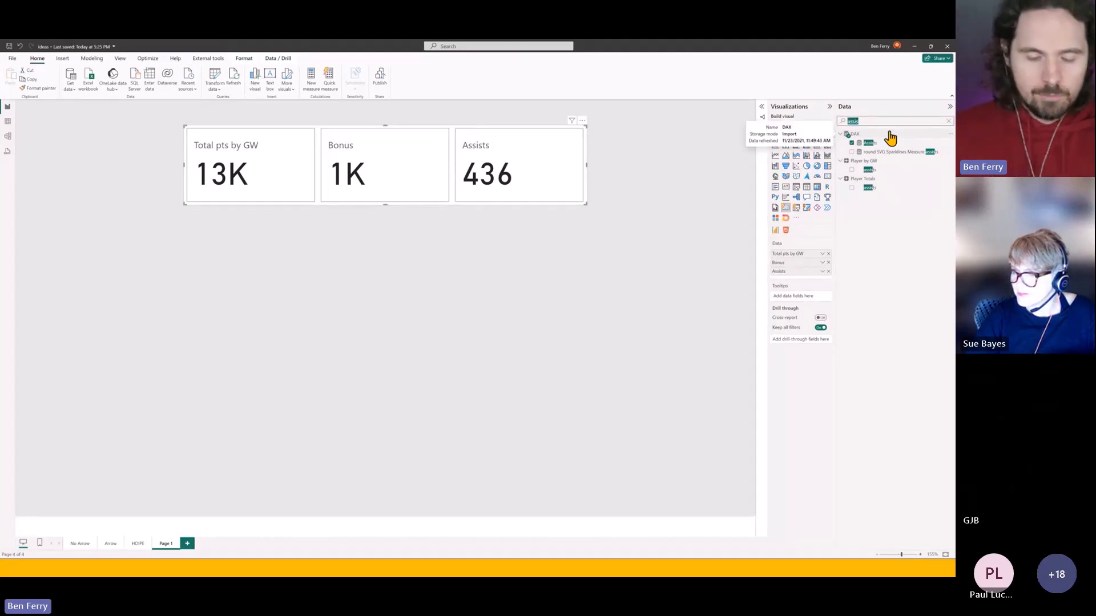
text(ind)
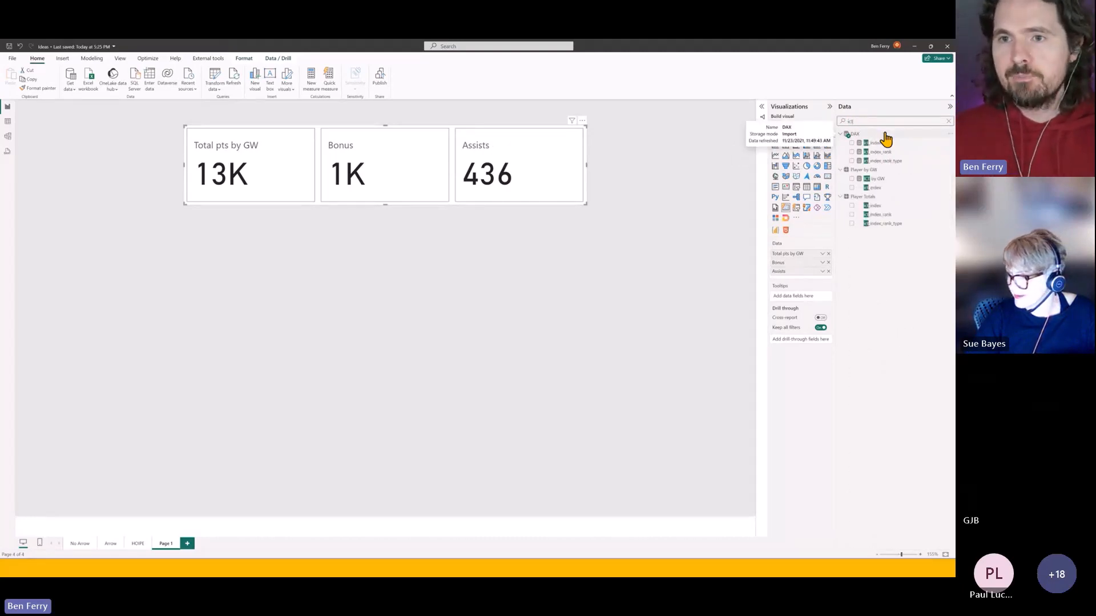
click(884, 140)
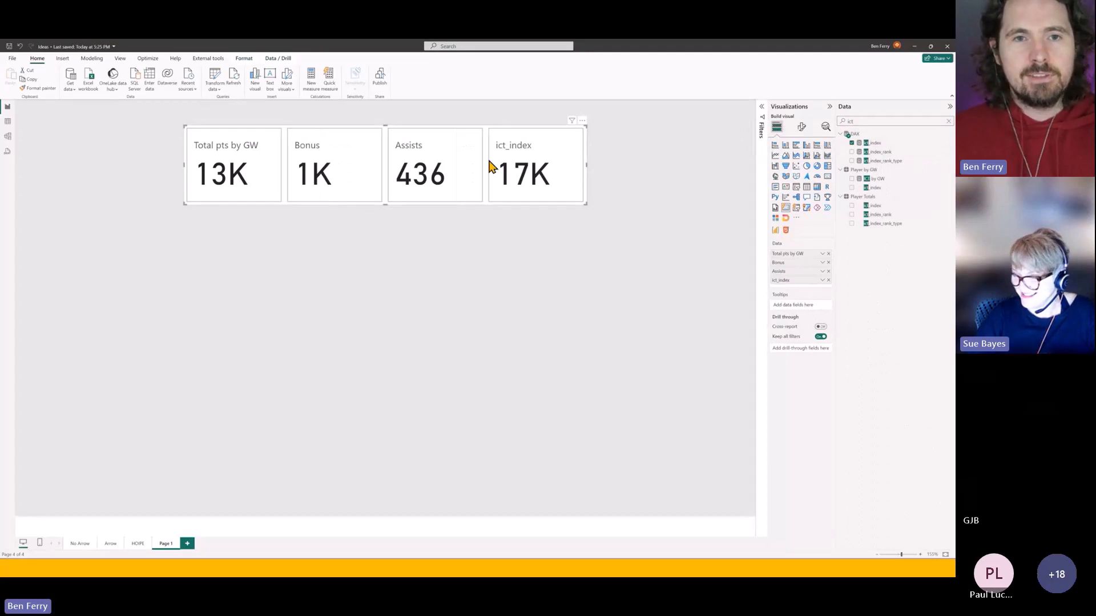
Step: Set the card layout orientation to Vertical and make the visual taller and narrower
click(803, 129)
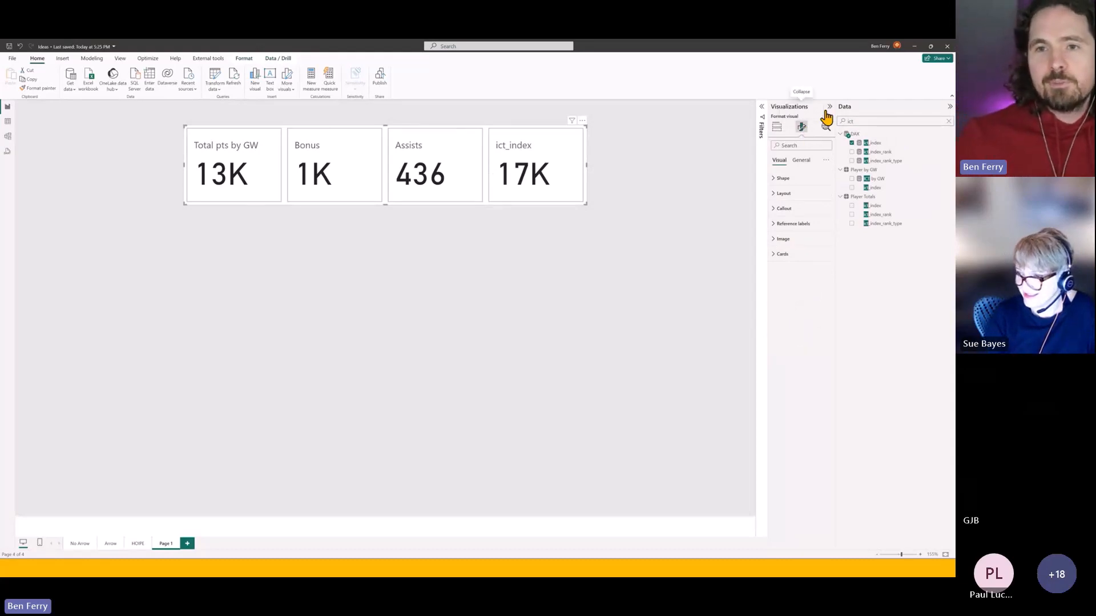
click(802, 194)
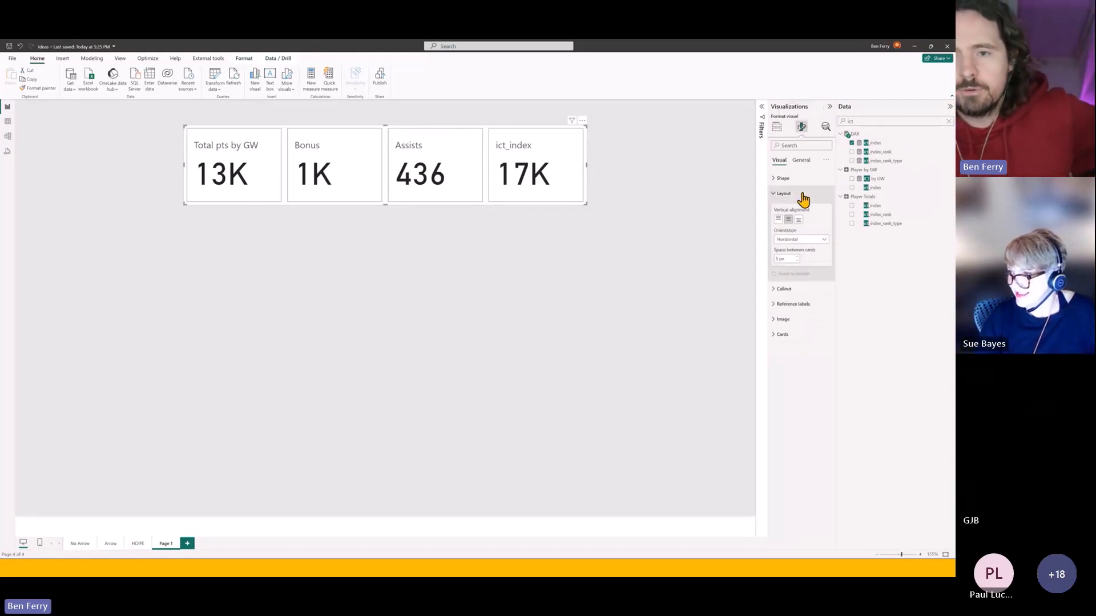
click(816, 241)
click(802, 258)
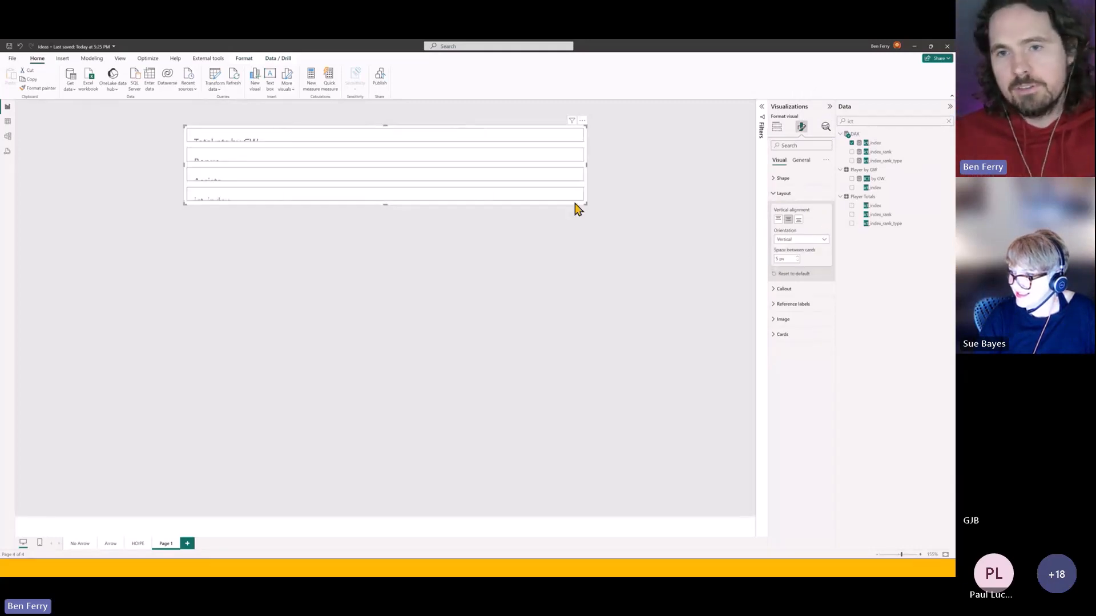
drag(584, 206, 516, 267)
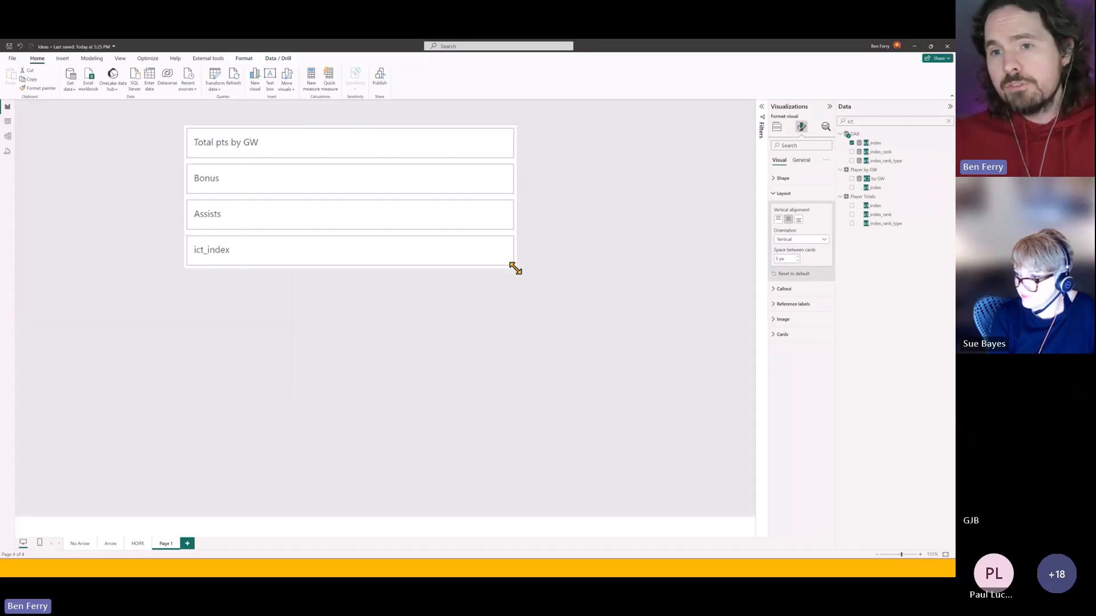
Step: Set the card layout orientation to Grid with 2 rows and 2 columns, and narrow the visual by about a third
click(803, 241)
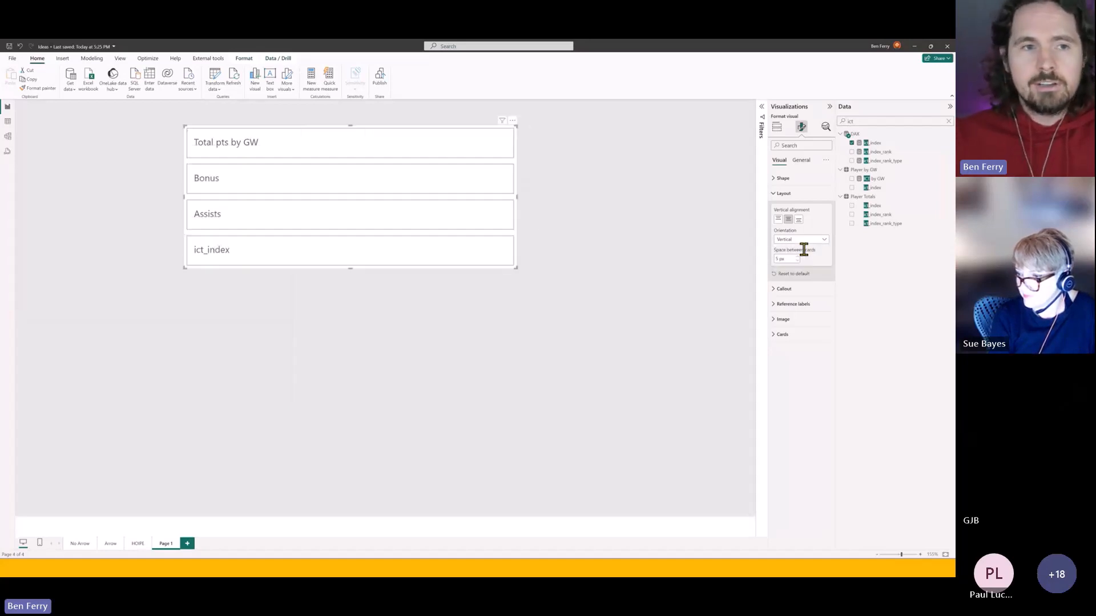
click(803, 248)
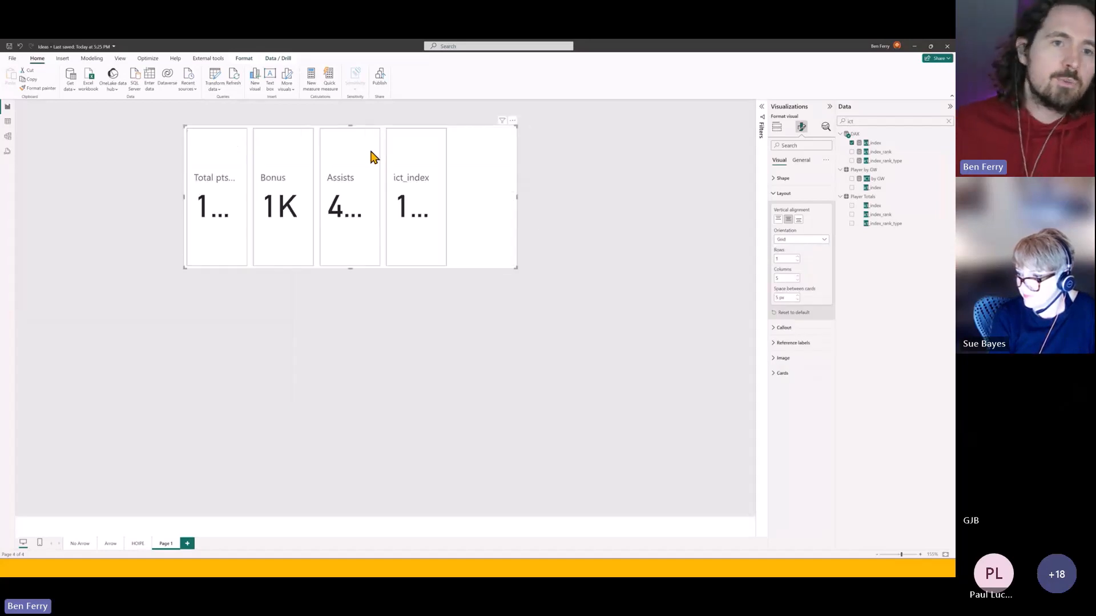
click(797, 257)
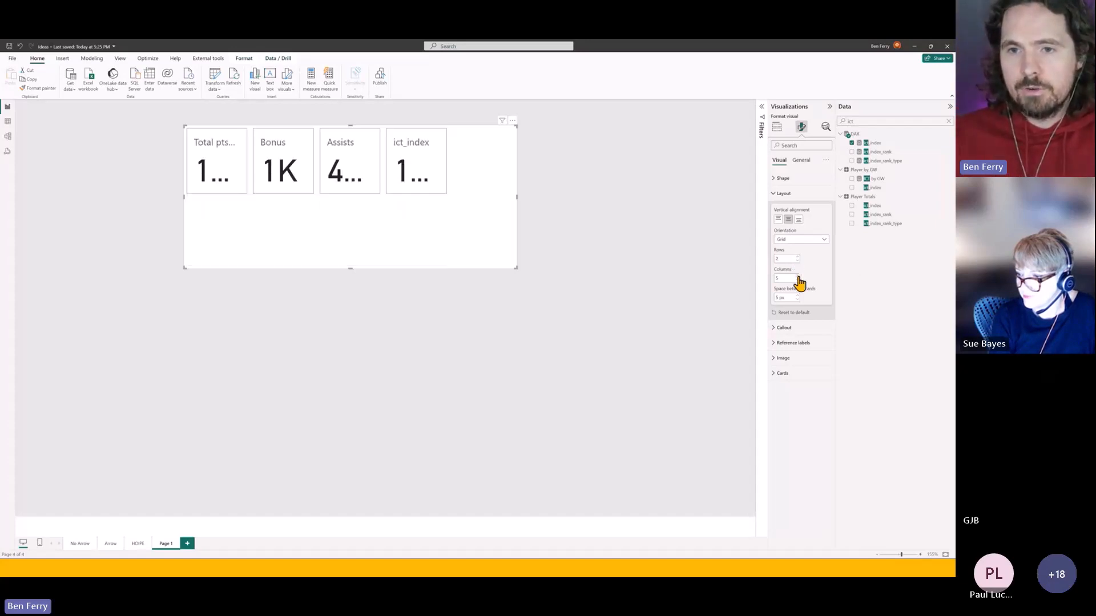
click(798, 279)
click(797, 280)
click(797, 279)
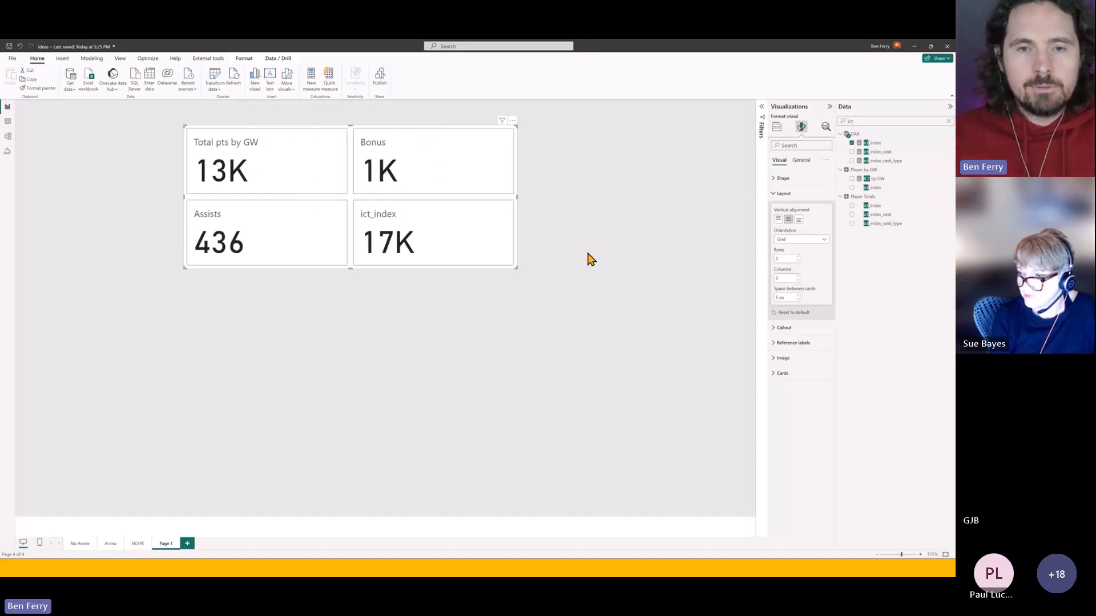
drag(516, 267, 403, 272)
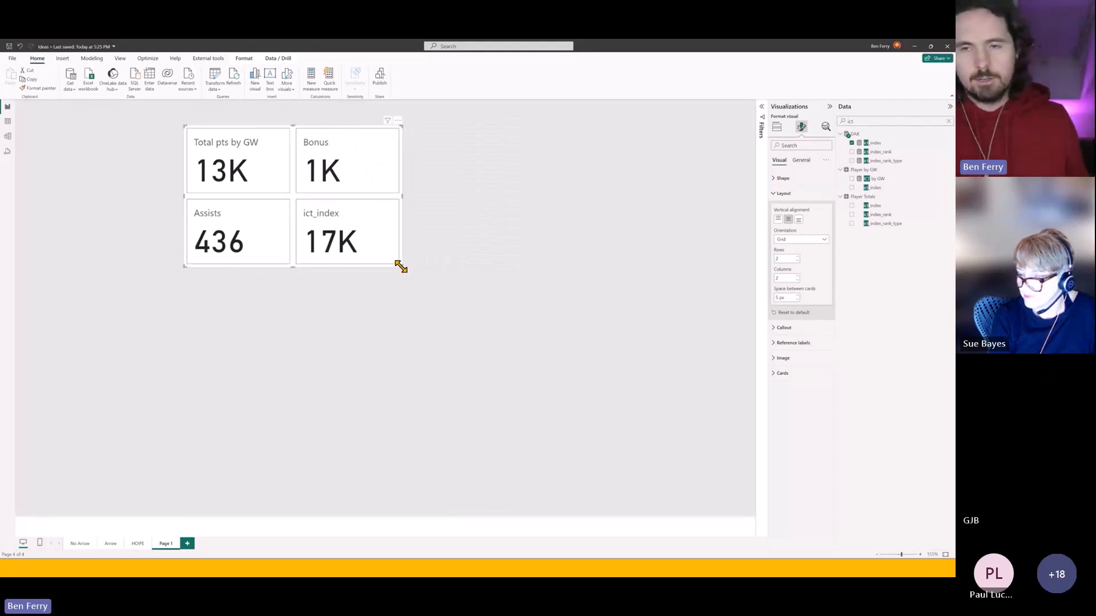
Step: Try the Rounded Rectangle shape on the cards and change it to the snipped tab shape with both top corners cut
click(809, 197)
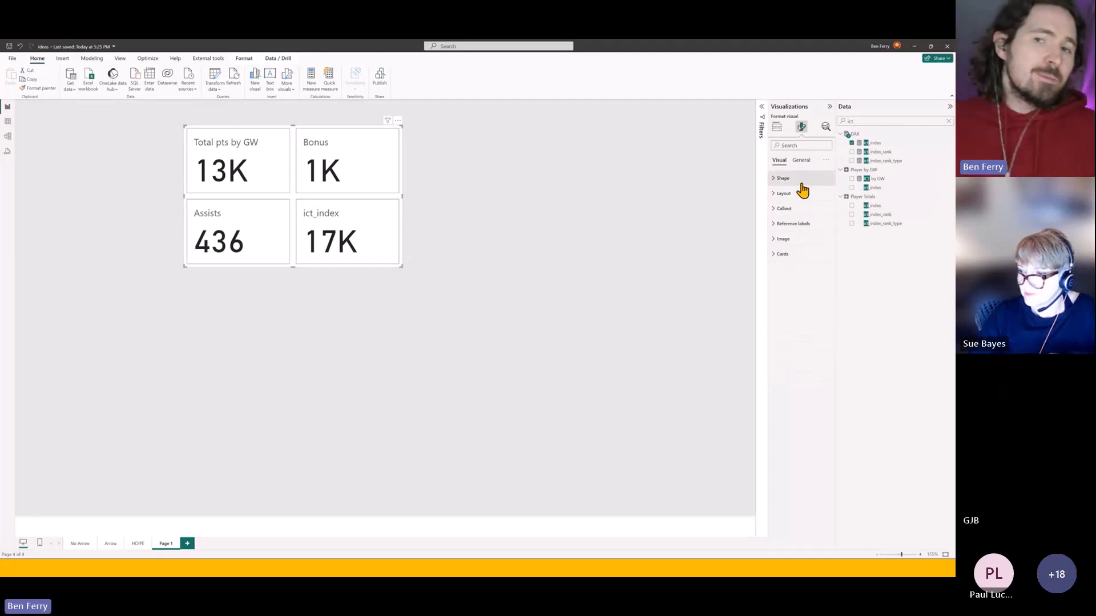
click(800, 183)
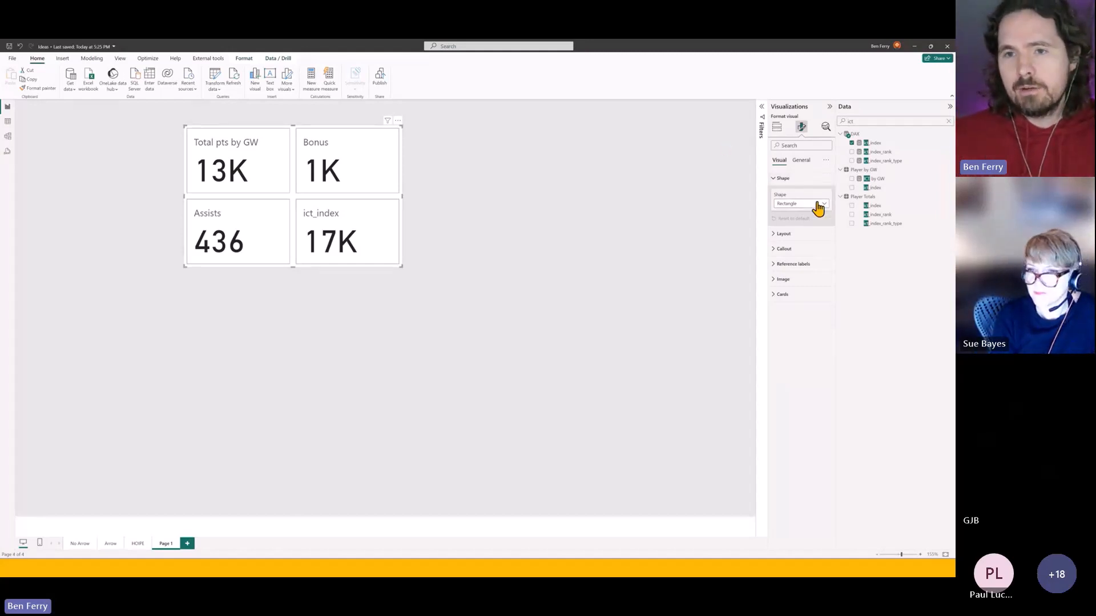
click(820, 205)
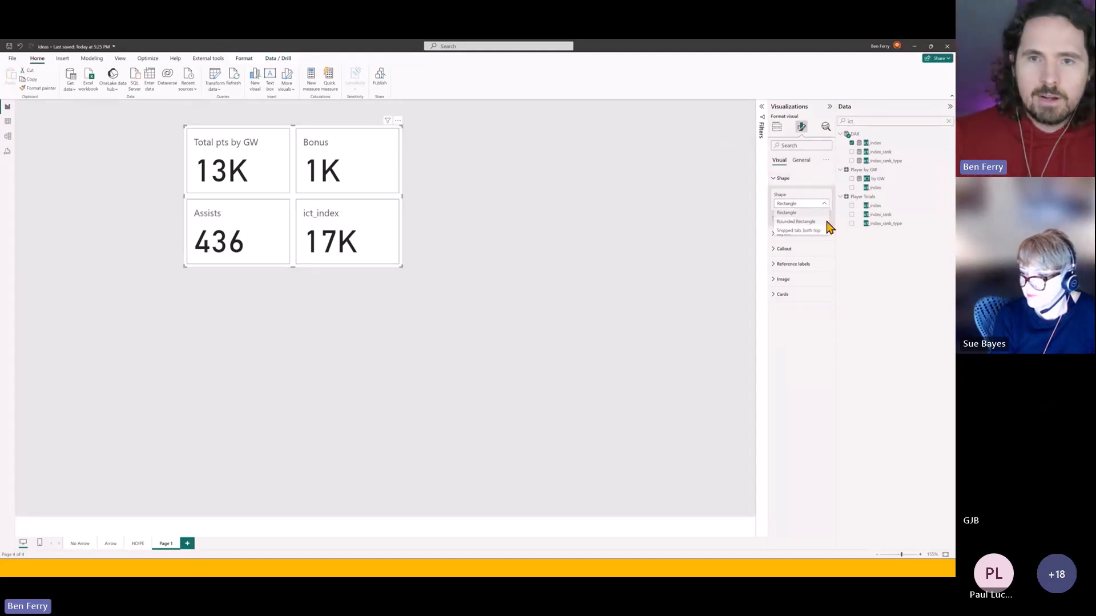
click(825, 222)
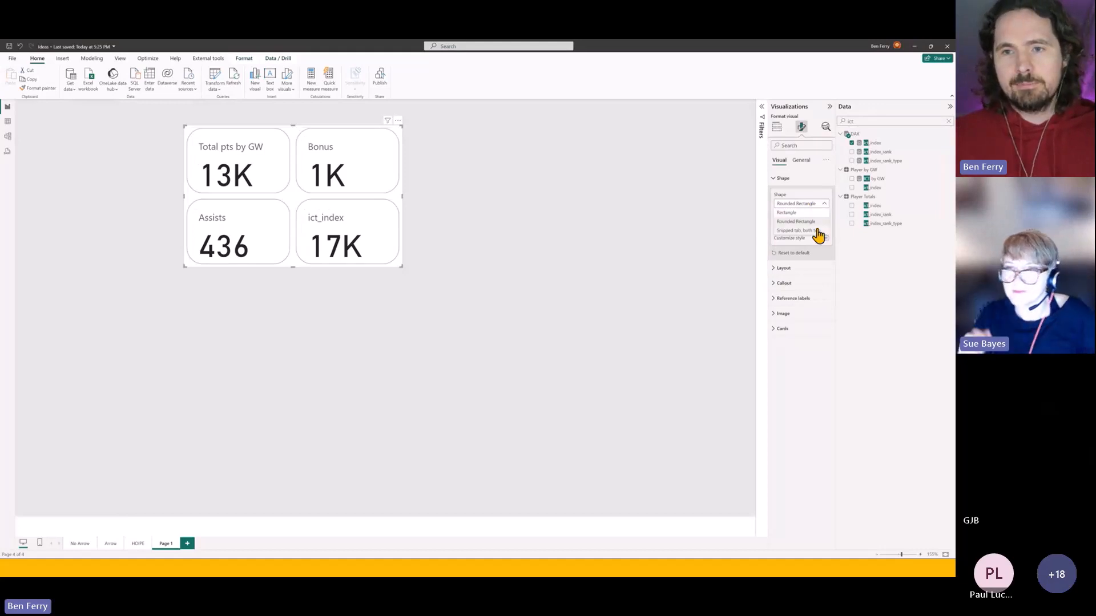
click(811, 231)
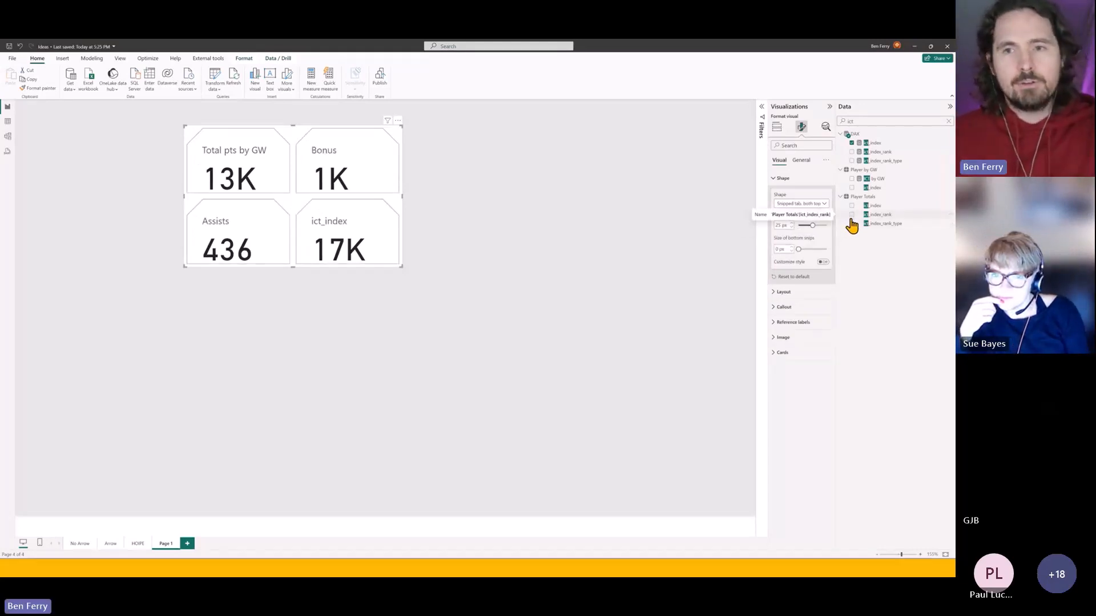
Step: Enable the custom style for the card shape and set the top left and bottom left corners to 25 px
click(822, 262)
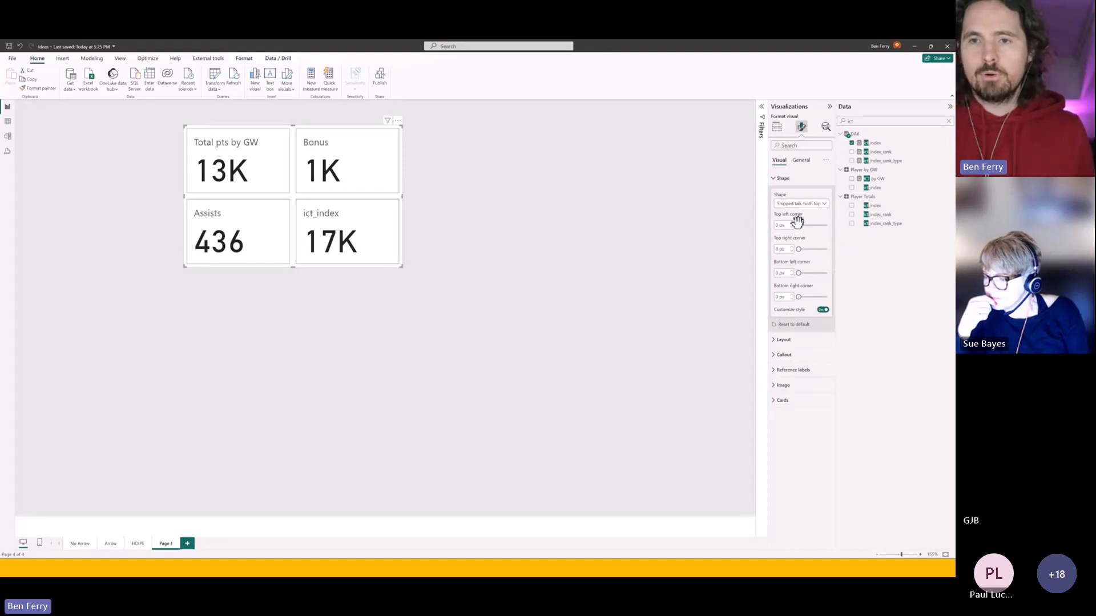
drag(798, 225, 774, 227)
text(25)
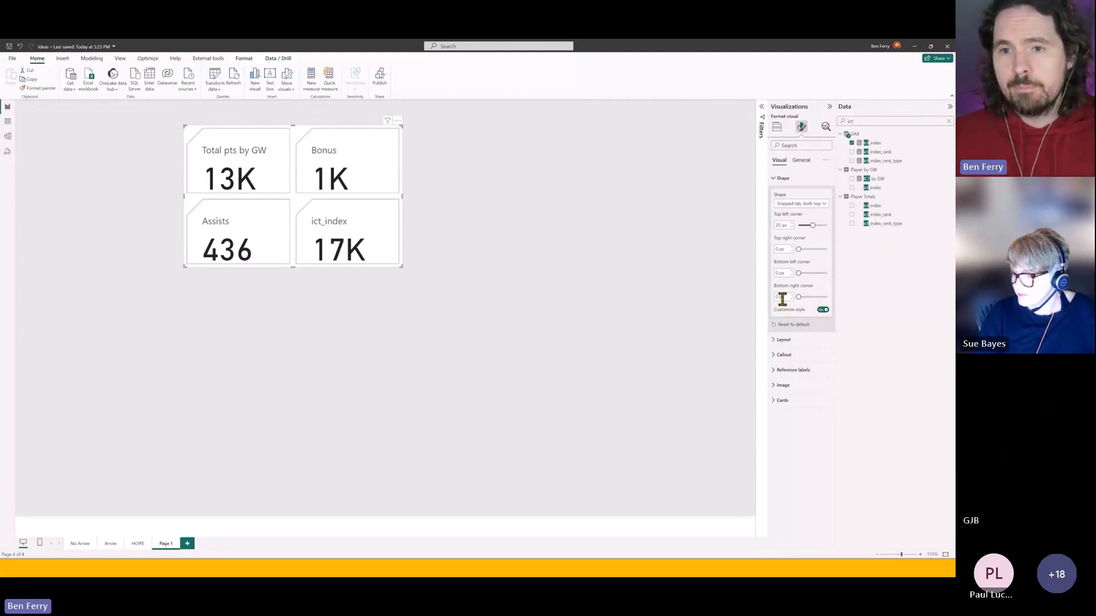
double_click(782, 273)
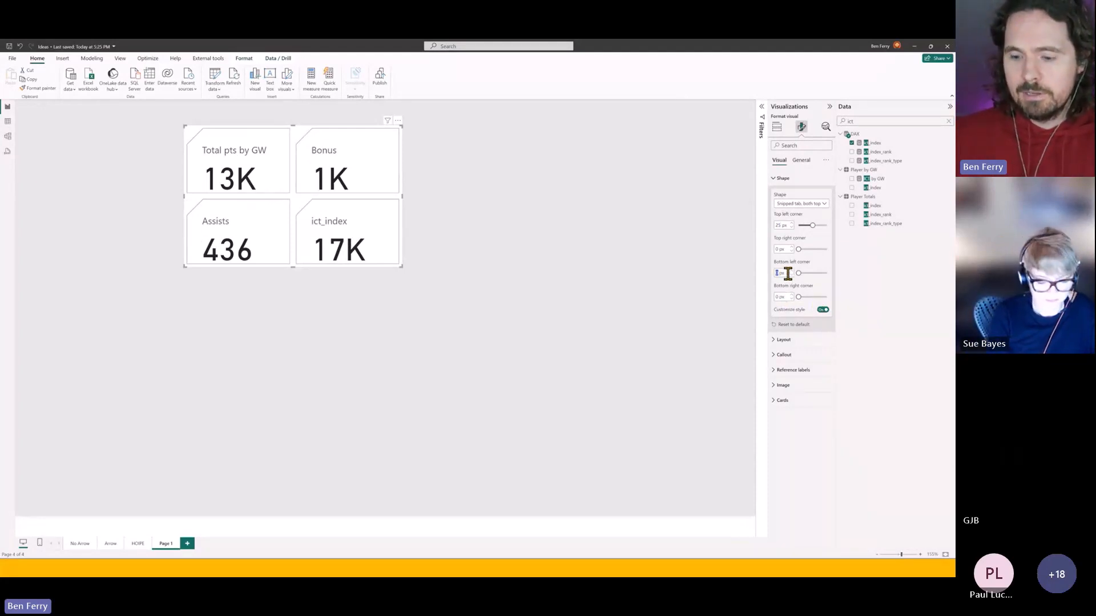
text(25)
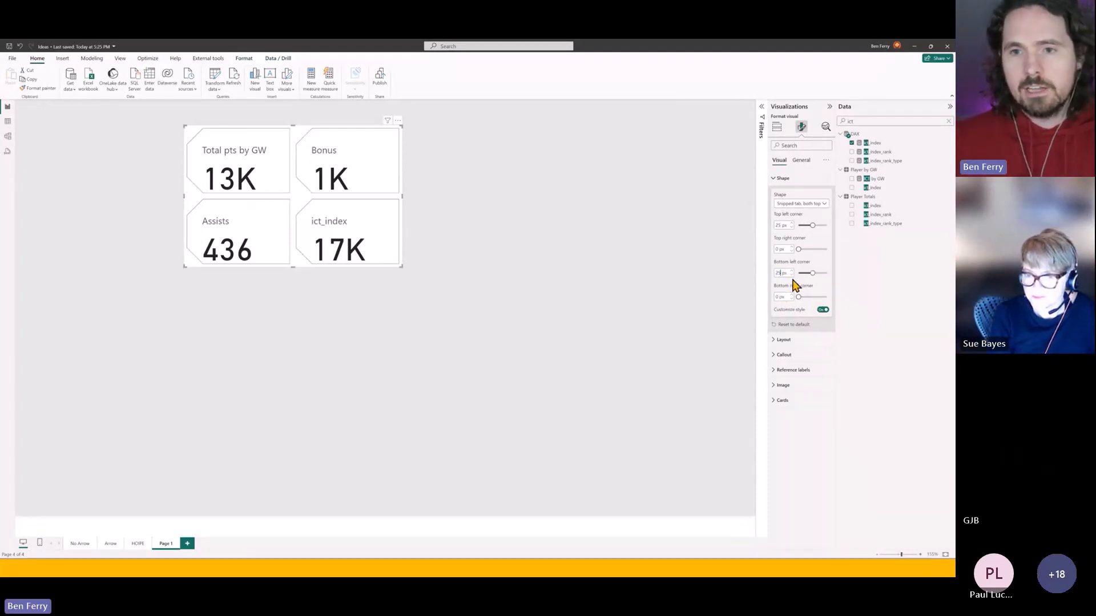
Step: Increase the bottom left and top left corner snips of the cards to 50 px
drag(812, 273, 841, 278)
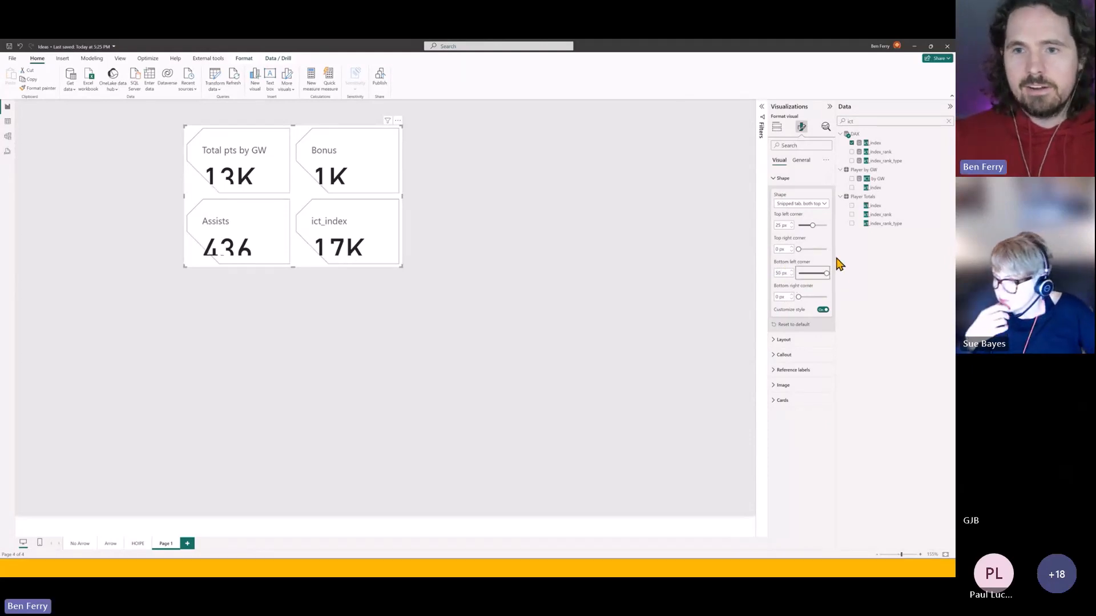
drag(812, 226, 865, 234)
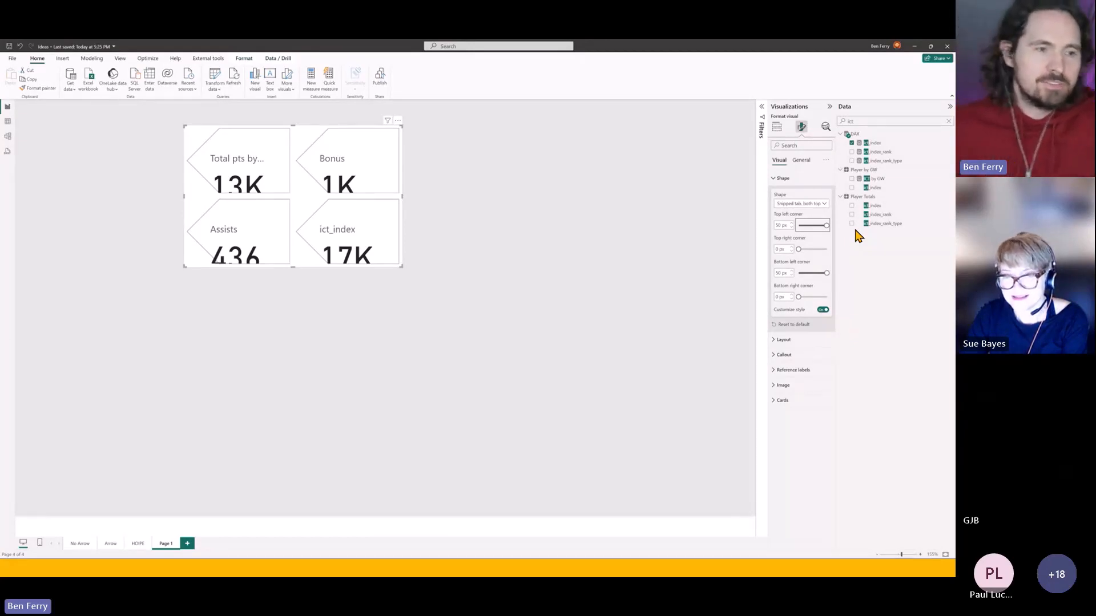
Step: Find the cards' padding setting, try the Narrow size, restore Normal and clear the settings search
click(794, 403)
scroll(817, 402, down, 2)
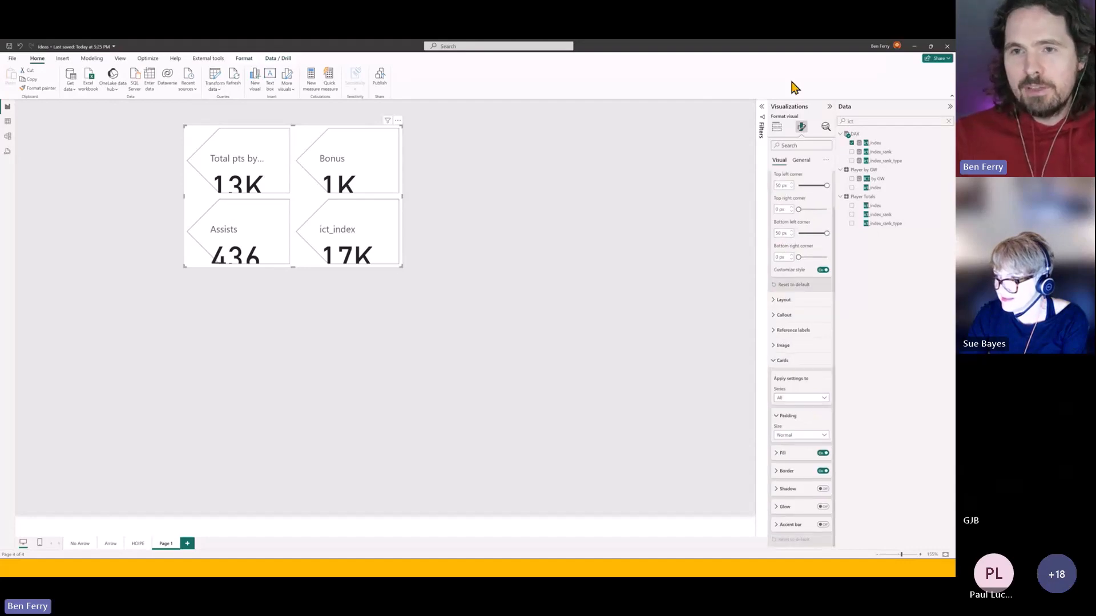
text(paddin)
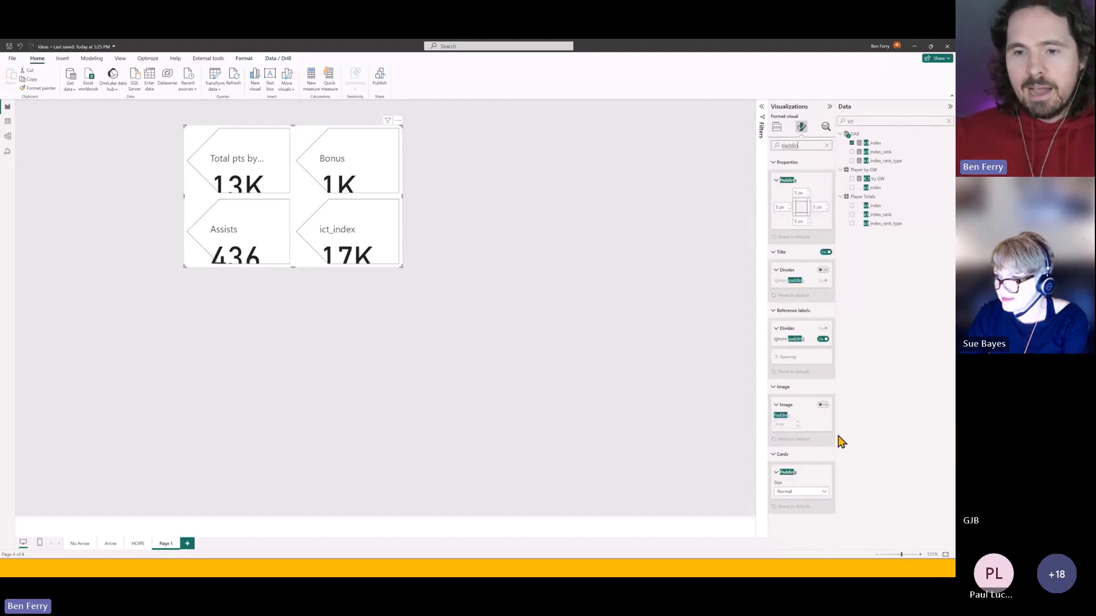
click(818, 493)
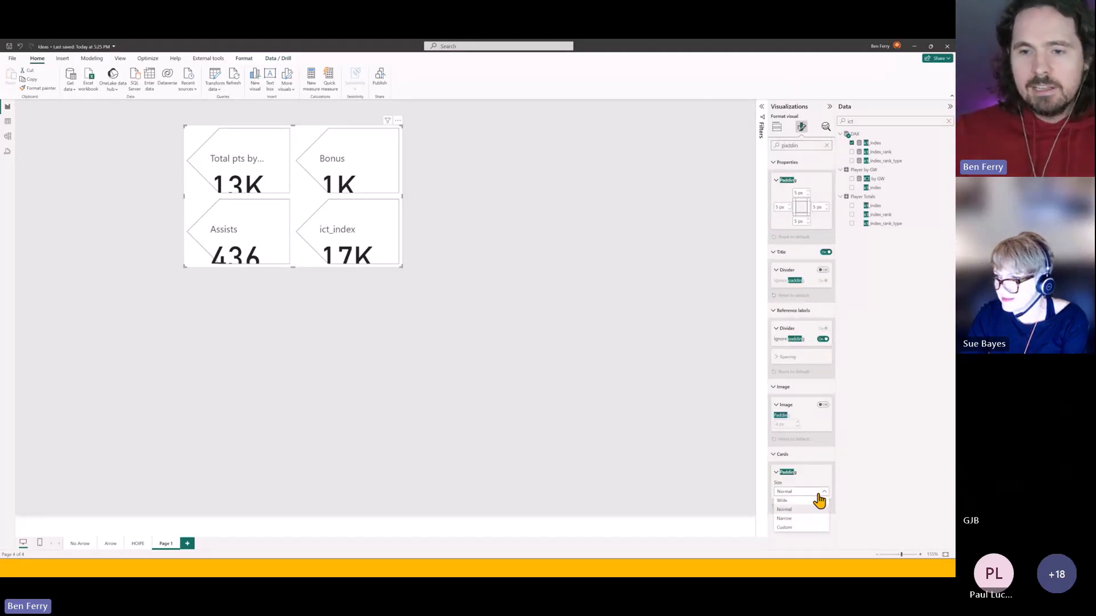
click(818, 517)
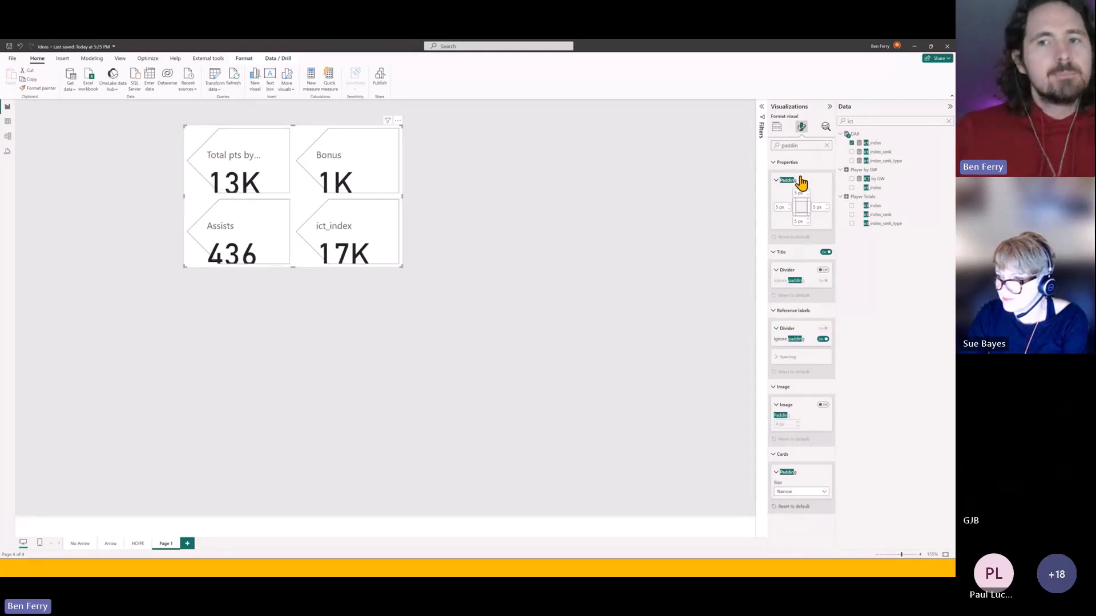
click(823, 493)
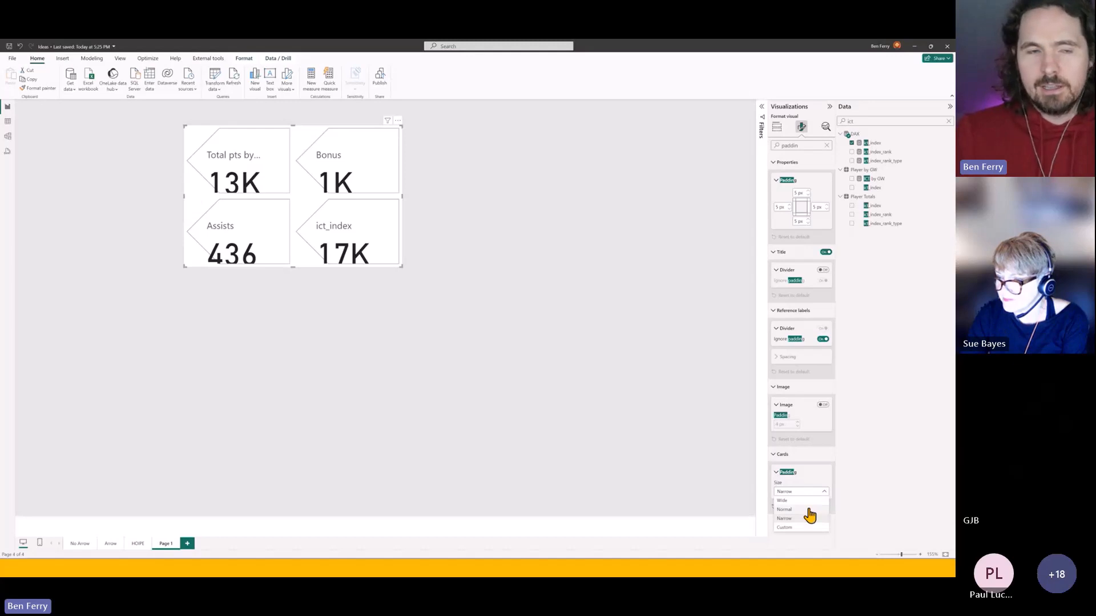
click(809, 511)
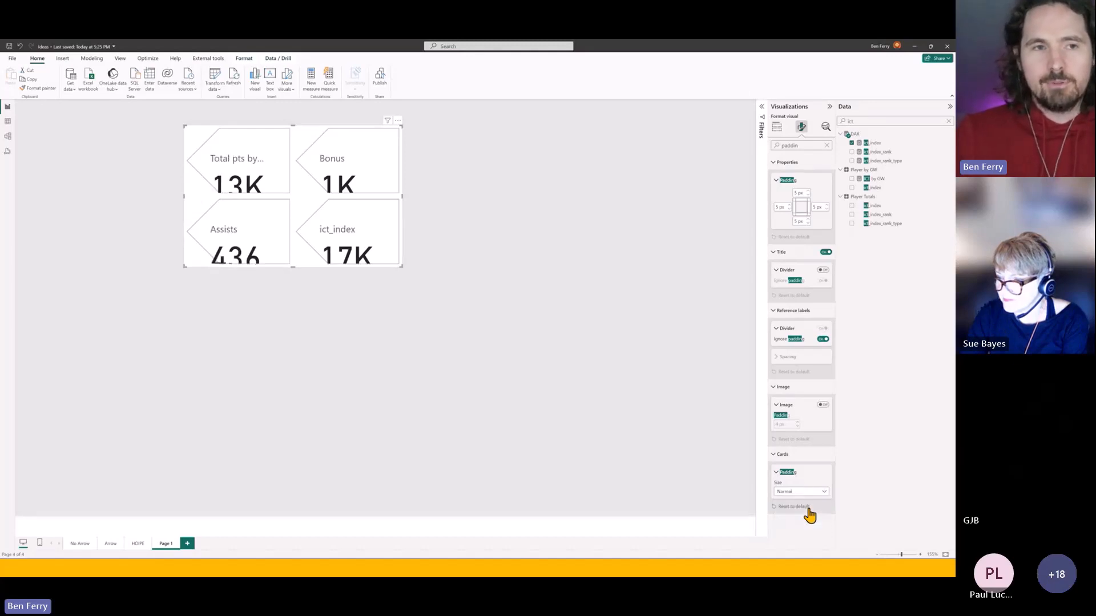
click(826, 145)
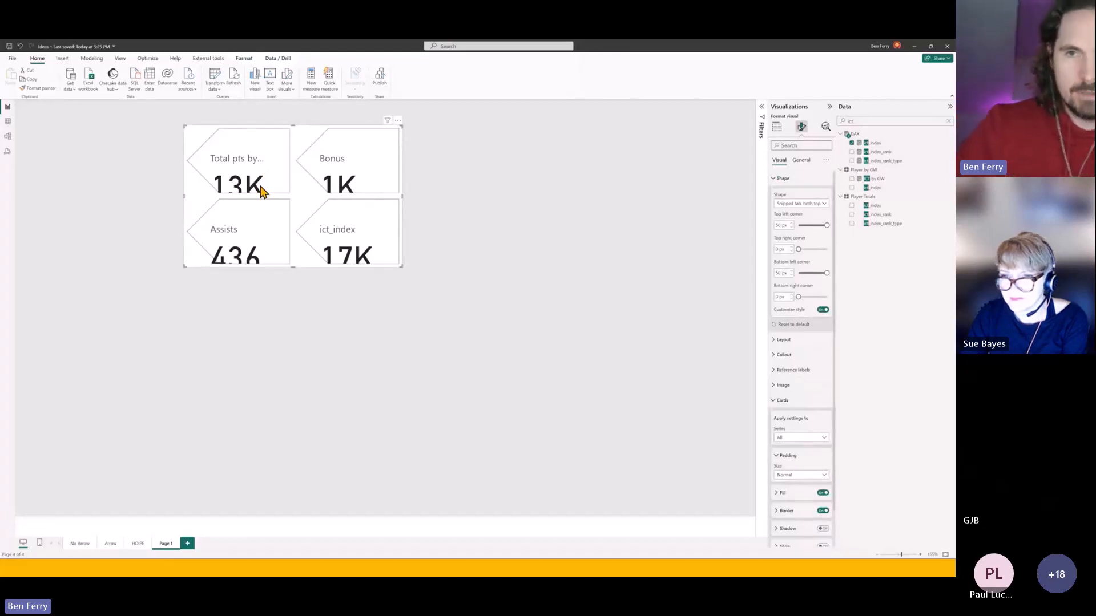
Step: Set the top left, bottom left and top right corners of the card shape to 10 px and collapse the open setting groups
double_click(780, 225)
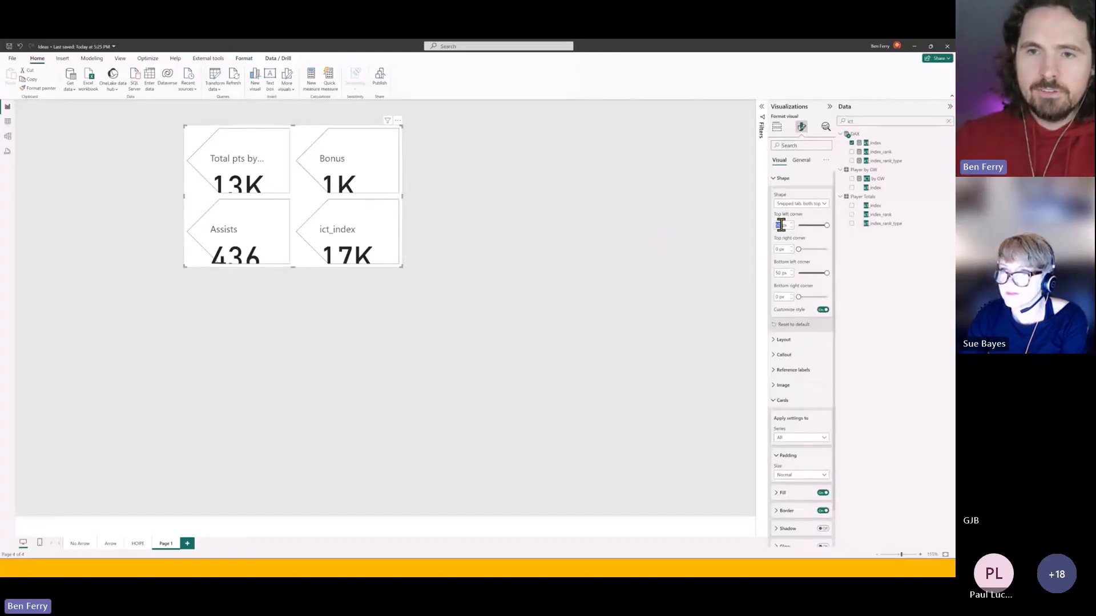
click(804, 225)
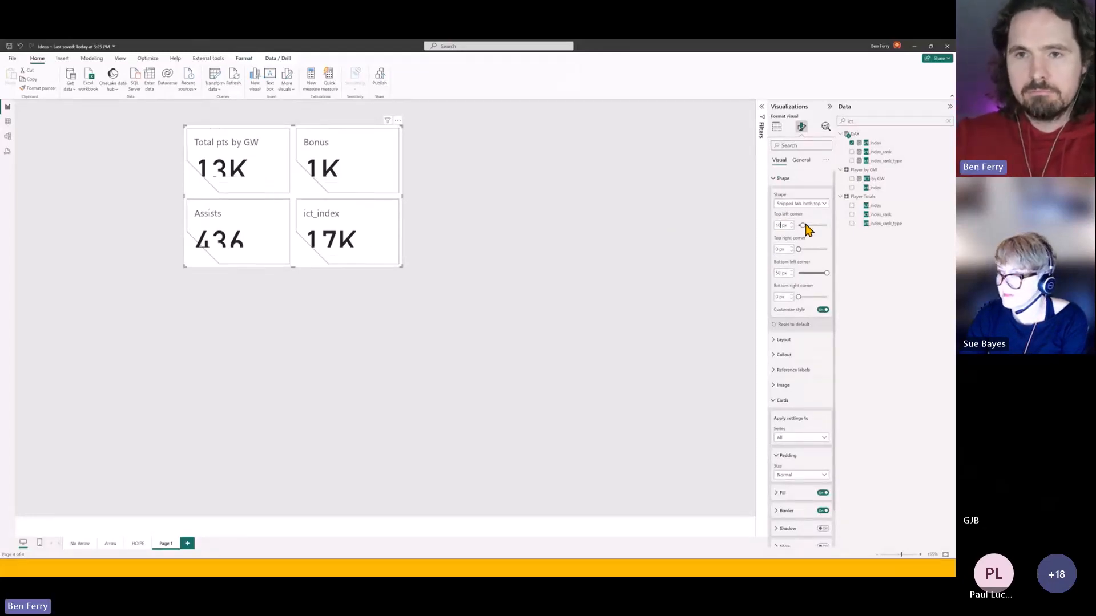
double_click(779, 273)
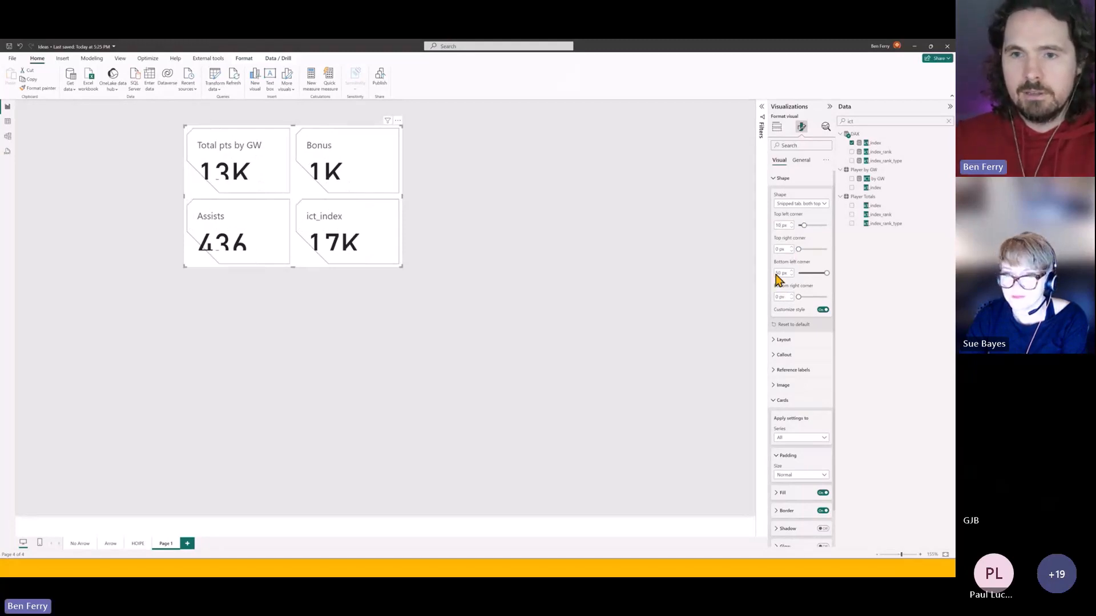
text(10)
click(797, 297)
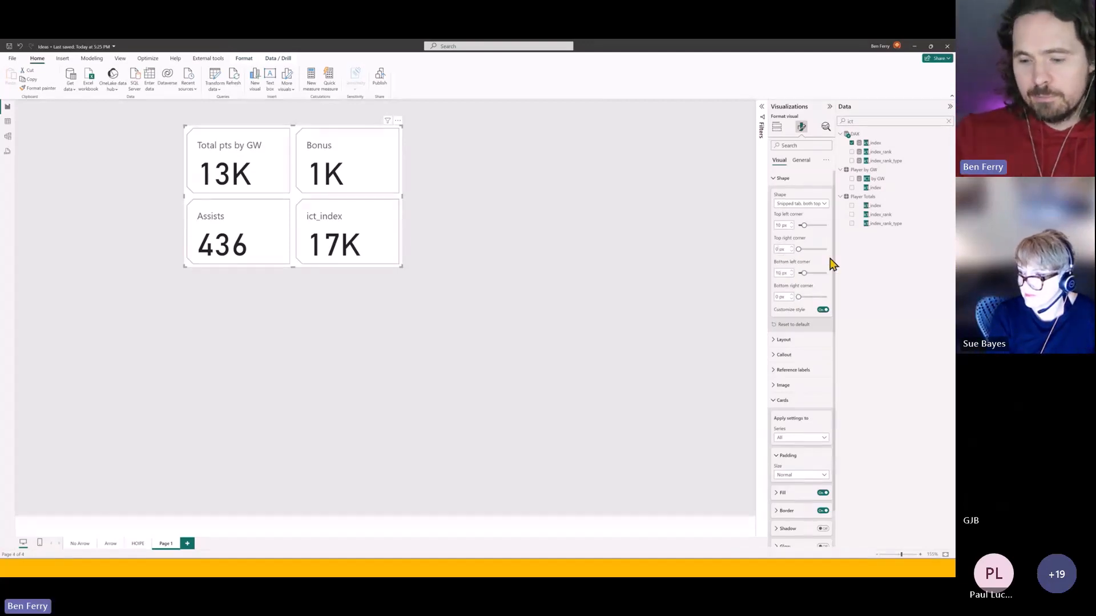
text(1)
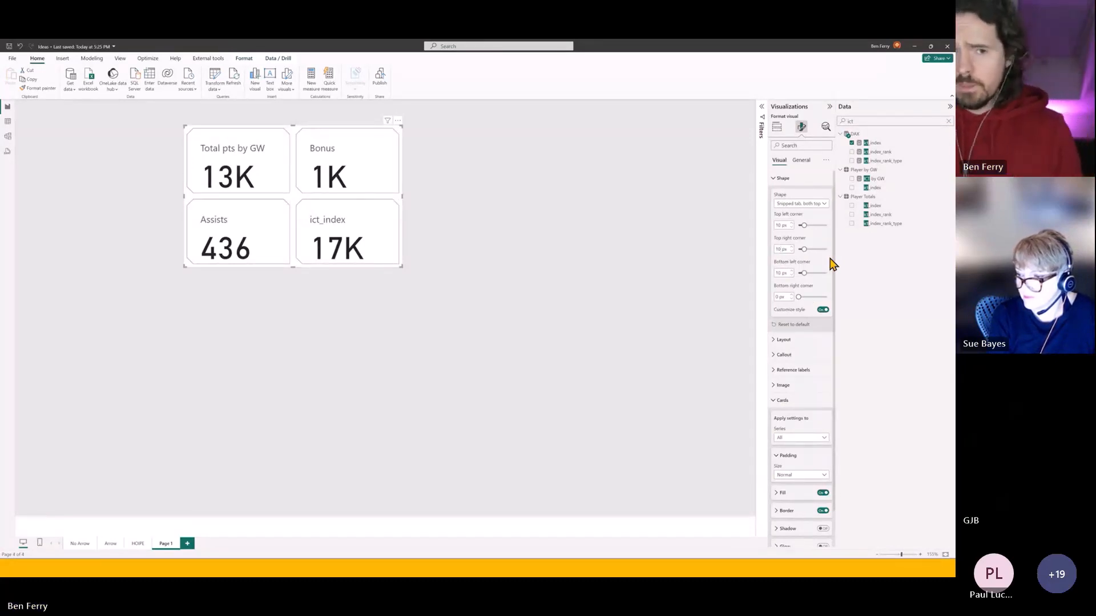
click(780, 182)
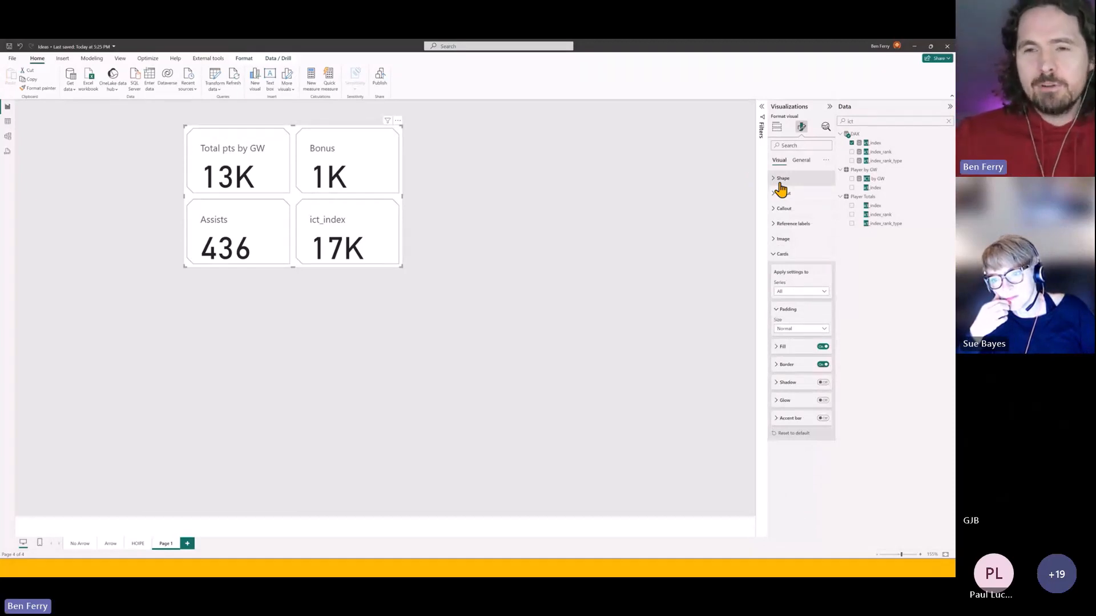
click(781, 256)
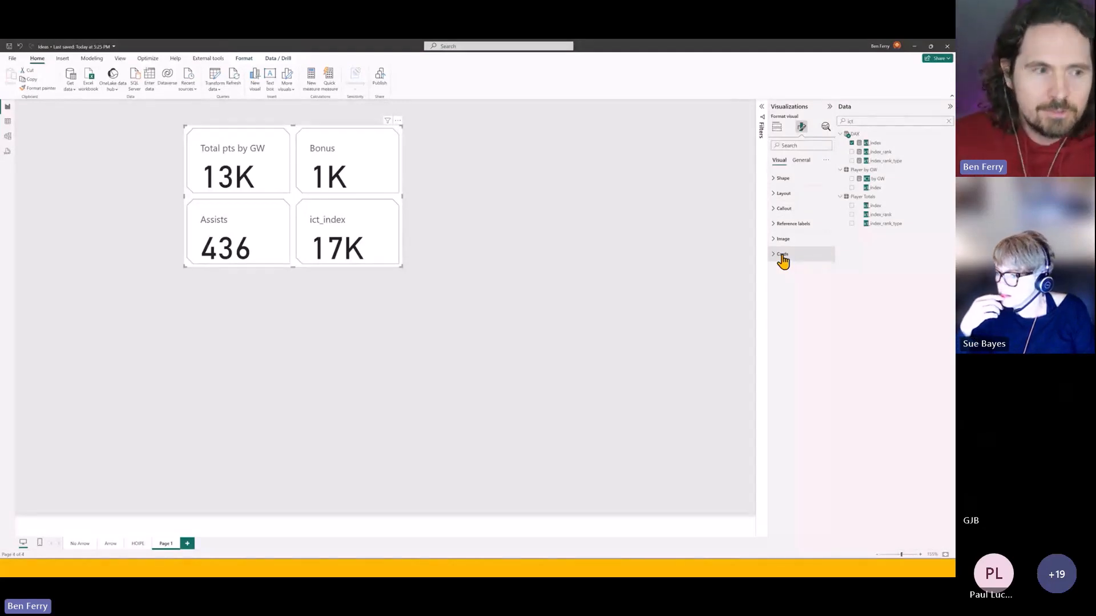
click(776, 131)
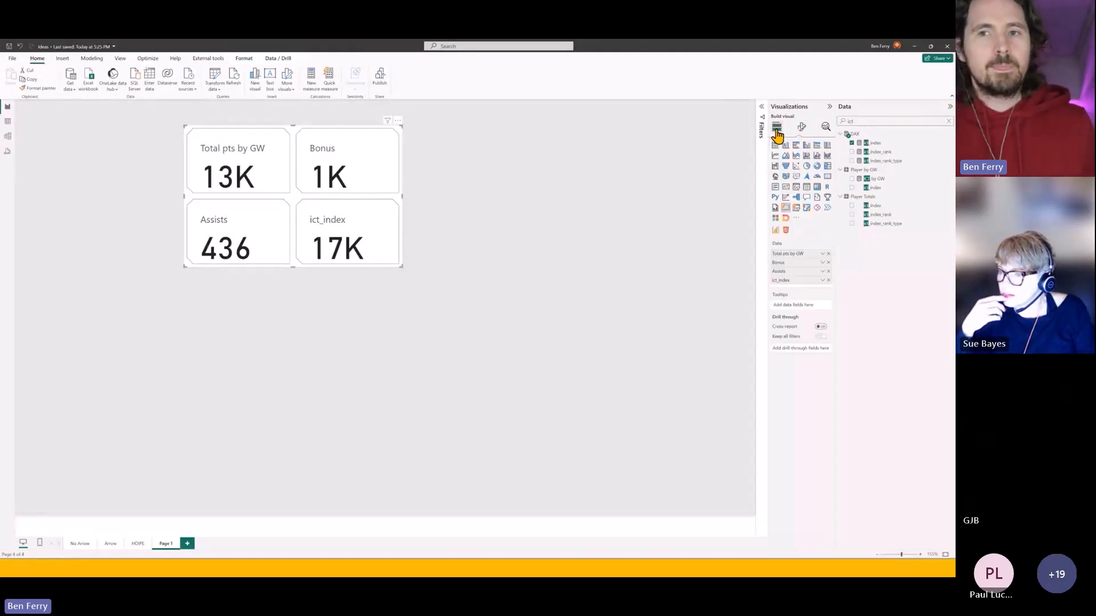
click(801, 128)
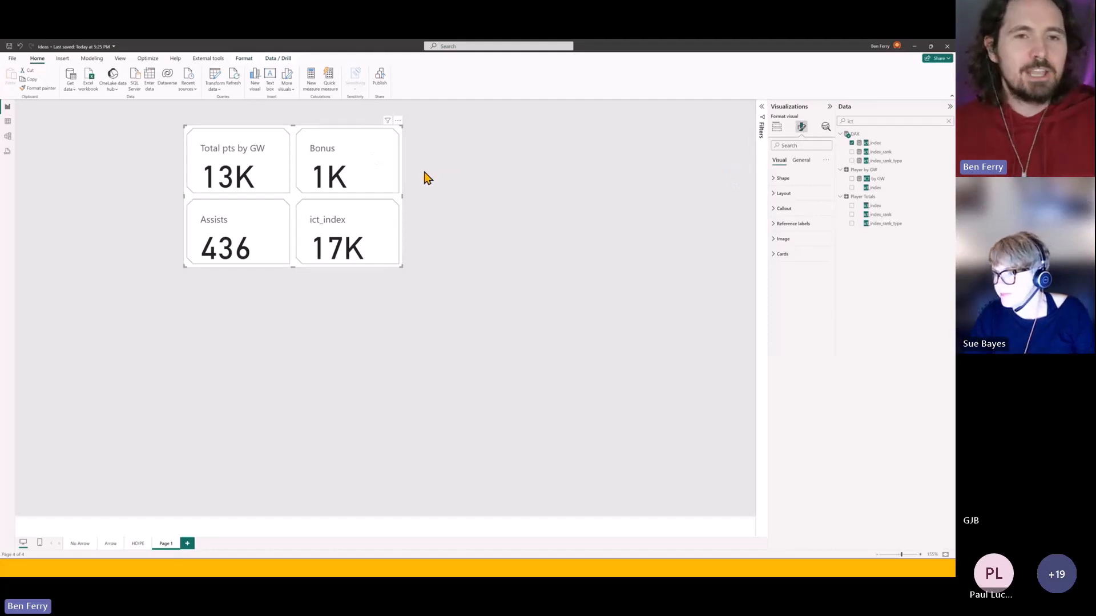
click(805, 210)
click(804, 211)
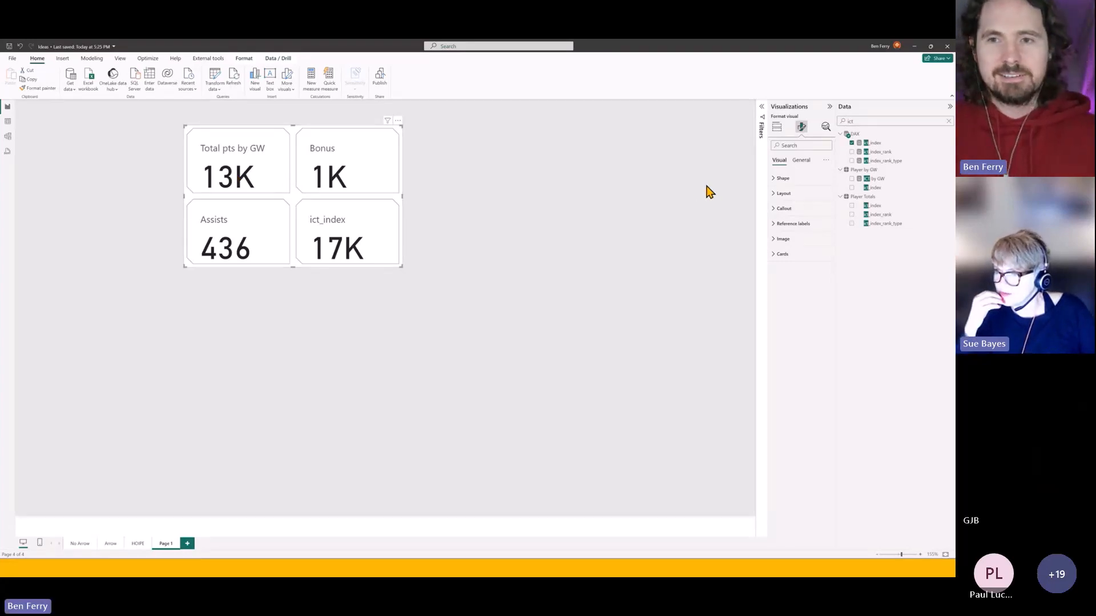
click(796, 210)
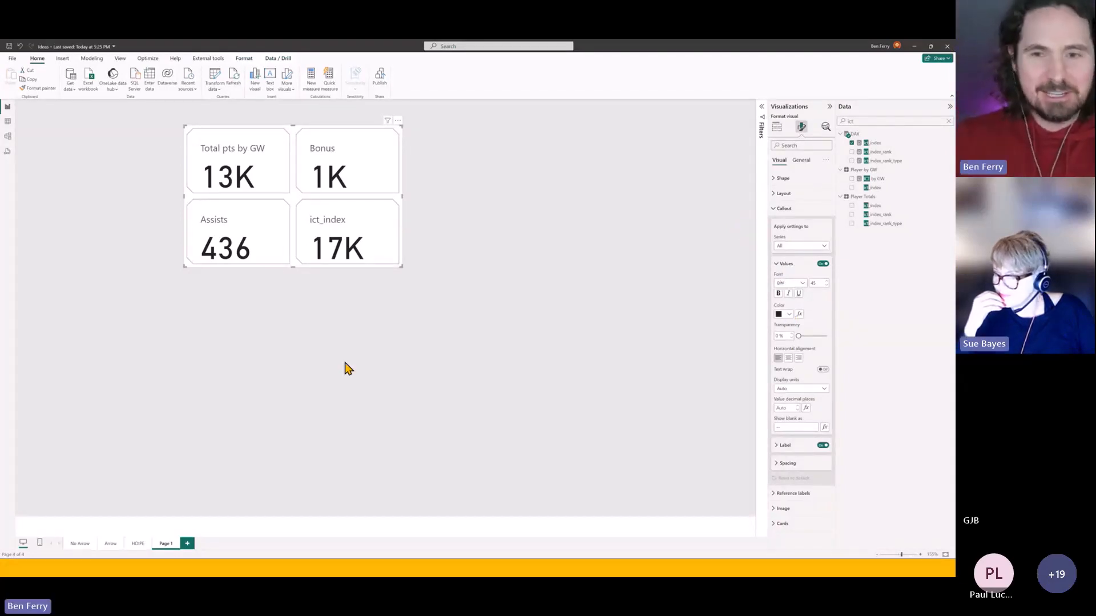
click(784, 209)
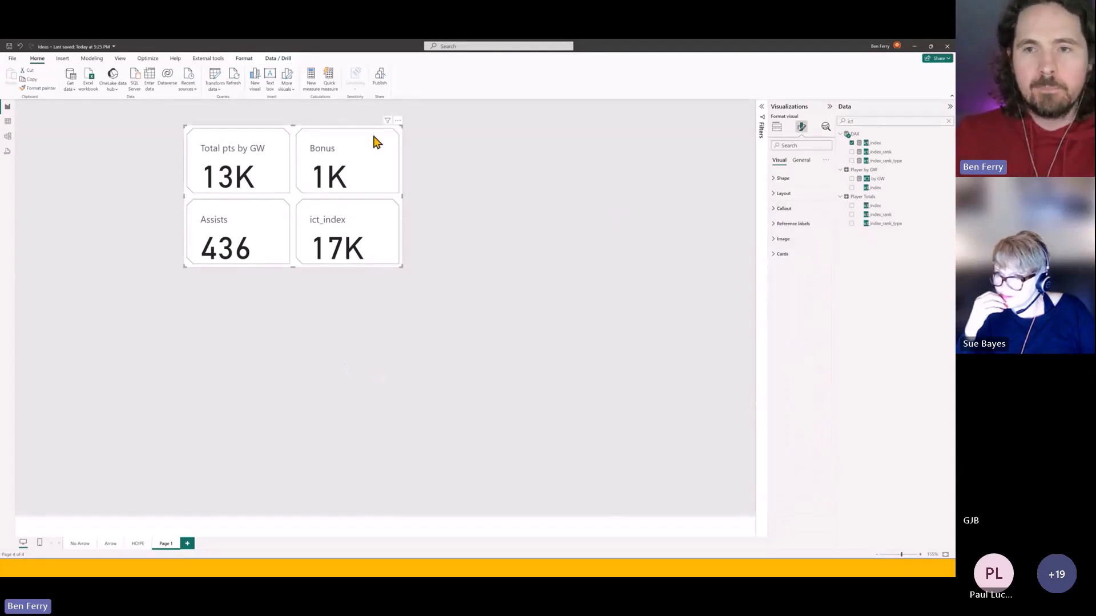
Step: Set the font size of the callout values to 25 for all series
click(782, 208)
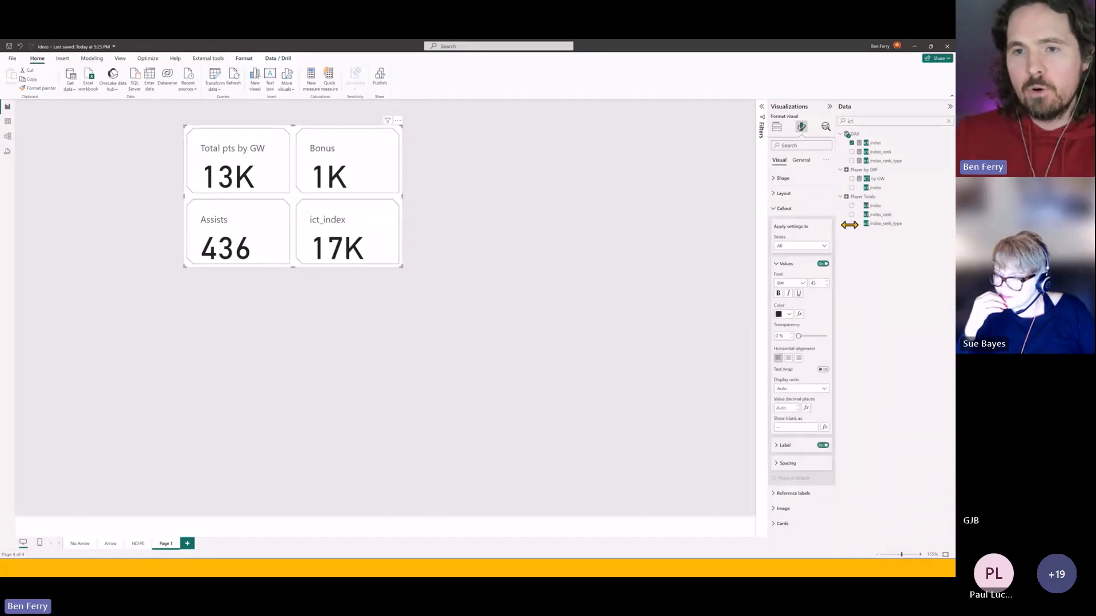
click(814, 283)
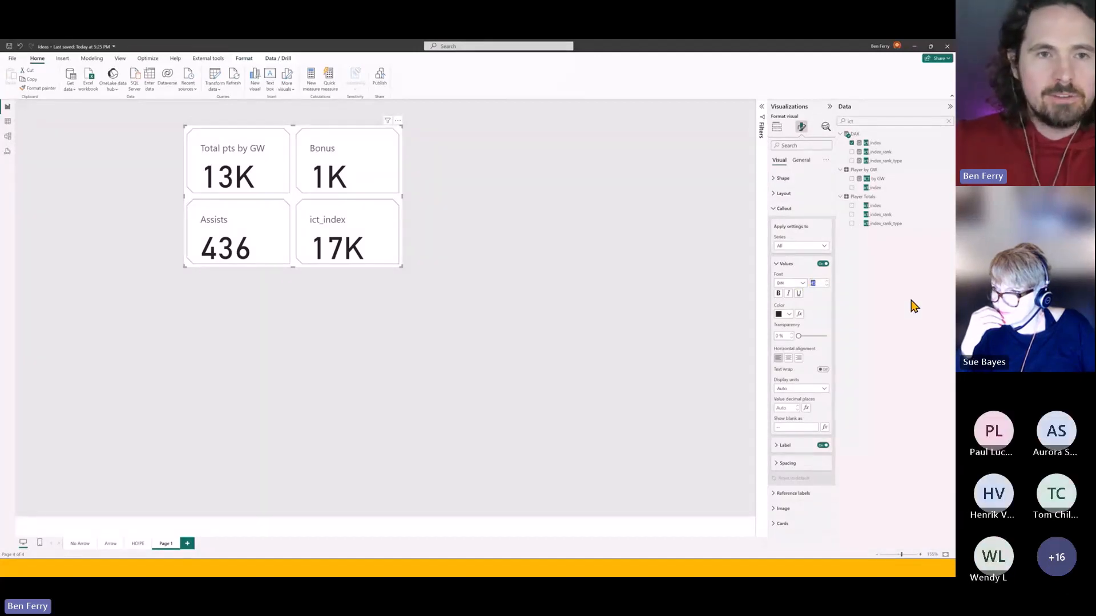
text(25)
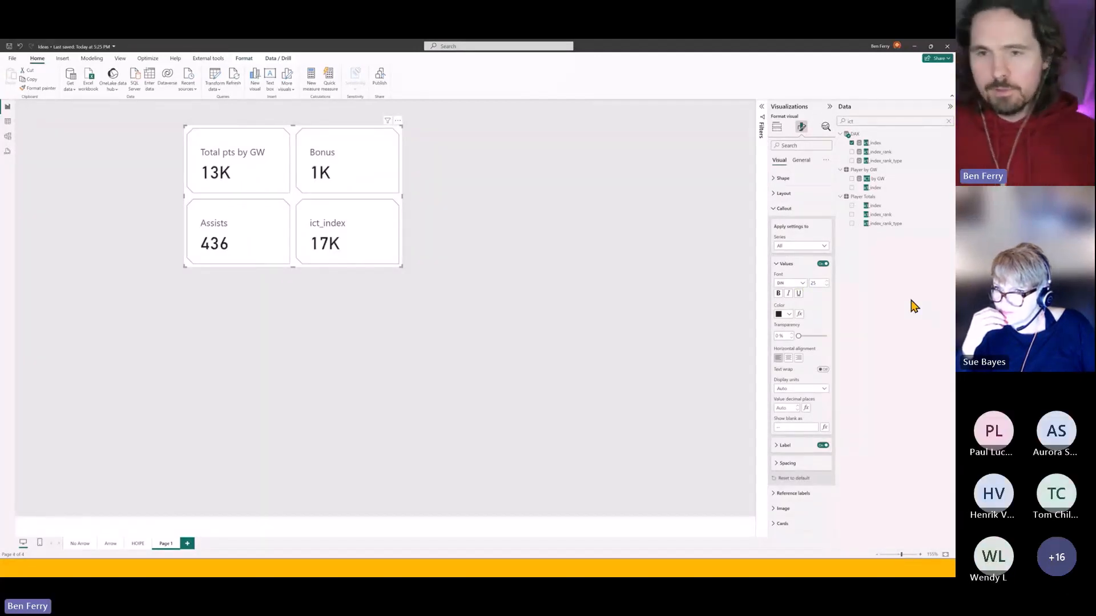
Step: Set the callout labels' font size to 10 and their position to Below Value for all series
click(780, 265)
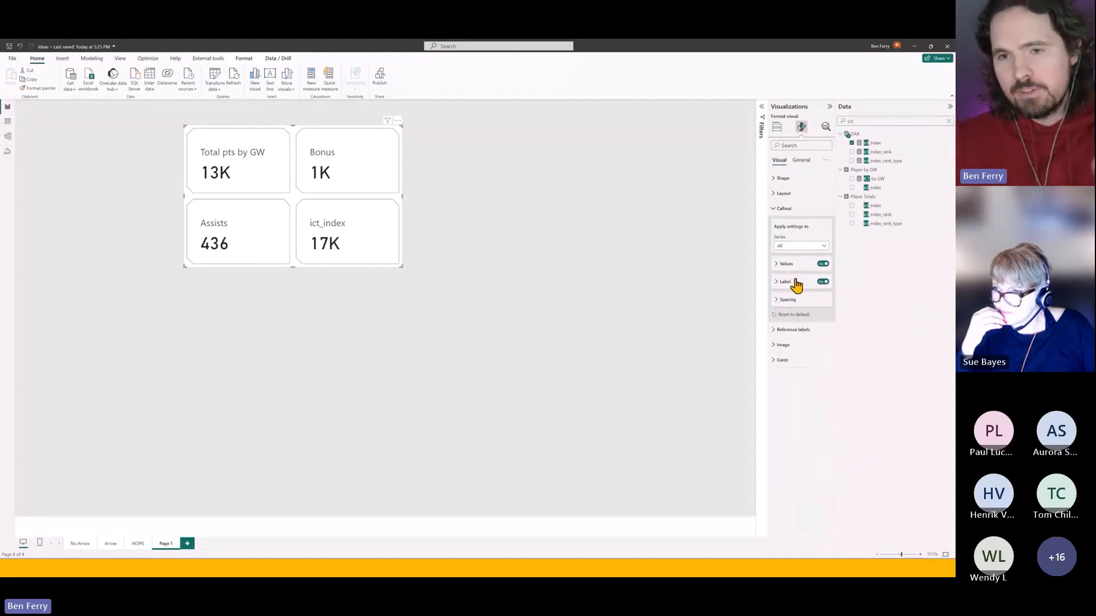
click(795, 283)
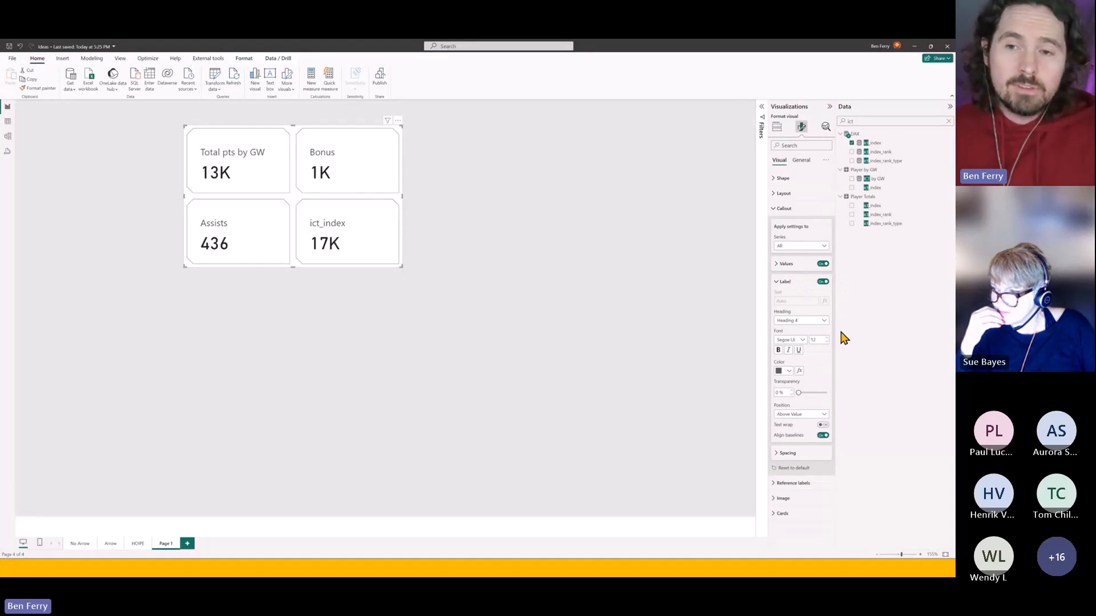
double_click(813, 341)
text(10)
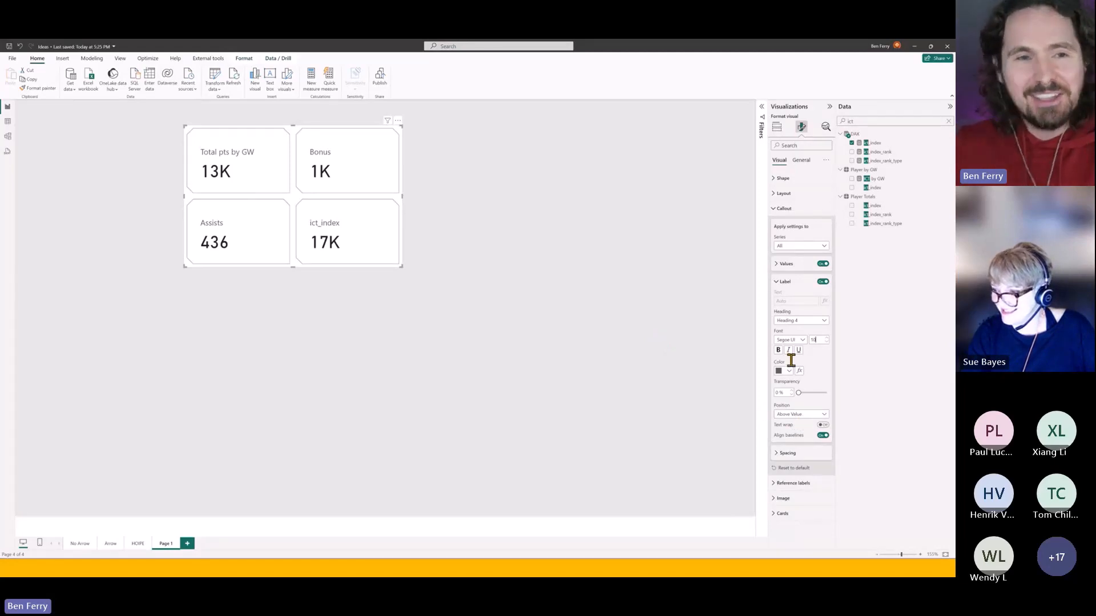
click(809, 415)
click(814, 428)
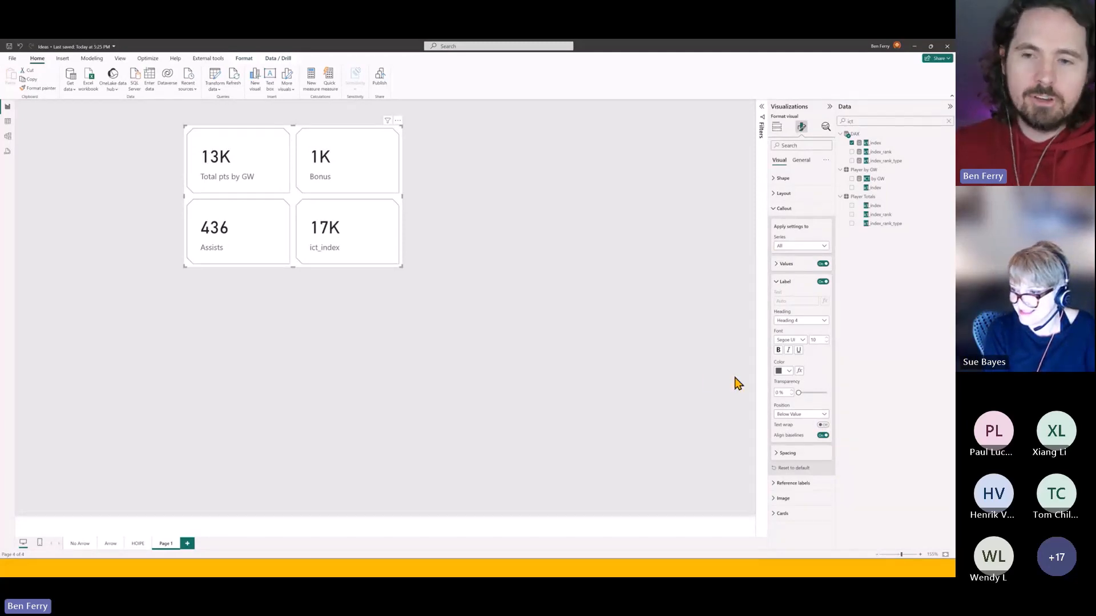
Step: Try bold on the callout labels, restore the regular weight and collapse the callout settings
click(778, 352)
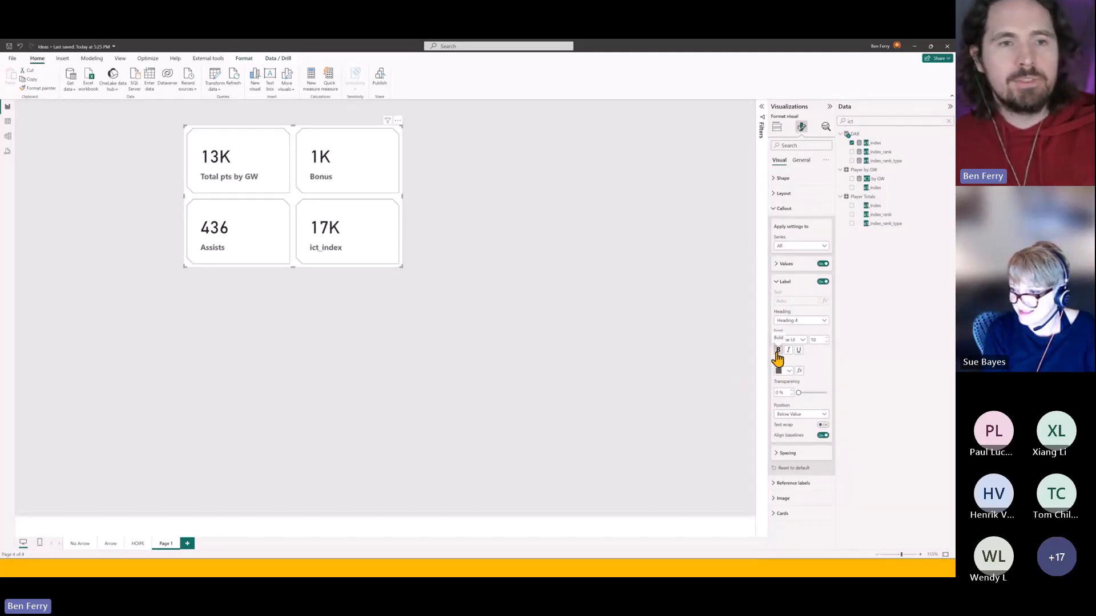
click(777, 351)
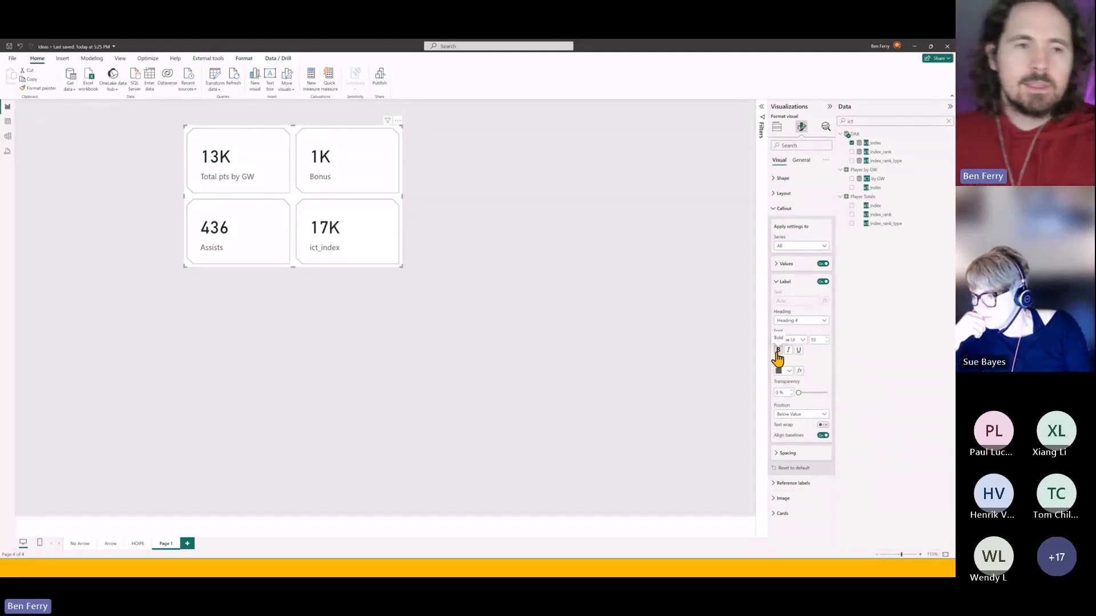
click(787, 284)
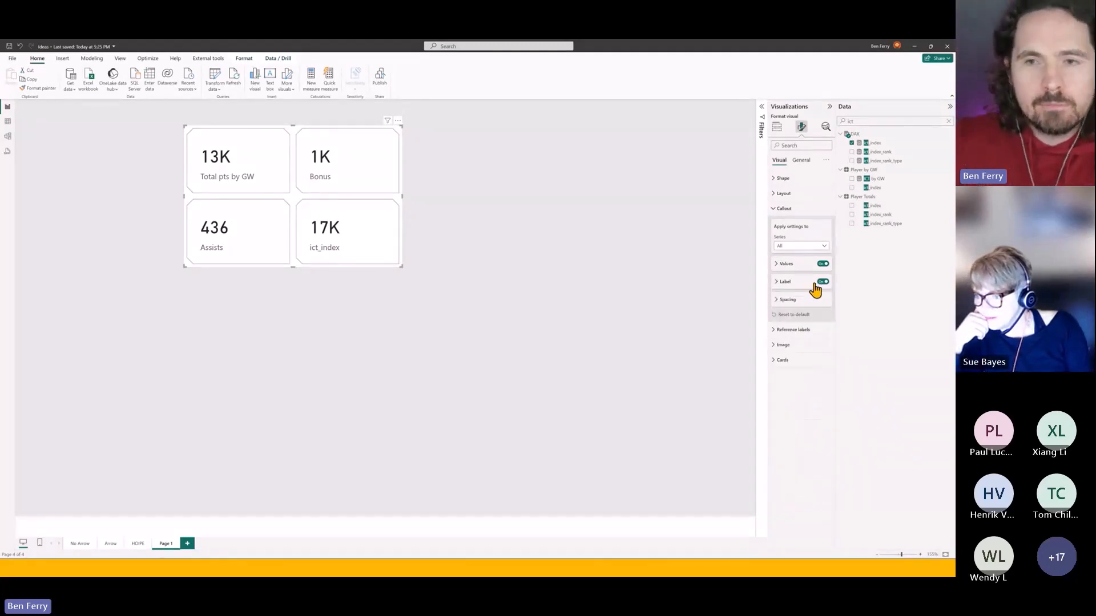
click(774, 210)
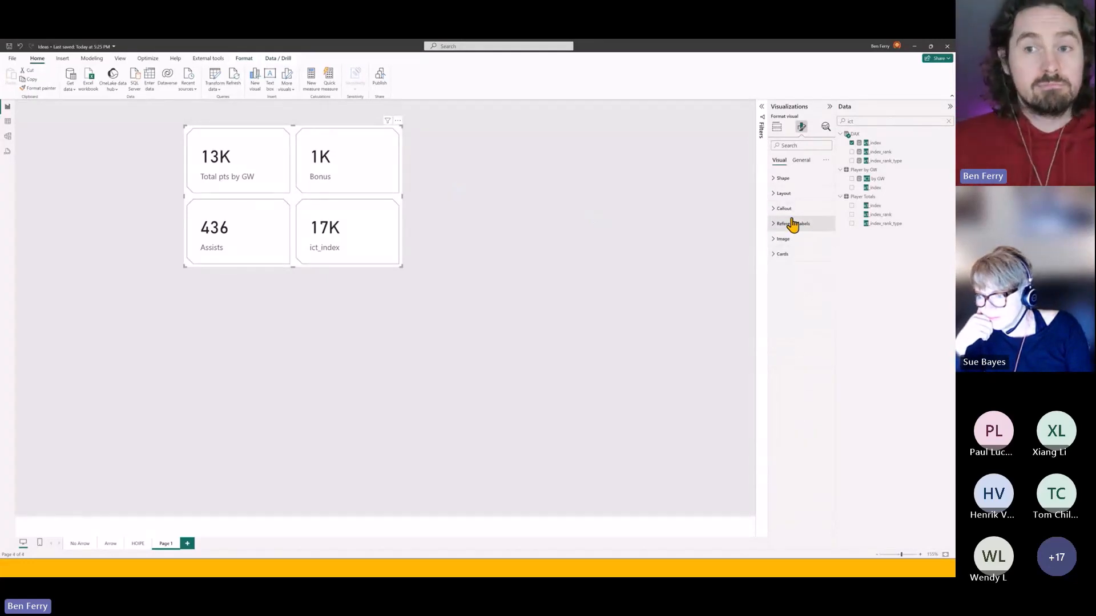
click(795, 212)
click(795, 211)
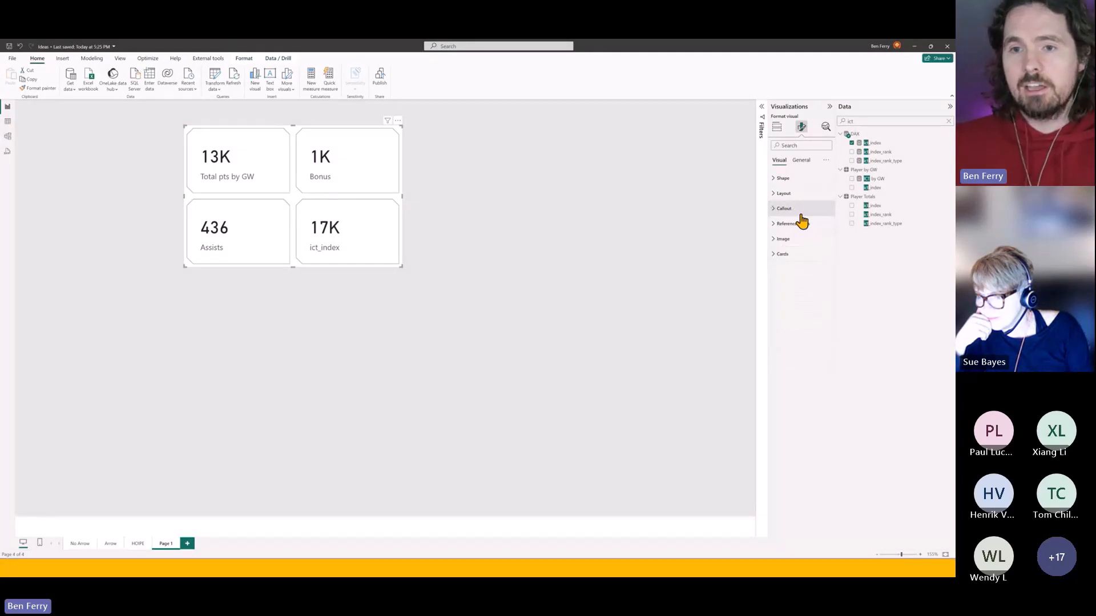
Step: Try an orange fill on all cards, restore the white fill and collapse the fill settings
click(799, 254)
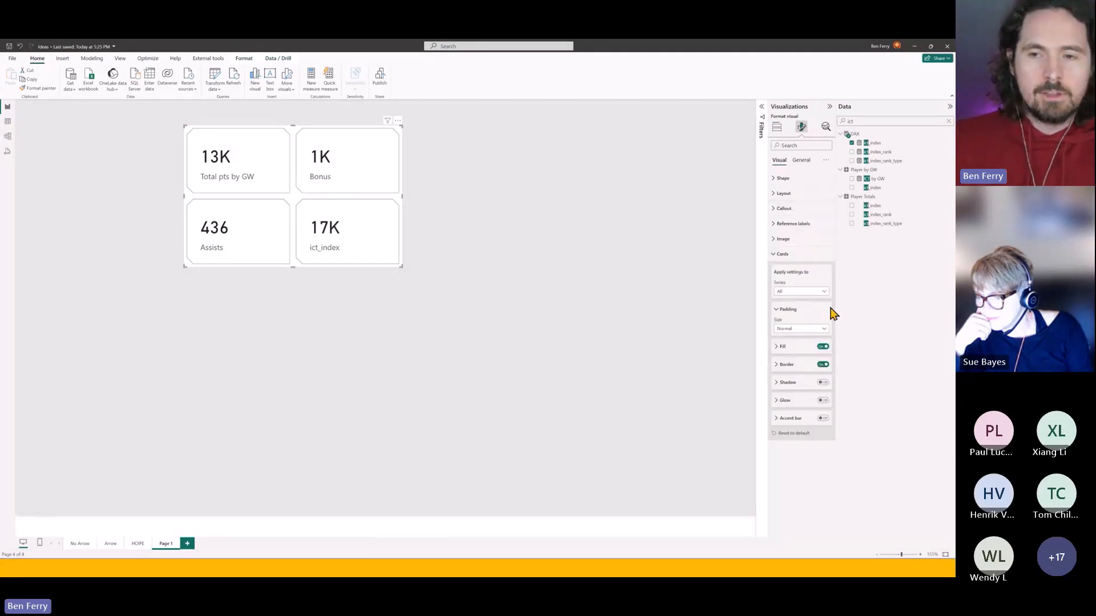
click(813, 347)
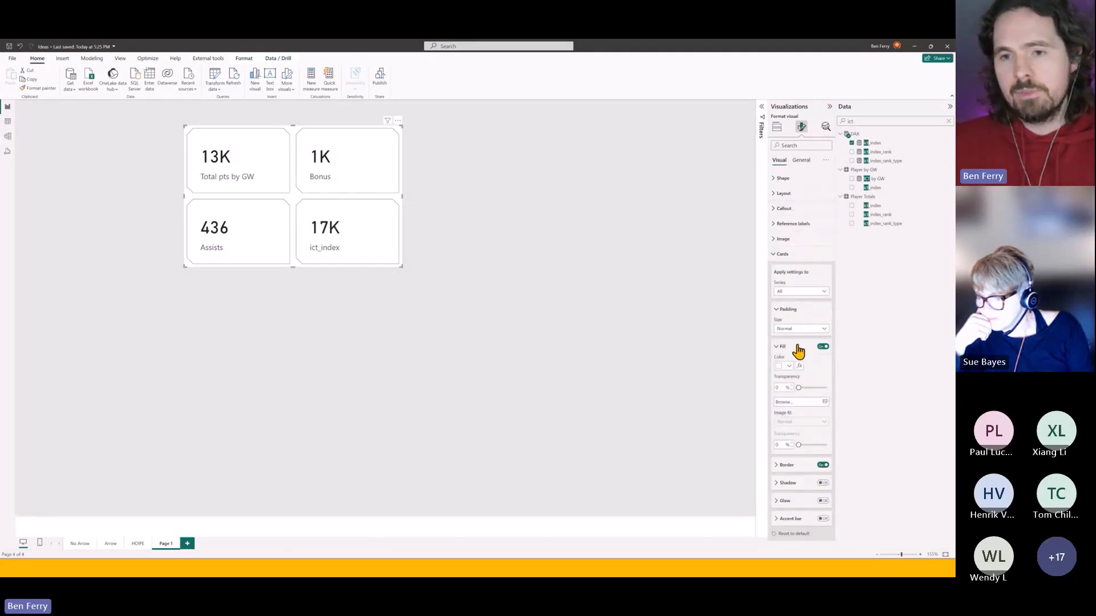
click(788, 366)
click(804, 392)
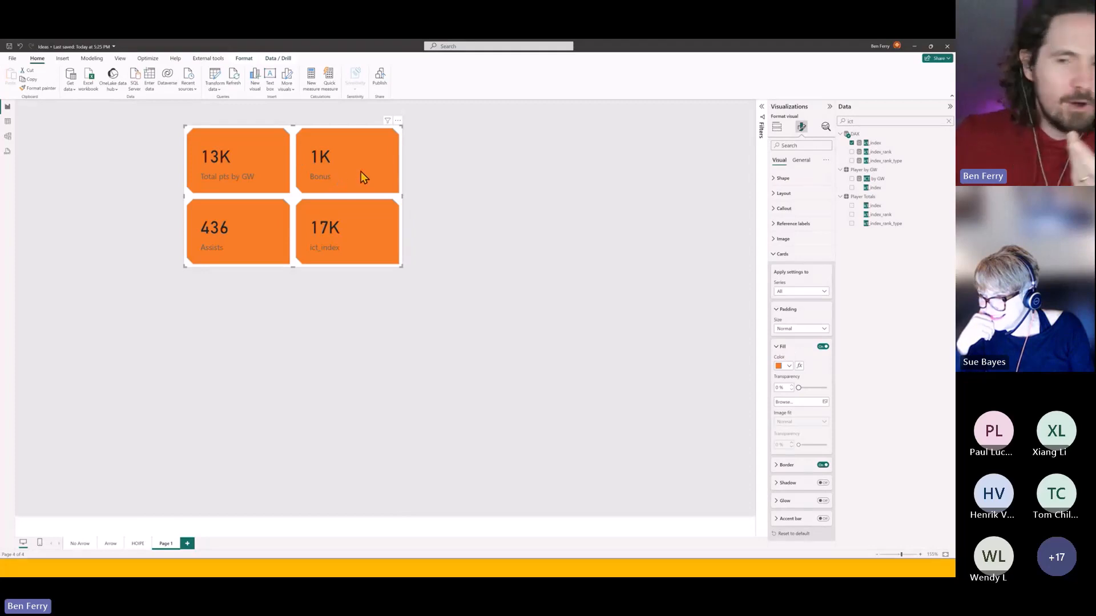
click(788, 367)
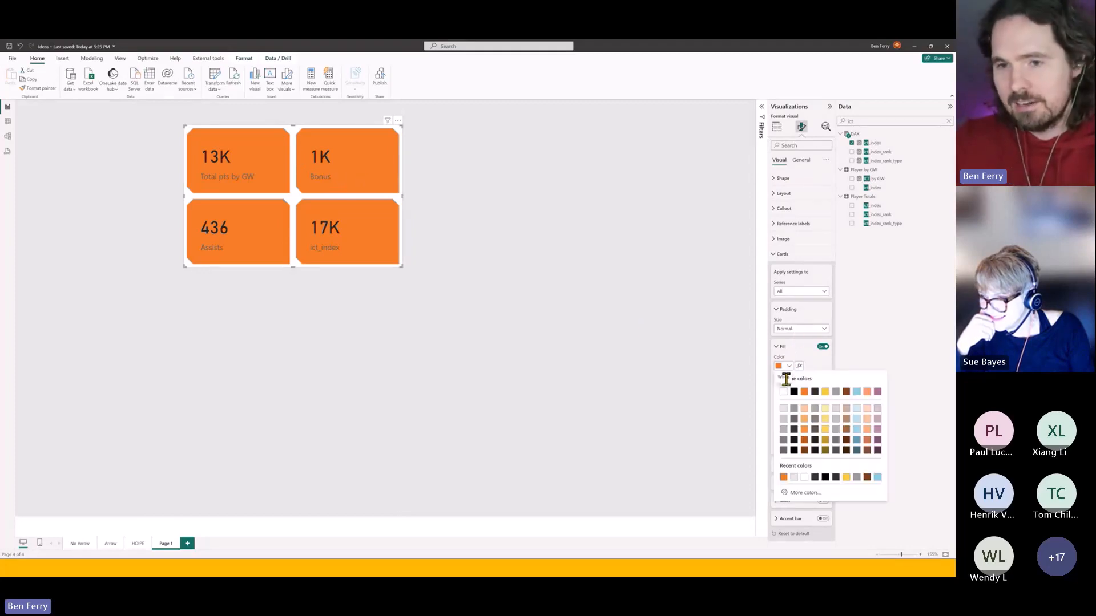
click(783, 390)
click(778, 350)
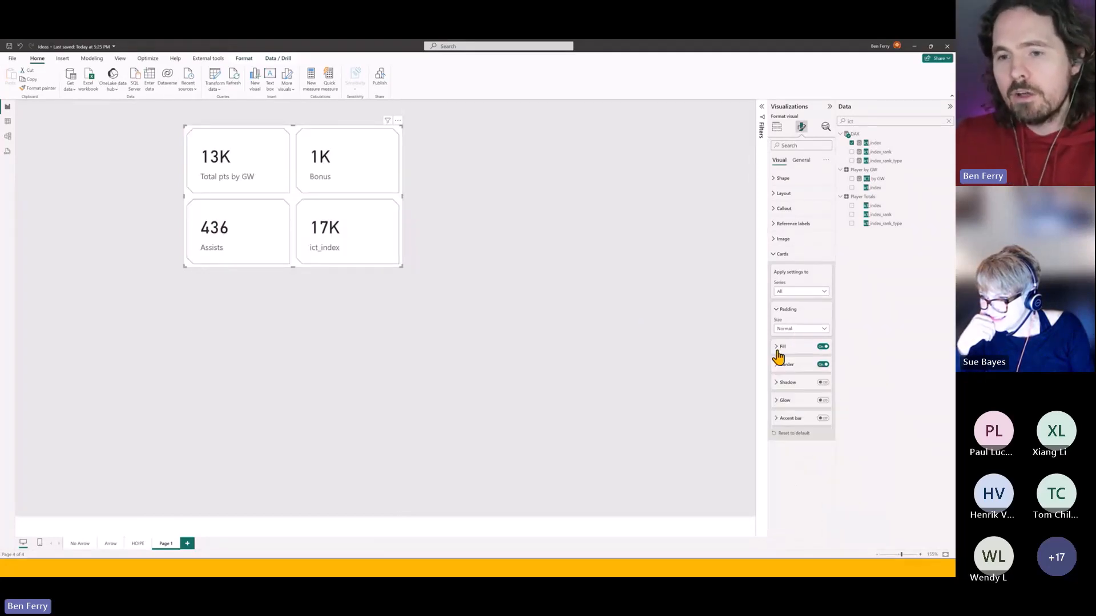
Step: Turn on the accent bar for all cards and set its width to 10 px
click(822, 419)
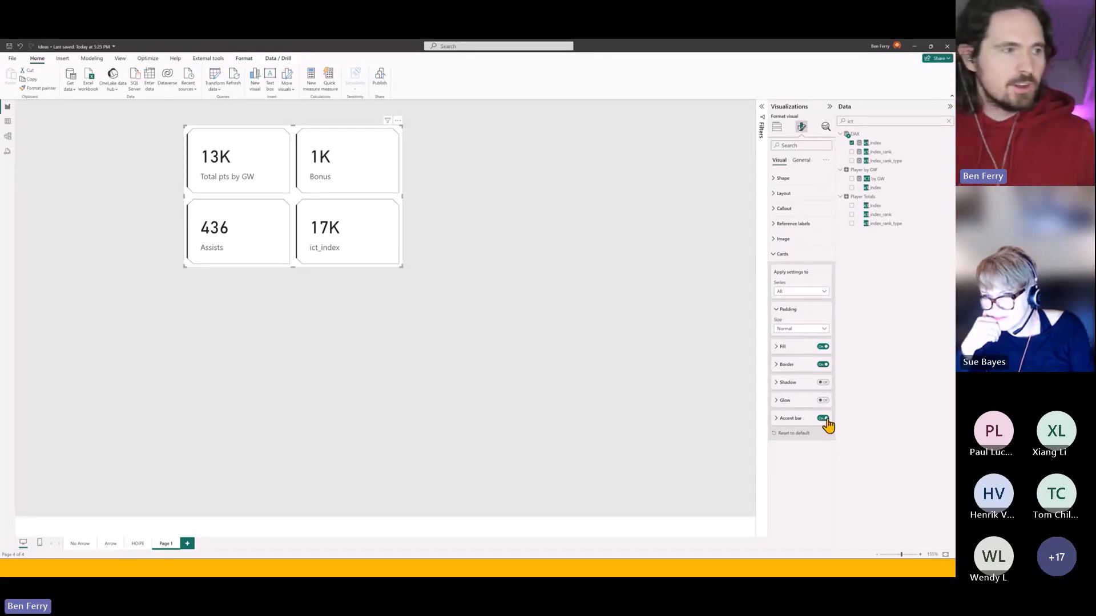
click(787, 420)
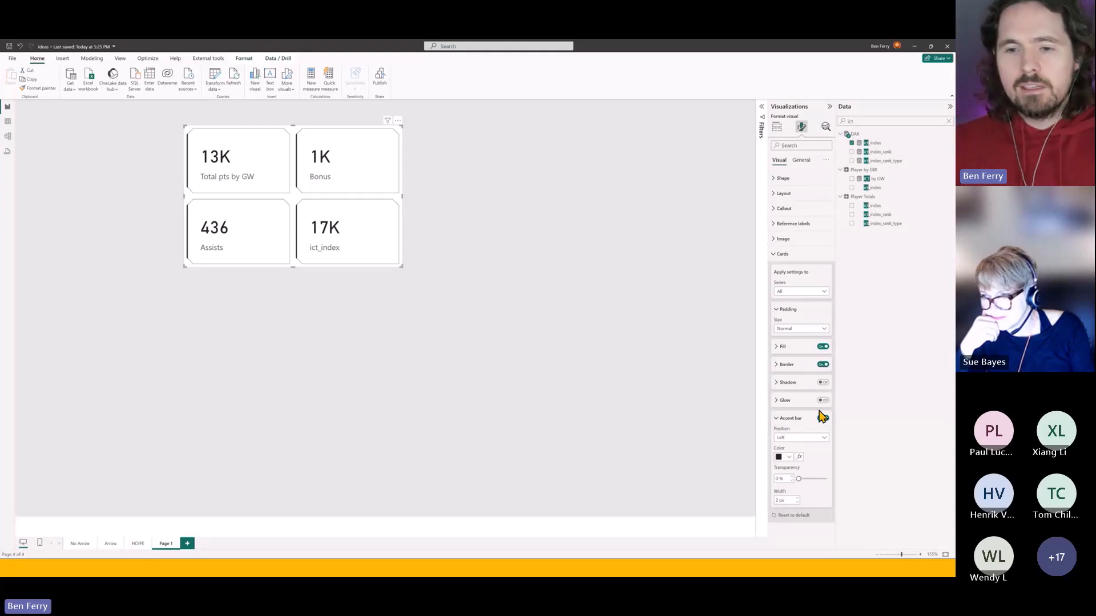
click(778, 500)
text(10)
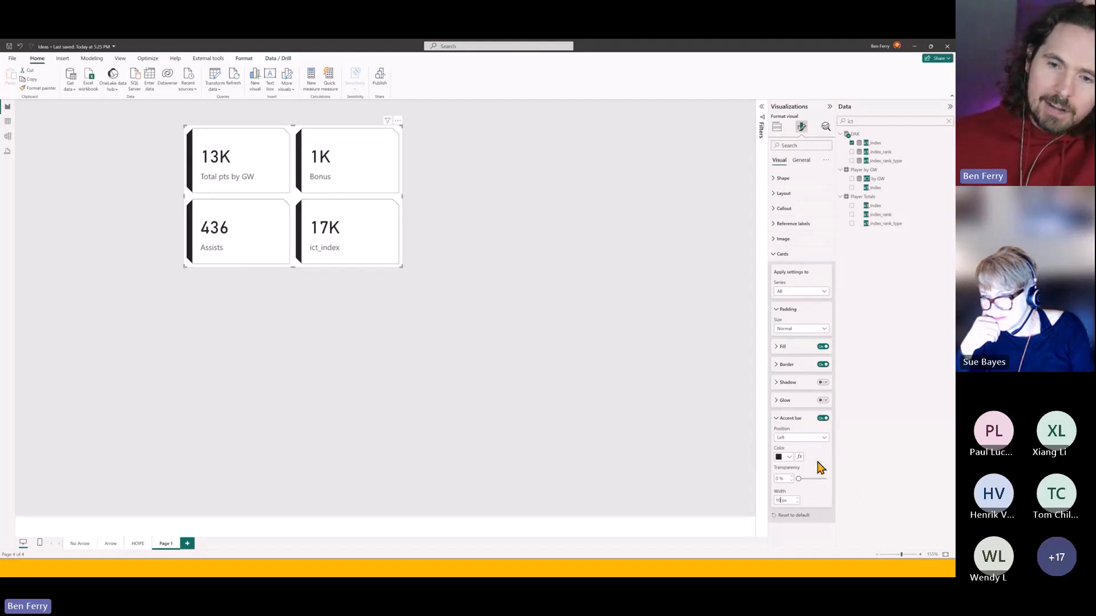
click(799, 407)
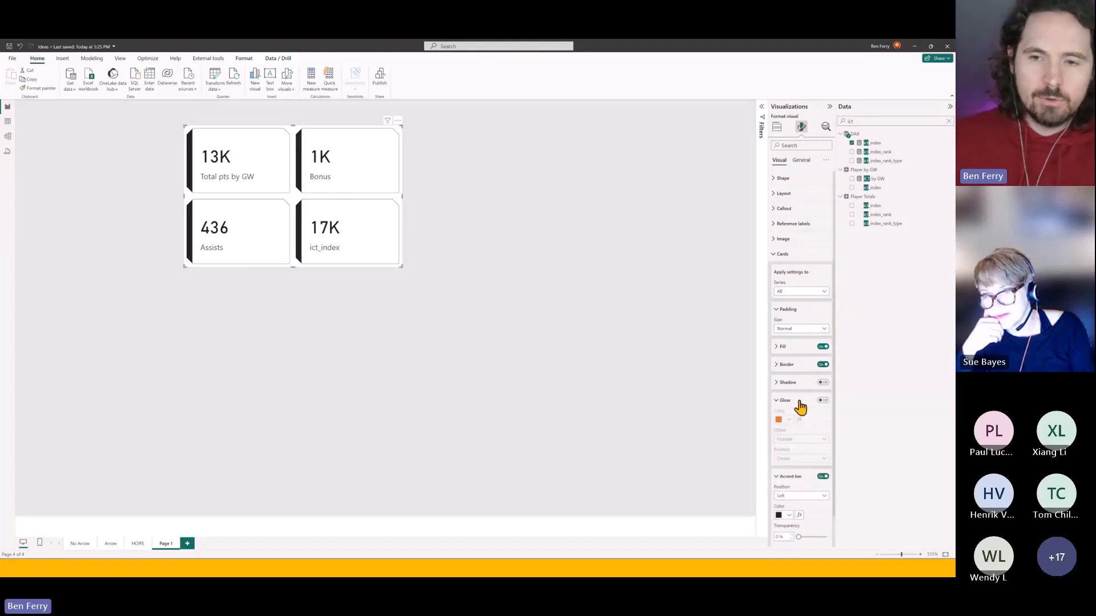
click(800, 406)
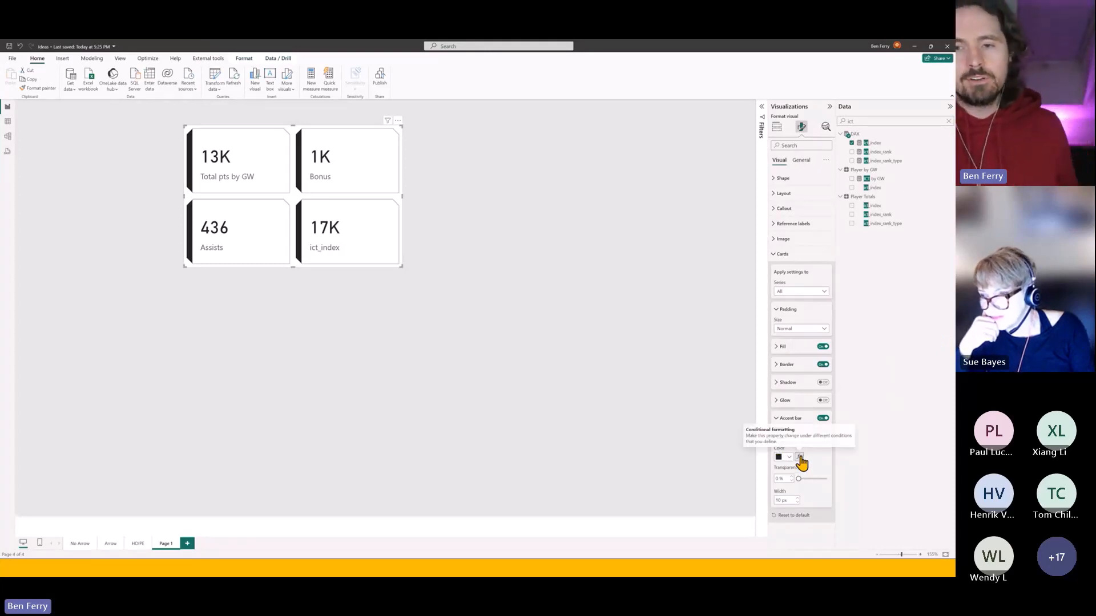
Step: Colour the accent bar of only the Total pts by GW card orange and collapse the accent bar settings
click(816, 291)
click(816, 301)
click(815, 292)
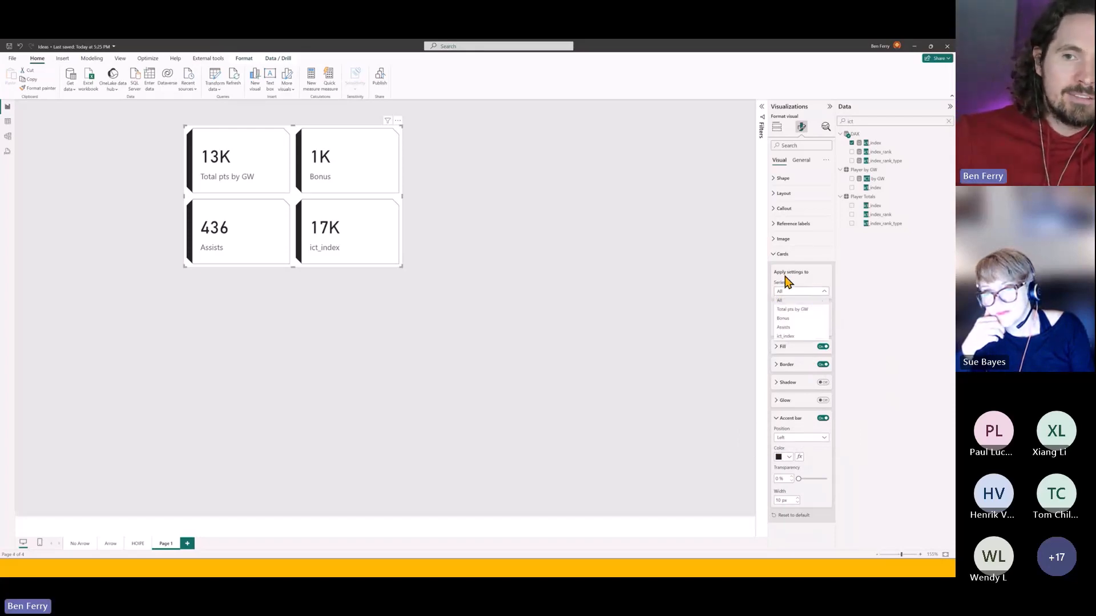
click(808, 309)
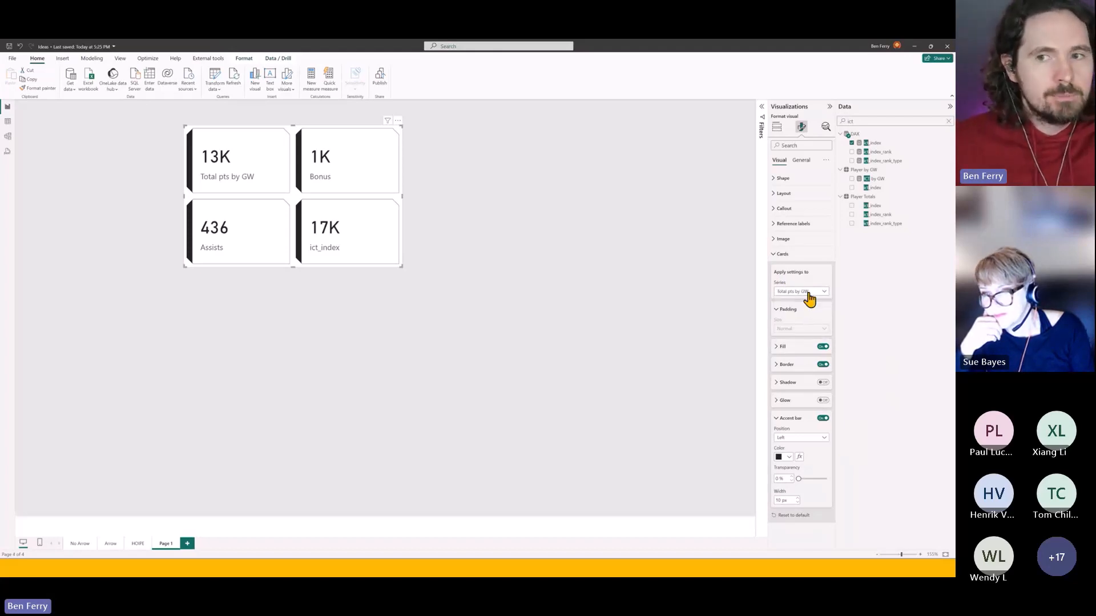
click(784, 456)
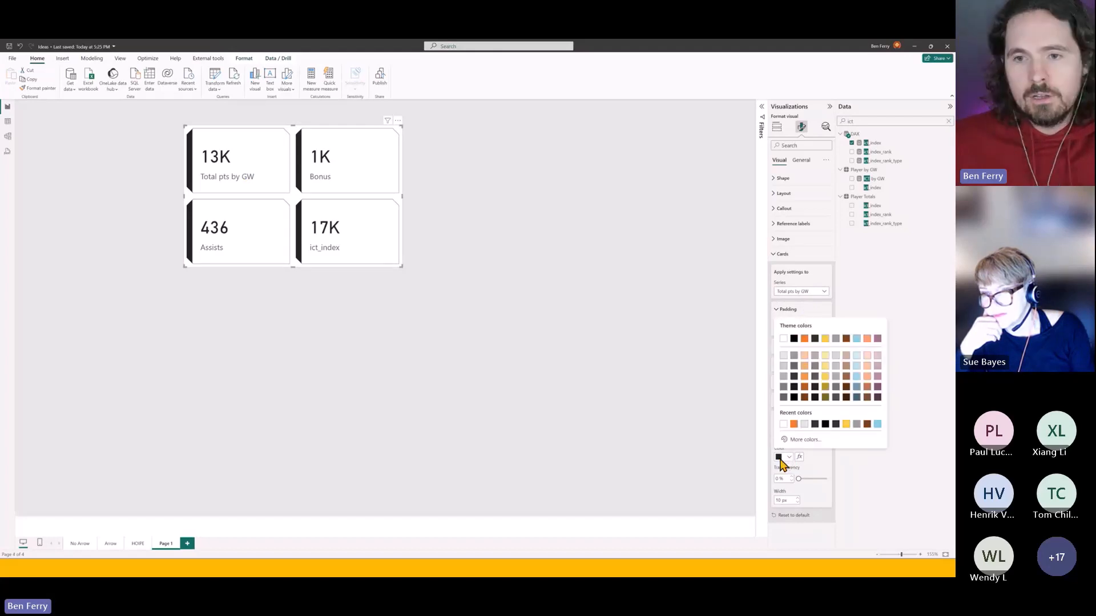
click(804, 339)
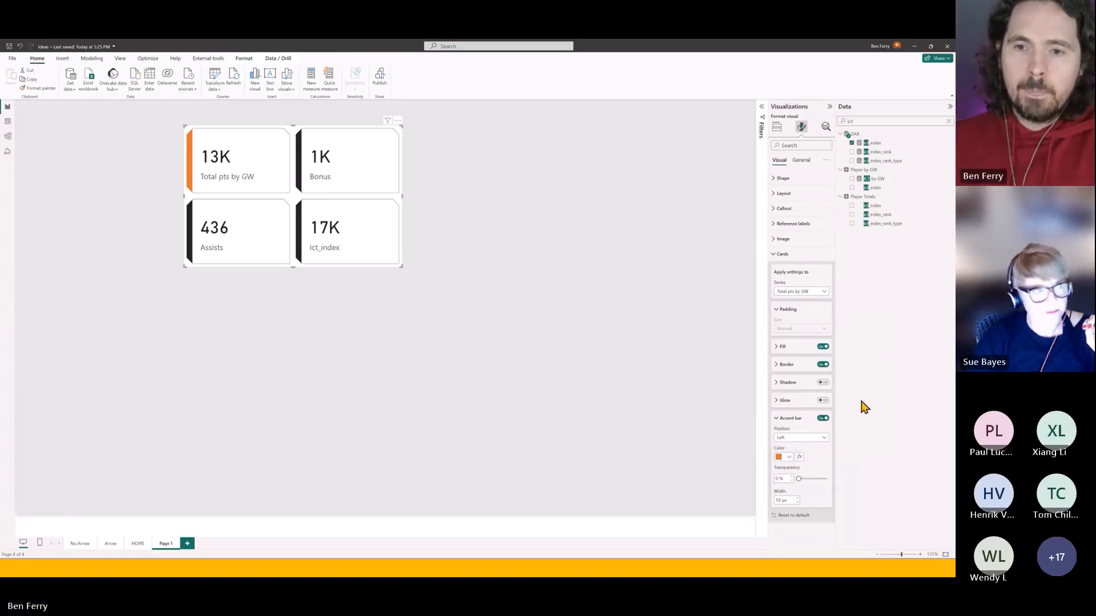
click(787, 419)
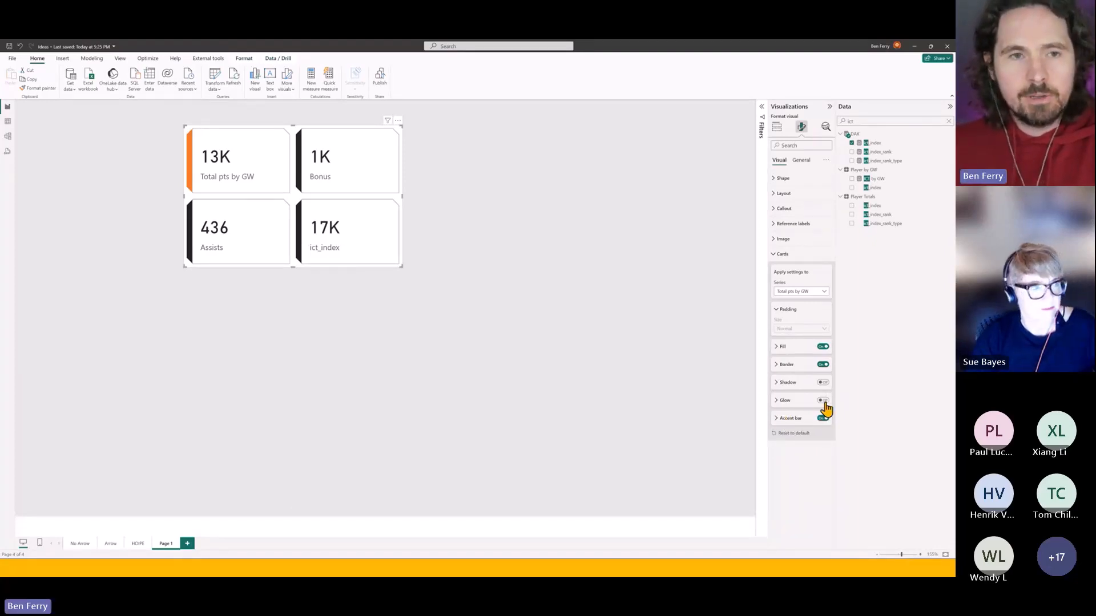
Step: Try the glow and shadow effects on the Total pts by GW card, leaving both off and their settings collapsed
click(824, 402)
click(823, 402)
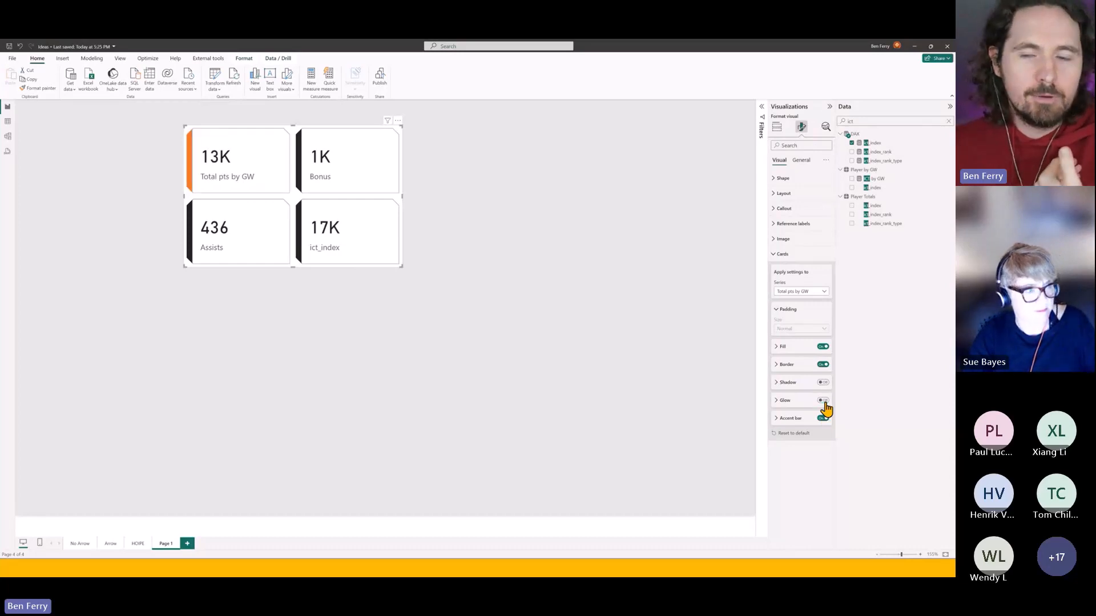
click(822, 383)
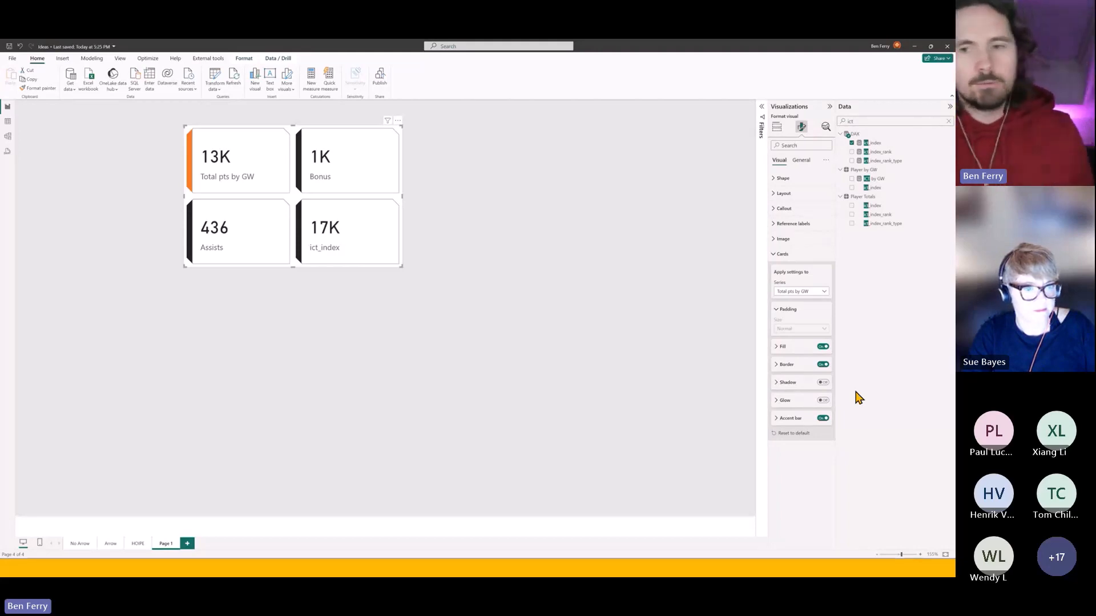
click(803, 408)
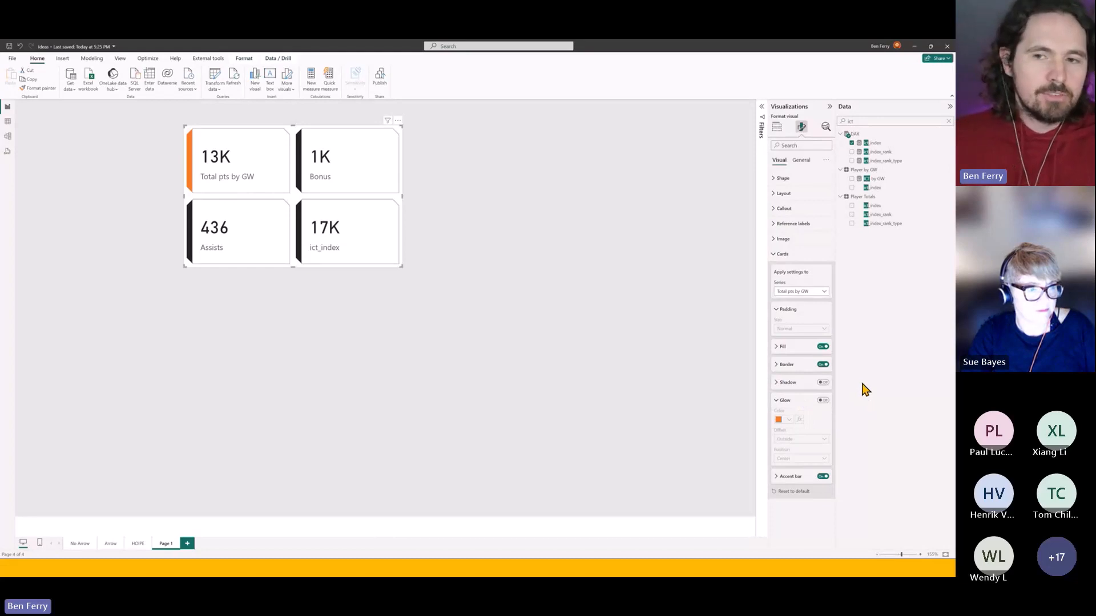
click(792, 407)
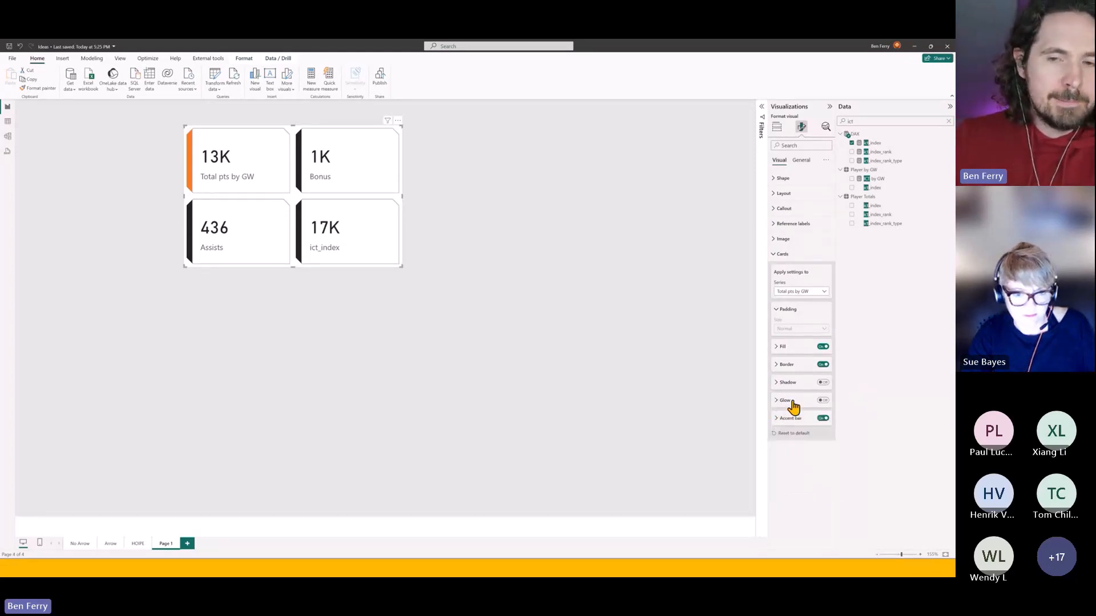
click(798, 383)
click(798, 384)
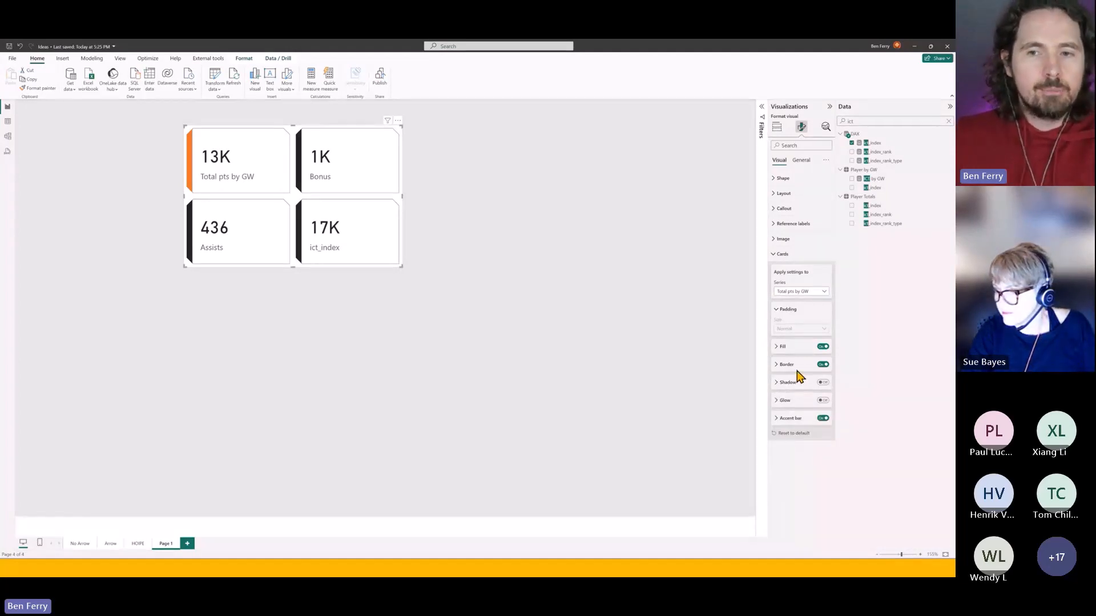
Step: Set the border width of the Total pts by GW card to 10 px, try a higher border transparency and return it to 0%
click(797, 369)
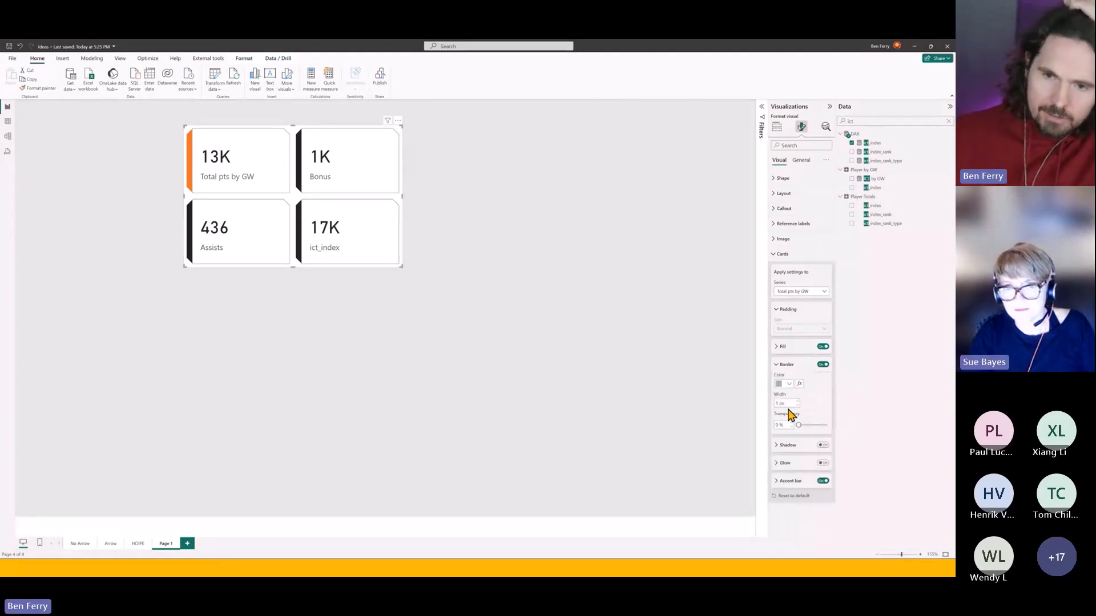
click(793, 403)
text(5)
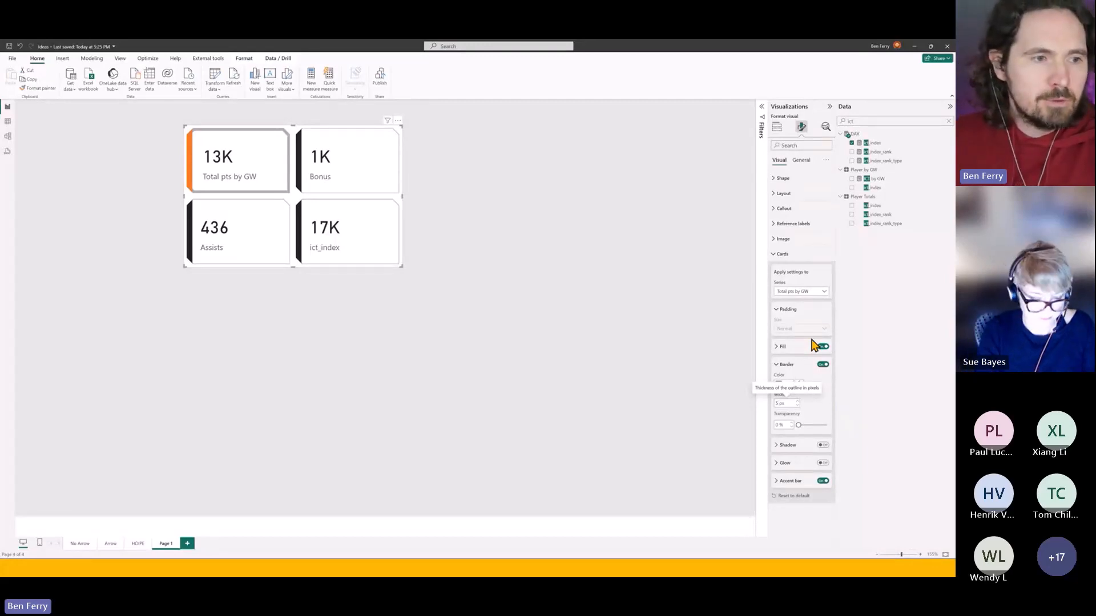
key(BackSpace)
text(2)
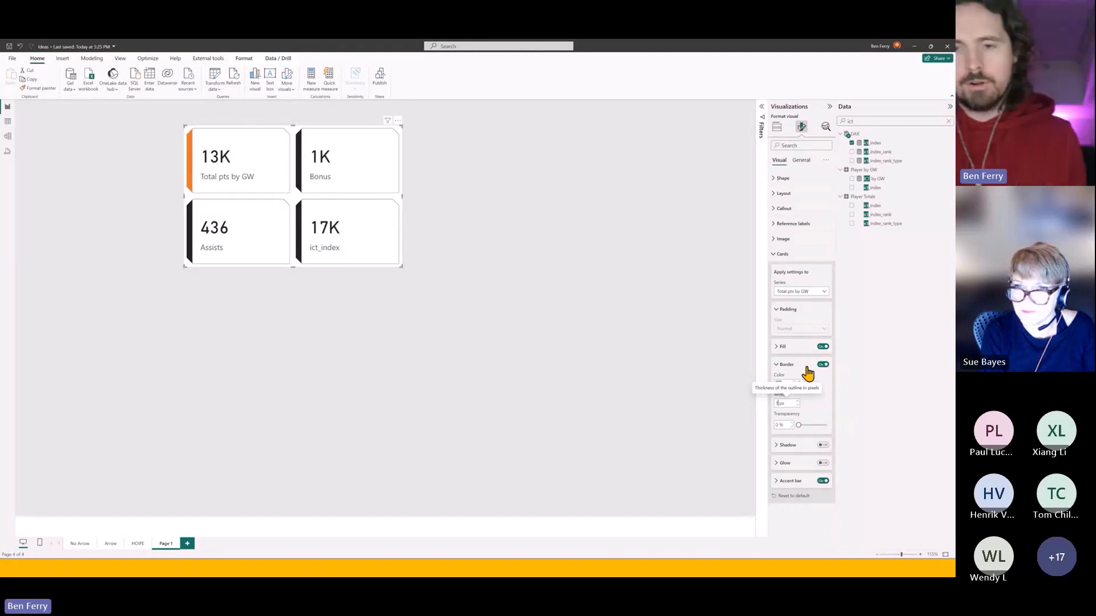
text(0)
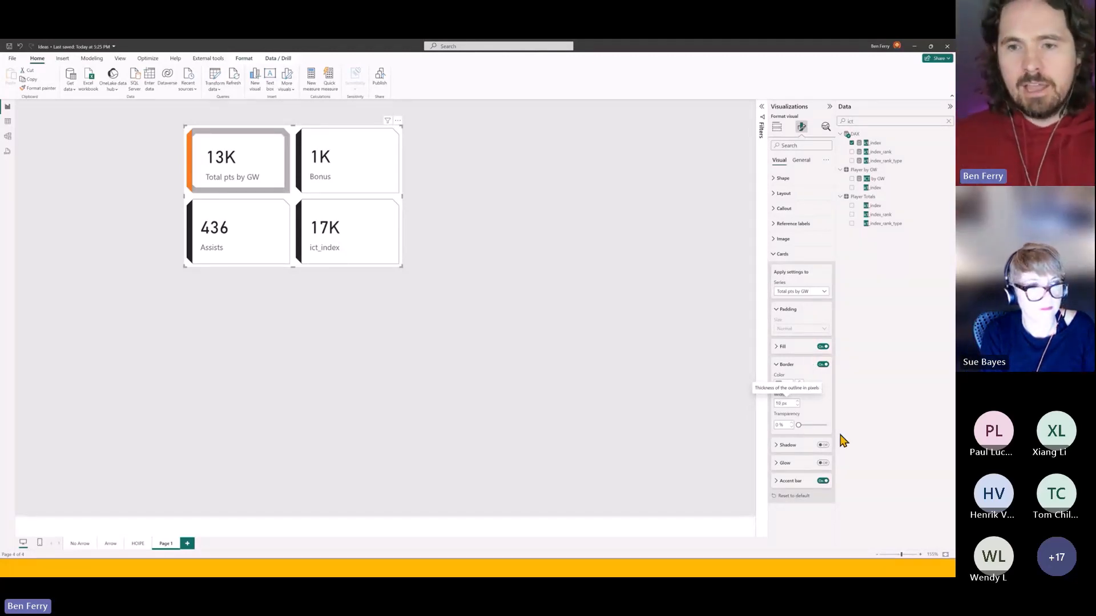
drag(797, 425, 809, 423)
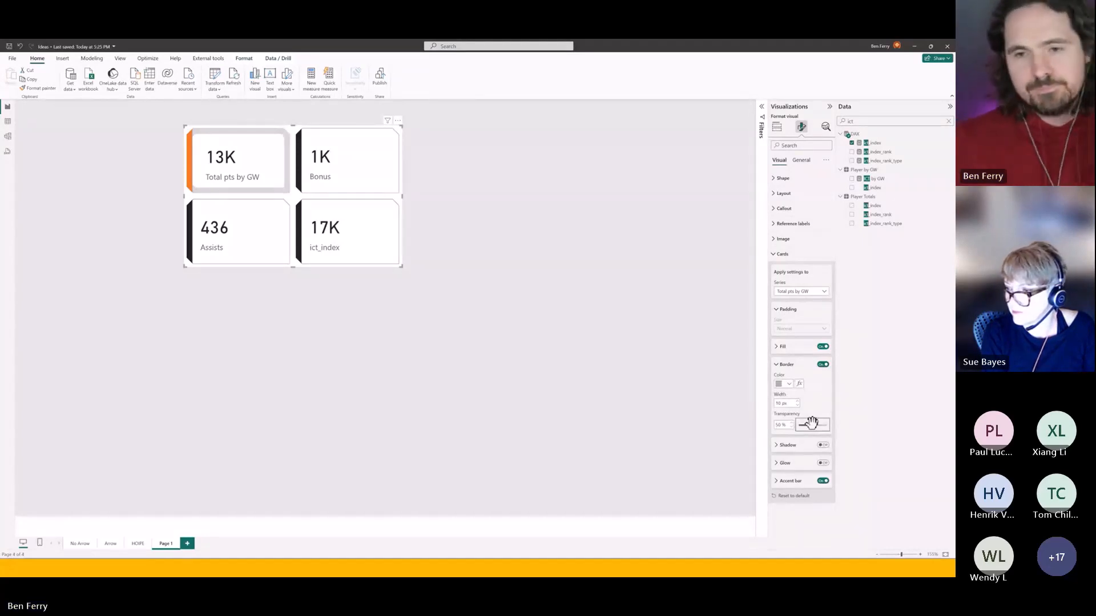
drag(811, 423, 782, 425)
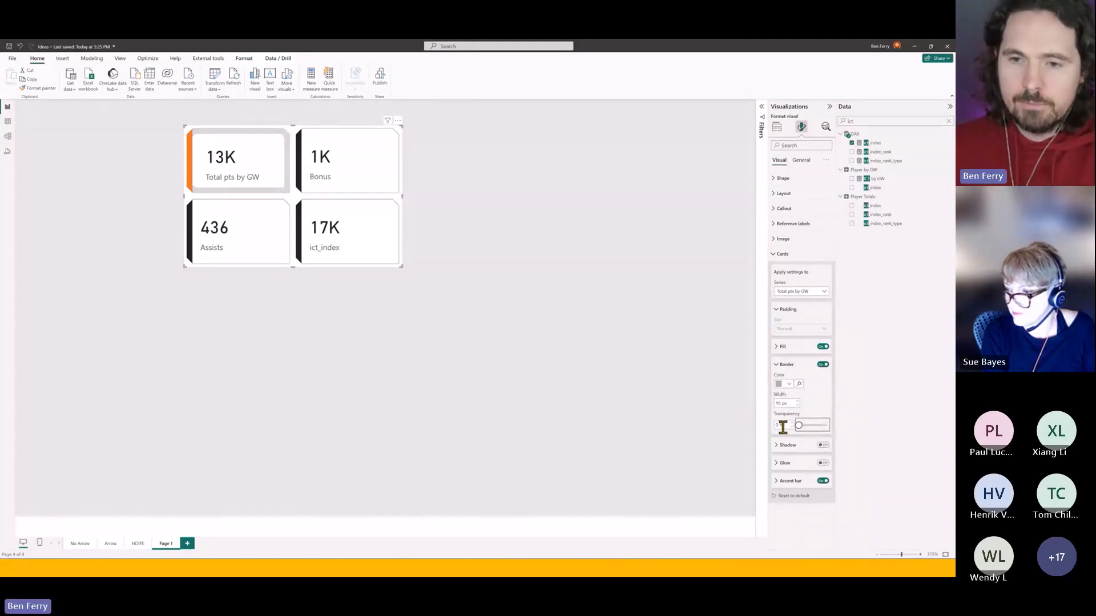
Step: Set the border width of the Total pts by GW card to 1 px
click(775, 255)
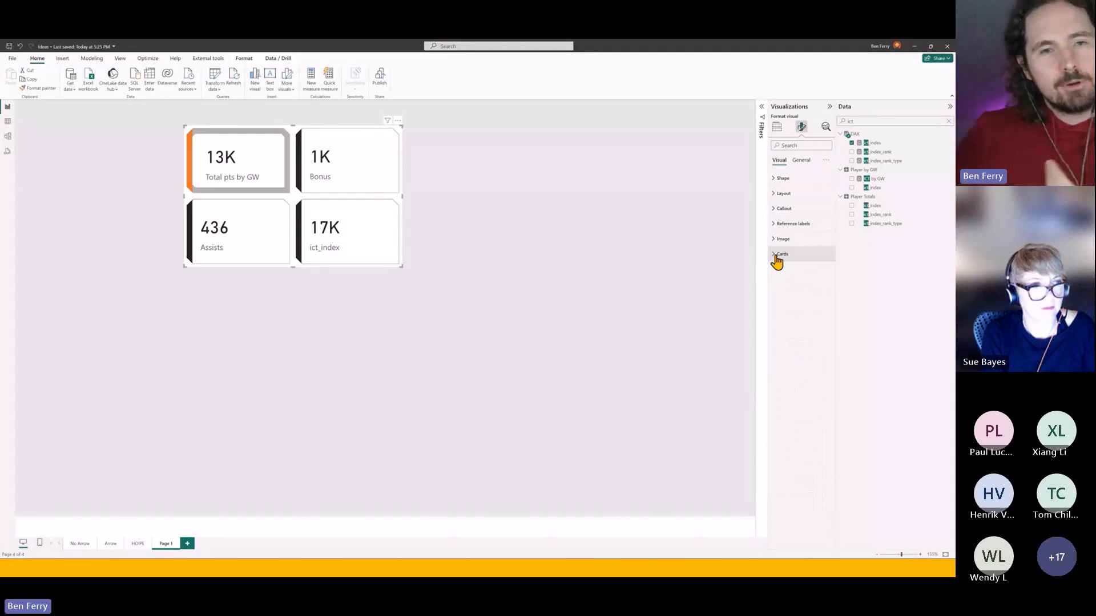
click(776, 256)
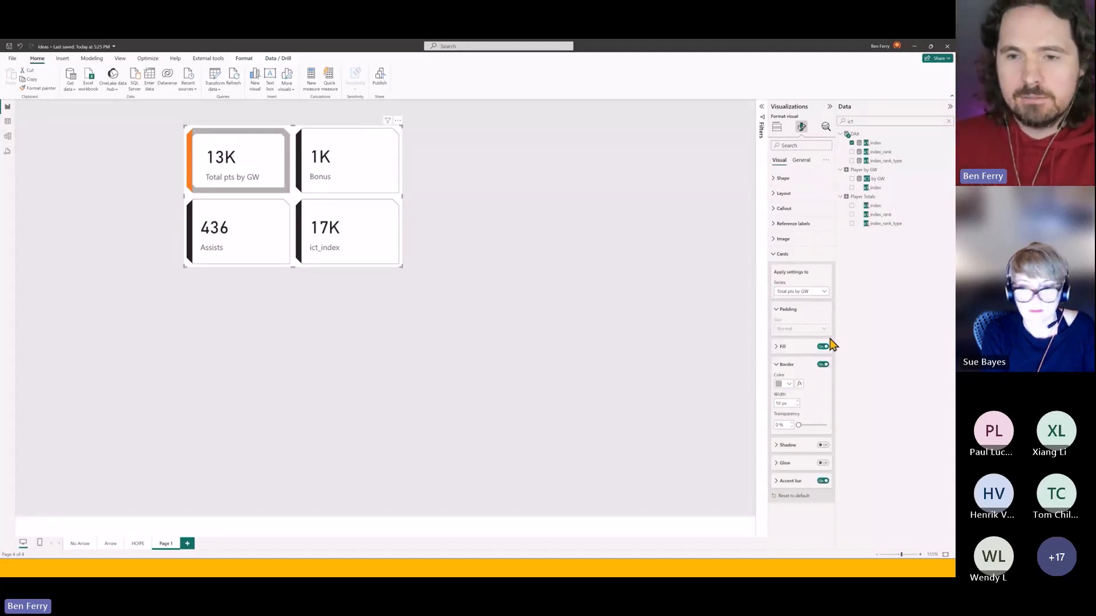
double_click(778, 404)
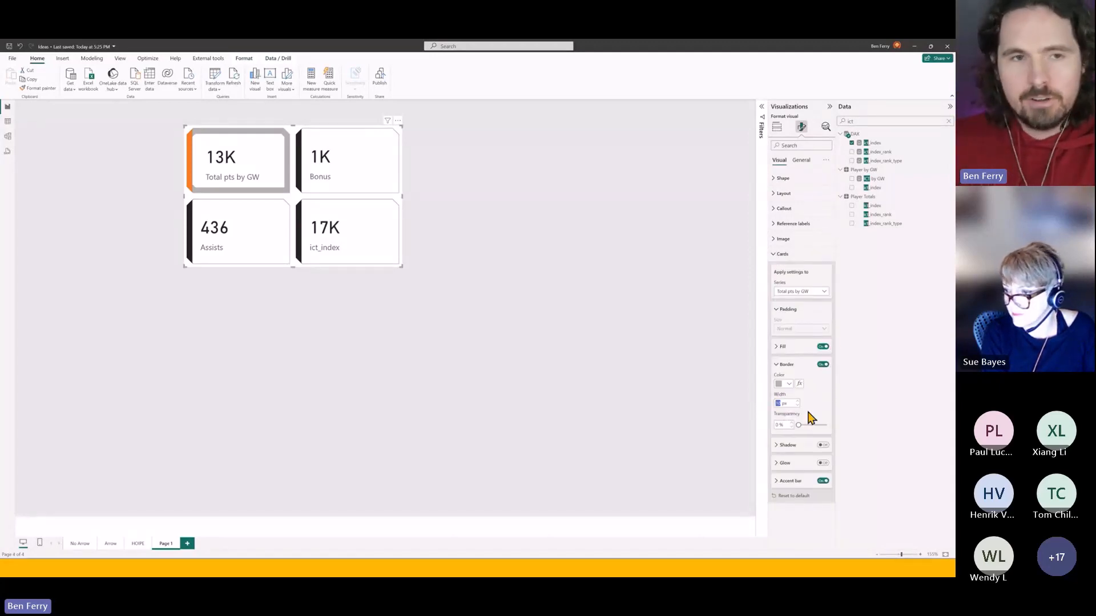
text(1)
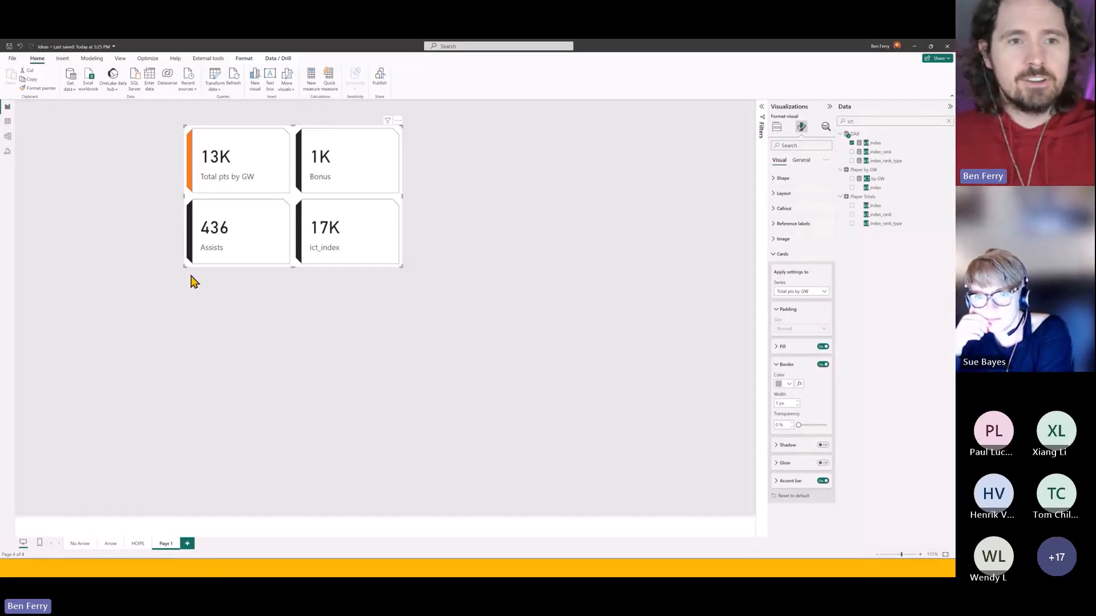
Step: Turn off the background of the whole card visual and deselect it
click(801, 161)
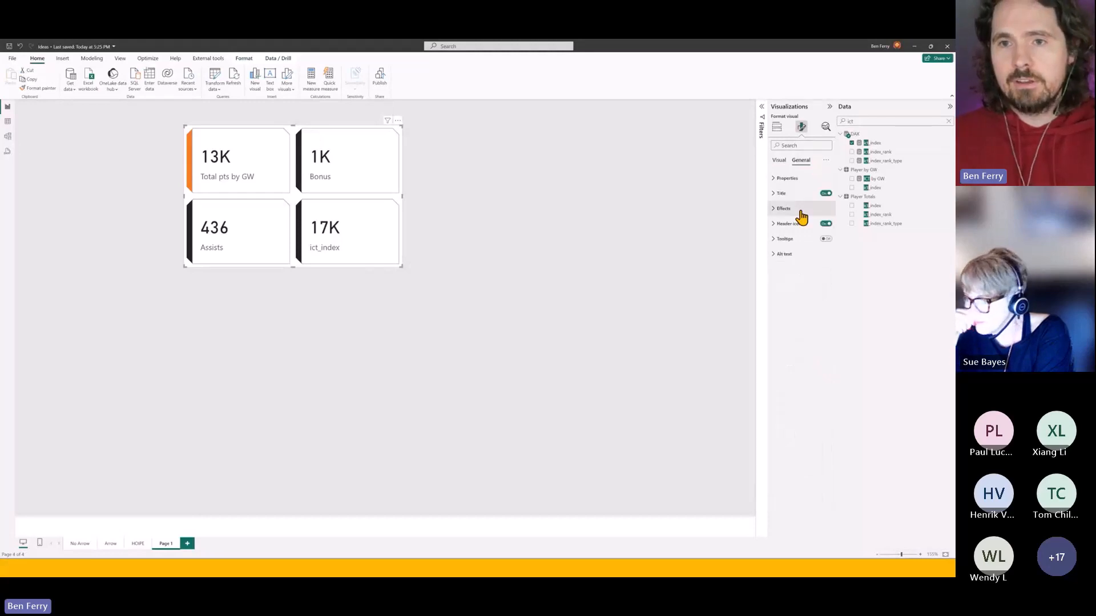
click(800, 211)
click(822, 227)
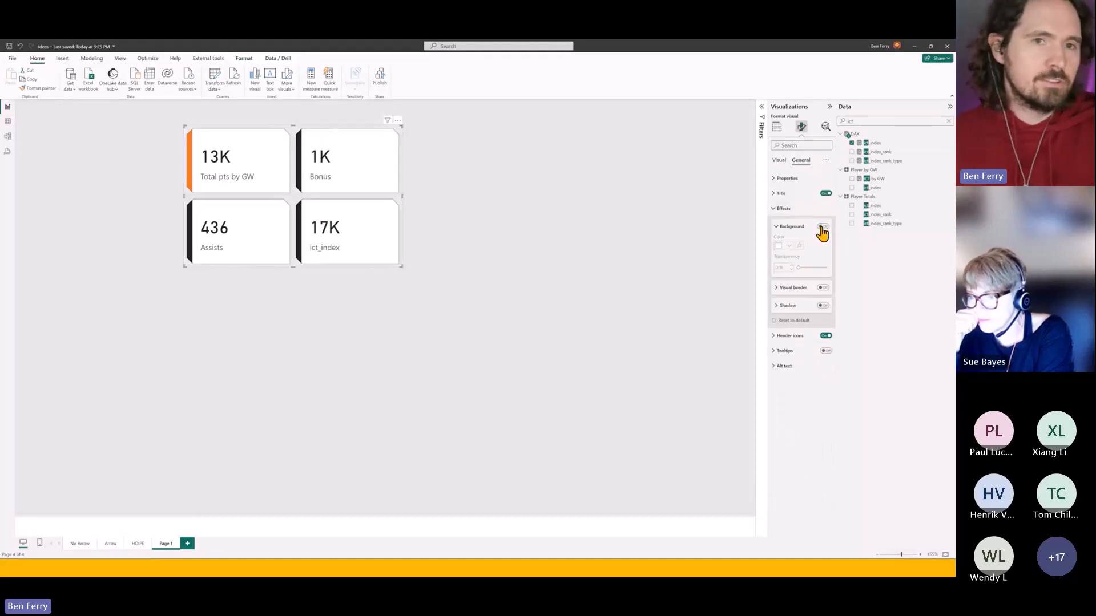
click(477, 268)
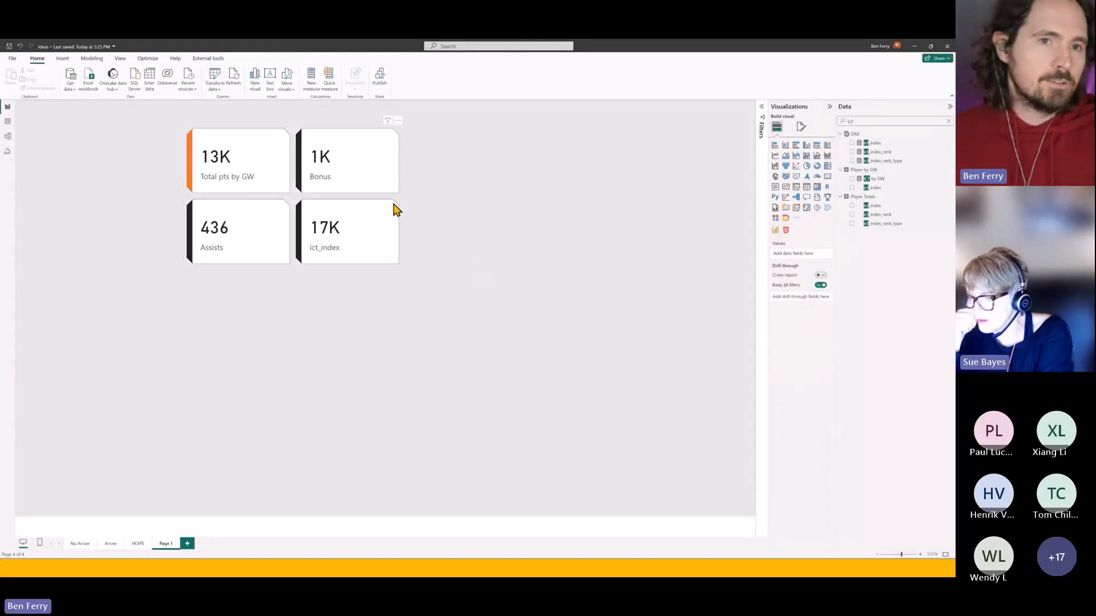
Step: Try the Vertical orientation for the card layout and set it to Horizontal
click(377, 194)
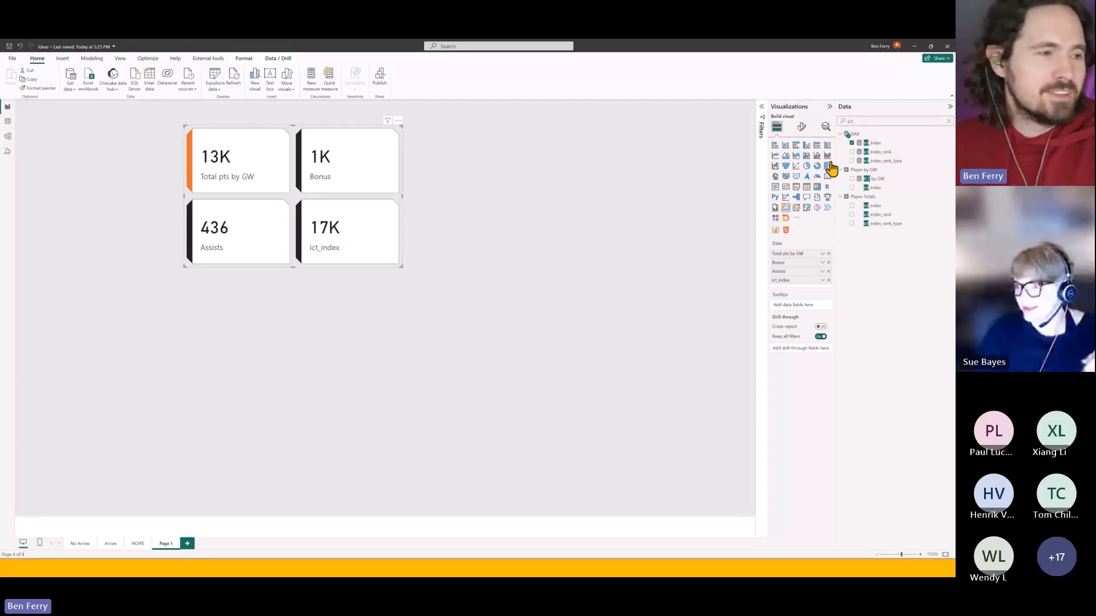
click(801, 127)
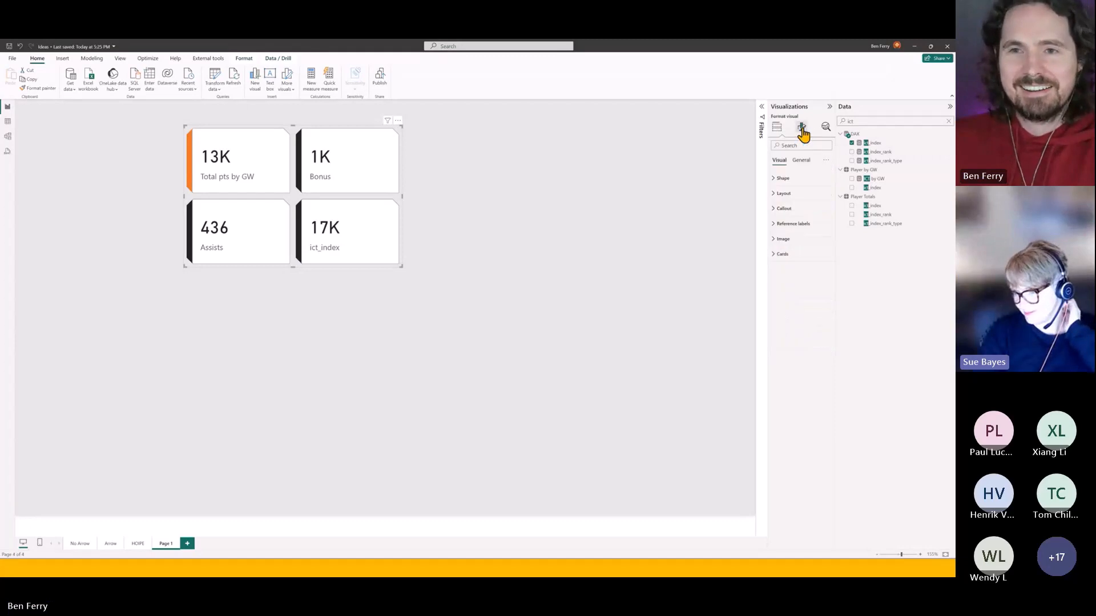
click(810, 194)
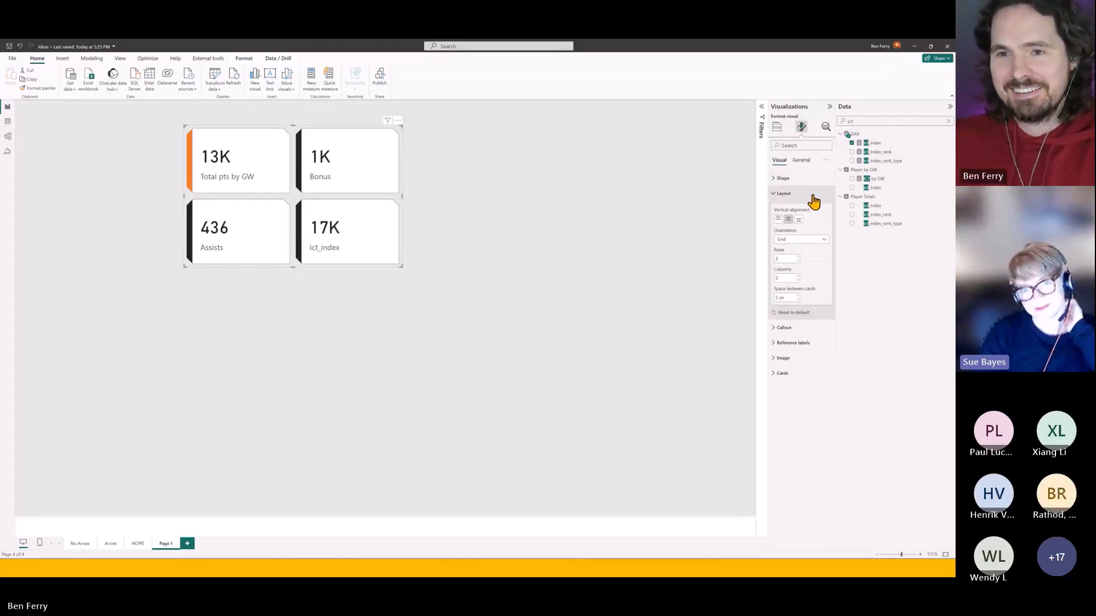
click(799, 239)
click(804, 258)
click(805, 240)
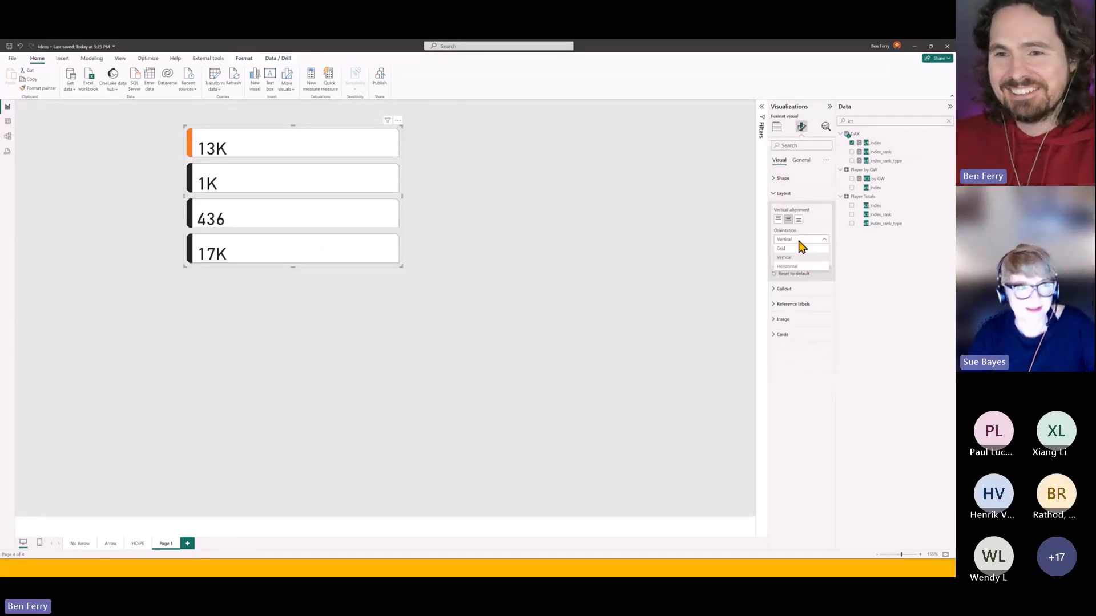
click(807, 266)
Step: Widen the card visual, reduce its height, move it slightly up and left, and collapse the layout settings
drag(403, 204, 635, 203)
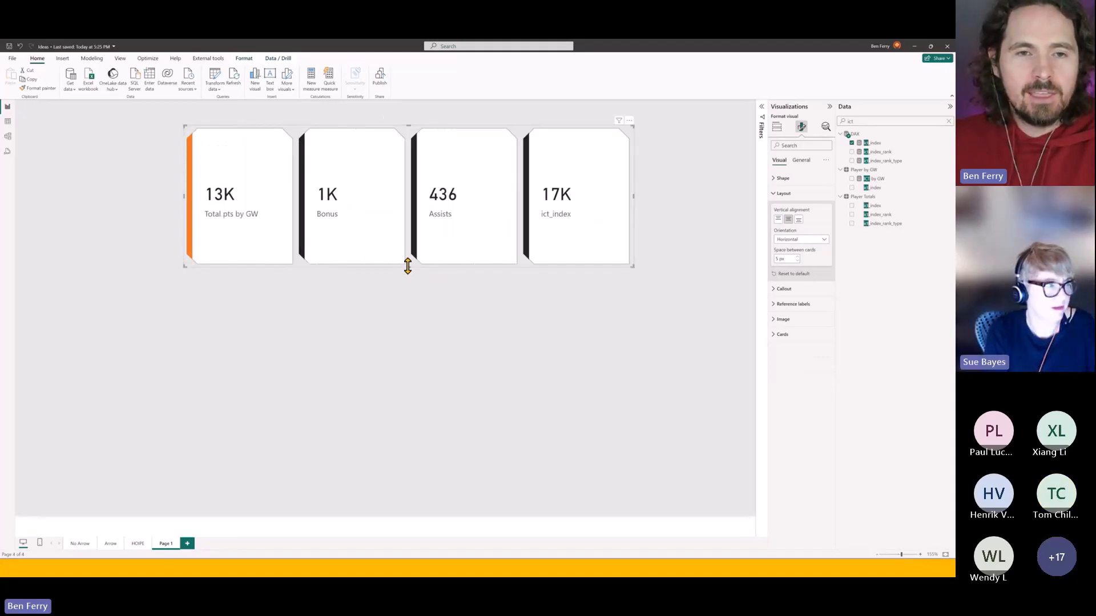
drag(409, 265, 413, 200)
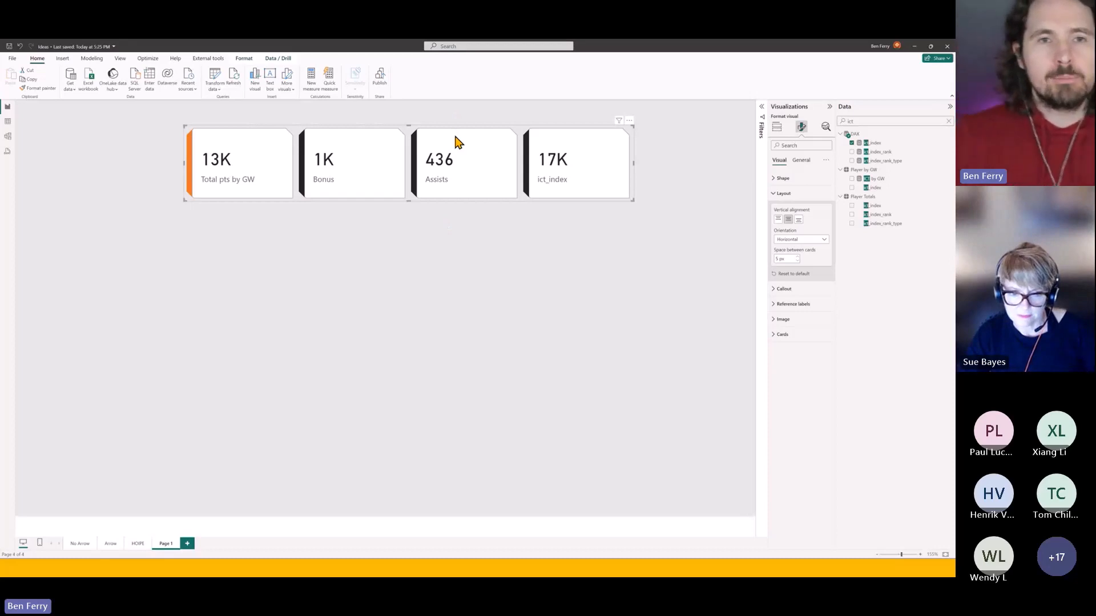
drag(457, 142, 446, 138)
click(807, 194)
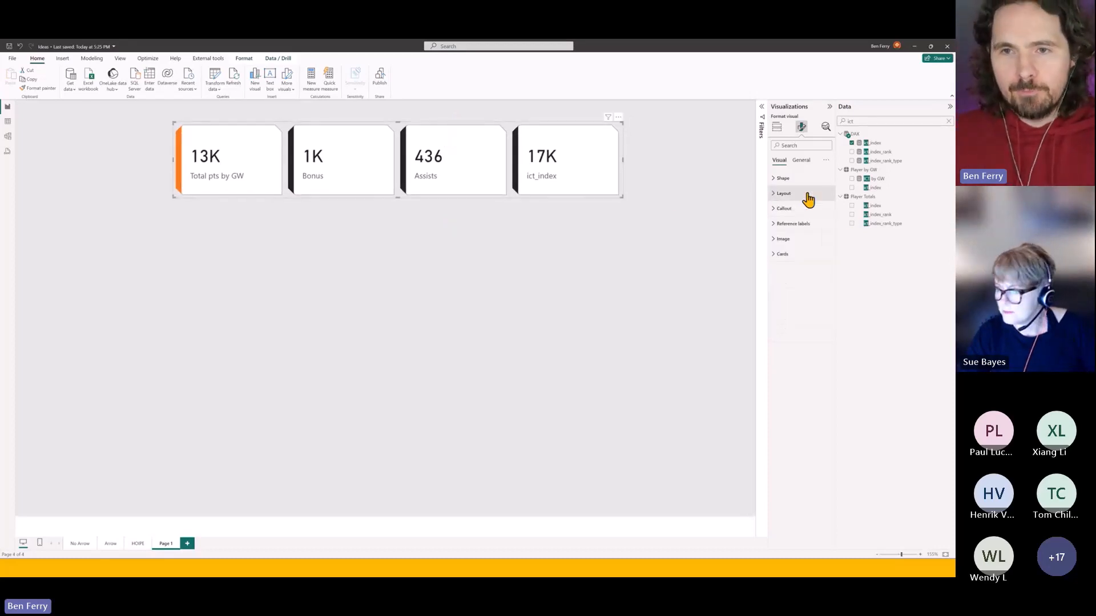
Step: Apply the image settings to the Bonus series only and turn on its image
click(785, 239)
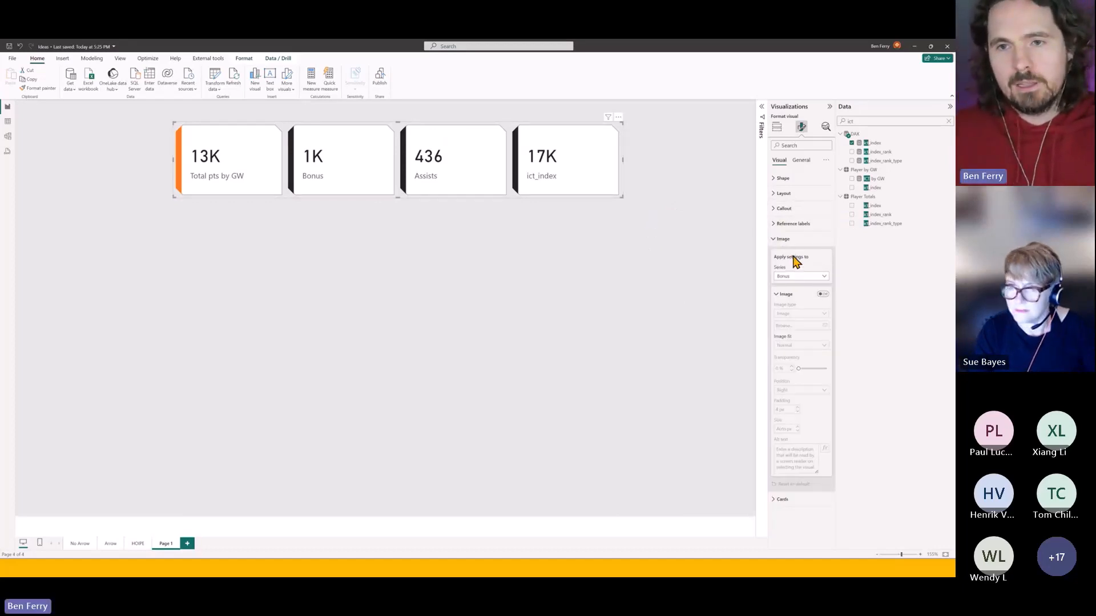
click(790, 239)
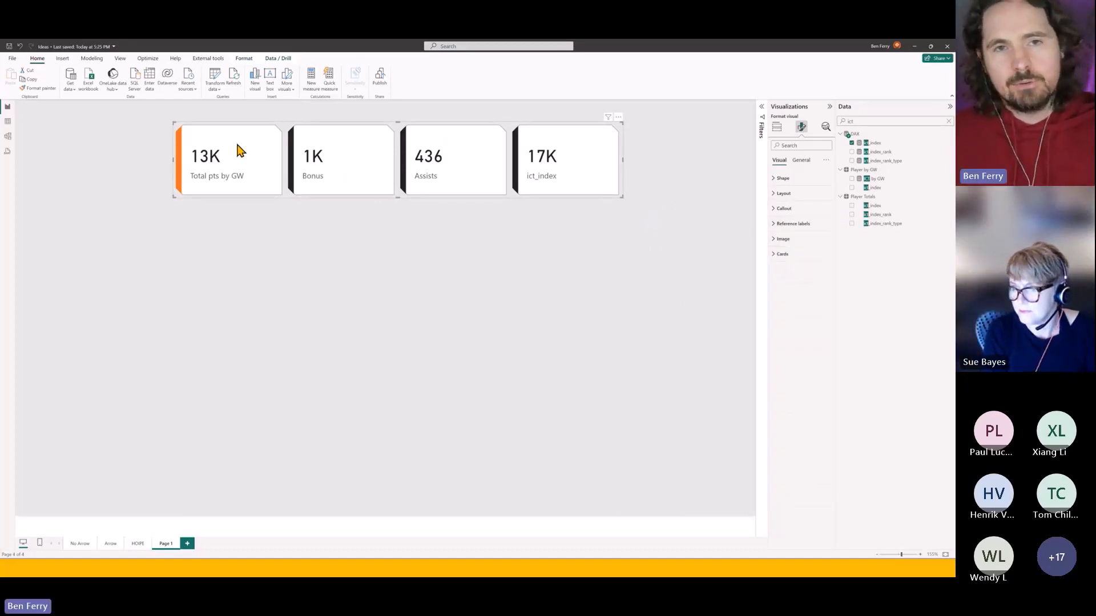
click(780, 240)
click(824, 278)
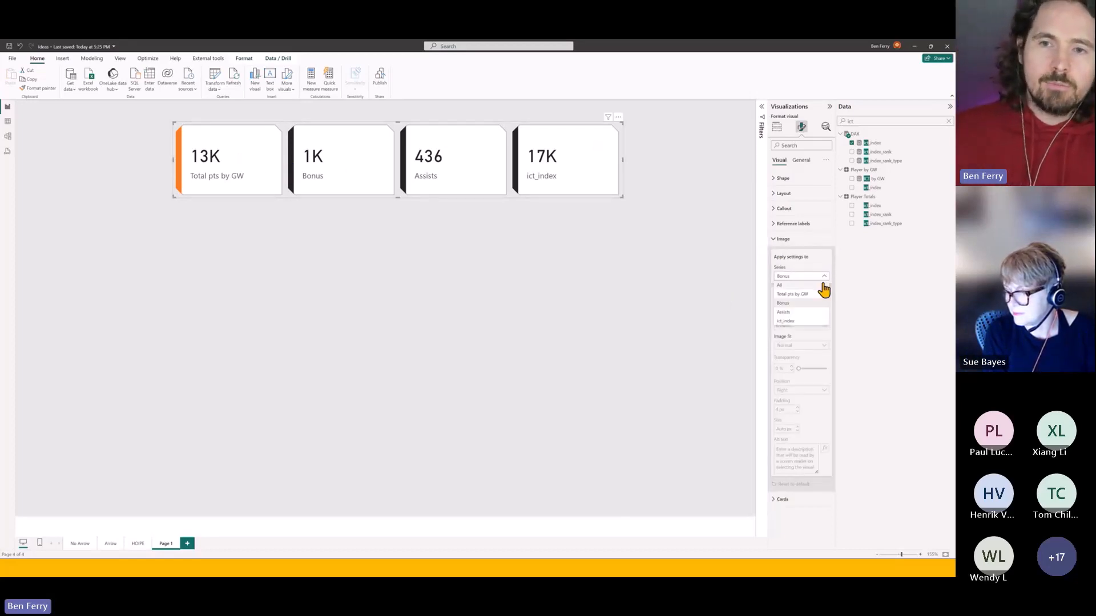
click(822, 285)
click(817, 277)
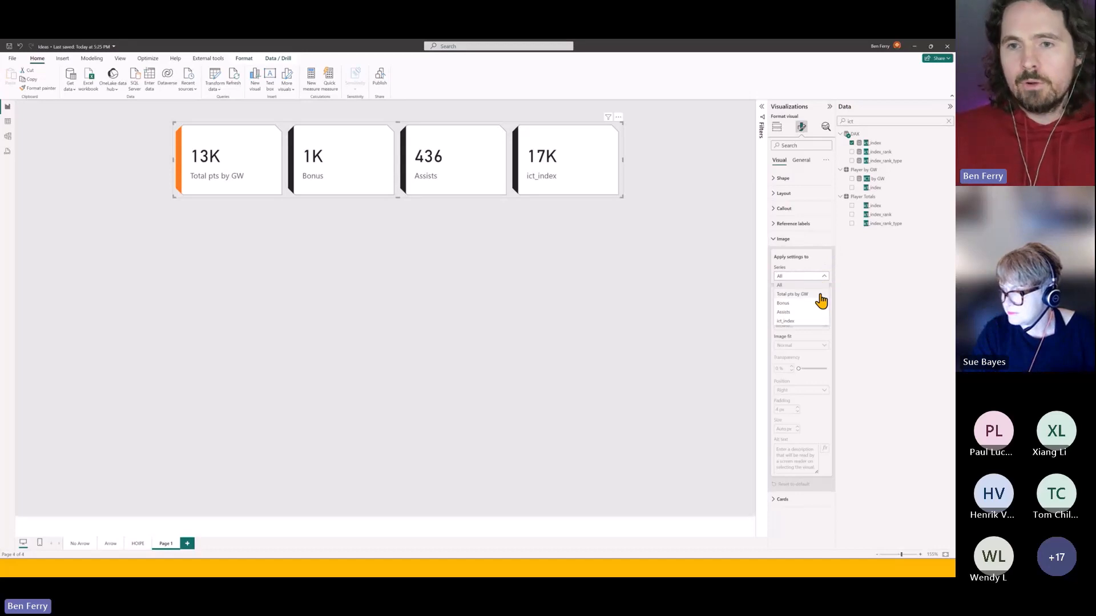
click(819, 295)
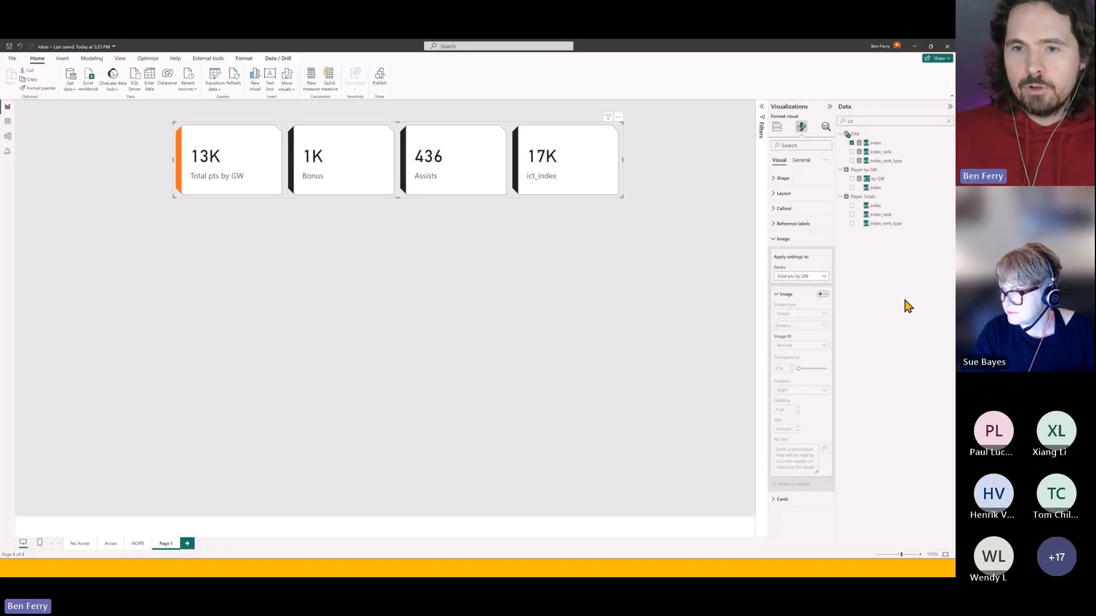
click(819, 280)
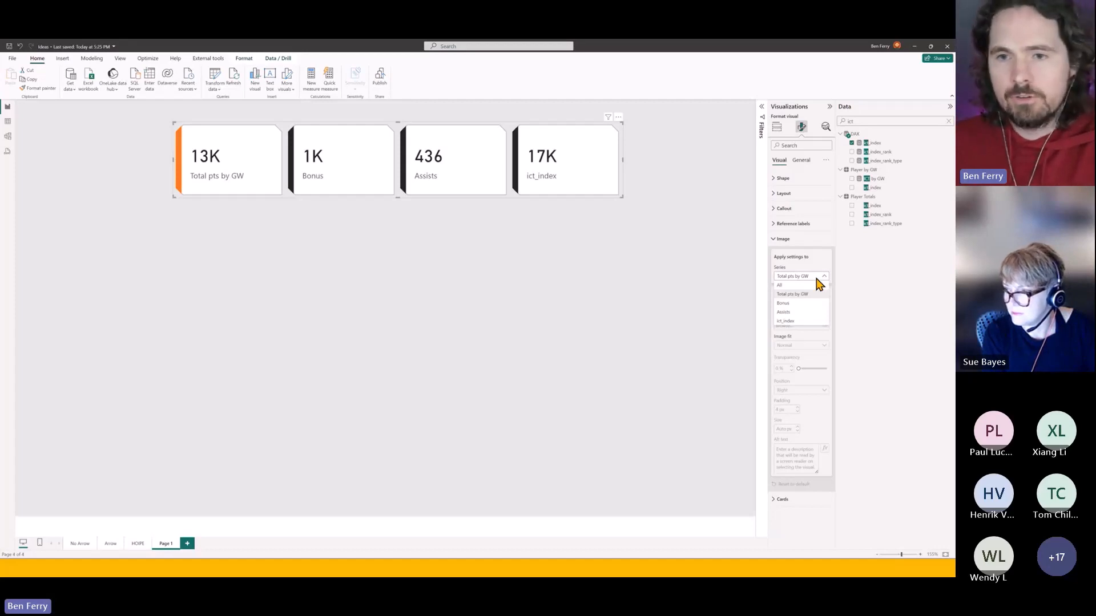
click(809, 303)
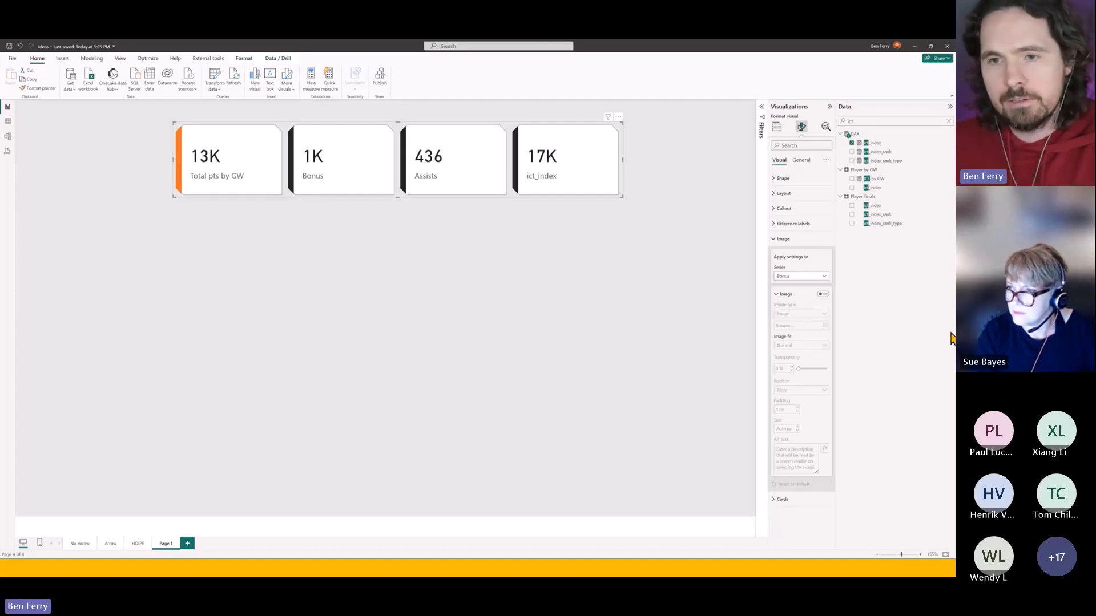
click(824, 295)
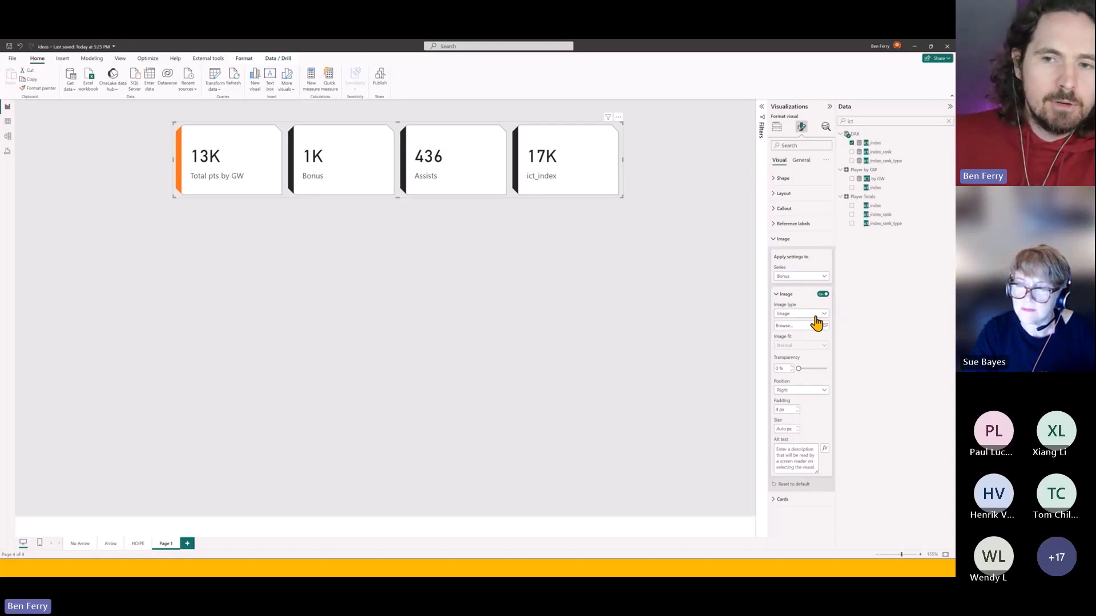
Step: Browse for a local image file, cancel the selection, and set the Bonus card's image type to Image URL
click(825, 326)
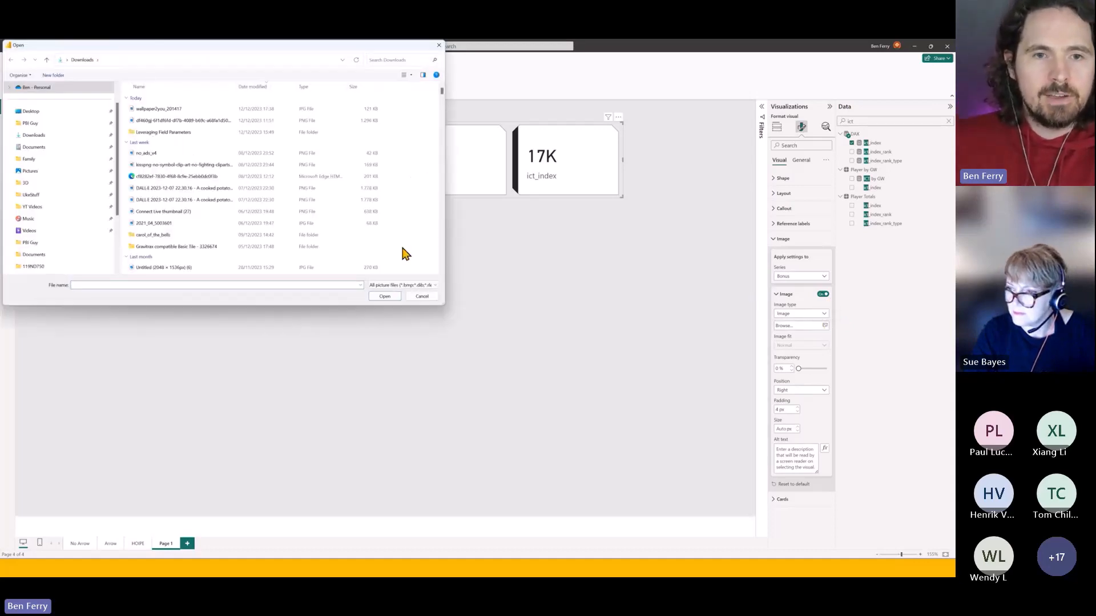
click(421, 296)
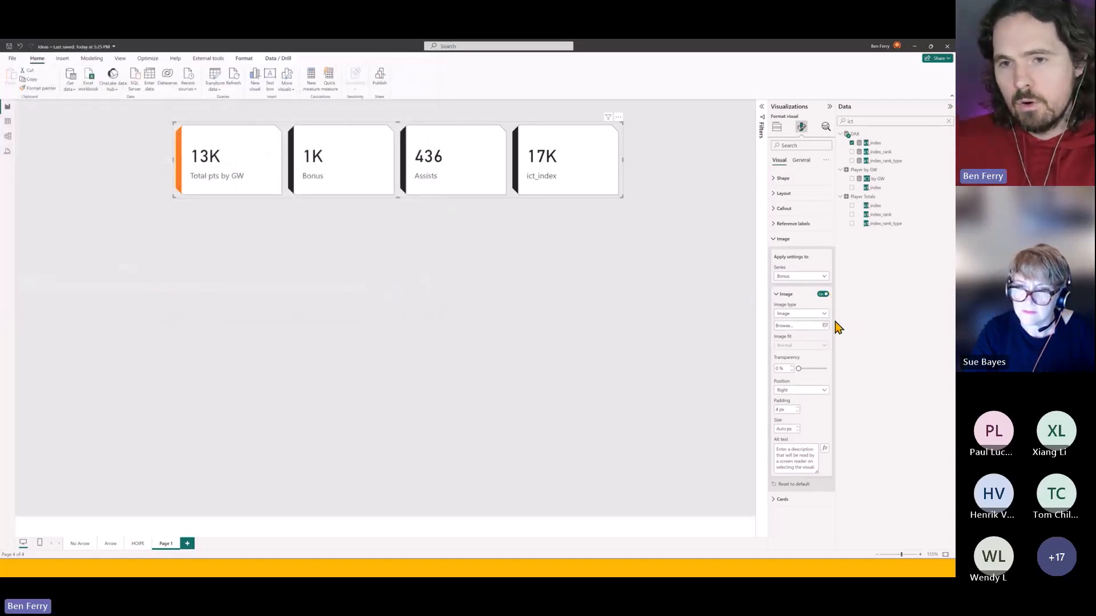
click(813, 315)
click(793, 331)
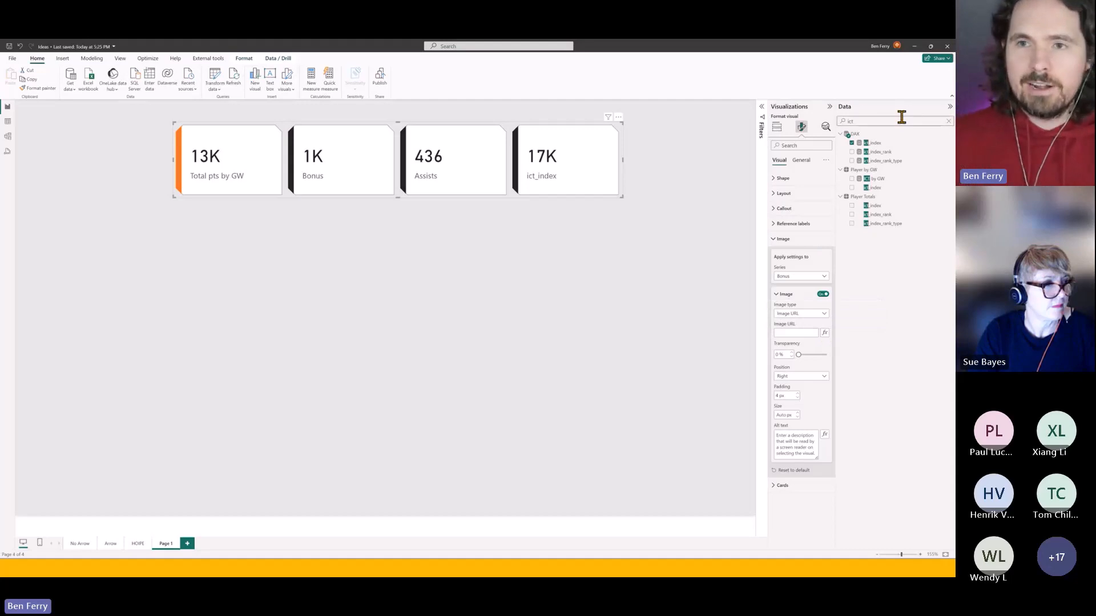
Step: Search the data fields for svg and examine the DAX code of the round SVG Sparklines Measure bonus, including its line colour
key(ctrl+a)
text(svg)
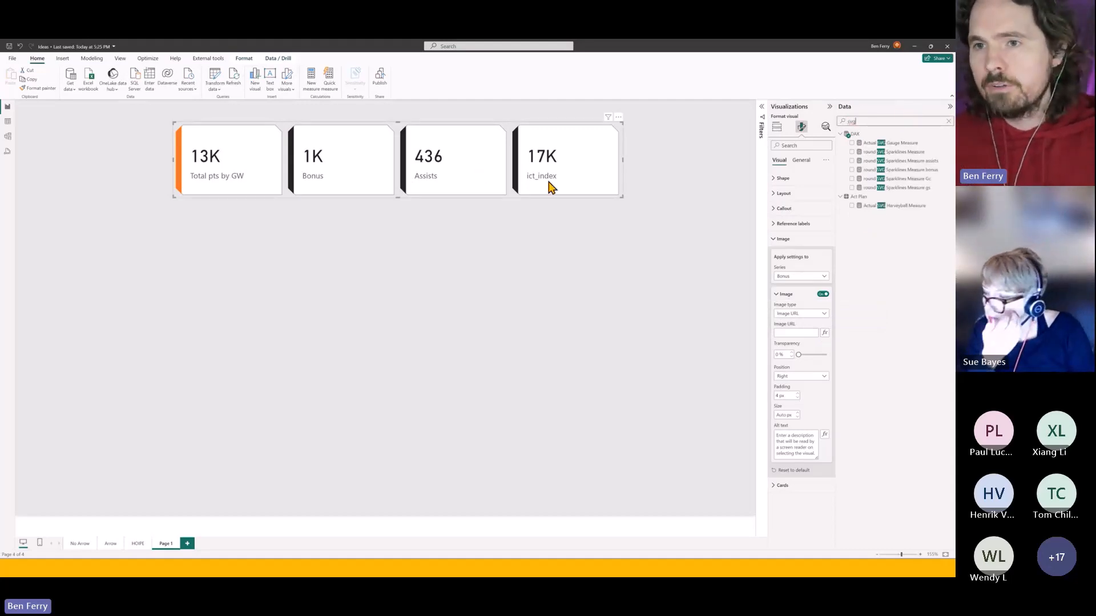
click(896, 171)
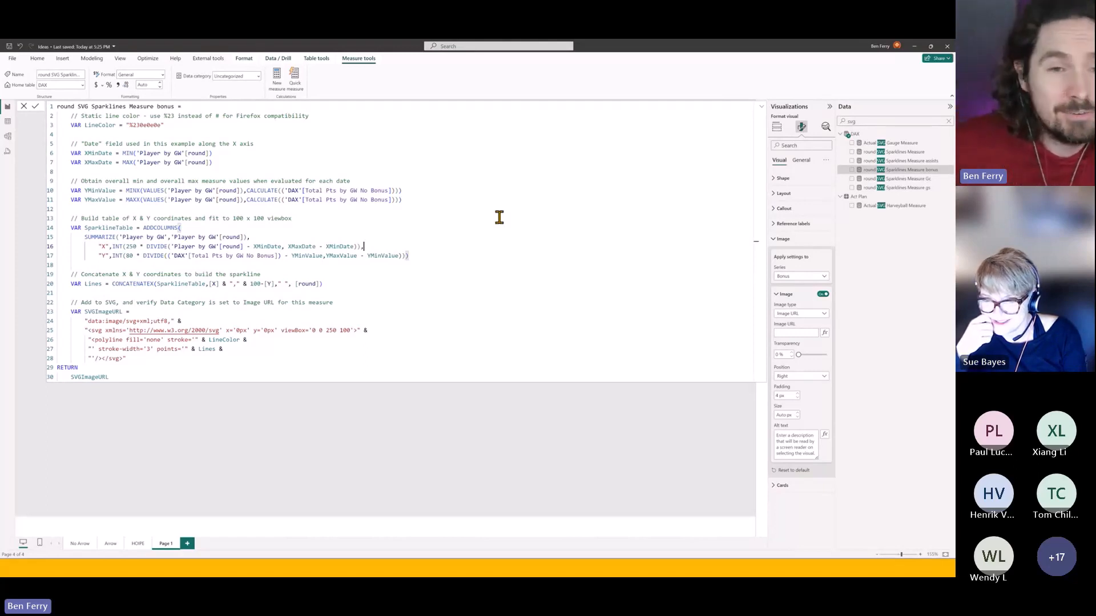
click(499, 218)
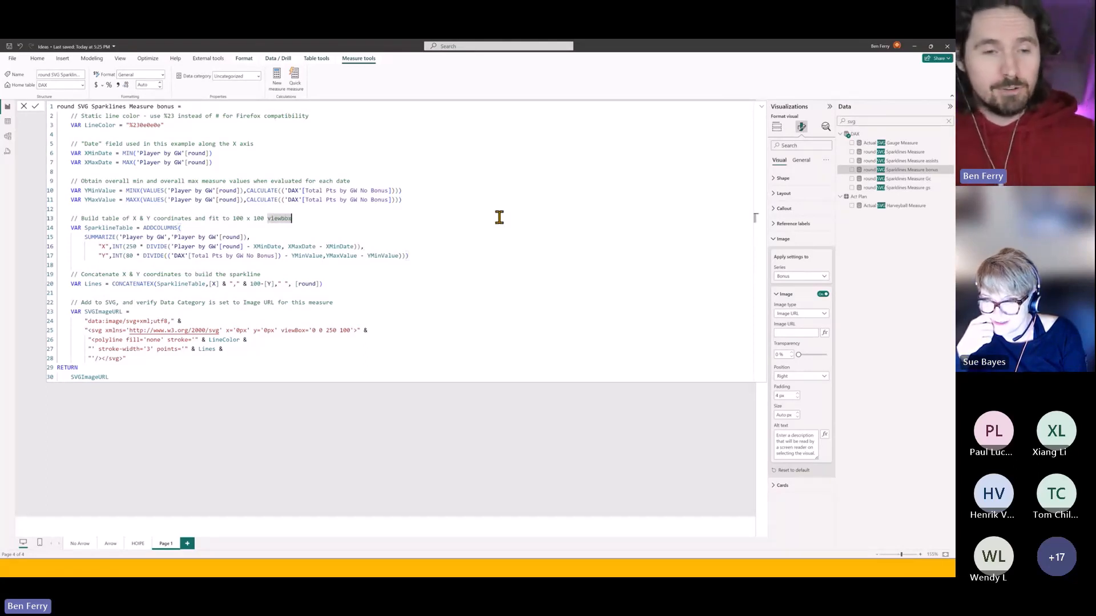
scroll(499, 216, down, 1)
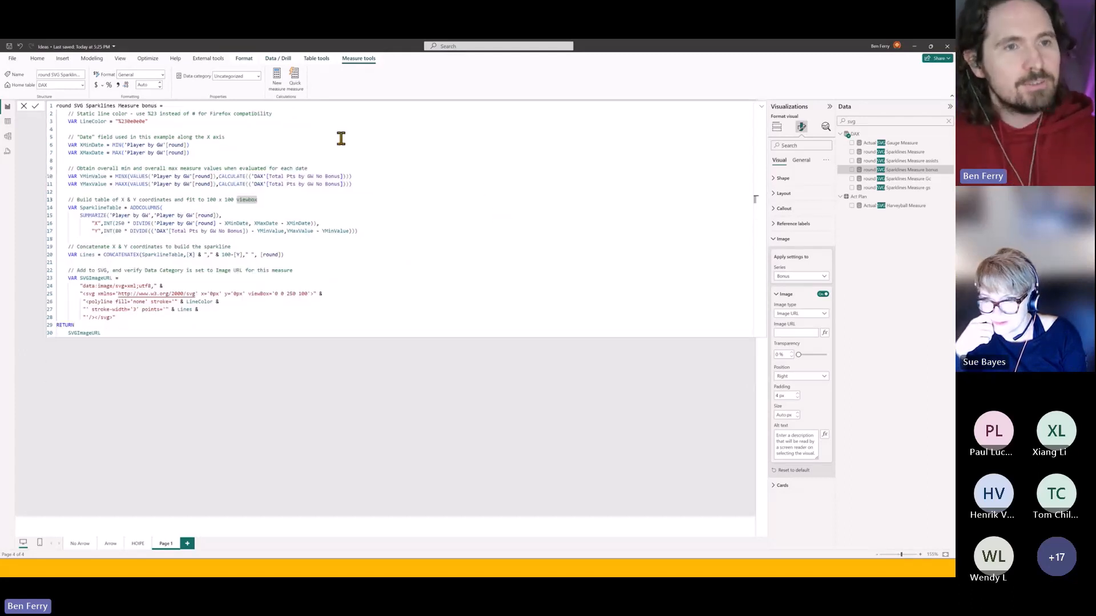
click(137, 121)
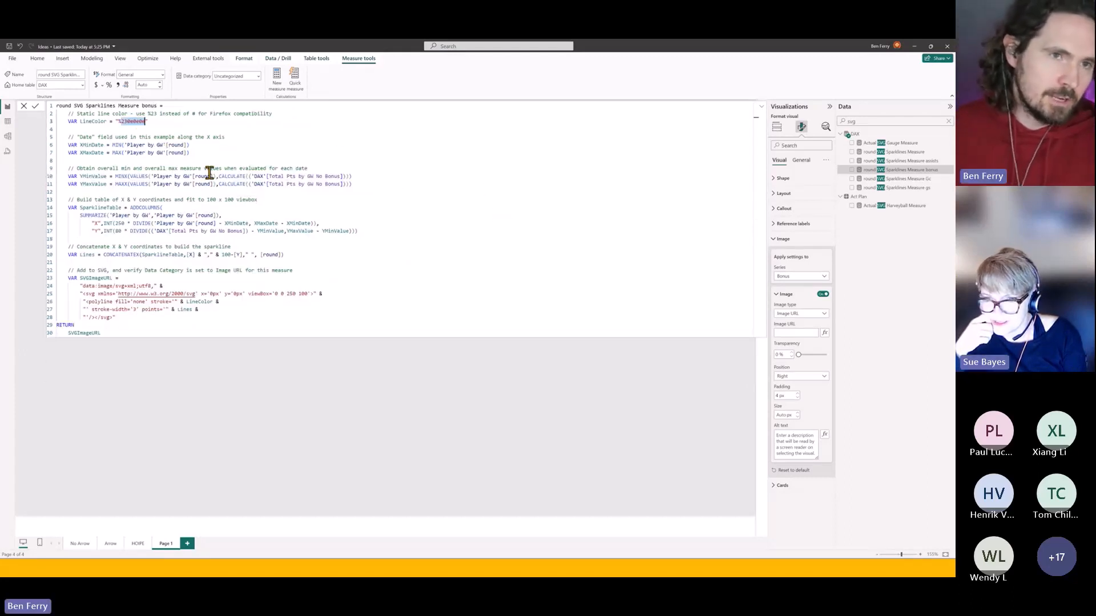
click(261, 163)
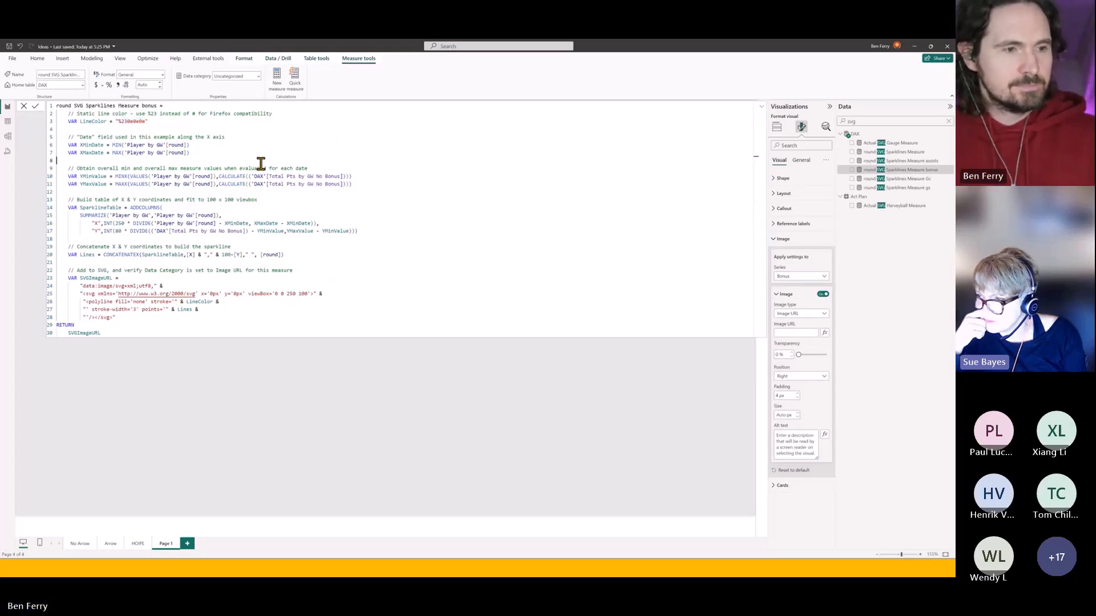
key(Escape)
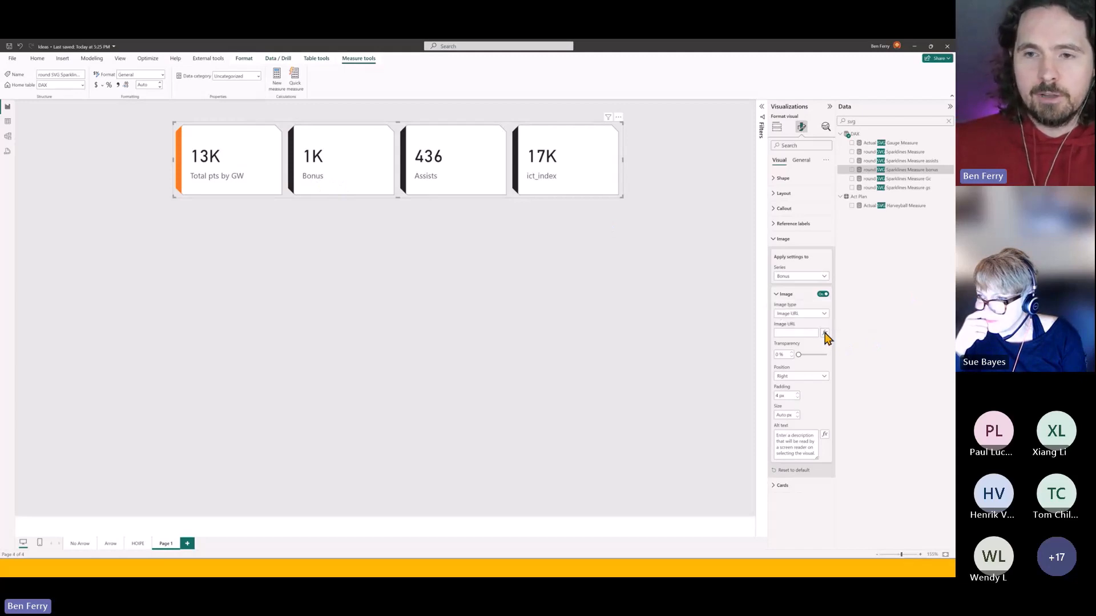
Step: Base the Bonus card's image URL on the field value of the round SVG Sparklines Measure bonus
click(824, 332)
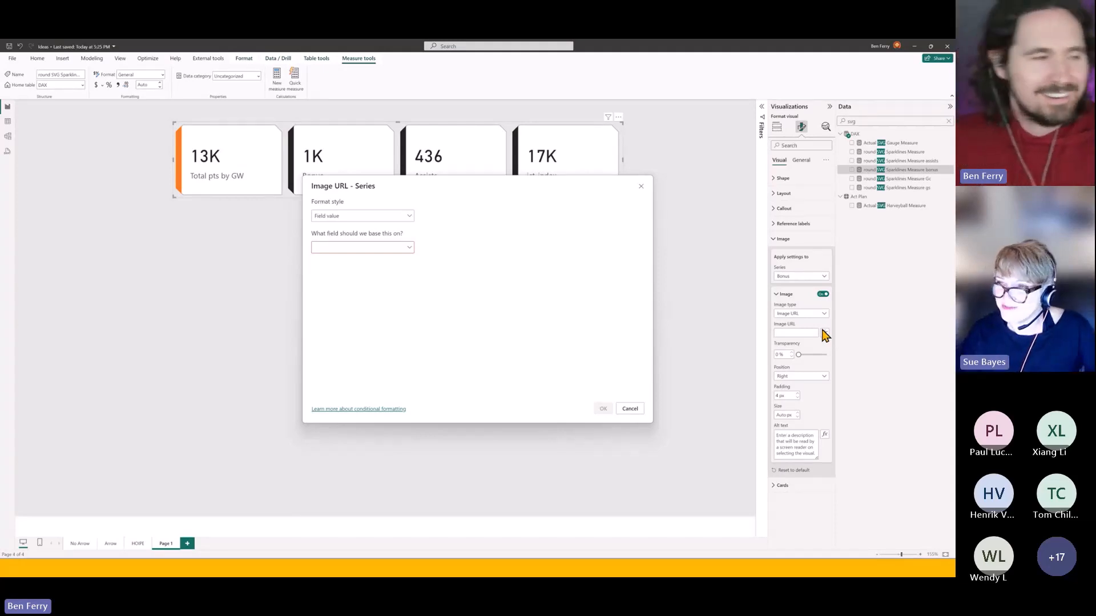
click(402, 247)
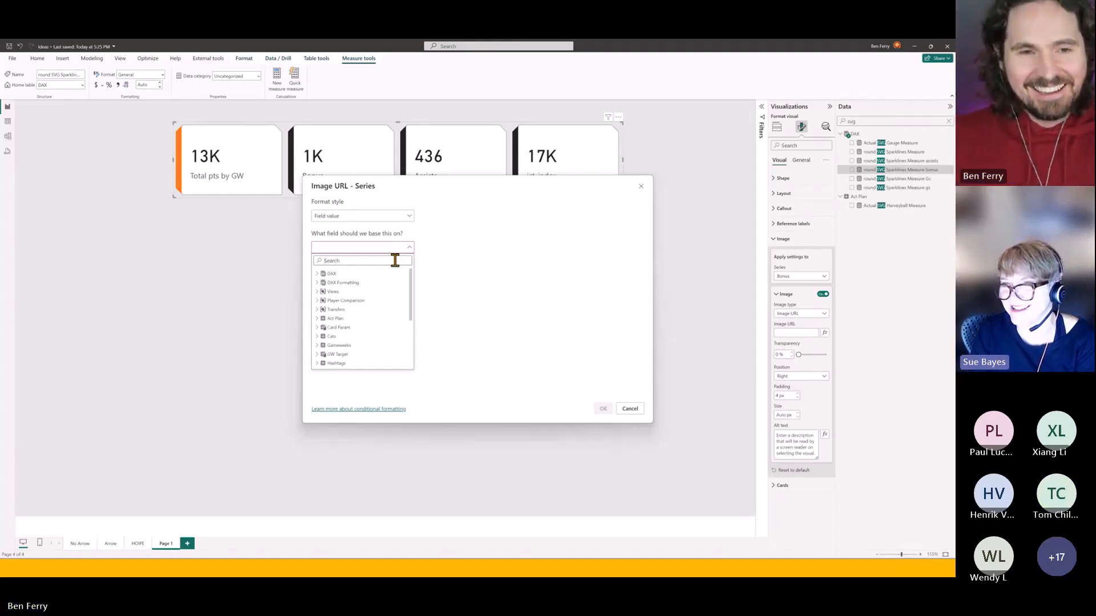
click(395, 261)
text(svg)
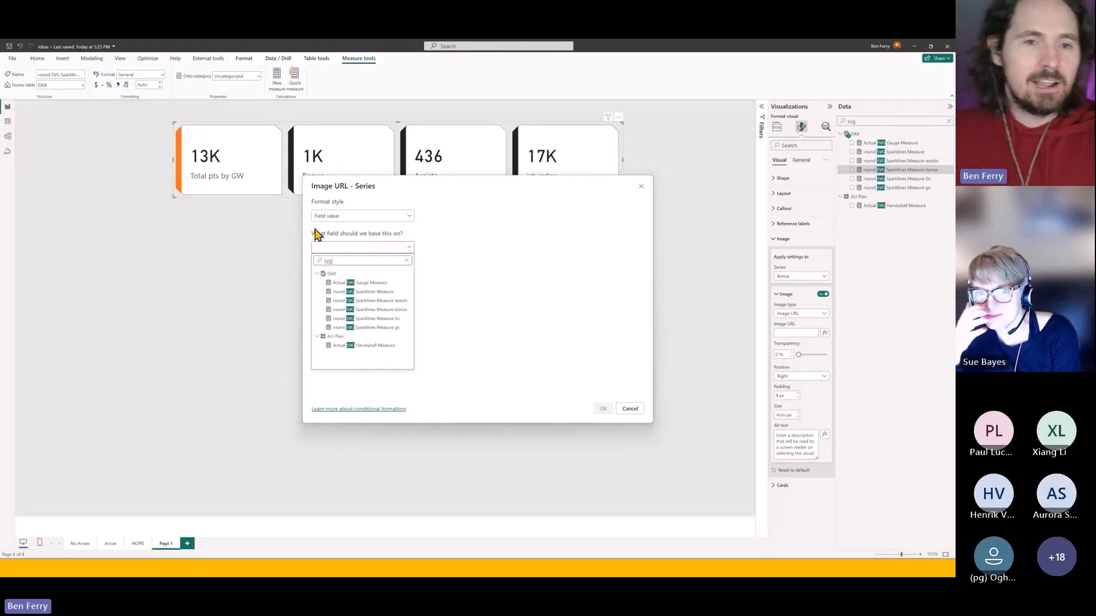
click(351, 213)
click(352, 215)
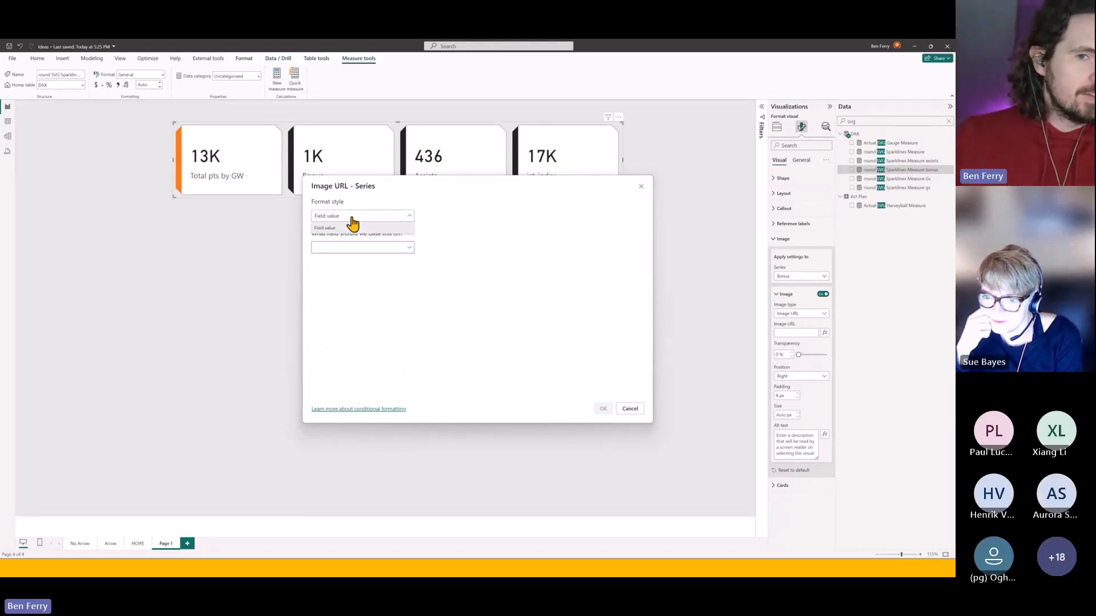
click(355, 229)
click(358, 248)
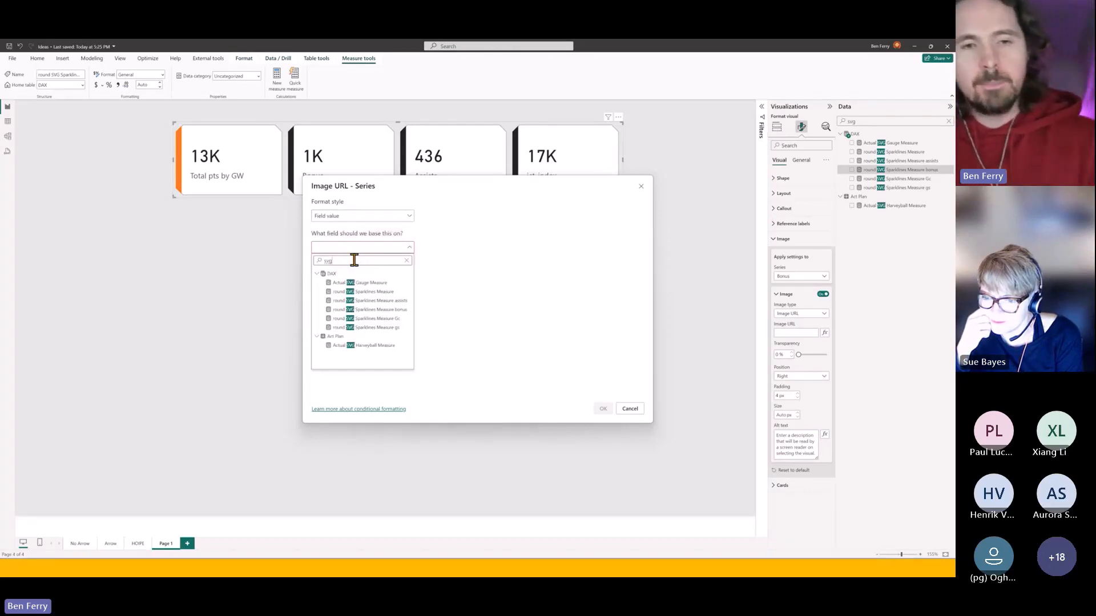
click(357, 309)
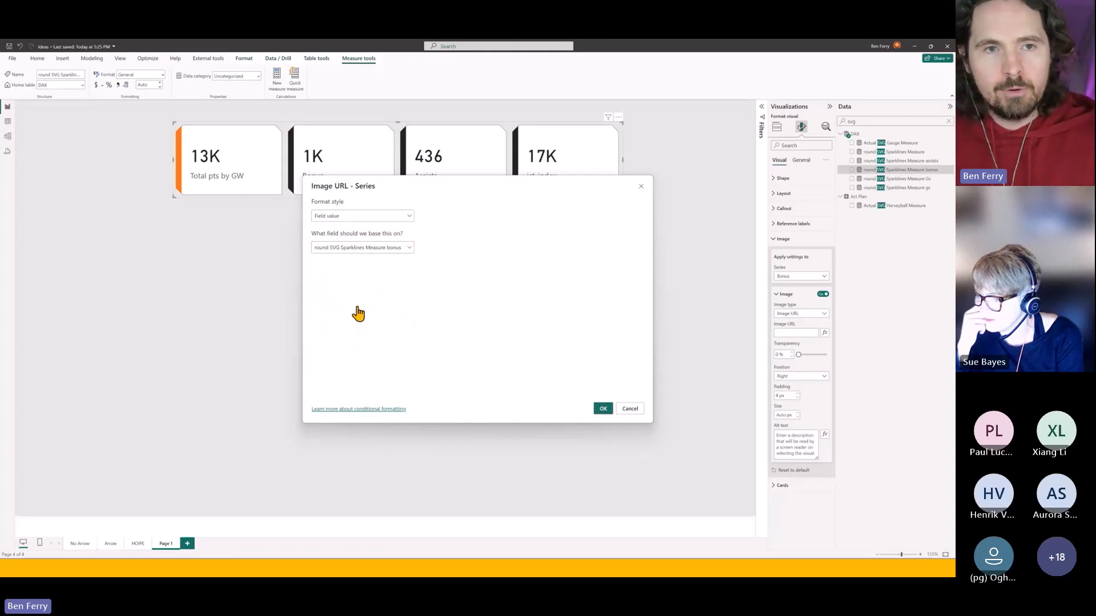
click(602, 408)
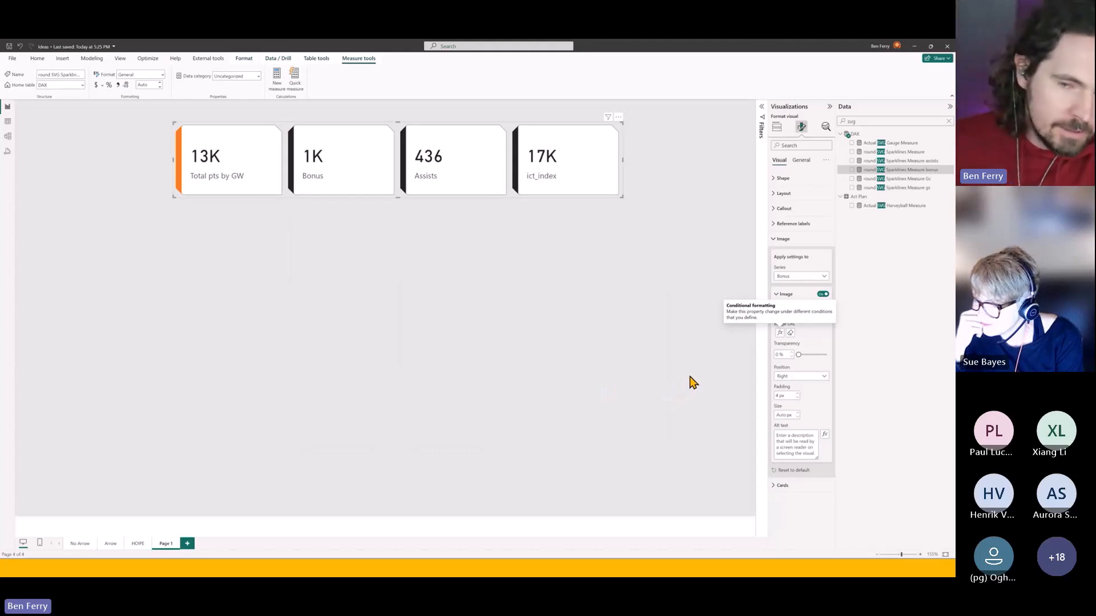
Step: Try an image size of 60 px for the Bonus sparkline and set it to 100 px
click(778, 415)
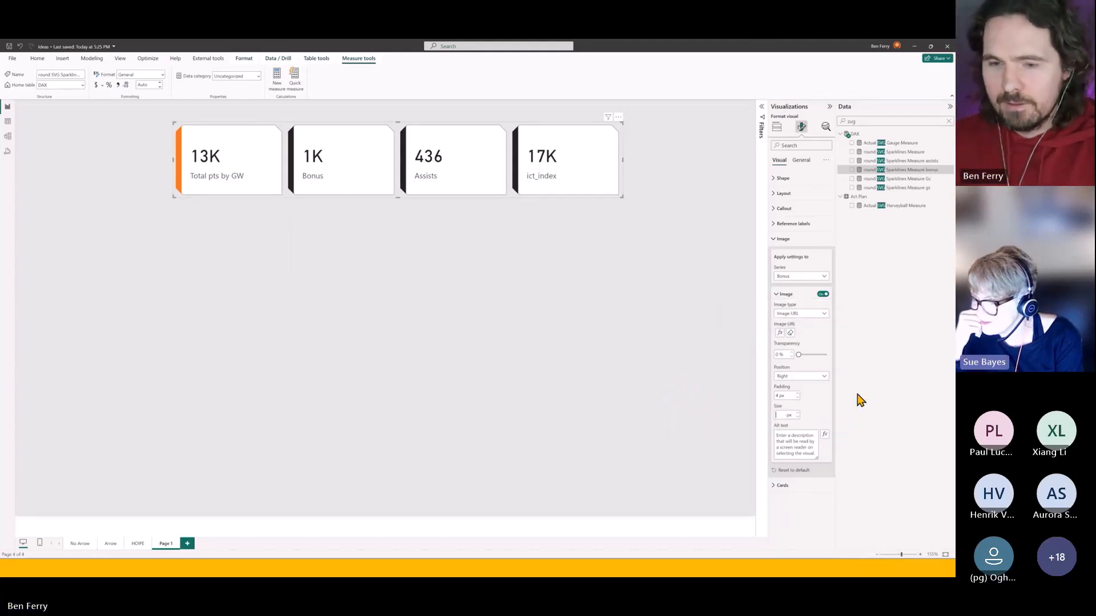
text(100)
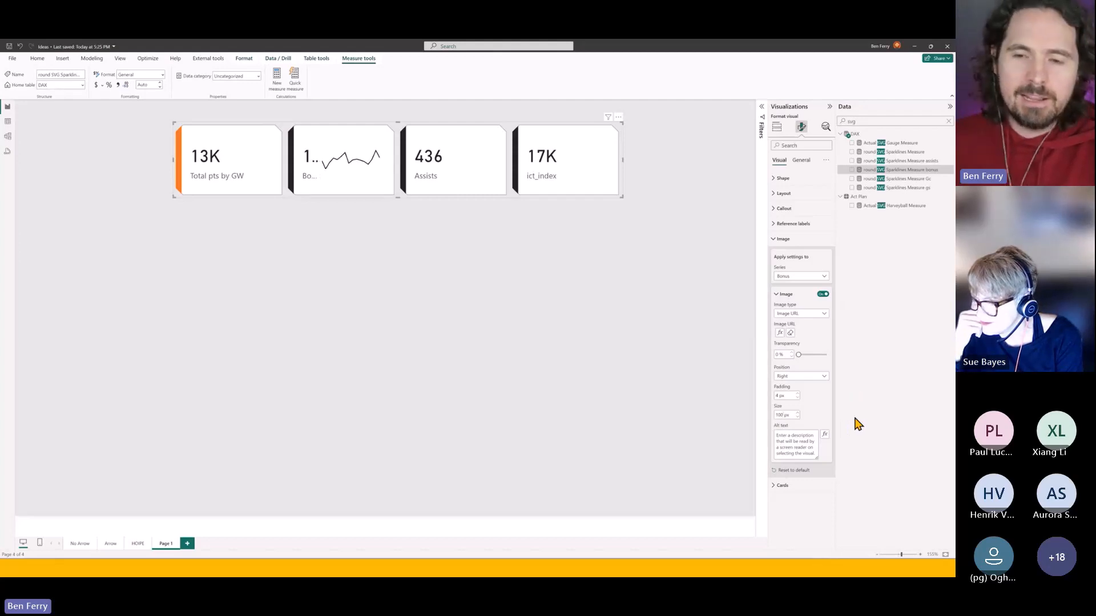
double_click(779, 416)
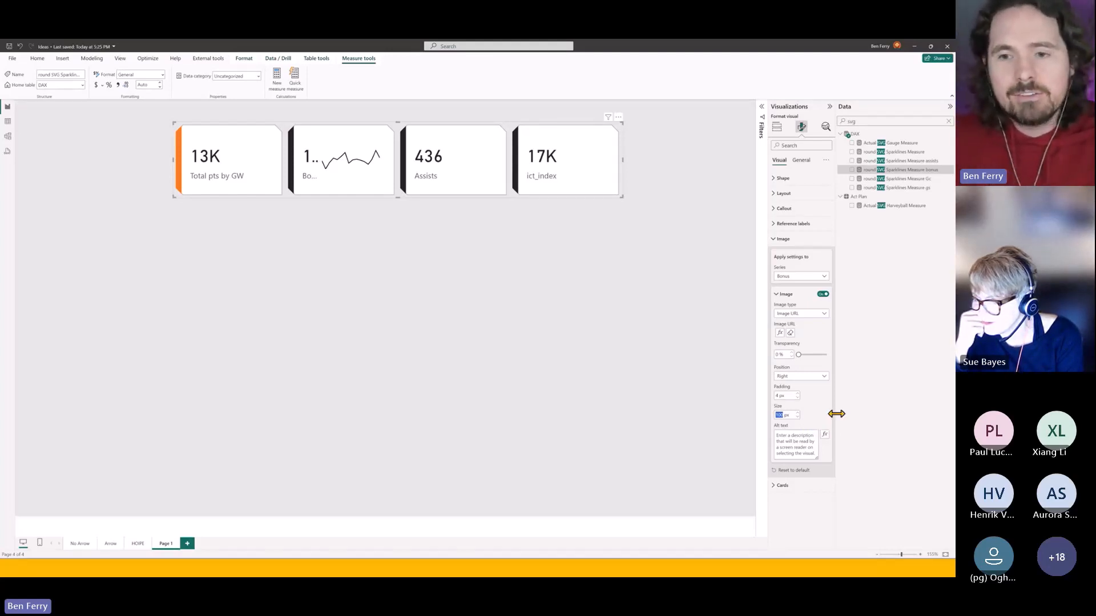
text(60)
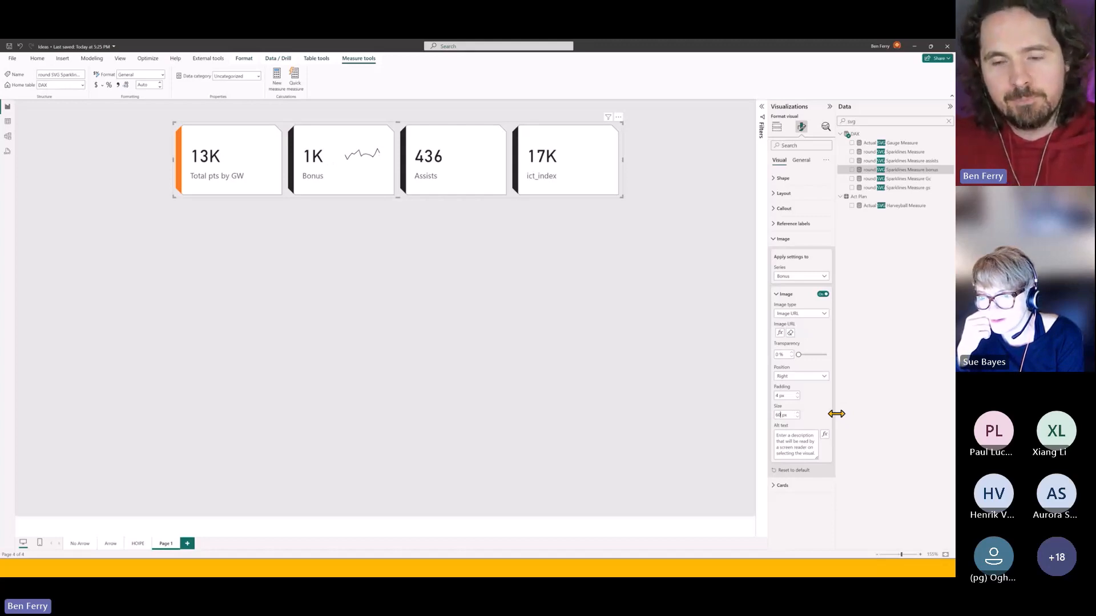
key(BackSpace)
key(BackSpace)
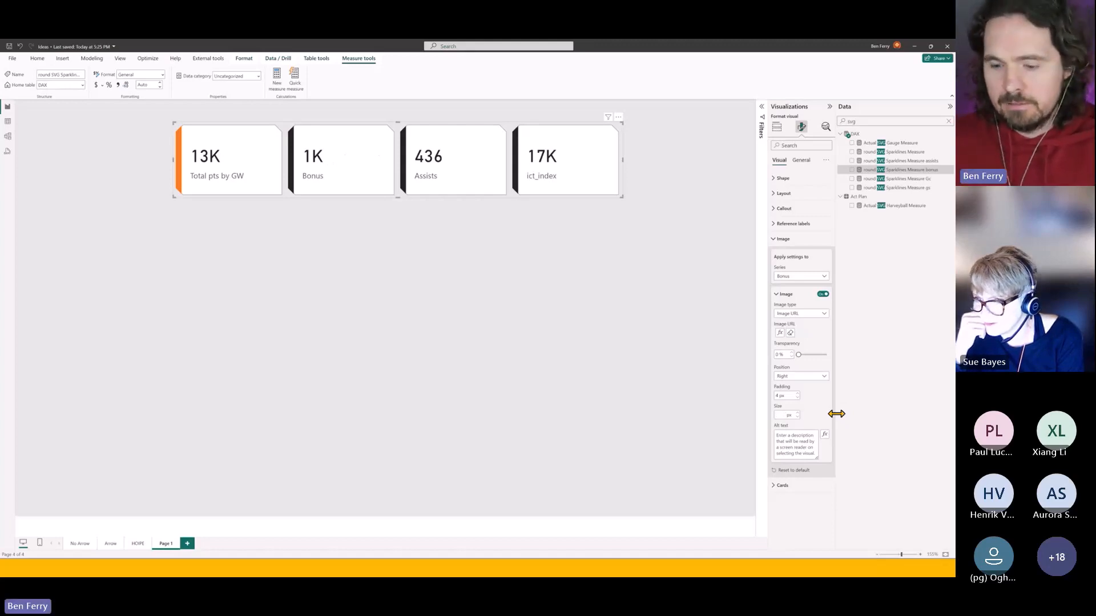
text(100)
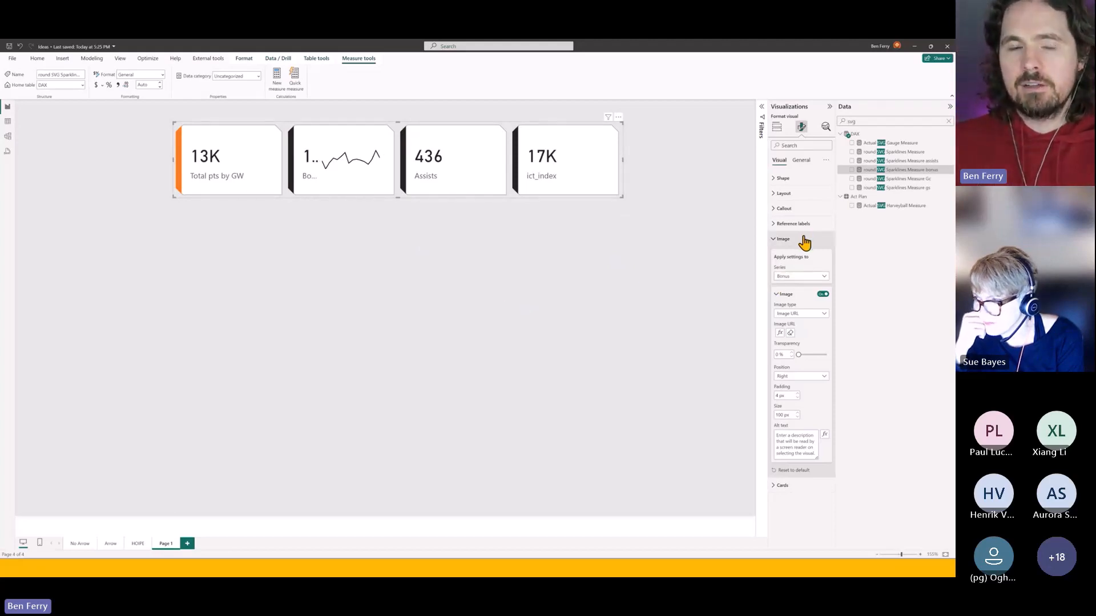
Step: Position the Bonus sparkline at the bottom of its card with 0 px padding, and make the card visual slightly taller
click(810, 378)
click(813, 403)
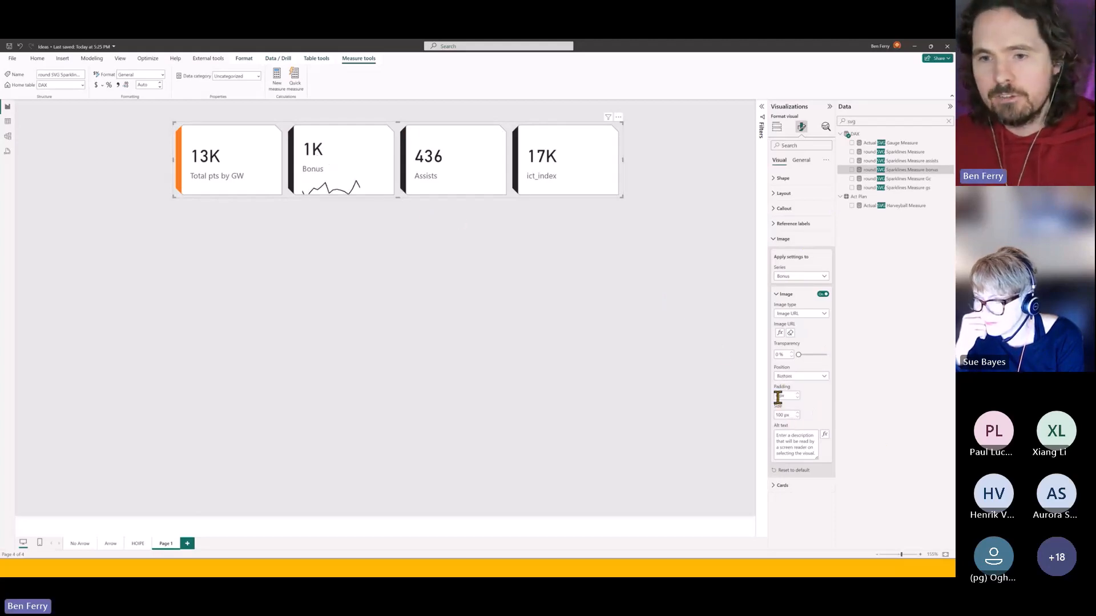
click(798, 397)
click(798, 398)
click(798, 397)
click(797, 398)
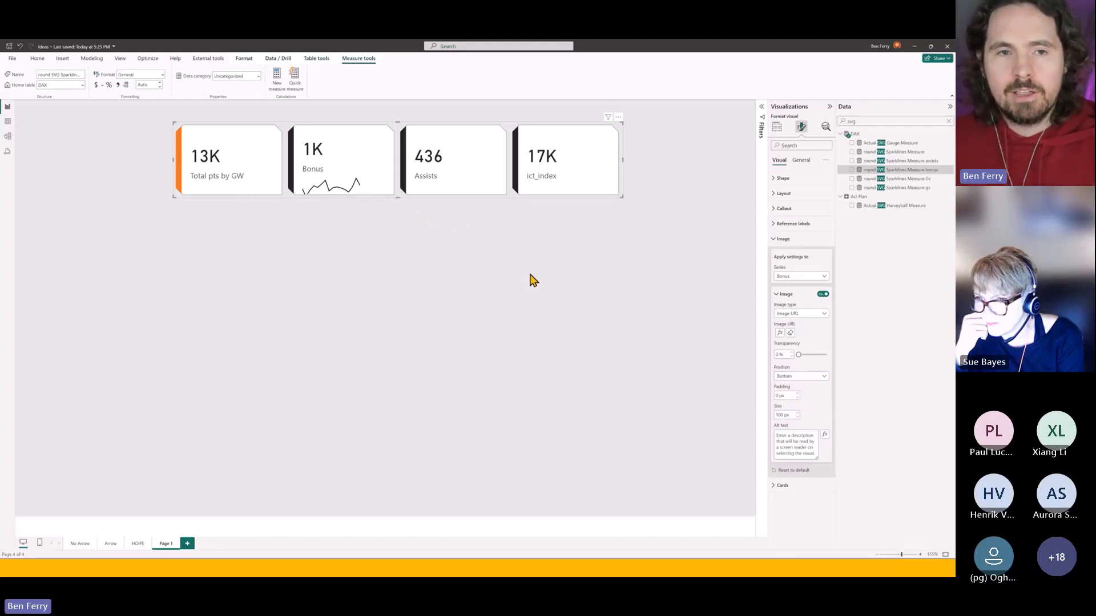
drag(398, 196, 400, 210)
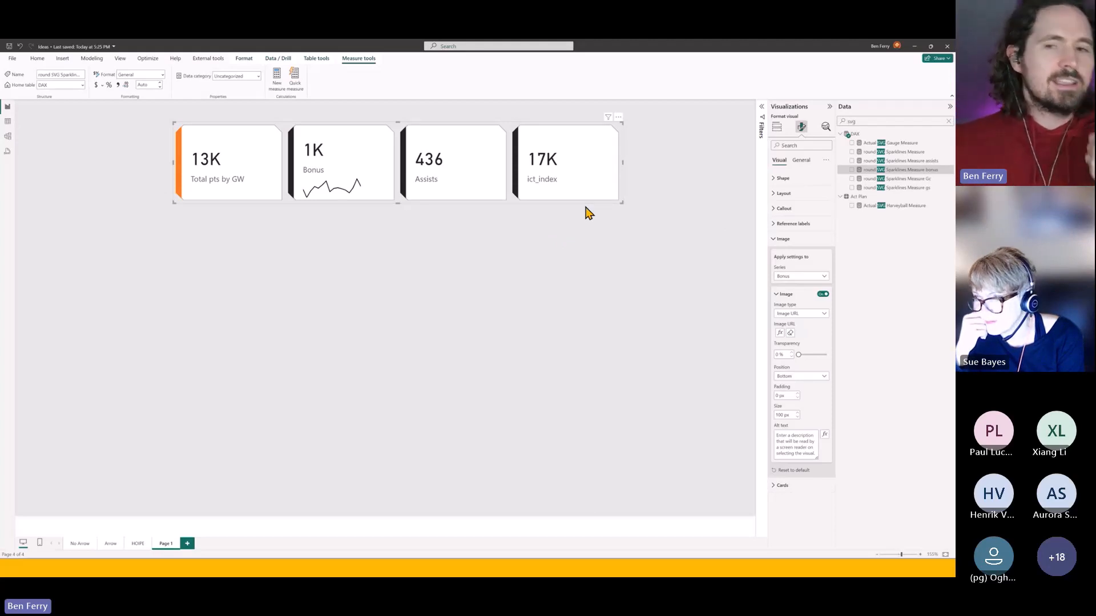
click(780, 242)
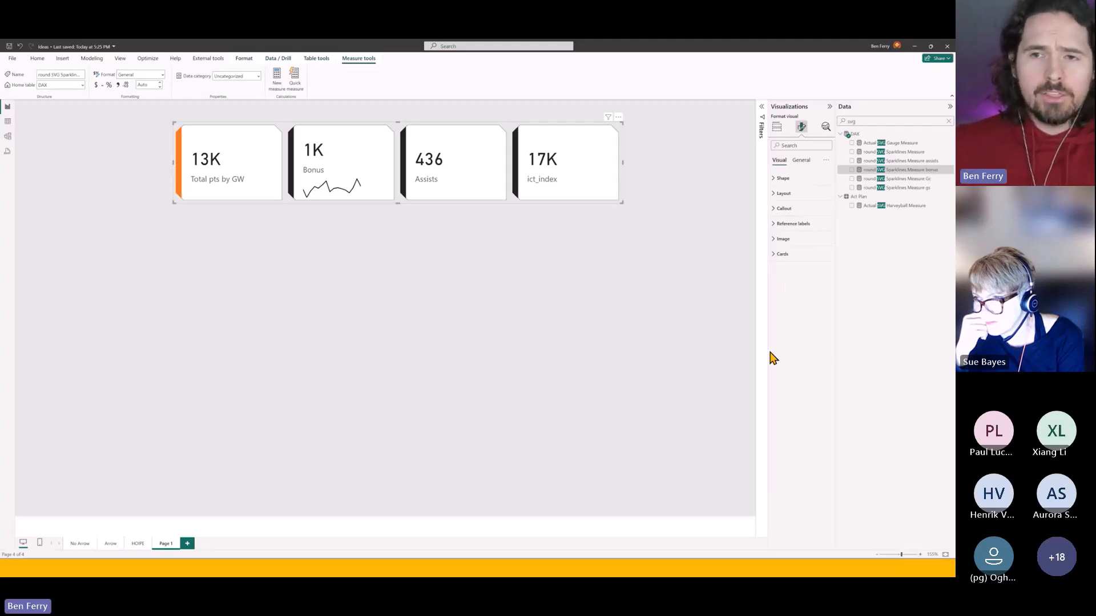
Step: Add Appearances as a reference label for the Assists series and increase the card visual's height to fit it
click(793, 224)
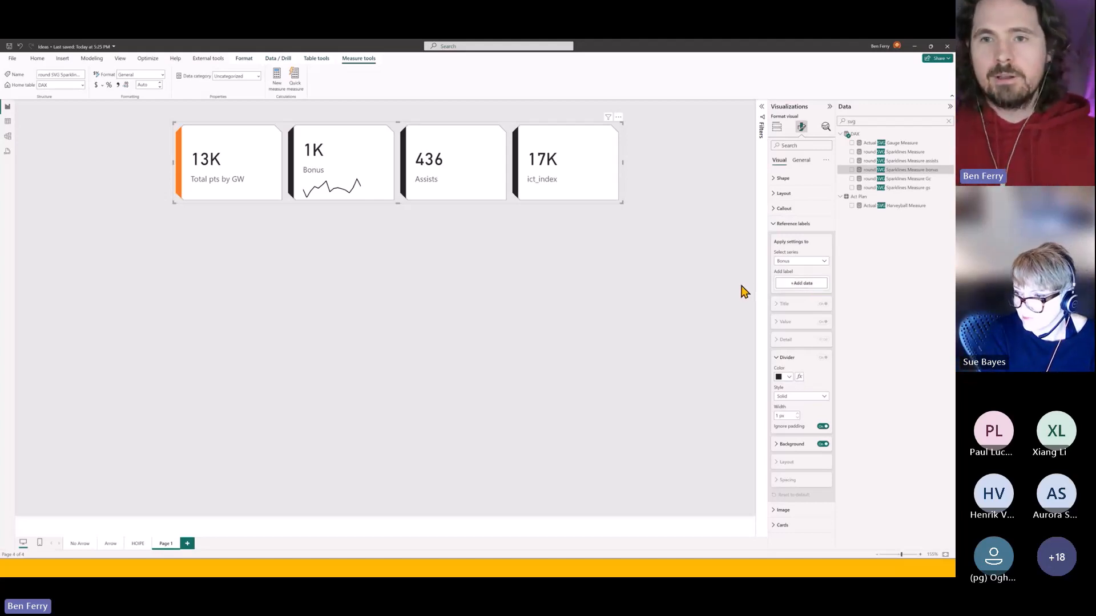
click(810, 264)
click(804, 296)
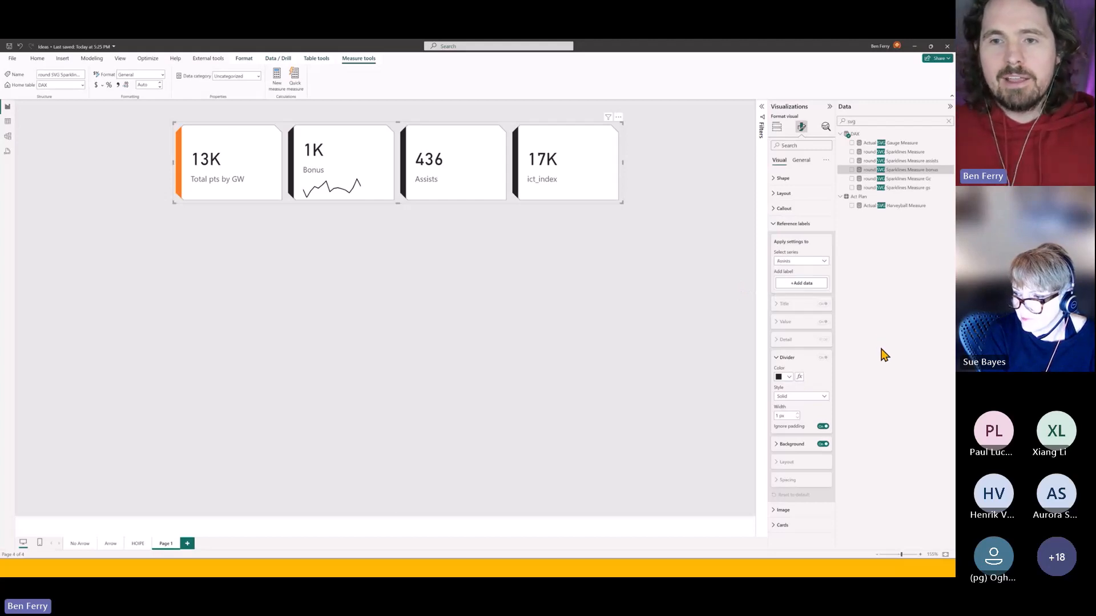
click(798, 287)
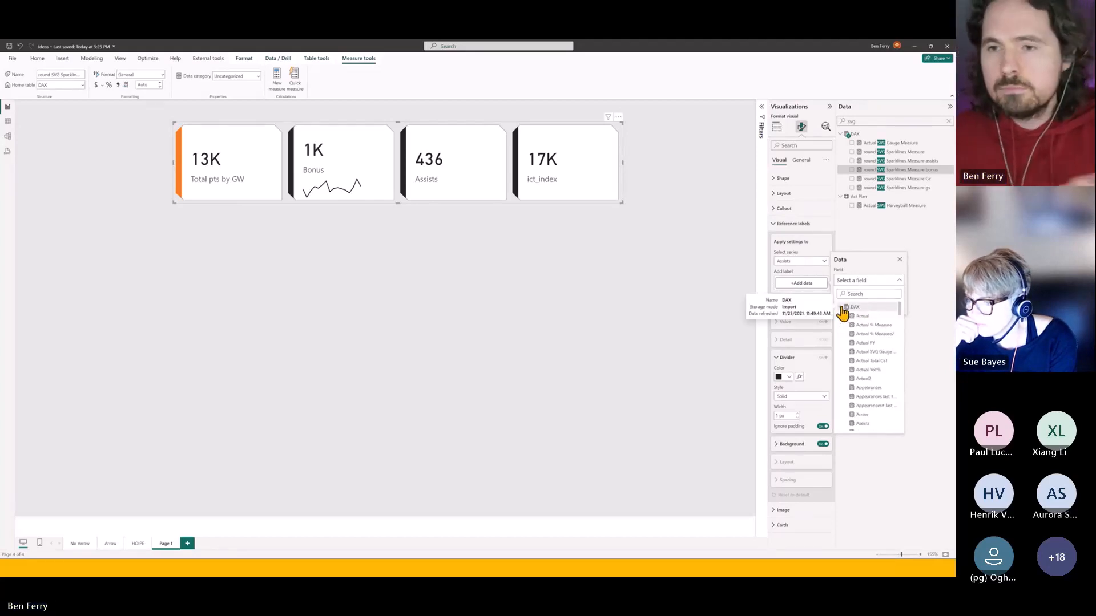
click(843, 308)
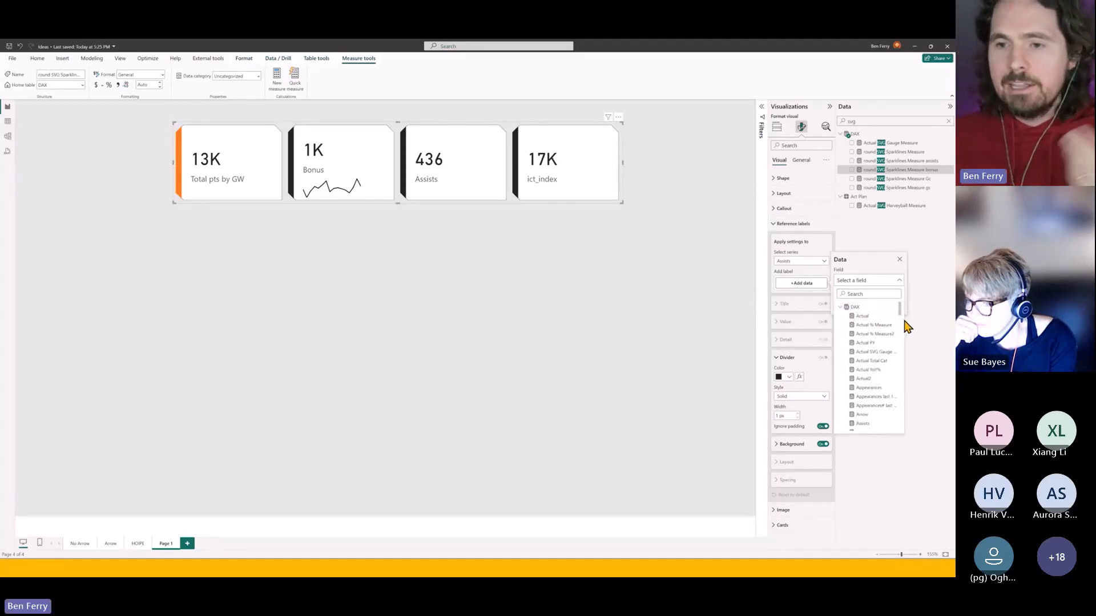
click(877, 395)
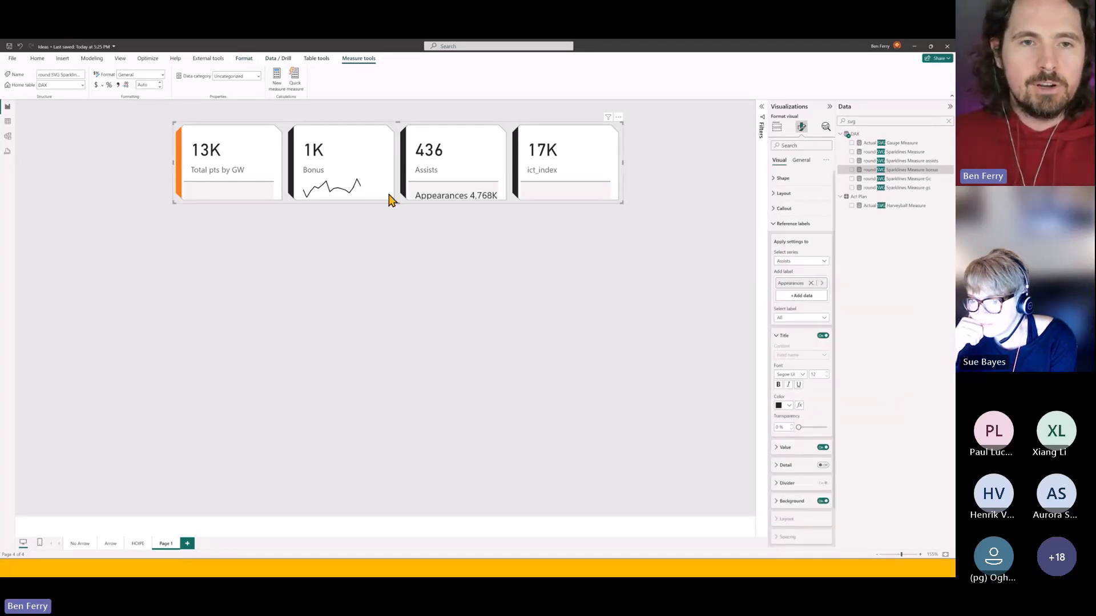
drag(400, 200, 401, 222)
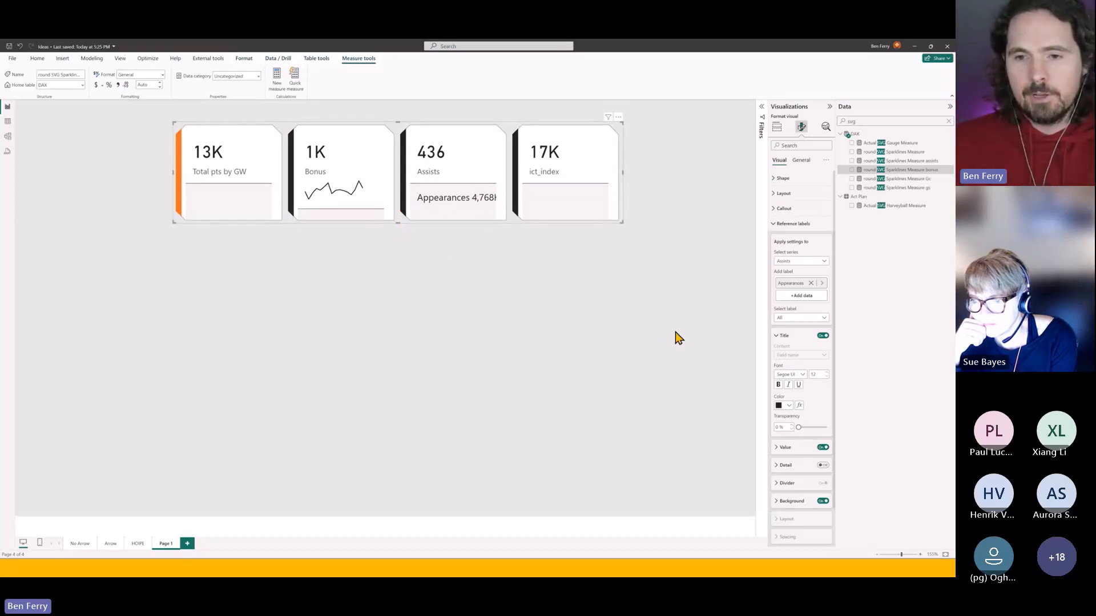
Step: Reduce the title font size of the Assists reference label to 9
click(827, 376)
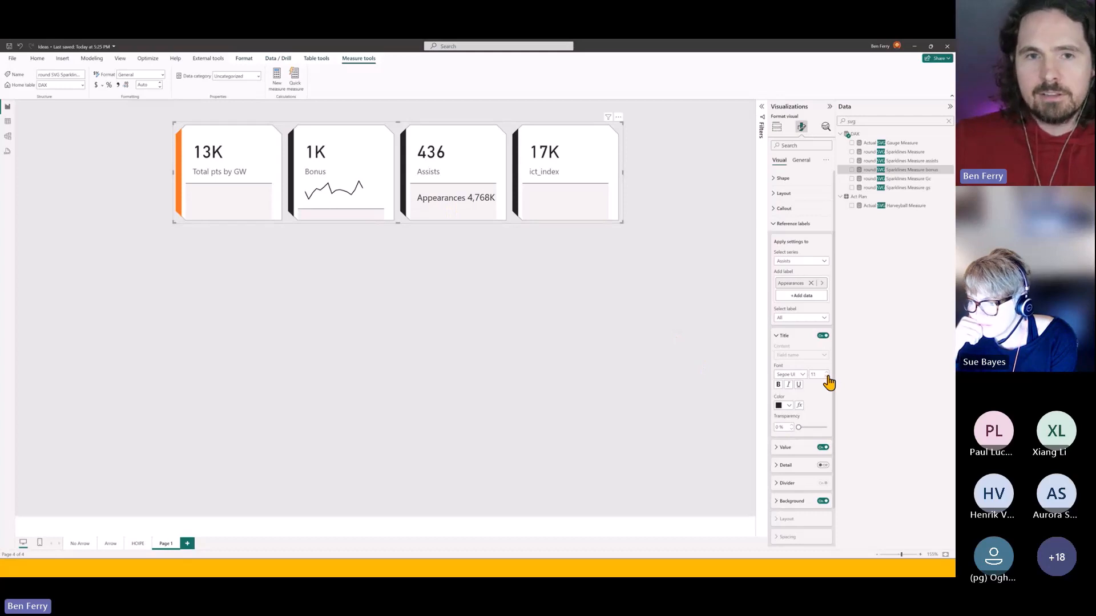
click(828, 377)
click(828, 377)
click(827, 373)
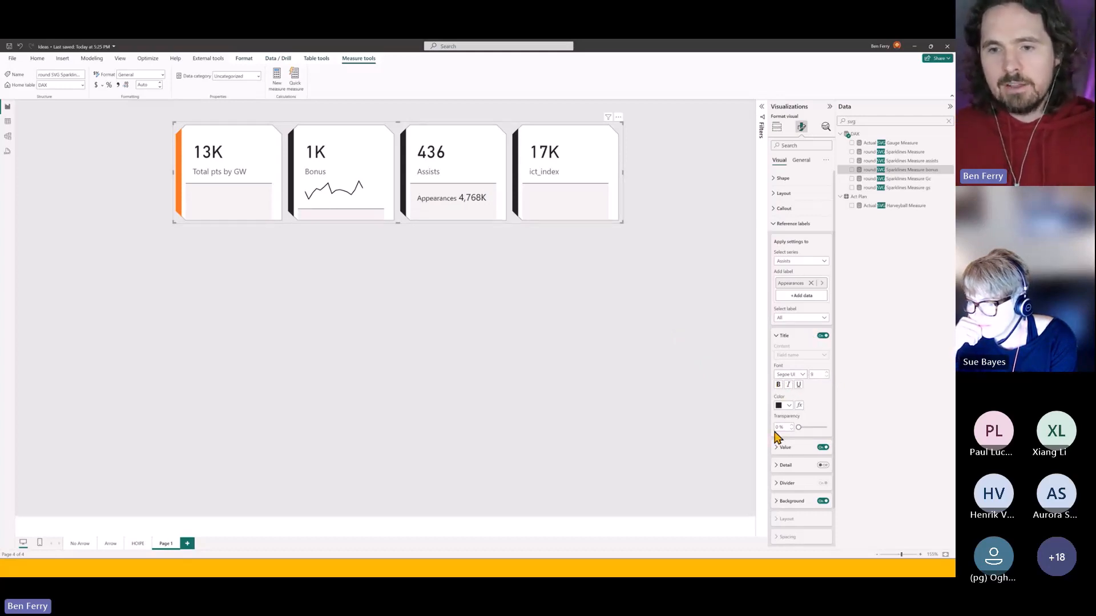
Step: Set the value font size of the Assists reference label to 9
click(778, 448)
scroll(798, 437, down, 1)
click(825, 413)
click(825, 412)
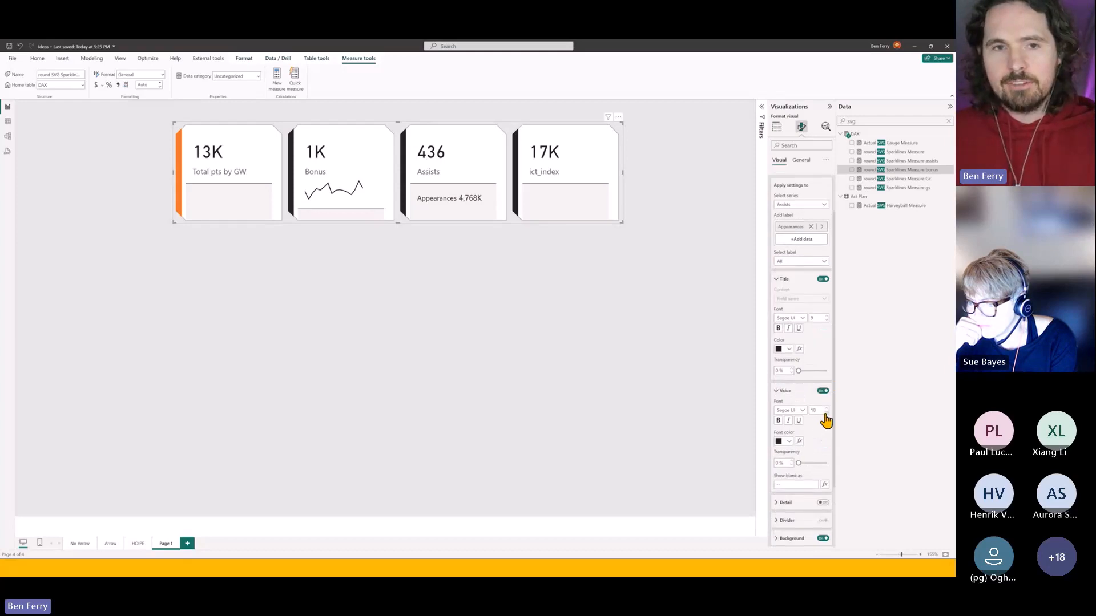
click(826, 413)
click(825, 413)
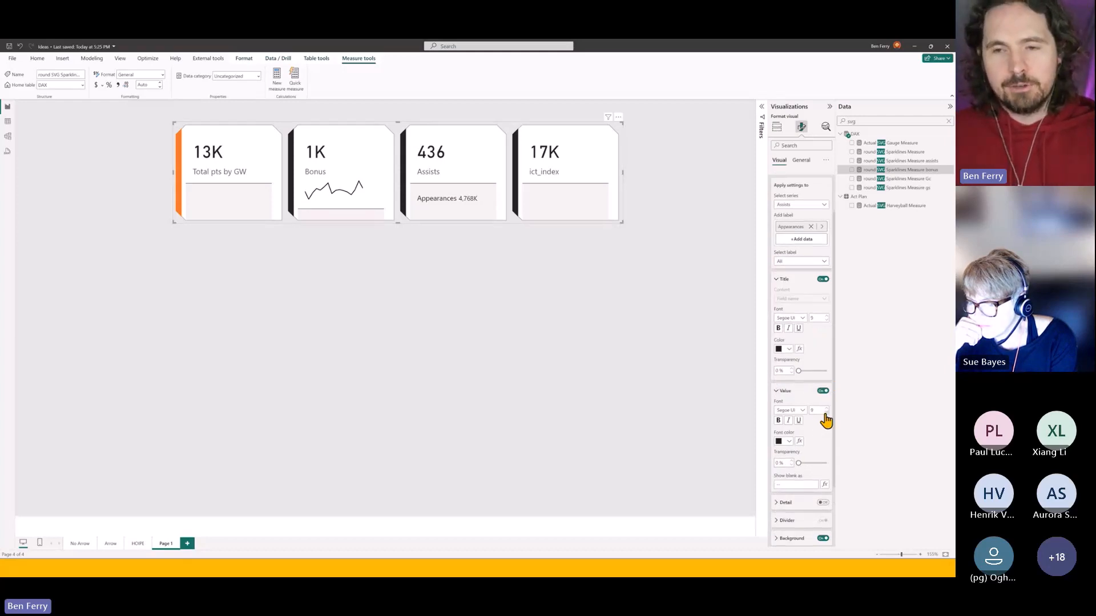
click(826, 408)
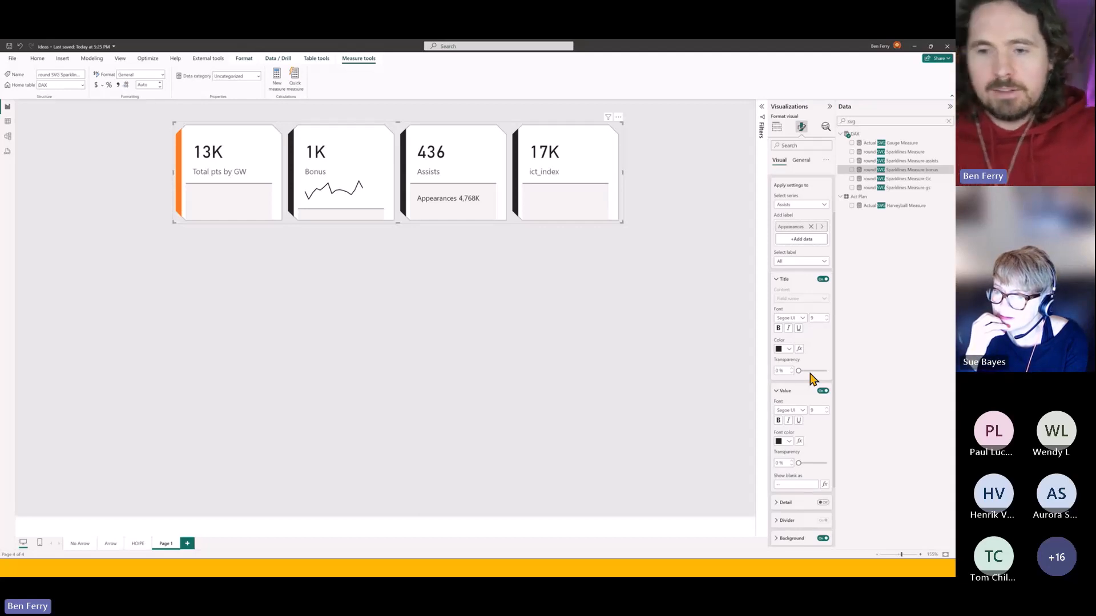
Step: Turn on the detail for the Assists reference label and choose Appearances as the label to format
scroll(823, 372, down, 2)
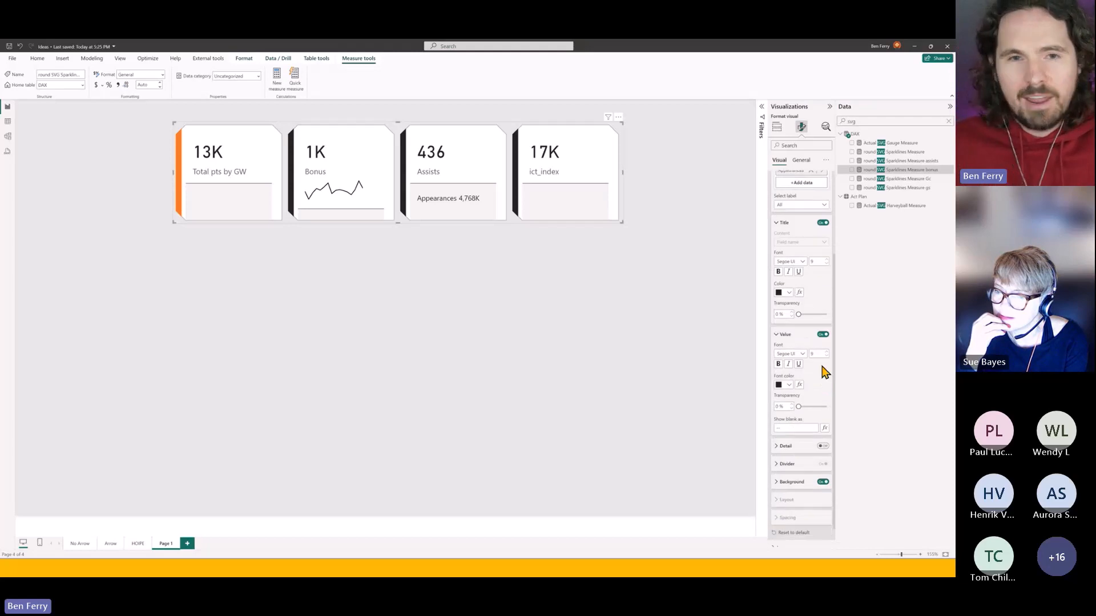
click(822, 447)
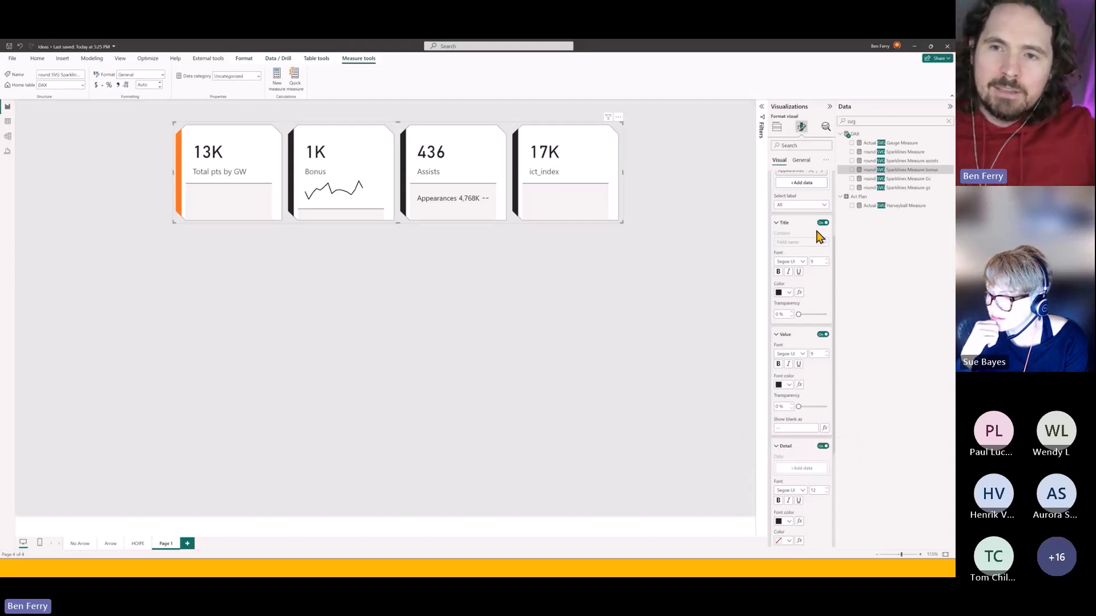
click(811, 205)
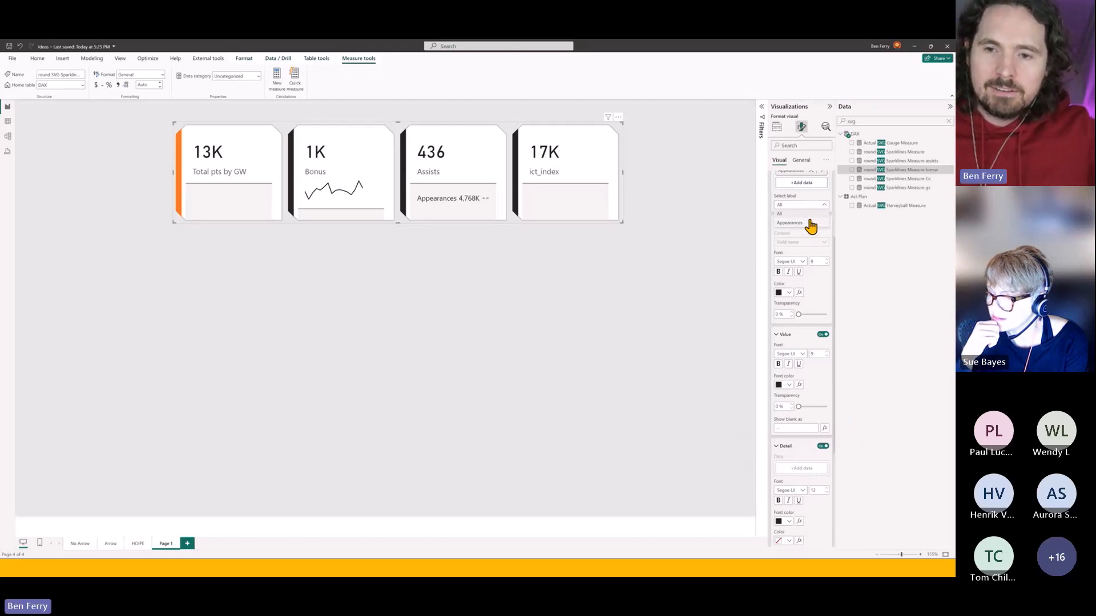
click(810, 223)
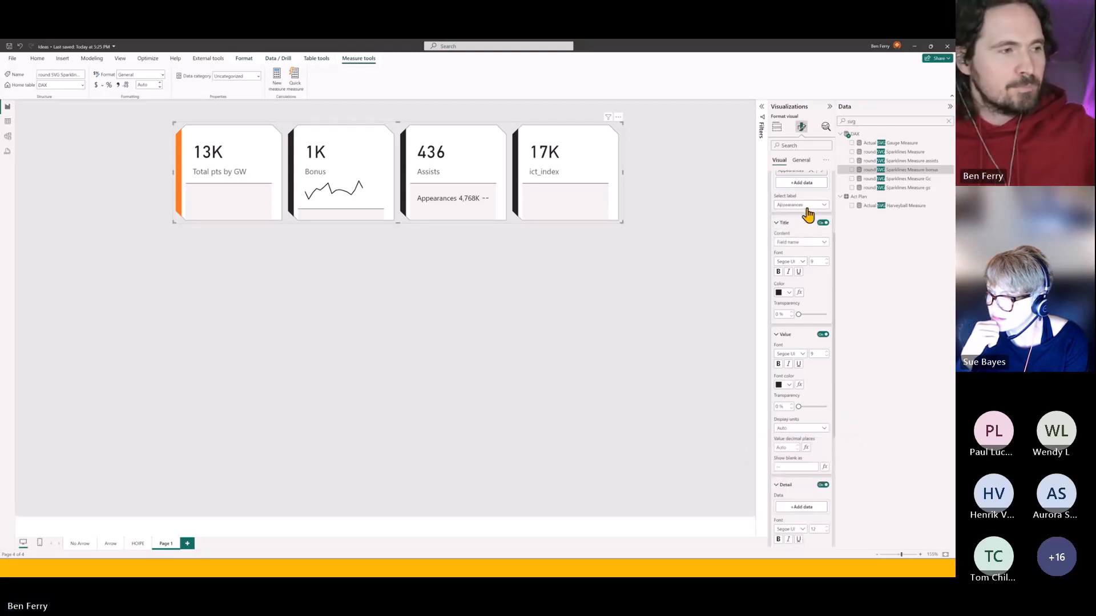
Step: Widen the card visual to give the Appearances reference label and its detail more room
scroll(810, 215, up, 1)
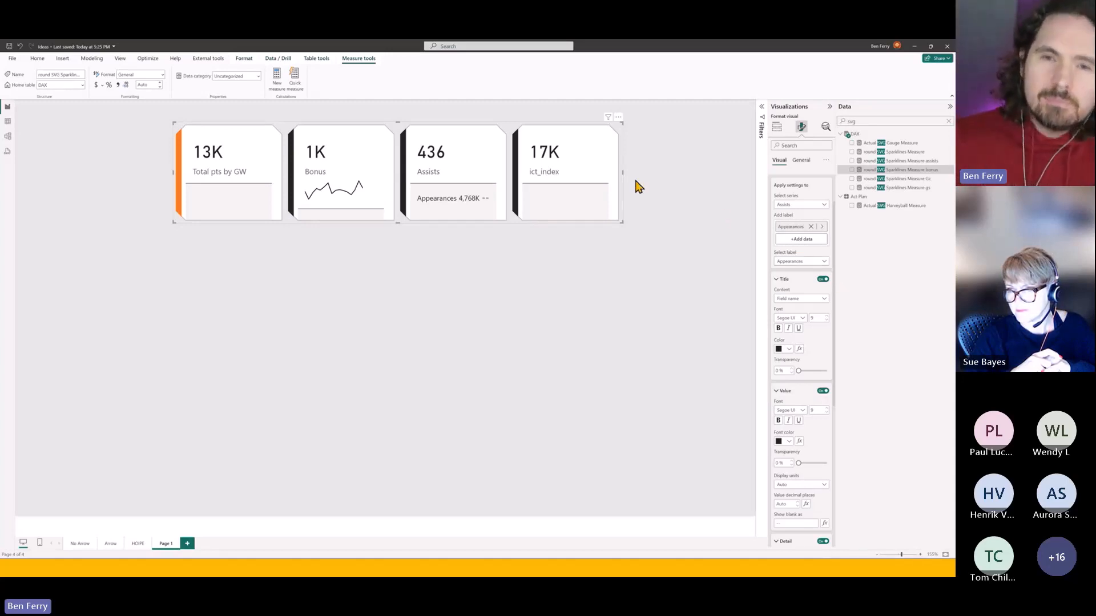
drag(622, 171, 668, 177)
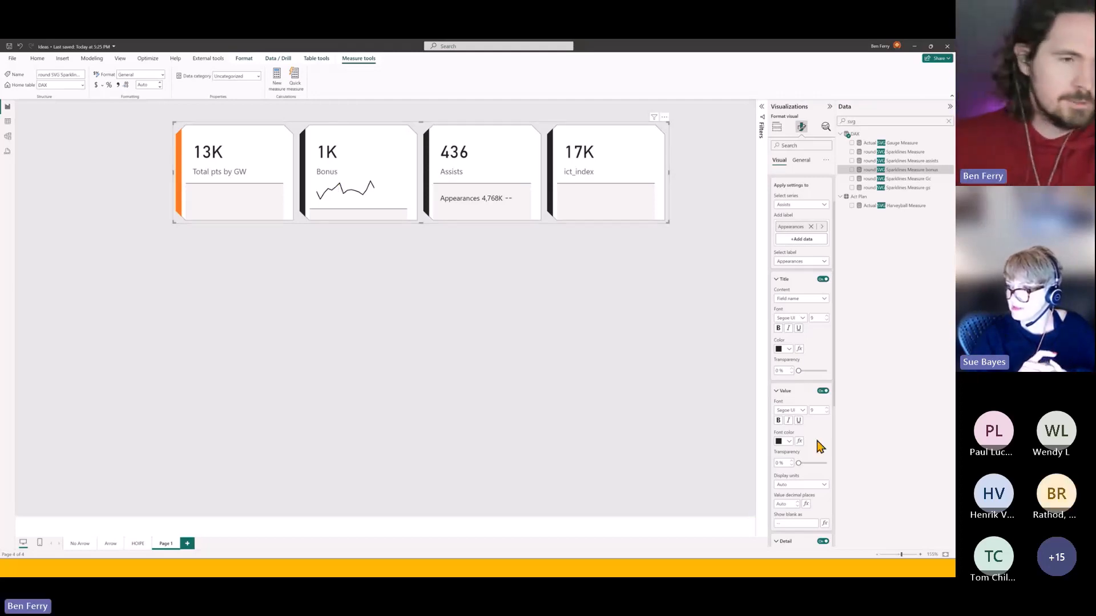
scroll(820, 447, down, 2)
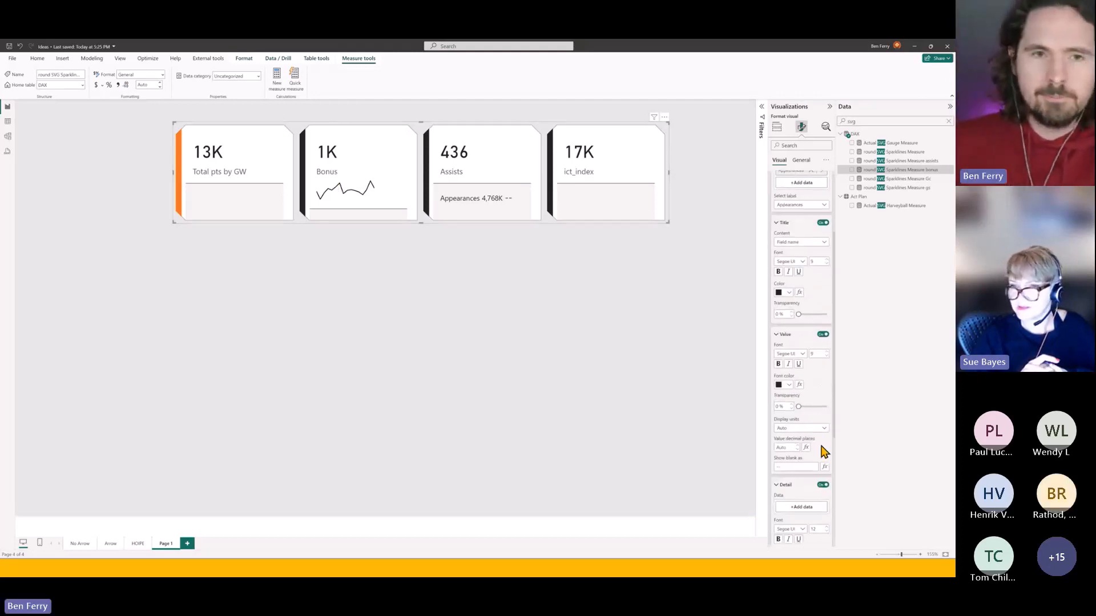
Step: Try the bar measure from the DAX table as the detail of the Appearances reference label, removing it again
click(810, 508)
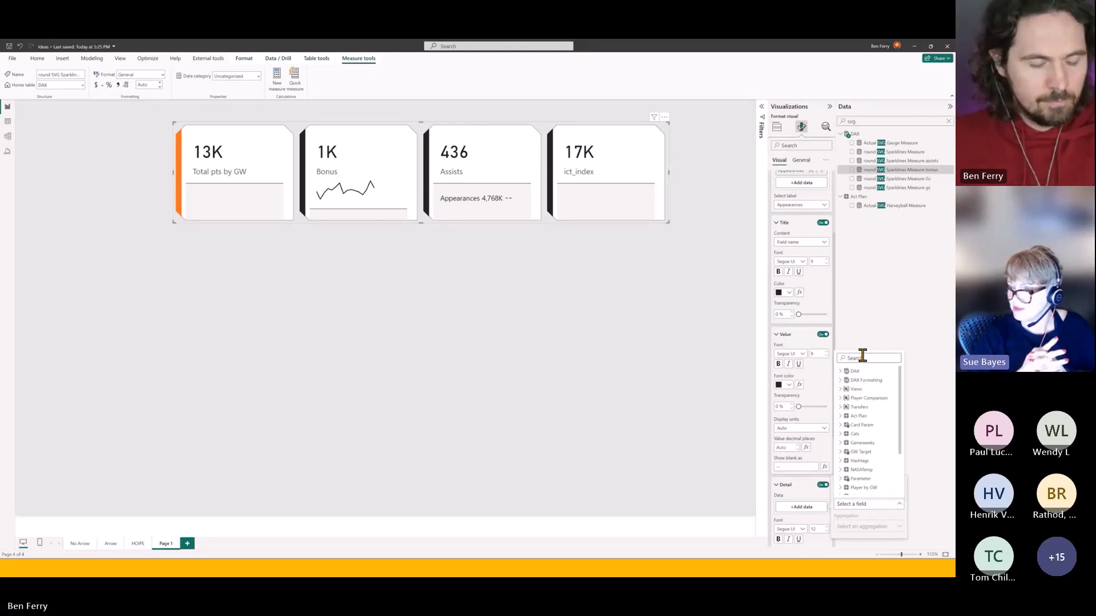
text(bar)
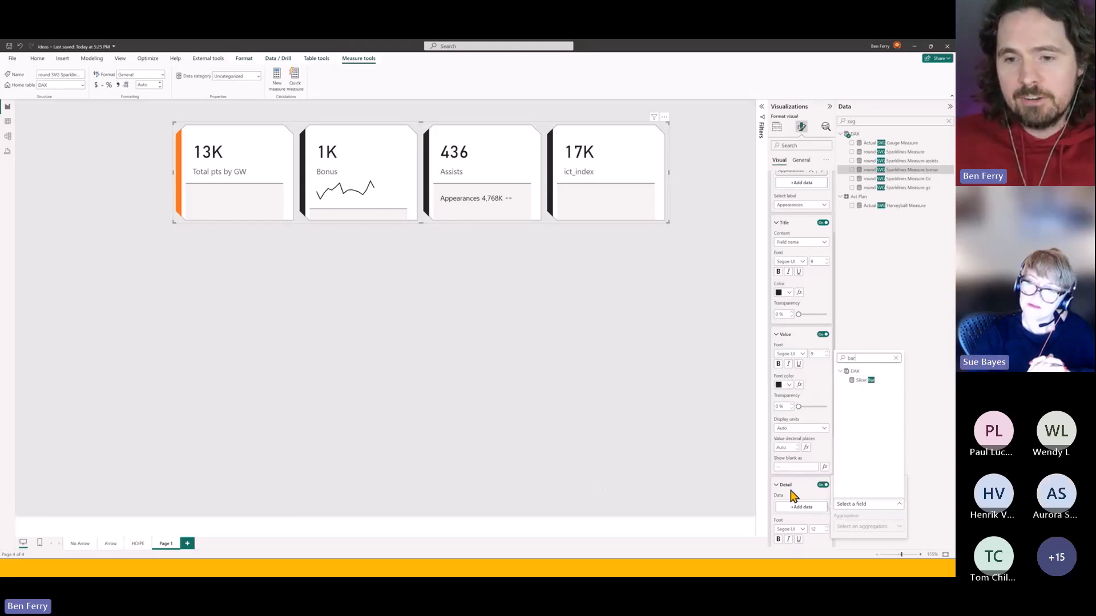
click(863, 381)
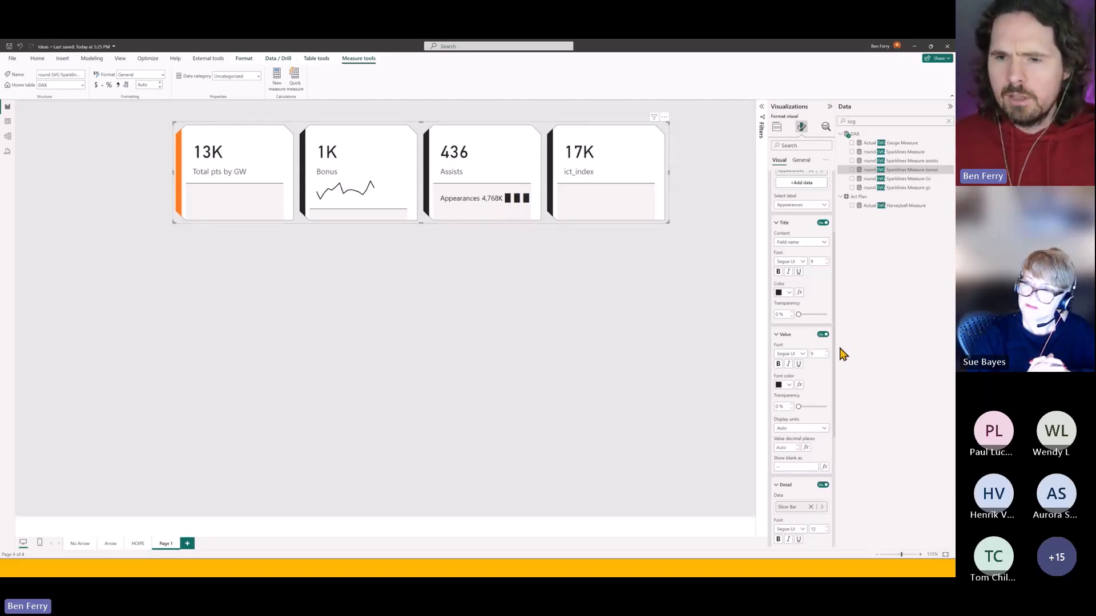
click(811, 507)
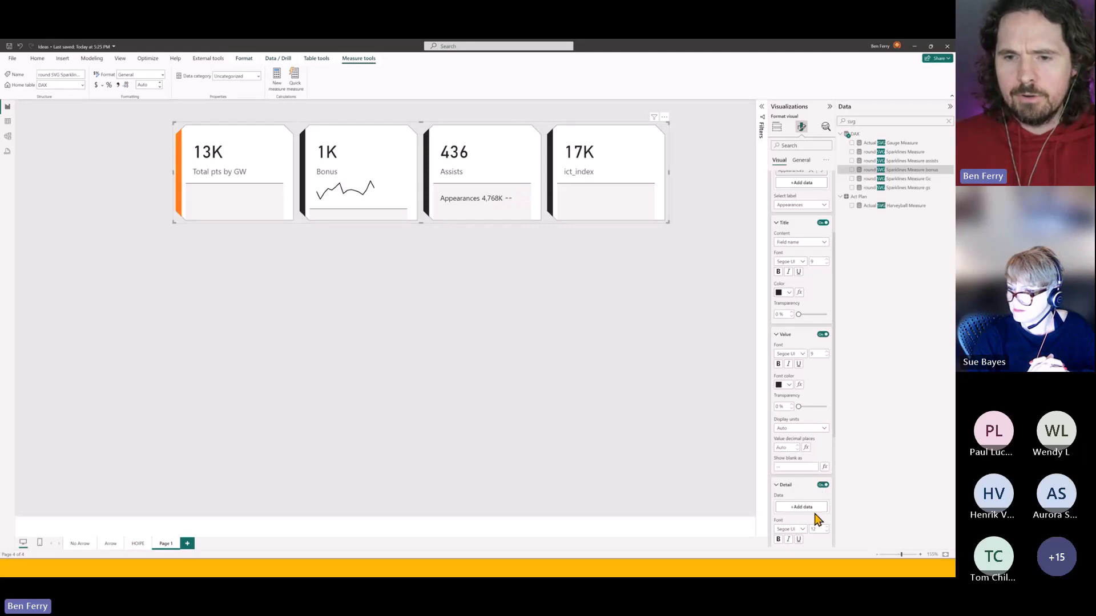
Step: Add the Arrow measure as the detail of the Appearances reference label on the Assists card
click(815, 507)
text(arr)
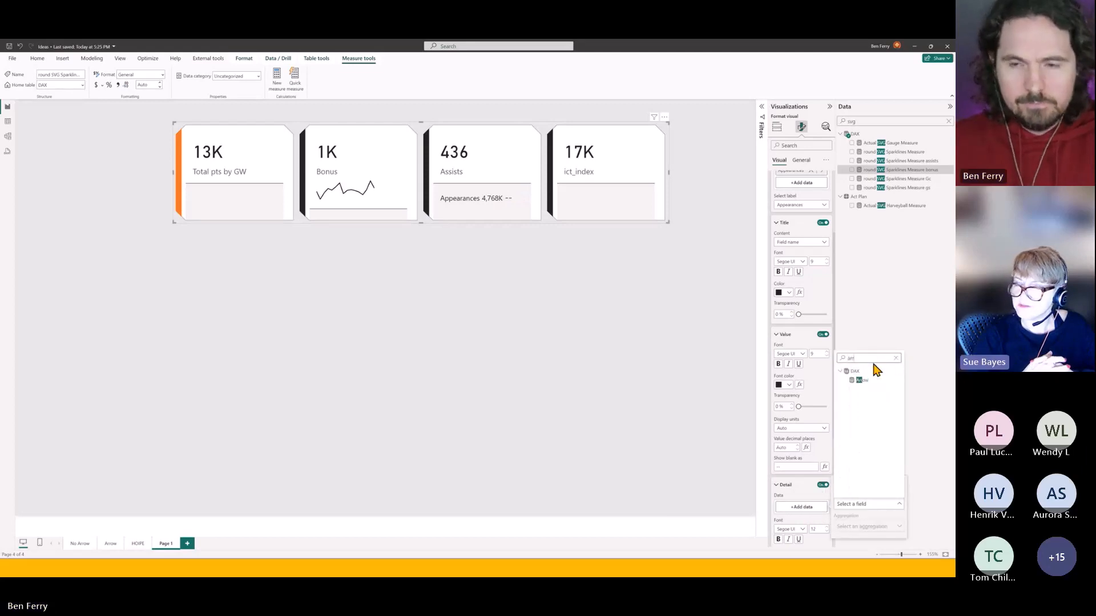
click(871, 381)
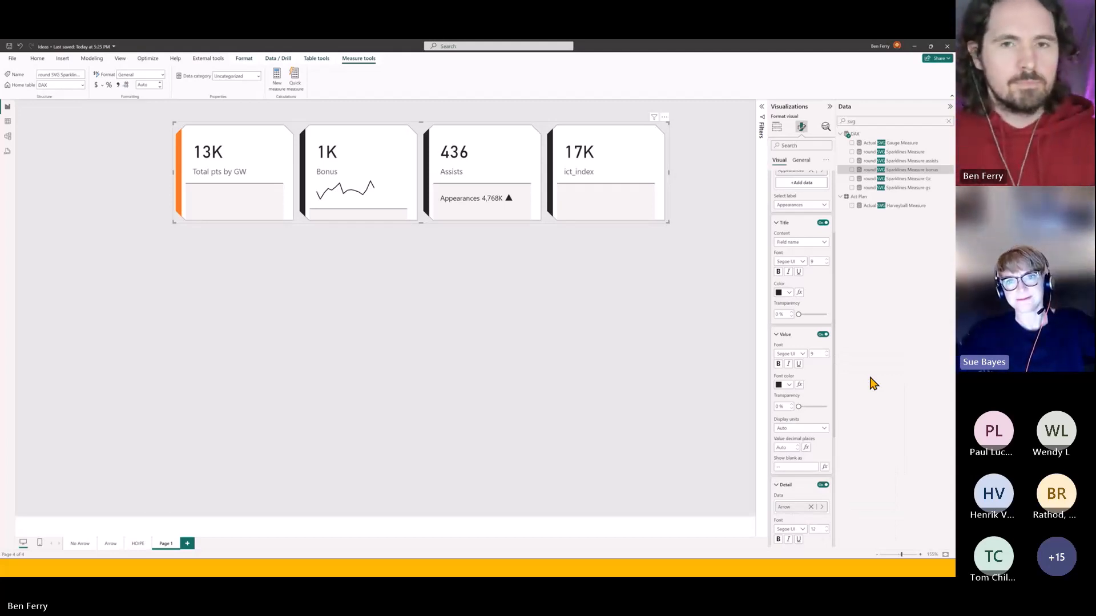
click(351, 256)
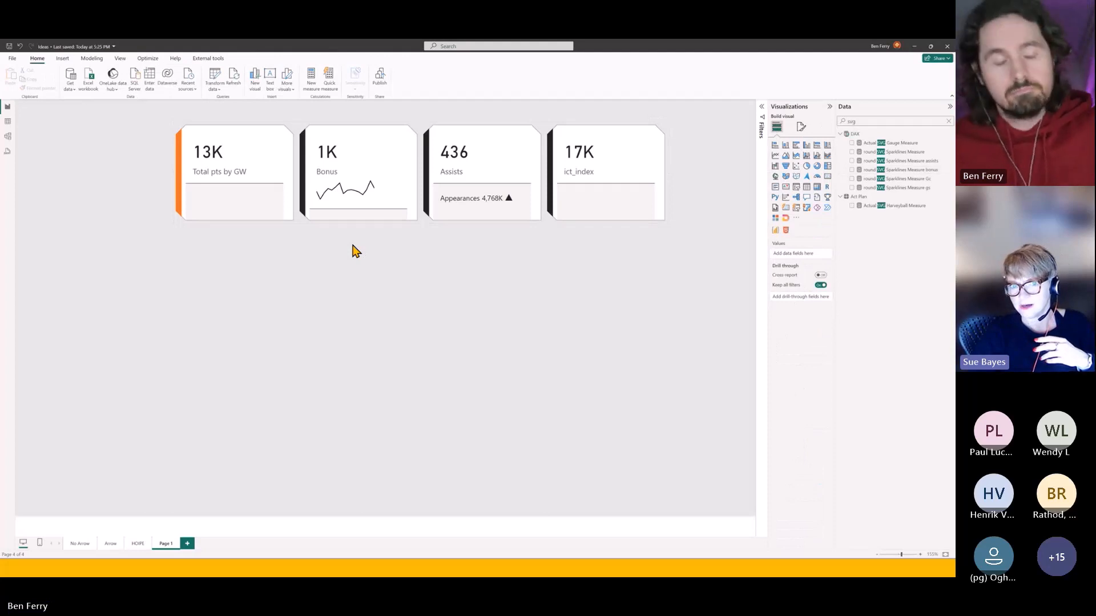
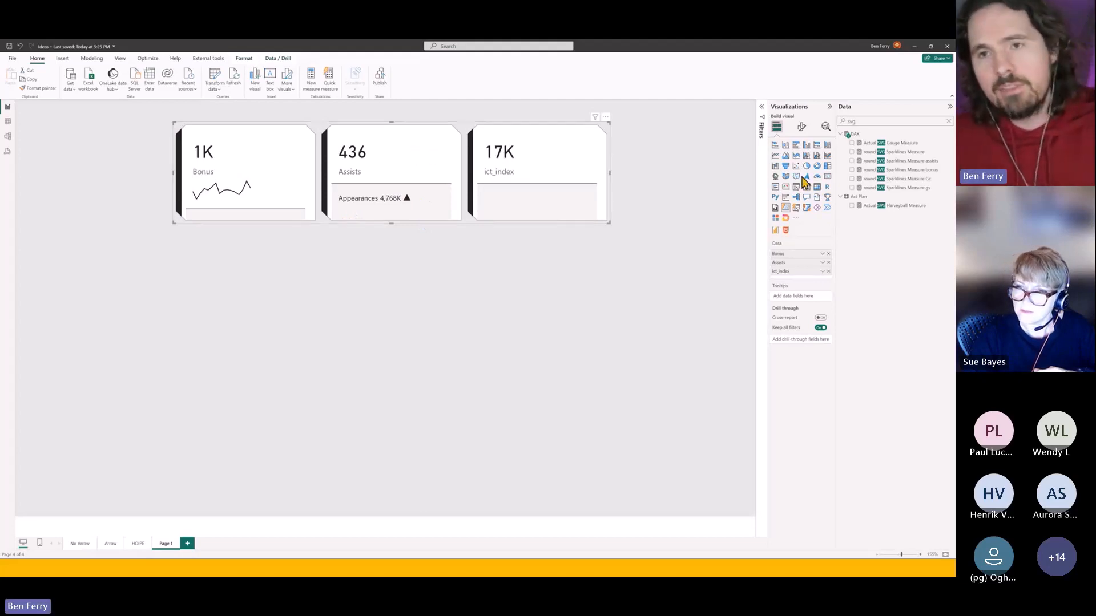
Step: Turn off the reference label background for all series, trying the cards without the divider before restoring it
click(802, 128)
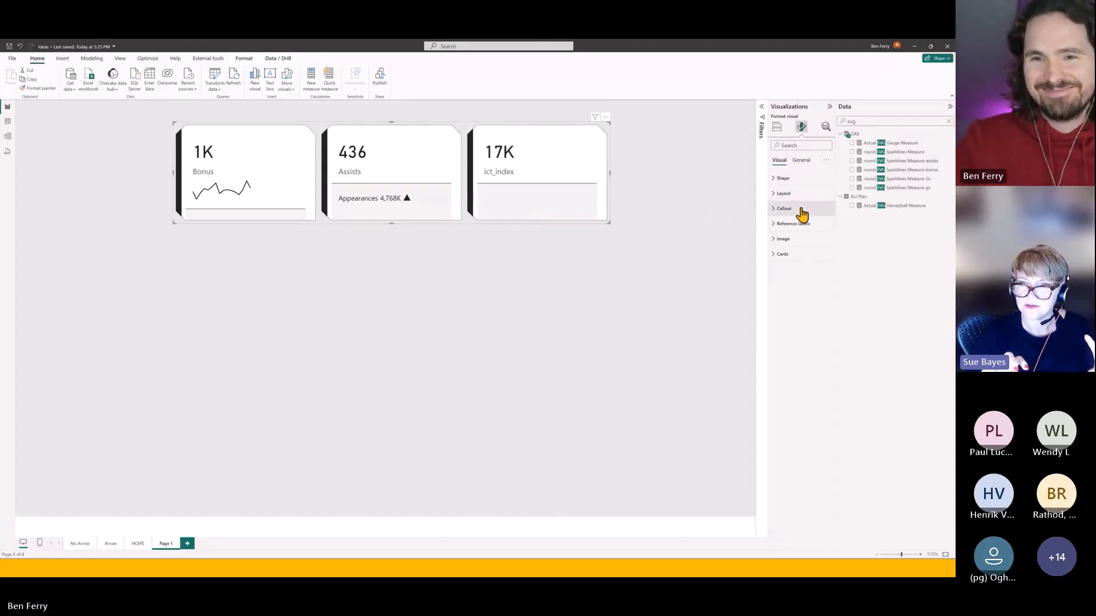
click(805, 255)
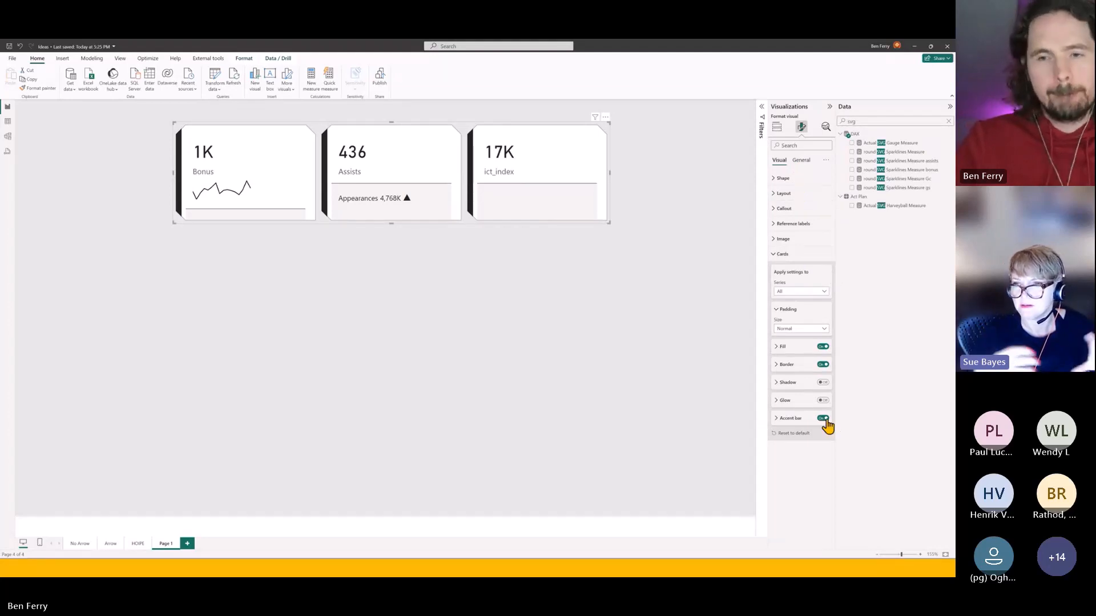
click(804, 256)
click(793, 224)
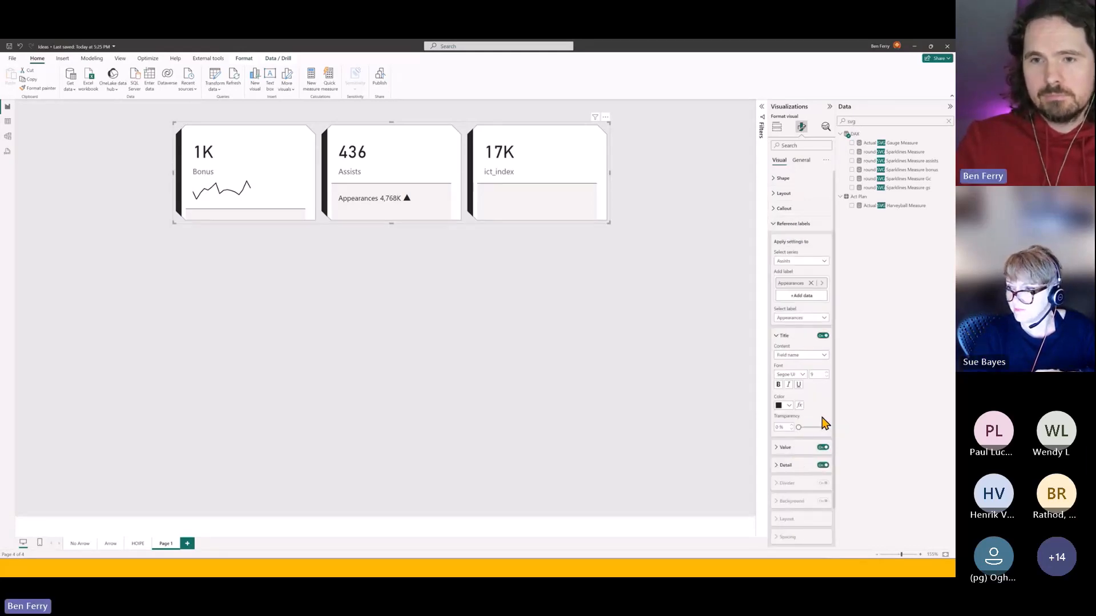
click(811, 263)
click(814, 270)
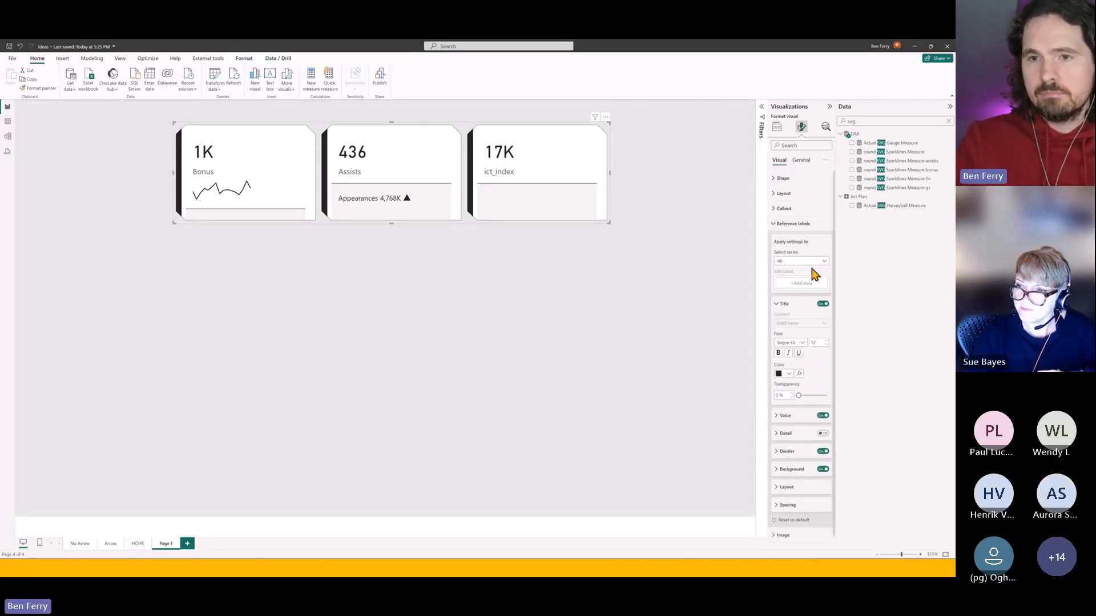
click(820, 469)
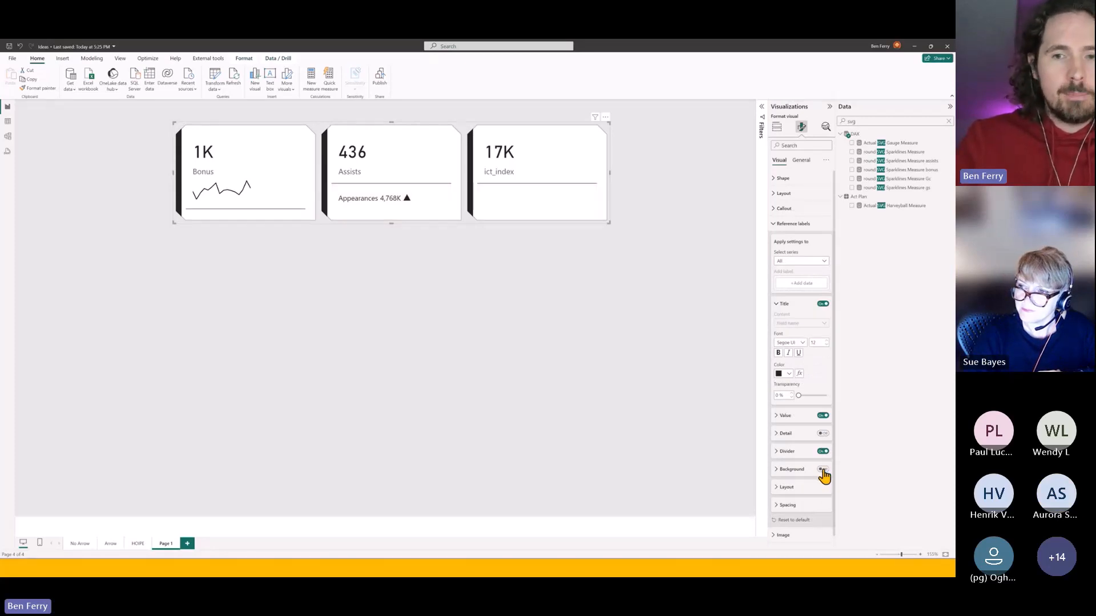
click(822, 452)
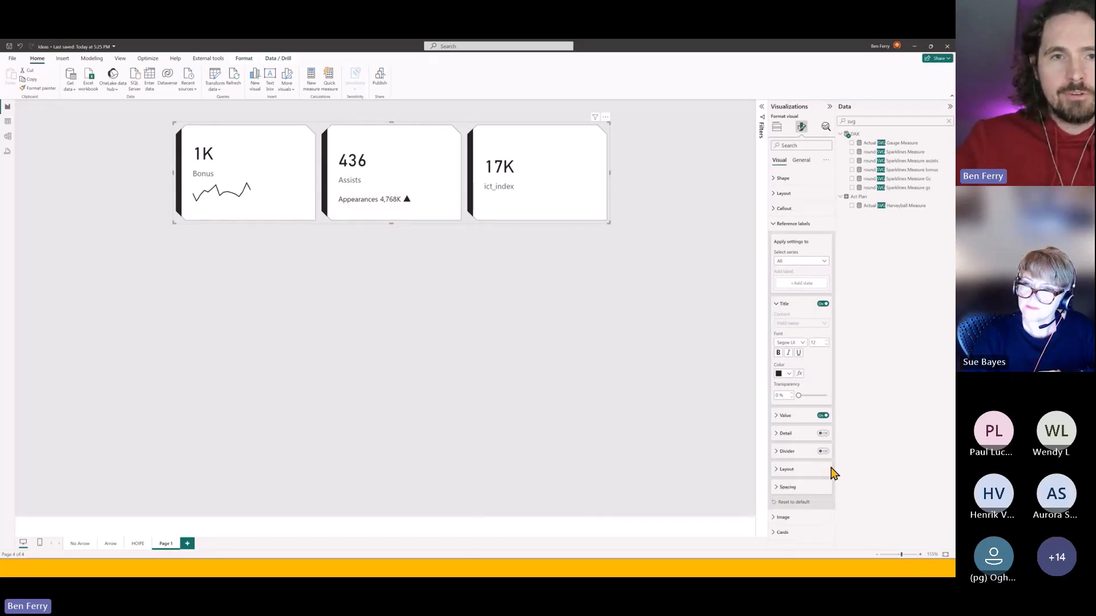
click(822, 451)
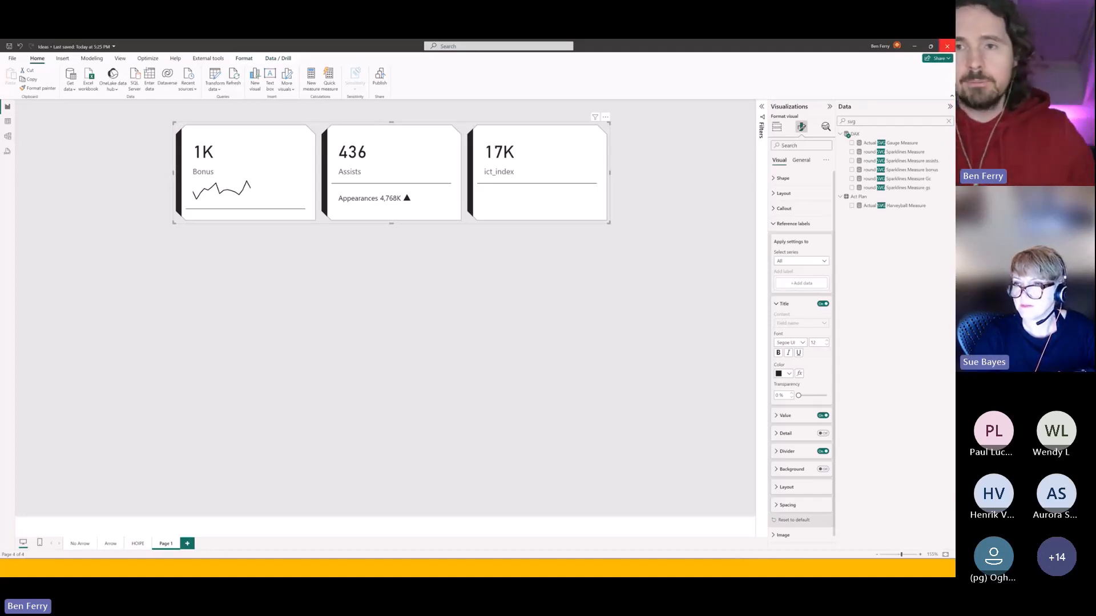
Step: Try out tooltips on the Assists, Bonus and ict_index cards, turning them off again
click(801, 161)
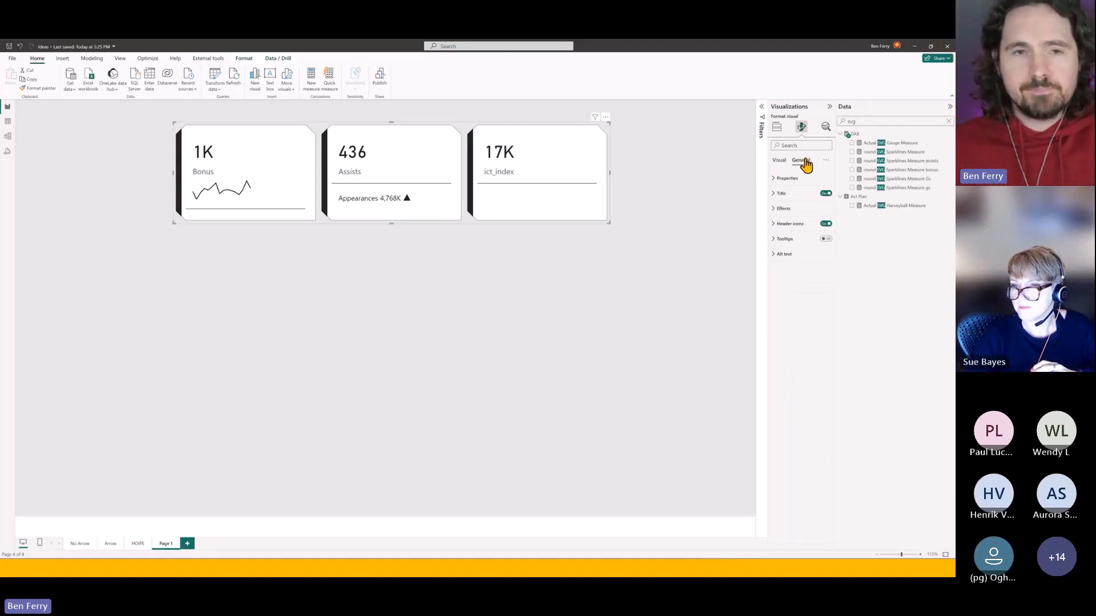
click(826, 240)
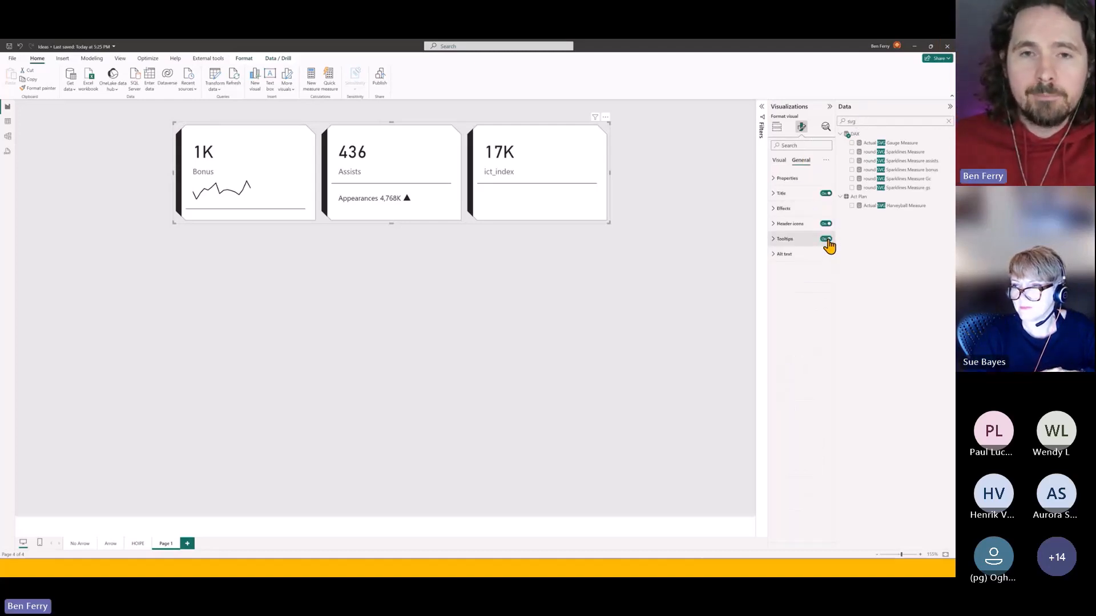
mouse_move(428, 167)
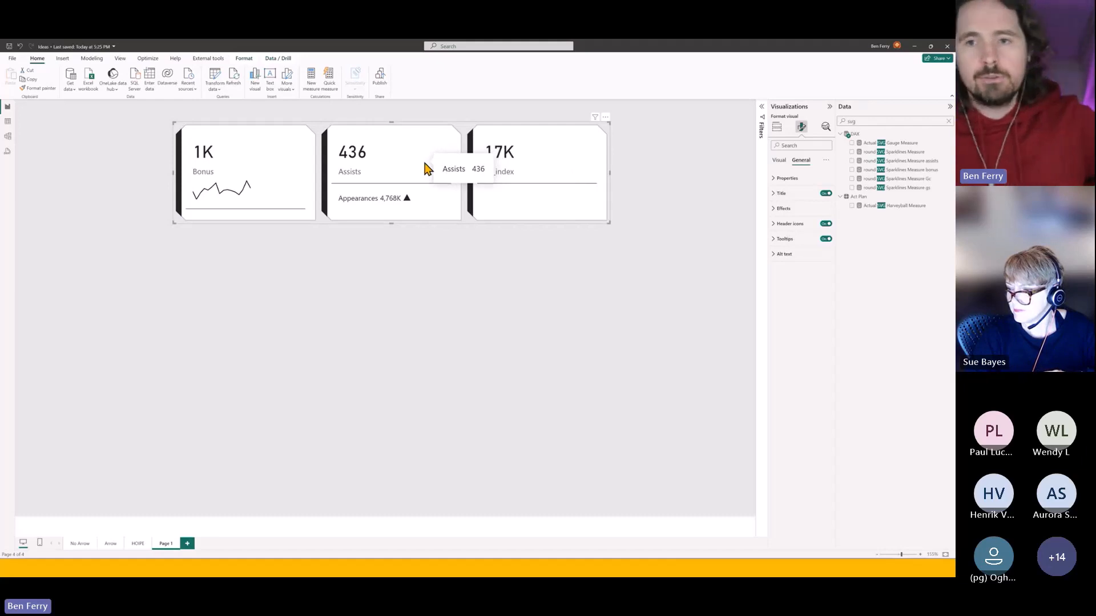
mouse_move(183, 141)
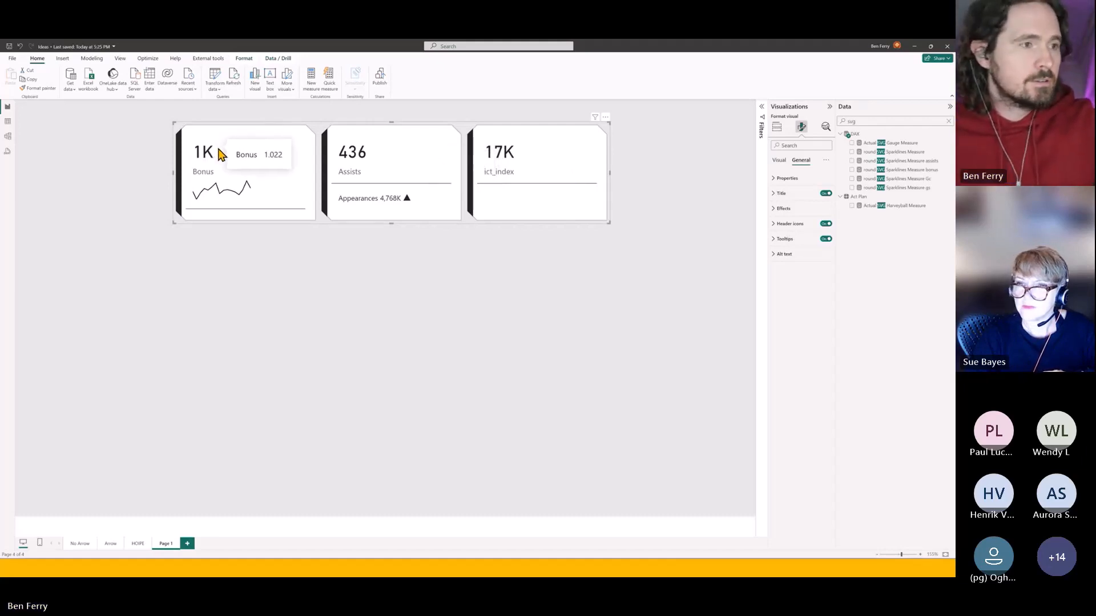
mouse_move(531, 163)
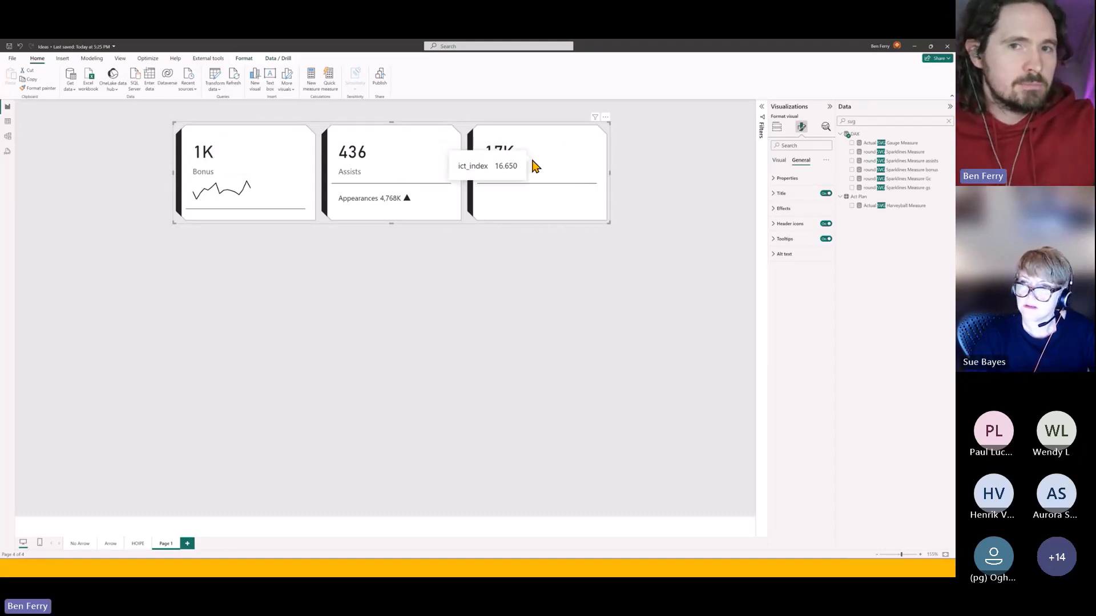
click(825, 238)
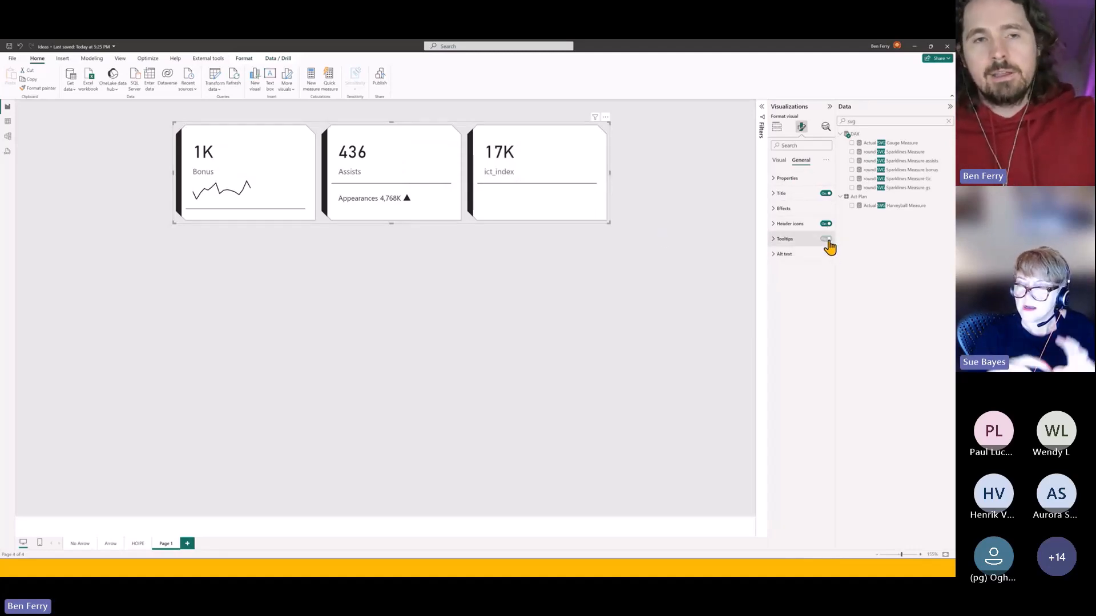
click(577, 321)
click(578, 180)
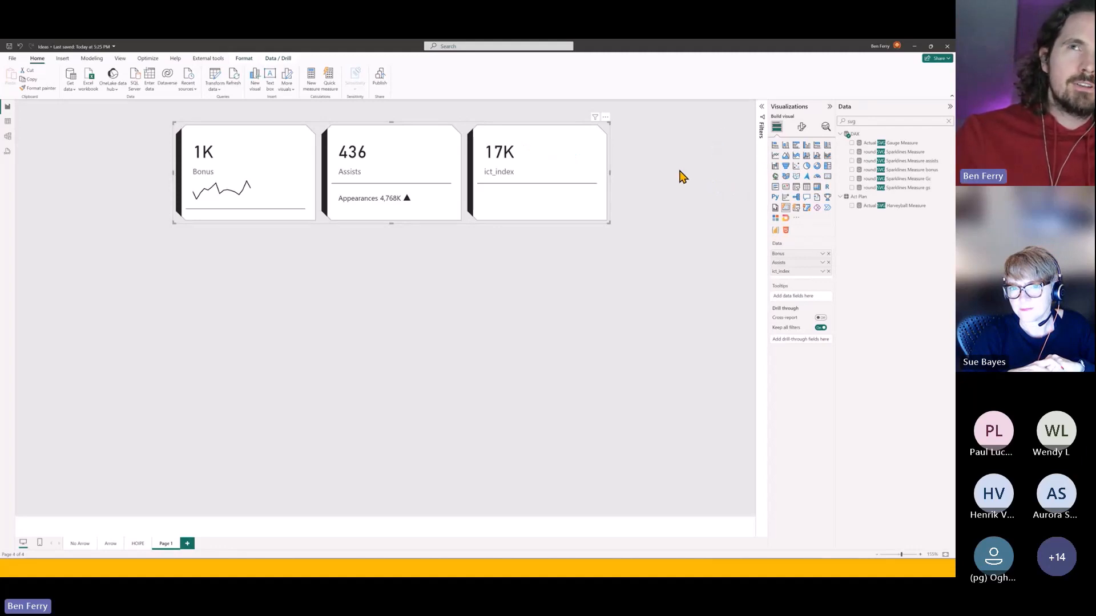
click(642, 150)
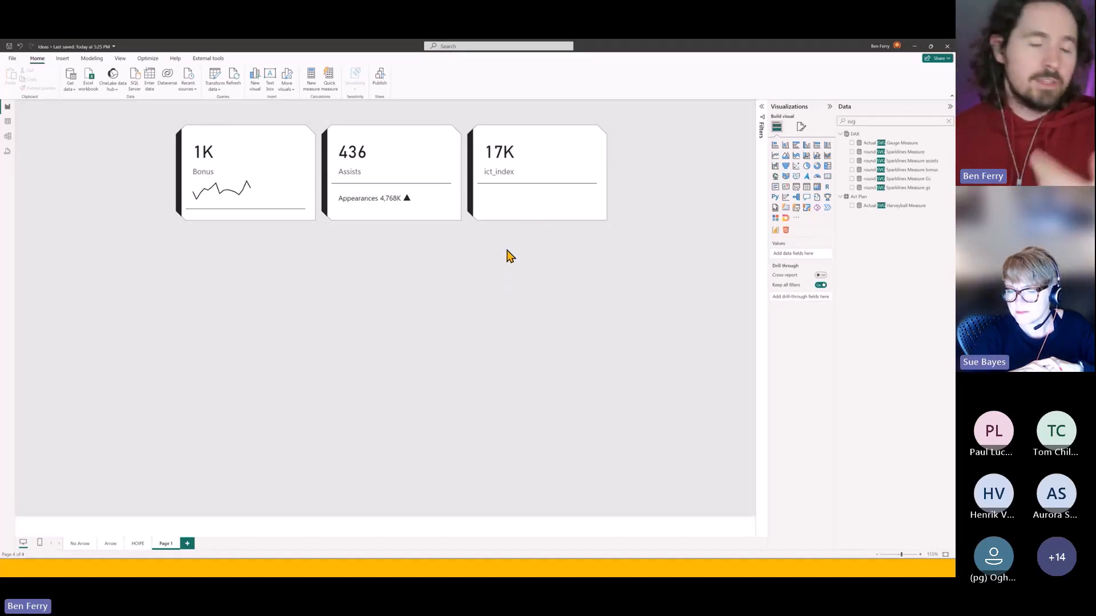
click(514, 189)
click(522, 288)
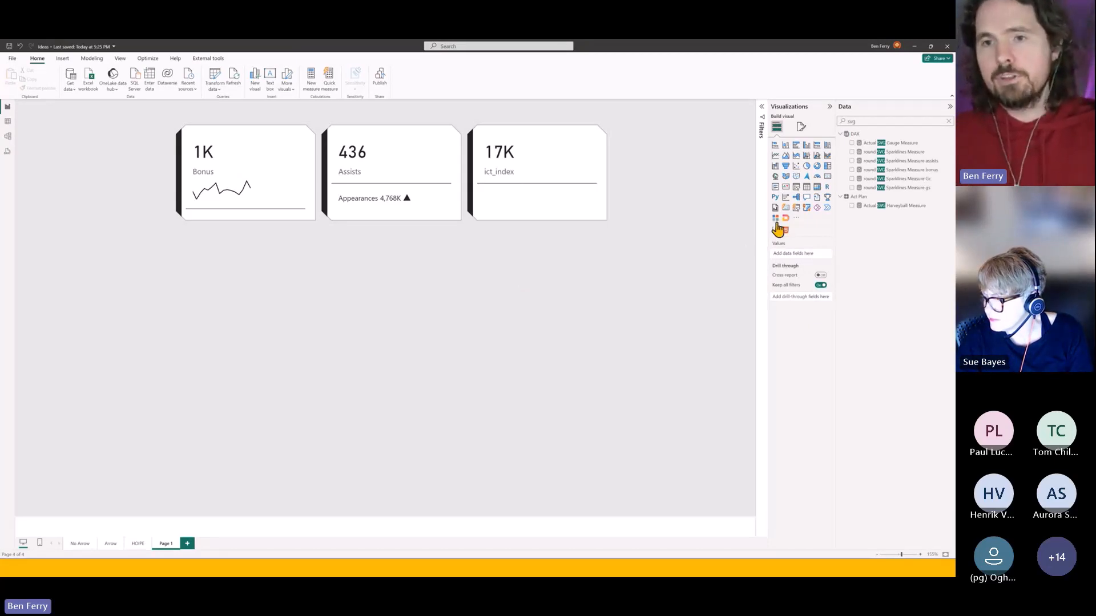
Step: Insert a new slicer visual and place it below the cards in the middle of the page
click(797, 210)
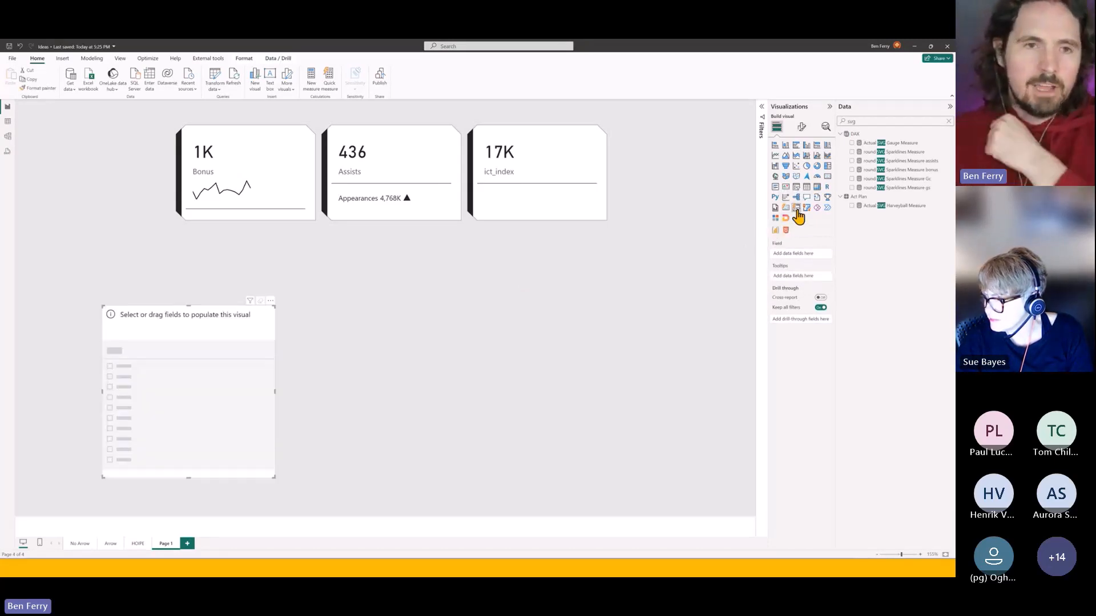
drag(188, 316, 261, 264)
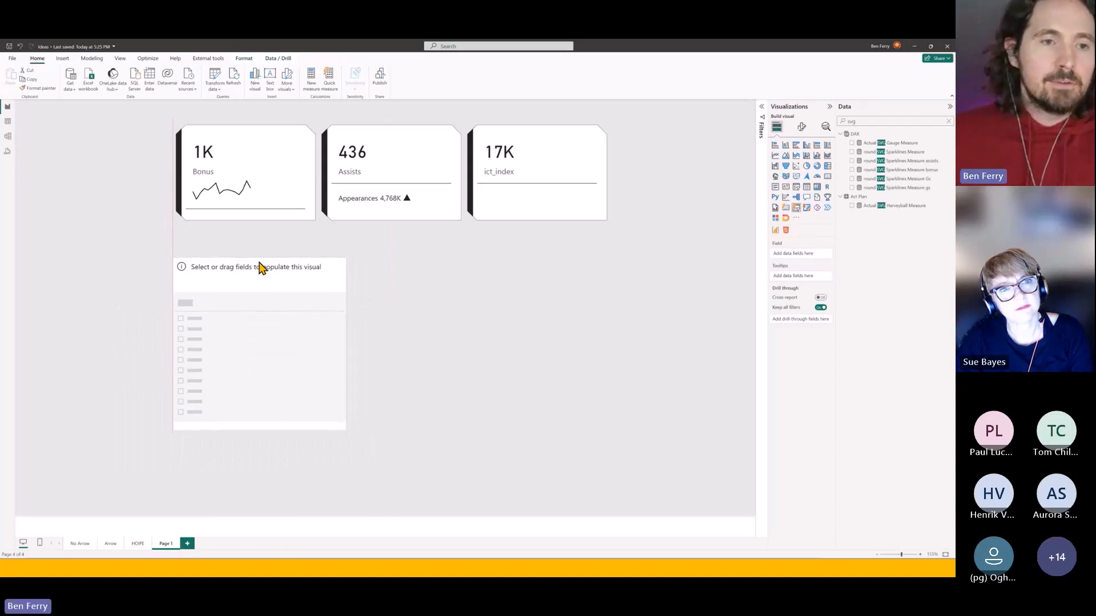
click(950, 123)
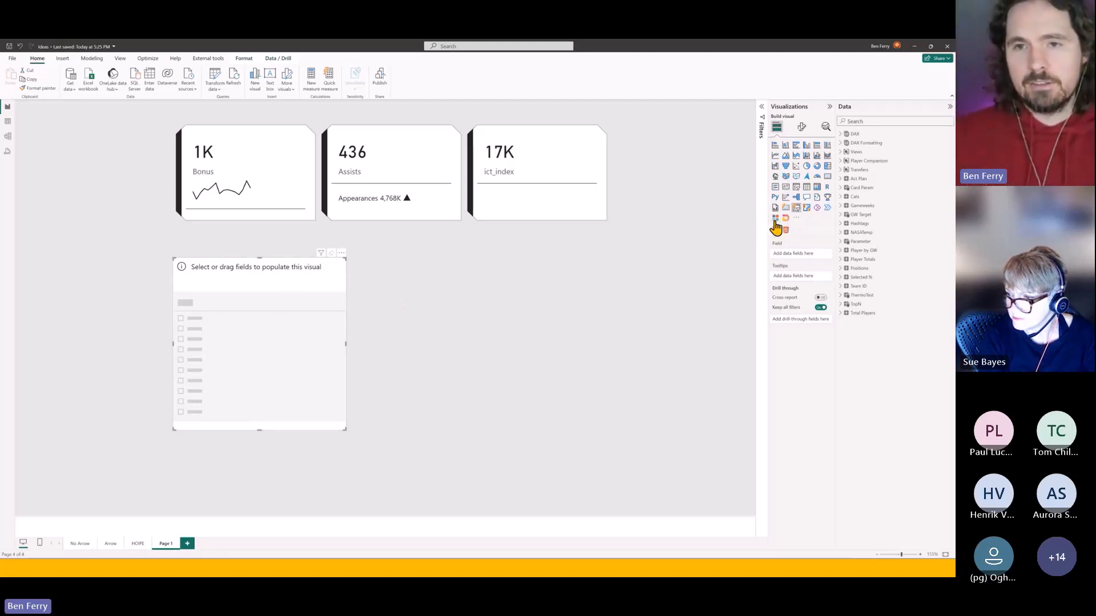
drag(325, 282, 449, 288)
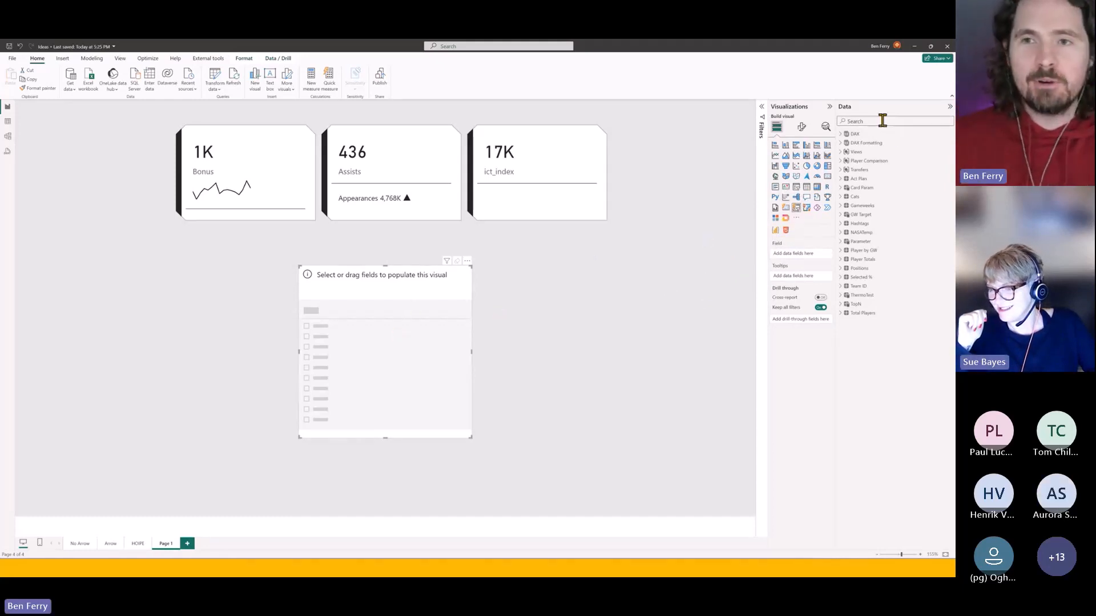
Step: Populate the slicer with the web_name field from Player Totals and enlarge it so the player names fit their tiles
text(name)
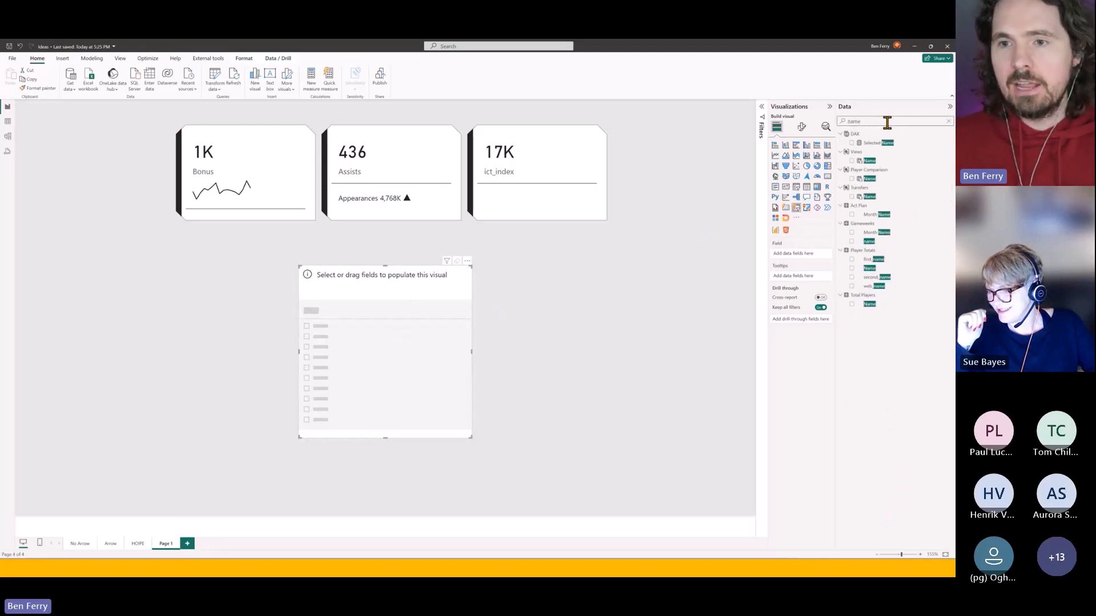
click(852, 286)
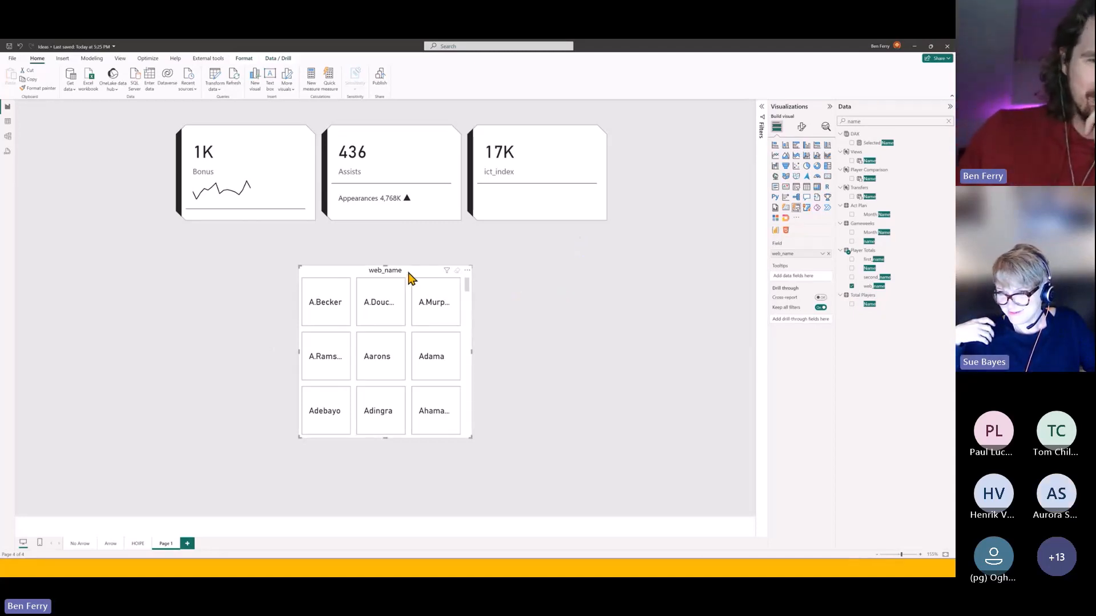
drag(410, 276, 333, 272)
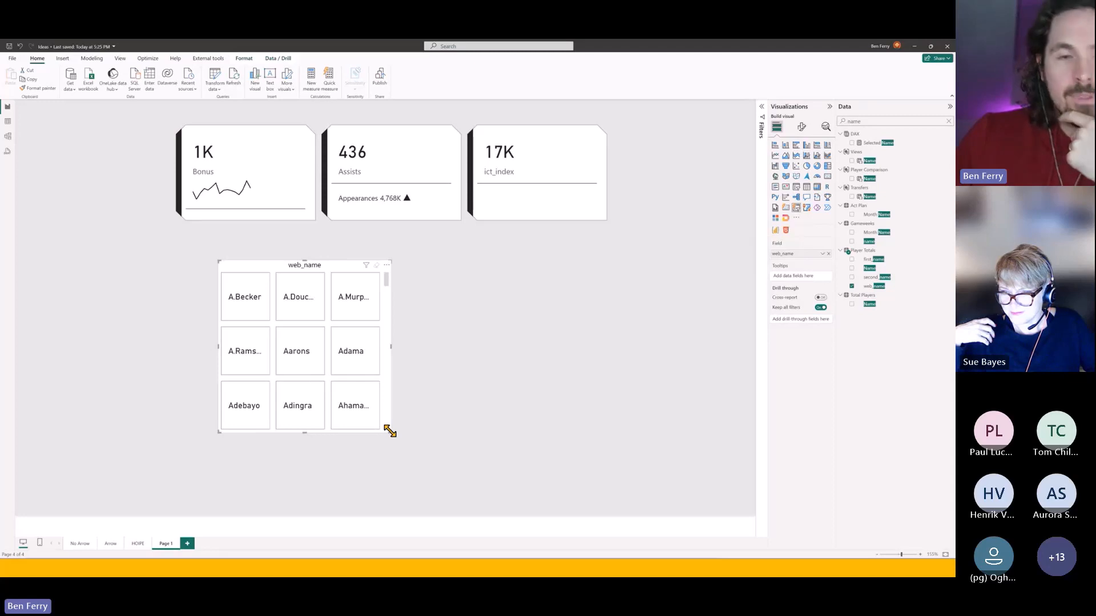
drag(389, 432, 564, 461)
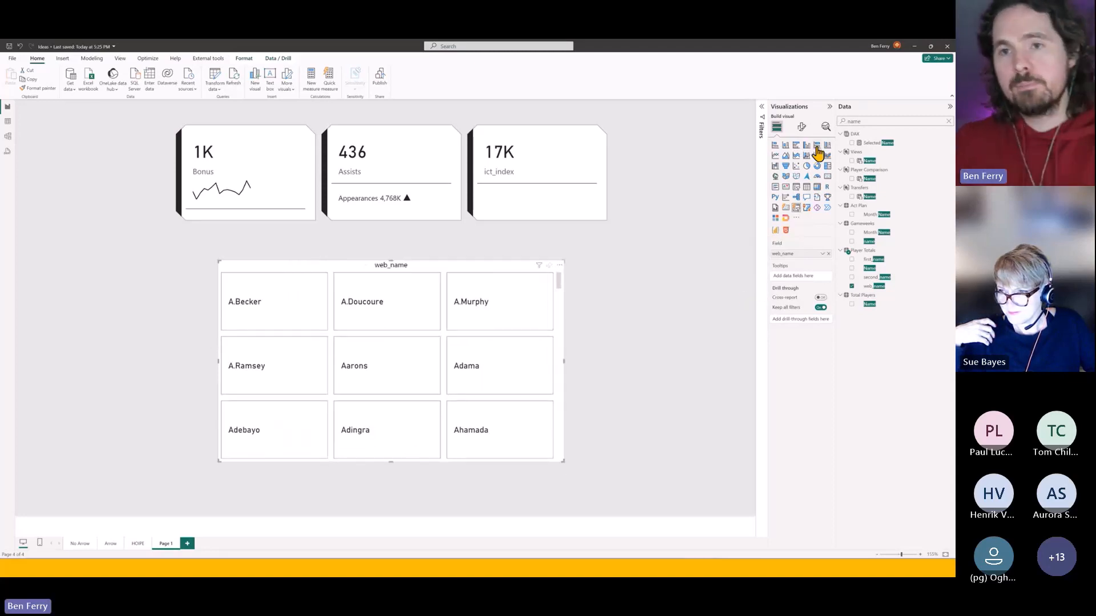
Step: Turn on the "Select all" option in the web_name slicer's selection settings
click(803, 129)
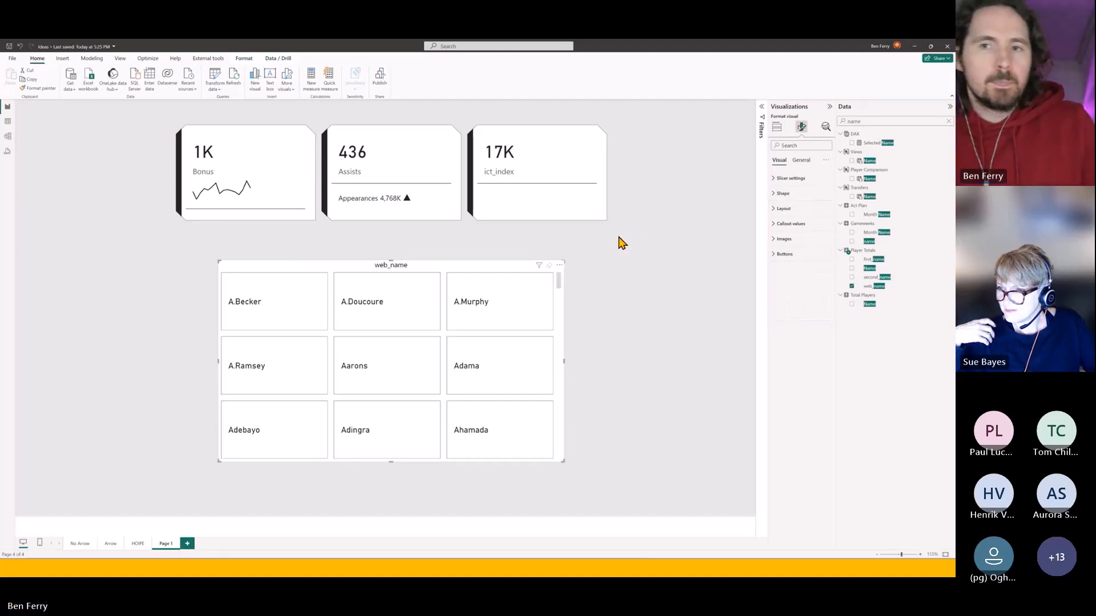
click(813, 180)
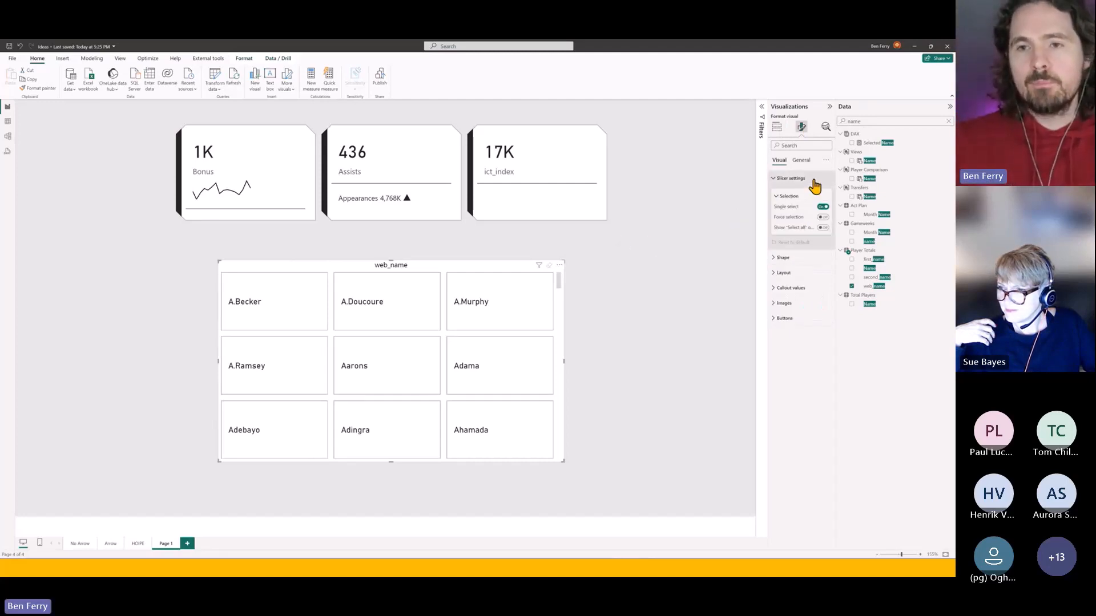
click(823, 228)
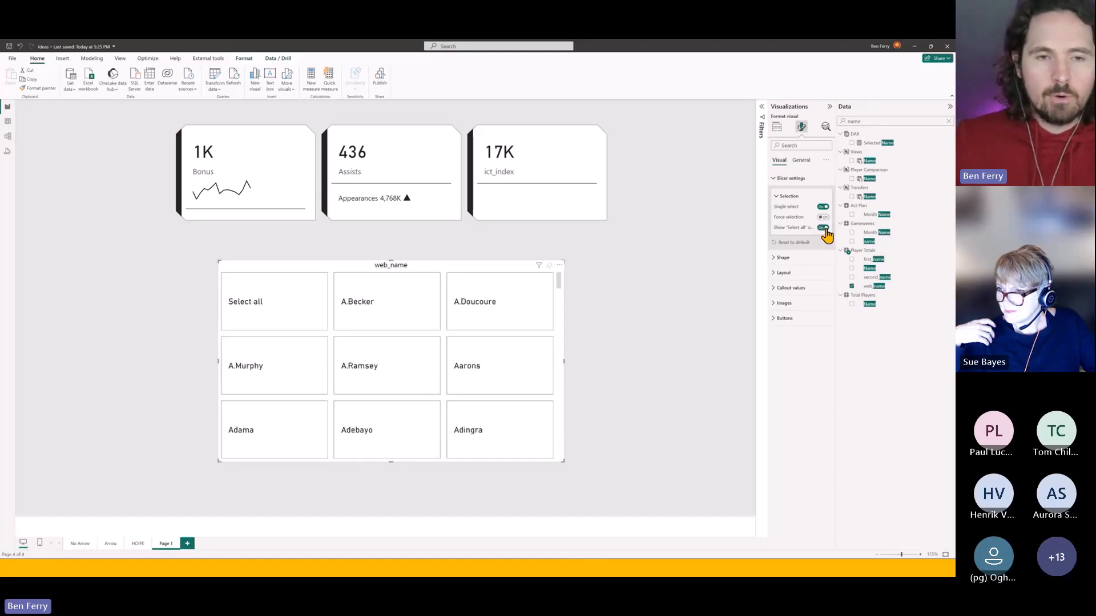
Step: Turn off the "Select all" option in the web_name slicer's selection settings
click(823, 228)
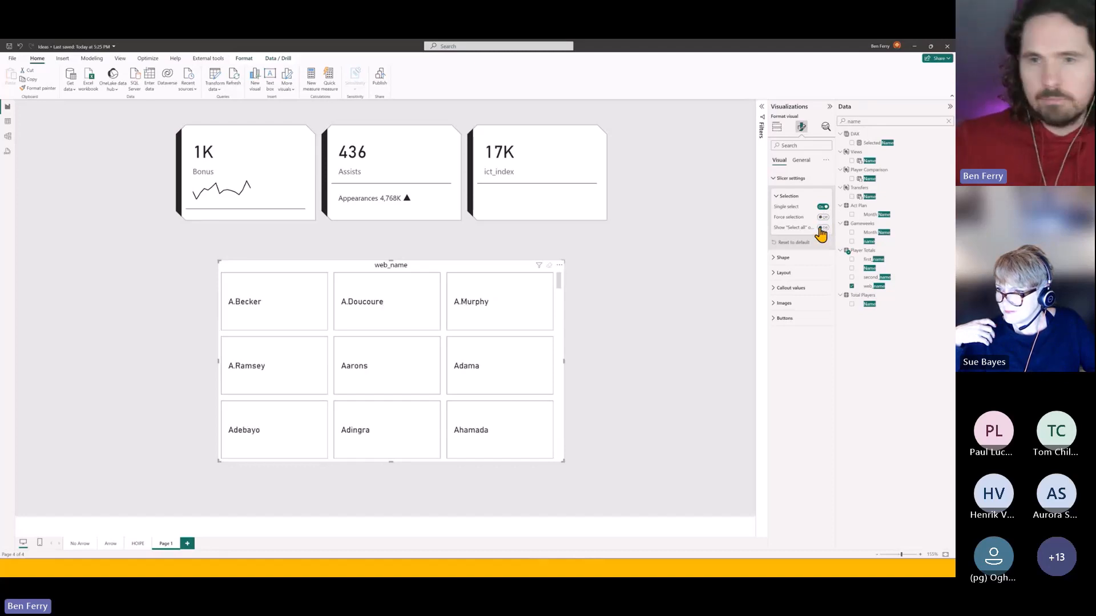
click(785, 179)
Step: Try the snipped tab, both top shape with customized style on the slicer tiles, and return the shape to Rectangle
click(830, 195)
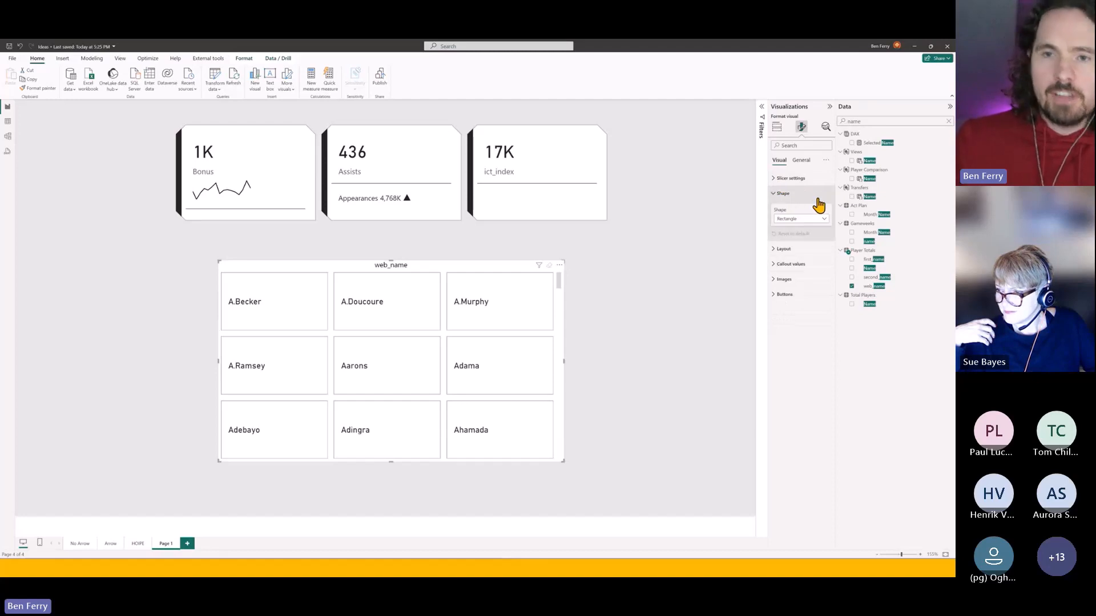
click(819, 220)
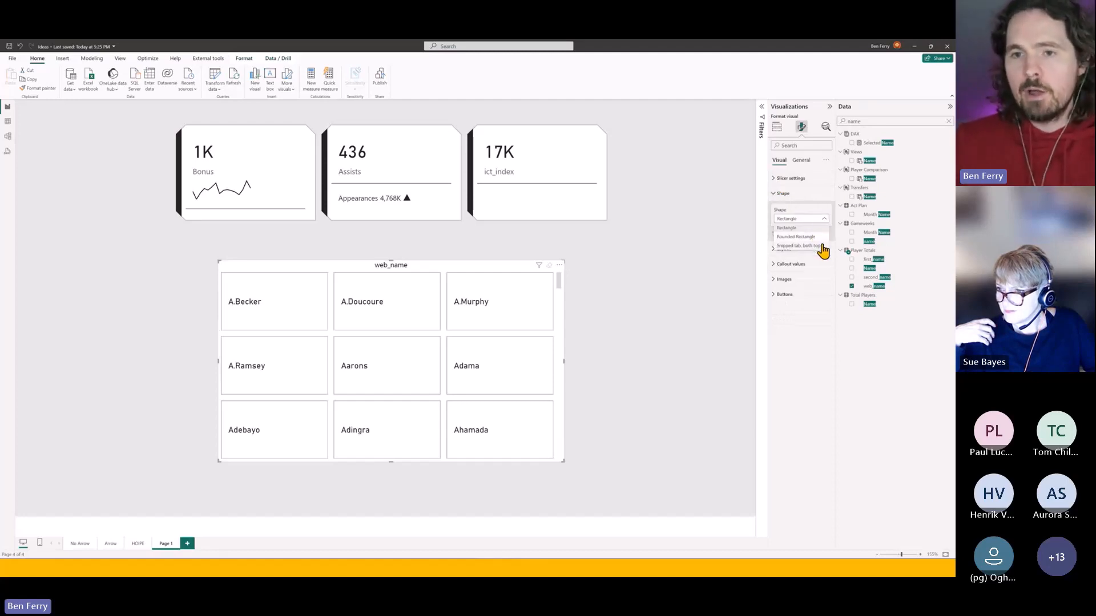
click(822, 246)
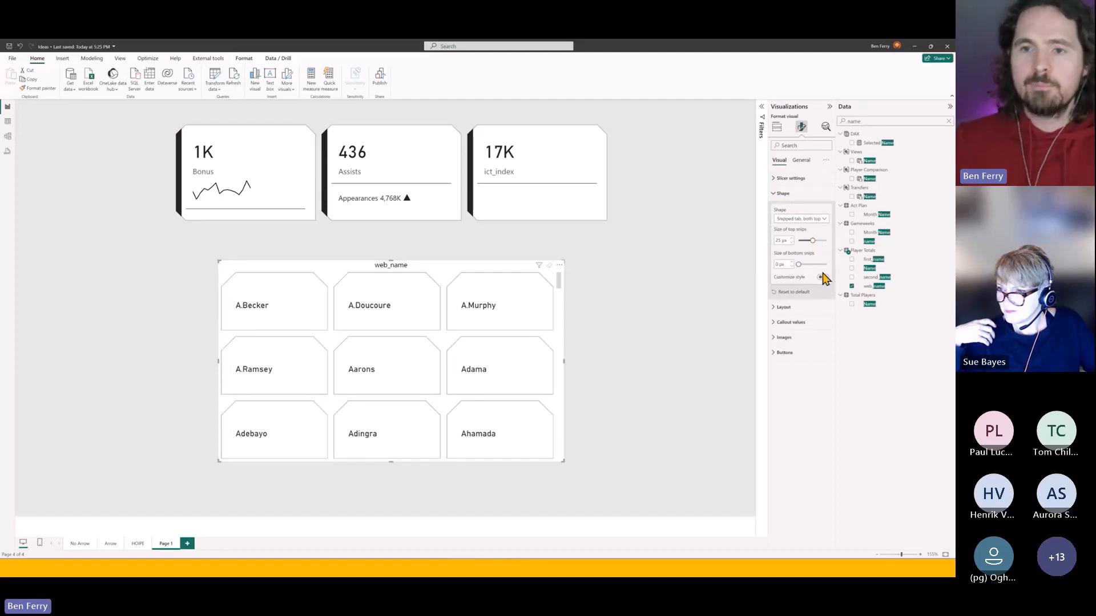
click(823, 220)
click(823, 278)
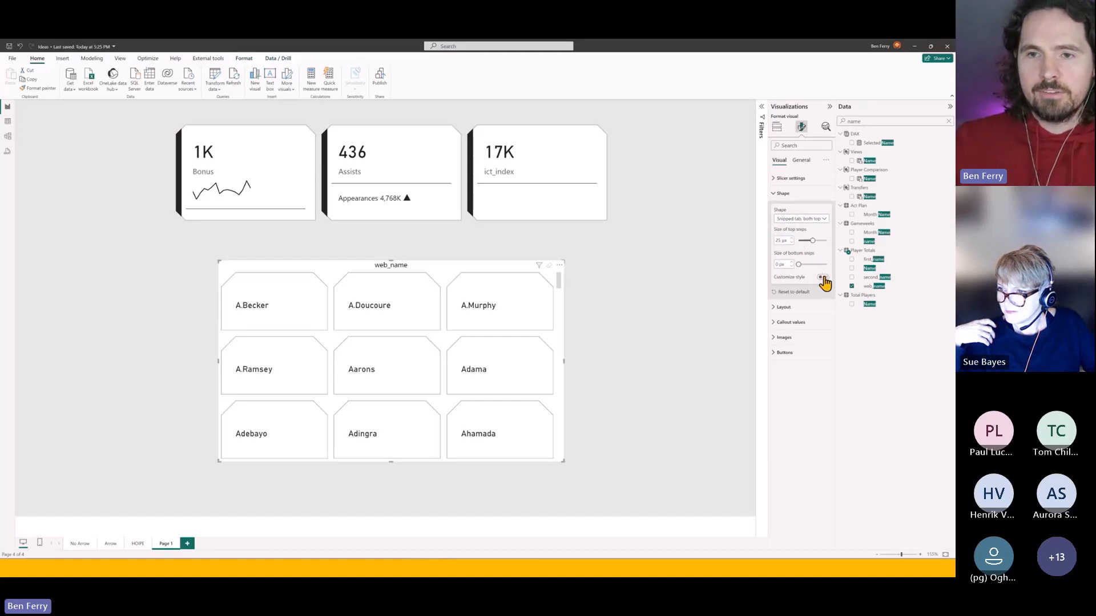
click(823, 278)
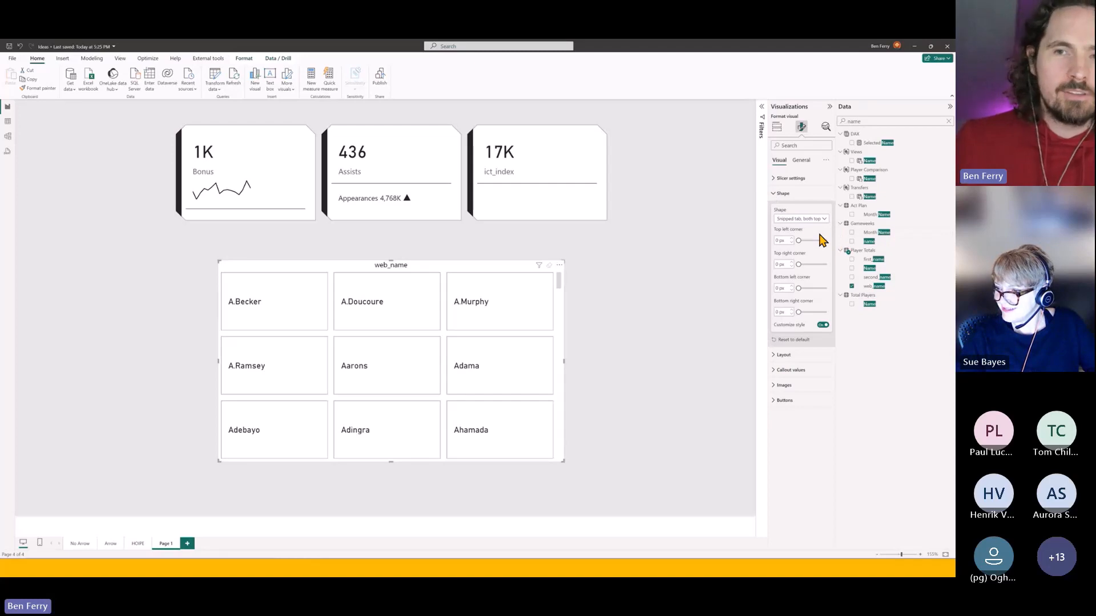
click(803, 220)
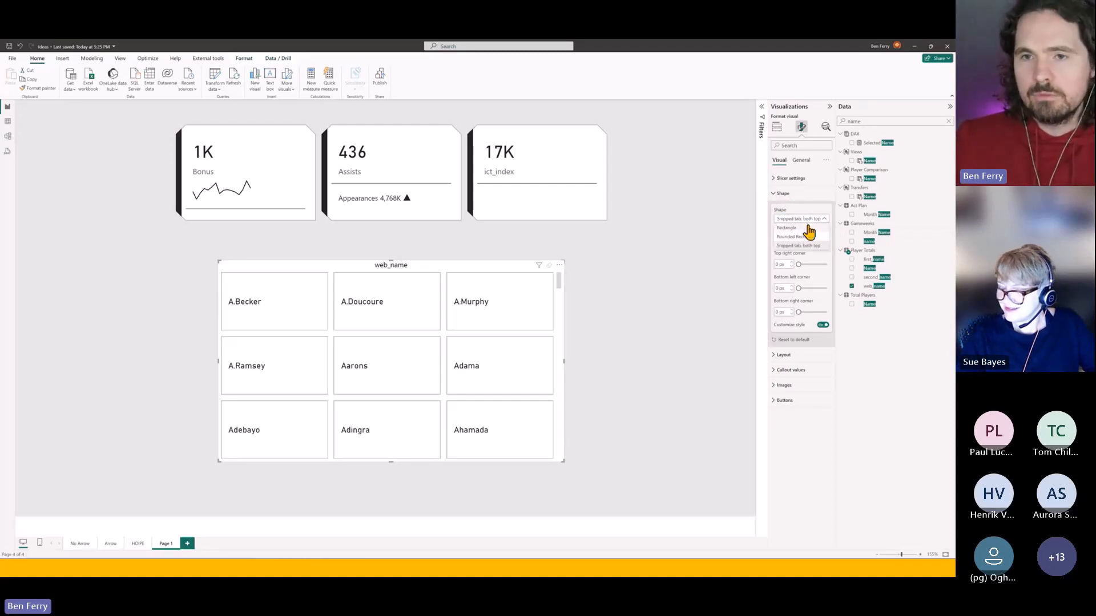
click(808, 232)
click(782, 194)
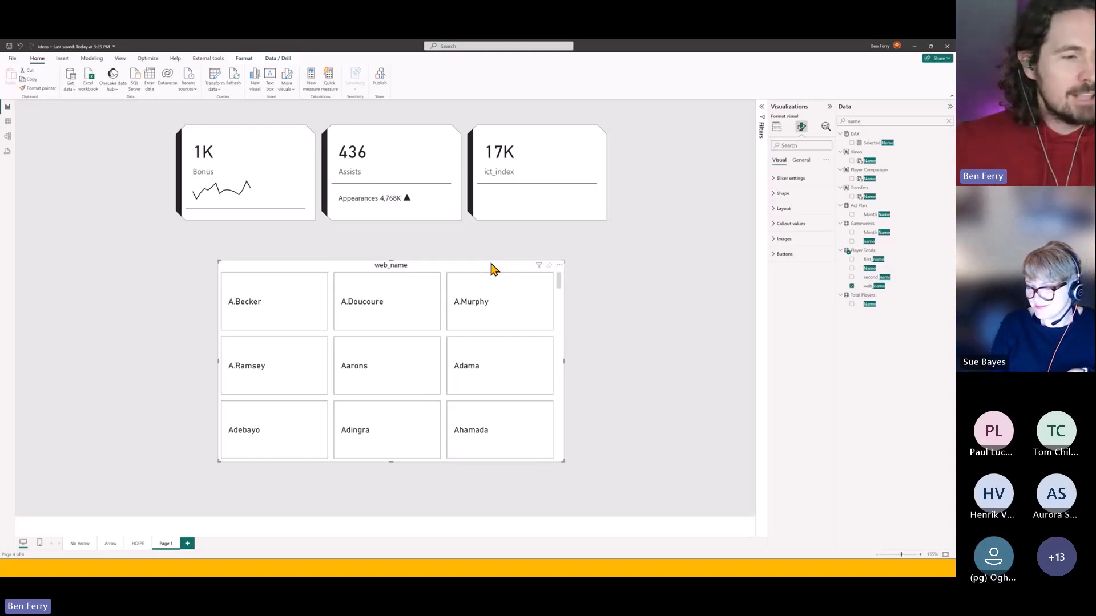
Step: Search the data fields for "url" and check the data category of the Image Url column in Player Totals
click(948, 122)
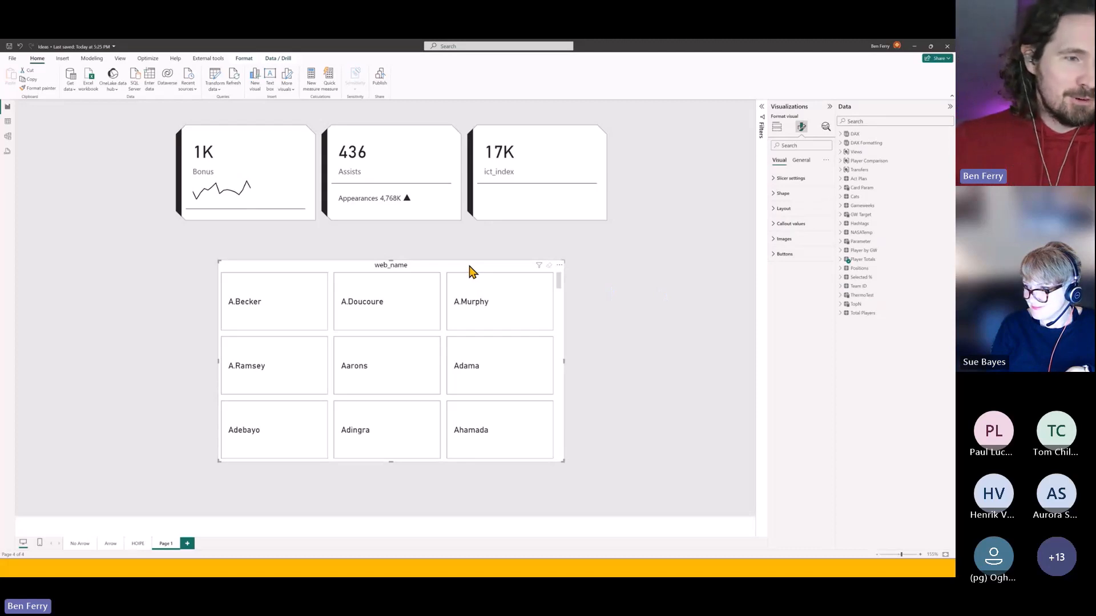
click(788, 239)
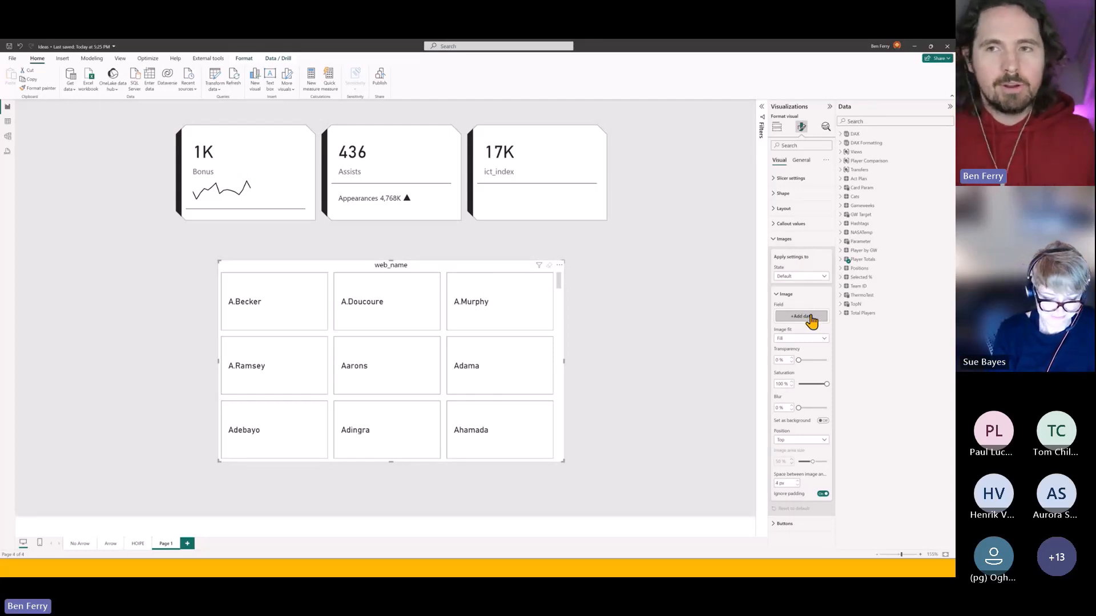
click(890, 123)
text(url)
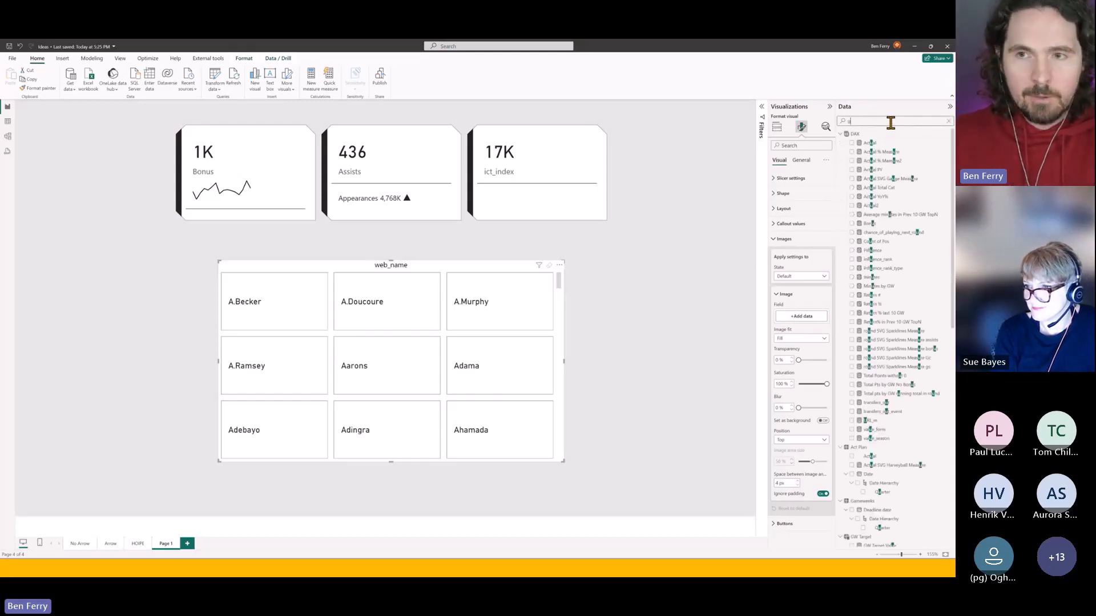
click(706, 272)
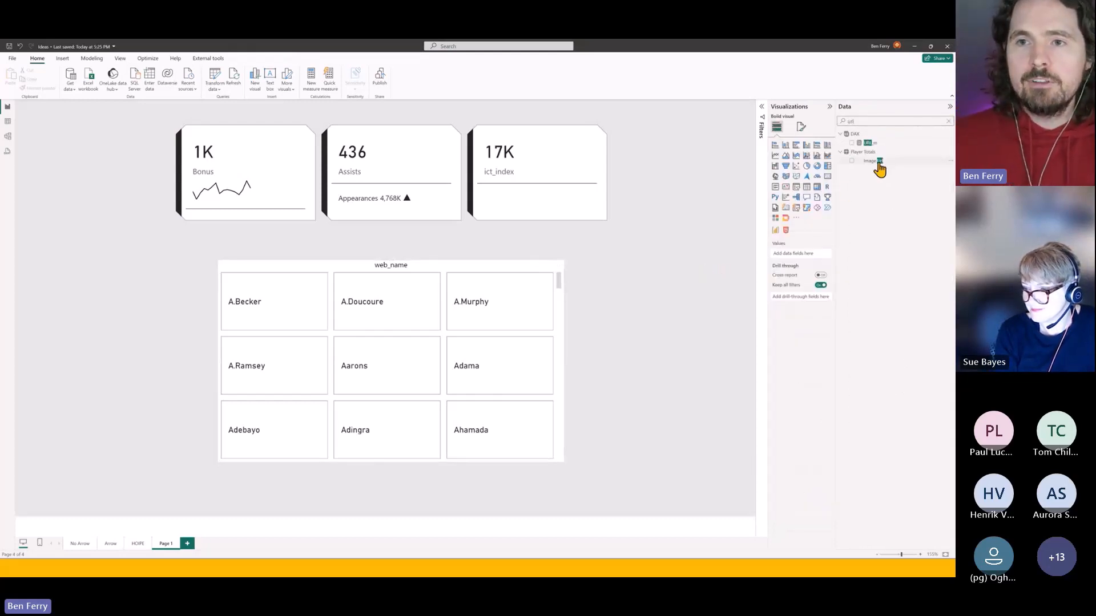
click(876, 161)
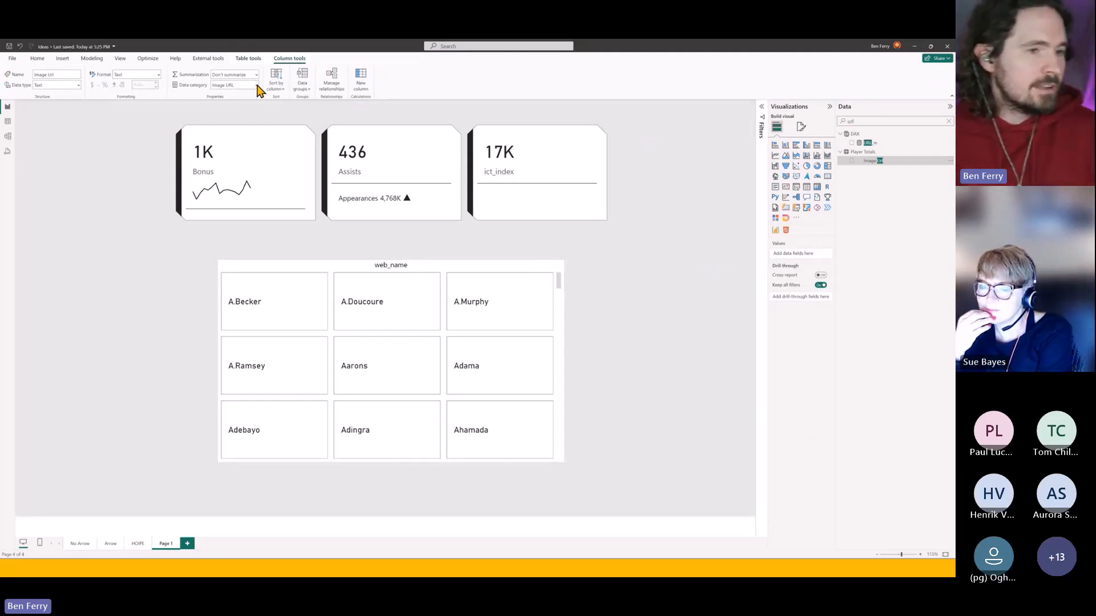
click(514, 273)
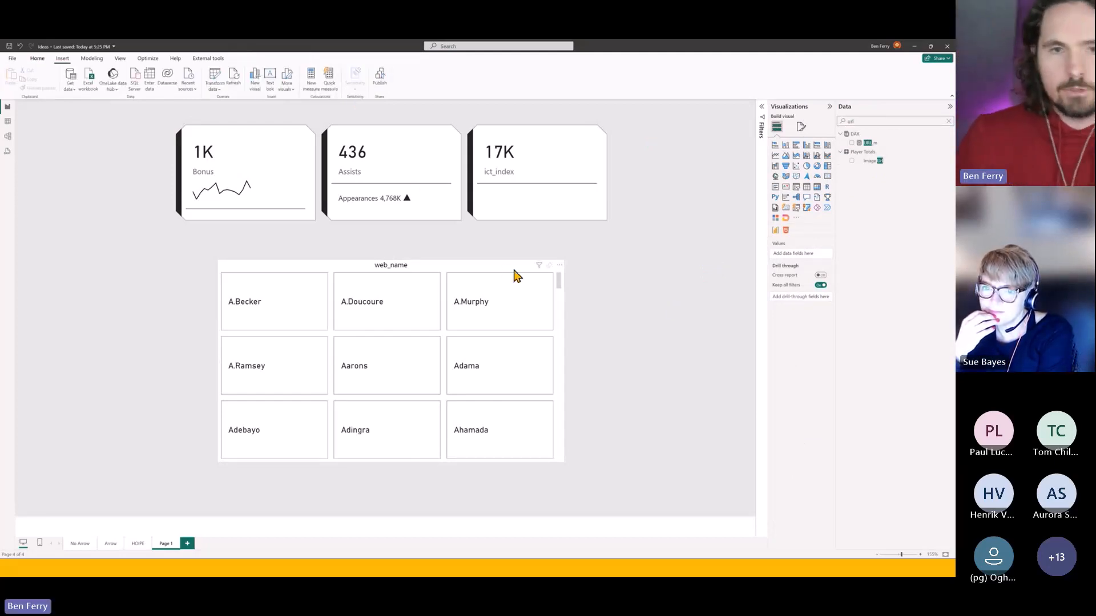
click(662, 286)
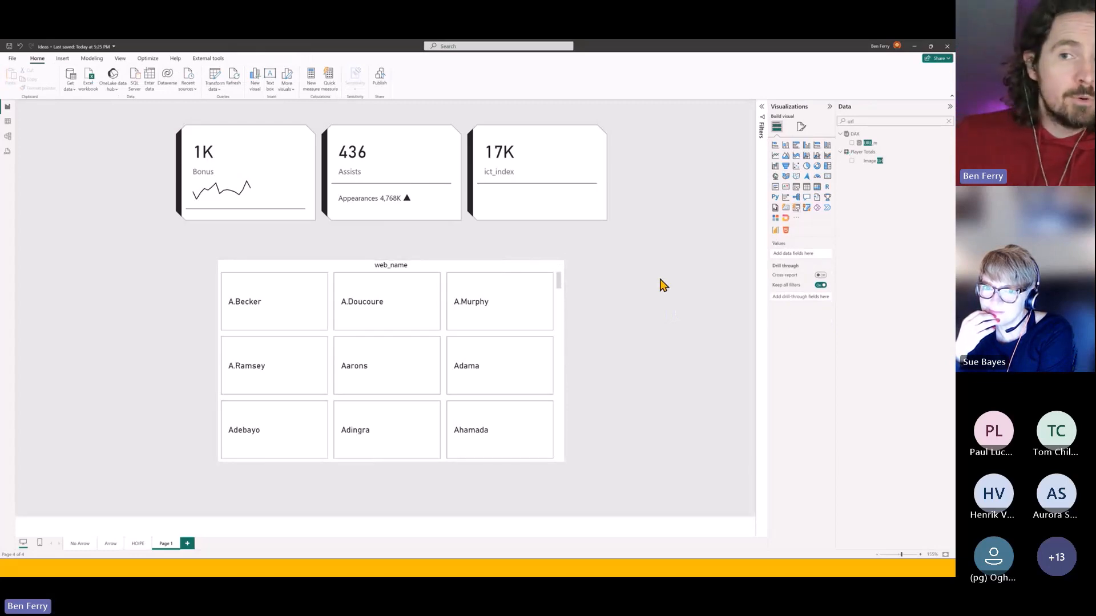
Step: Test the Image Url field in a temporary classic slicer, and delete that slicer
click(795, 188)
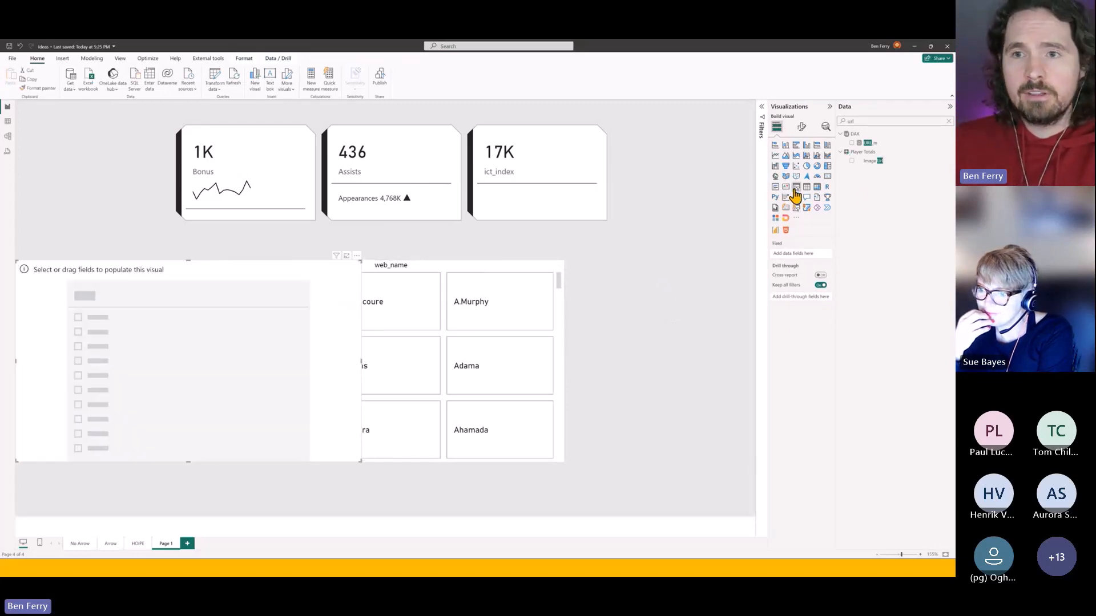
click(851, 161)
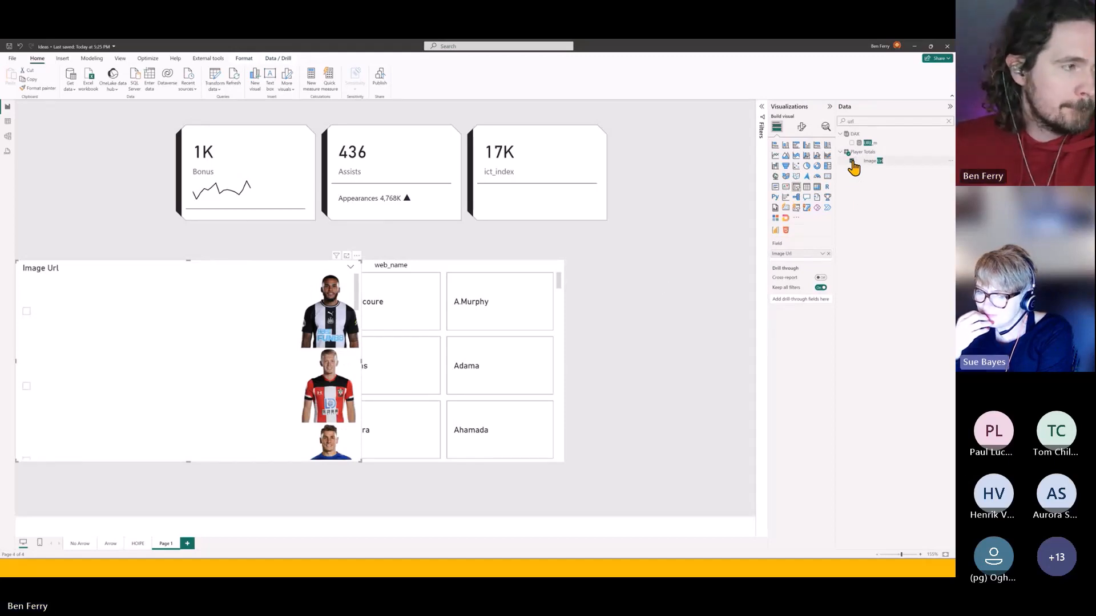
key(Delete)
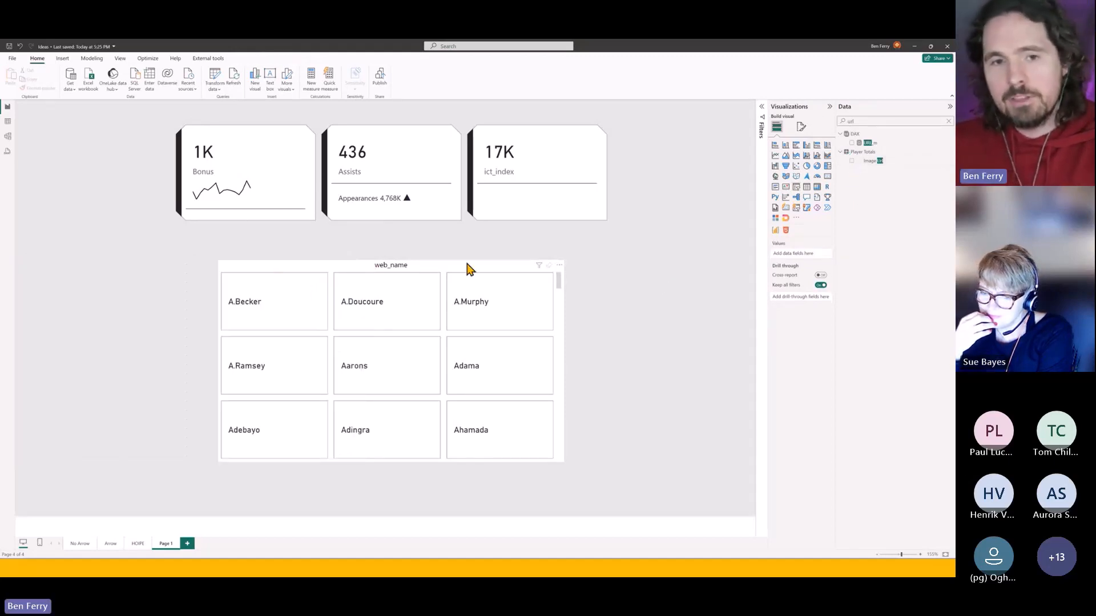
Step: Try to assign the Image Url column from Player Totals as the web_name slicer's image field
click(466, 268)
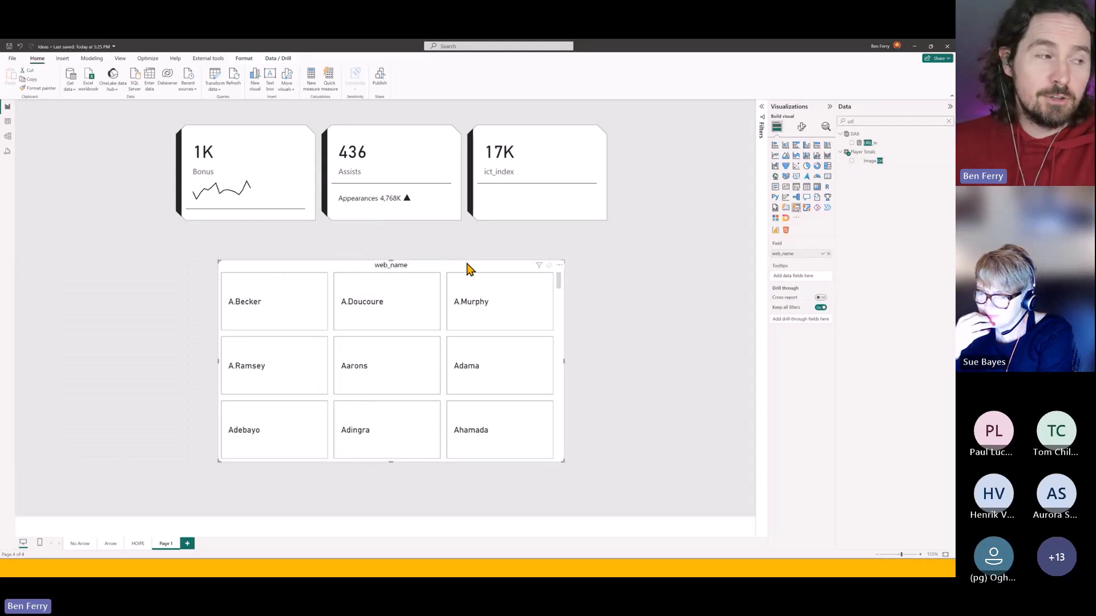
click(801, 126)
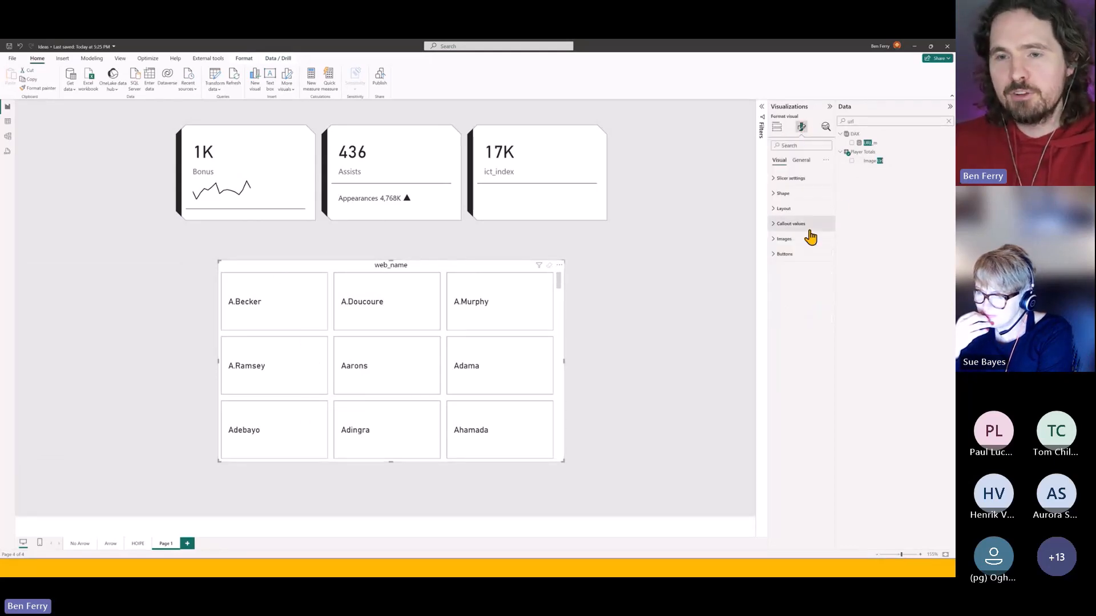
click(810, 239)
click(817, 317)
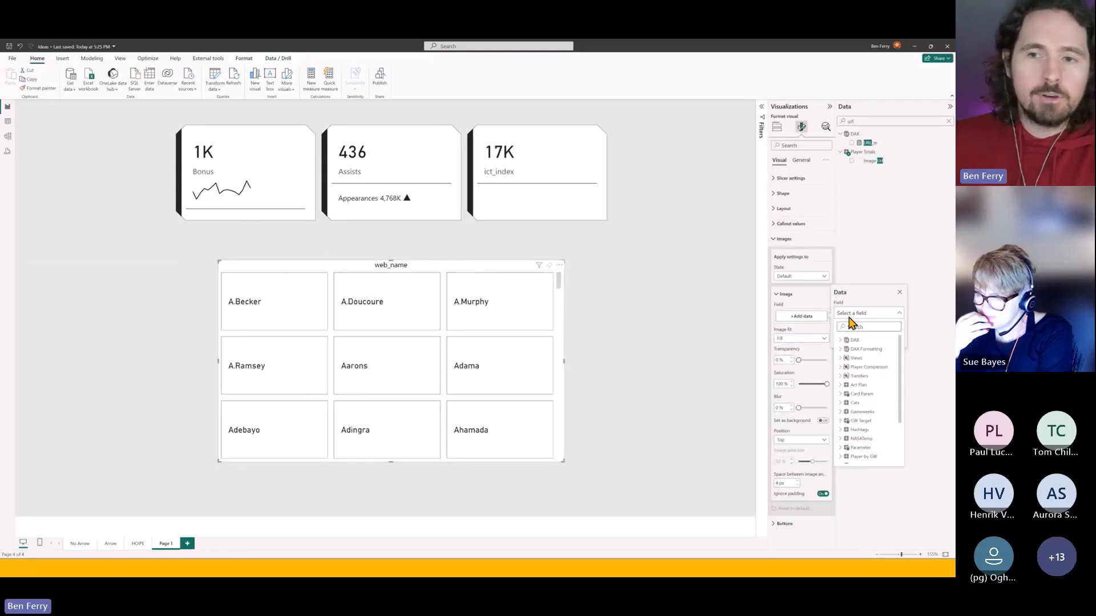
text(url)
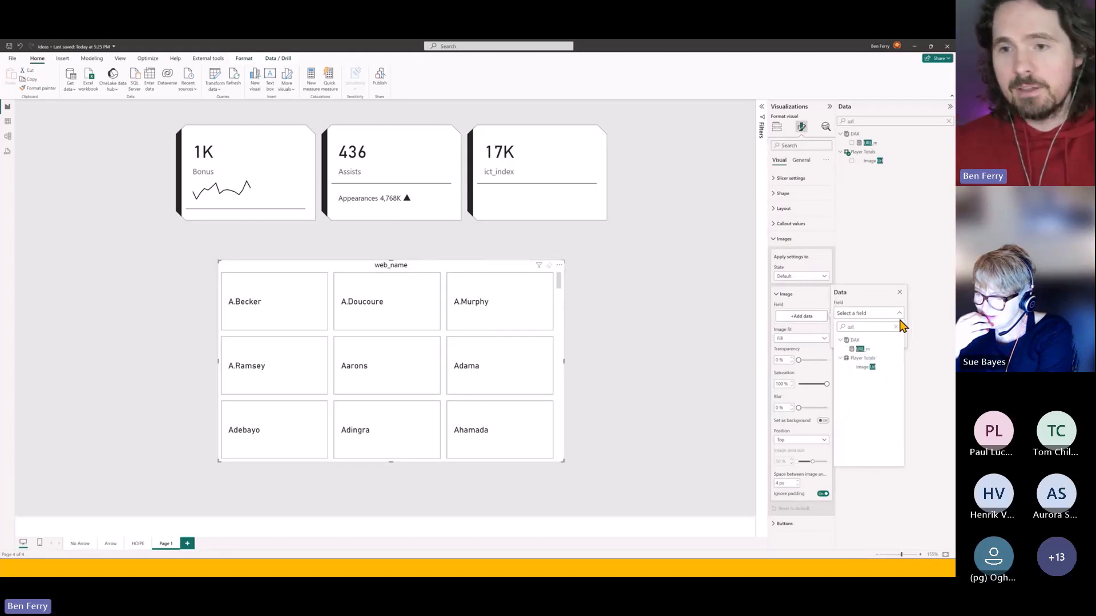
click(873, 368)
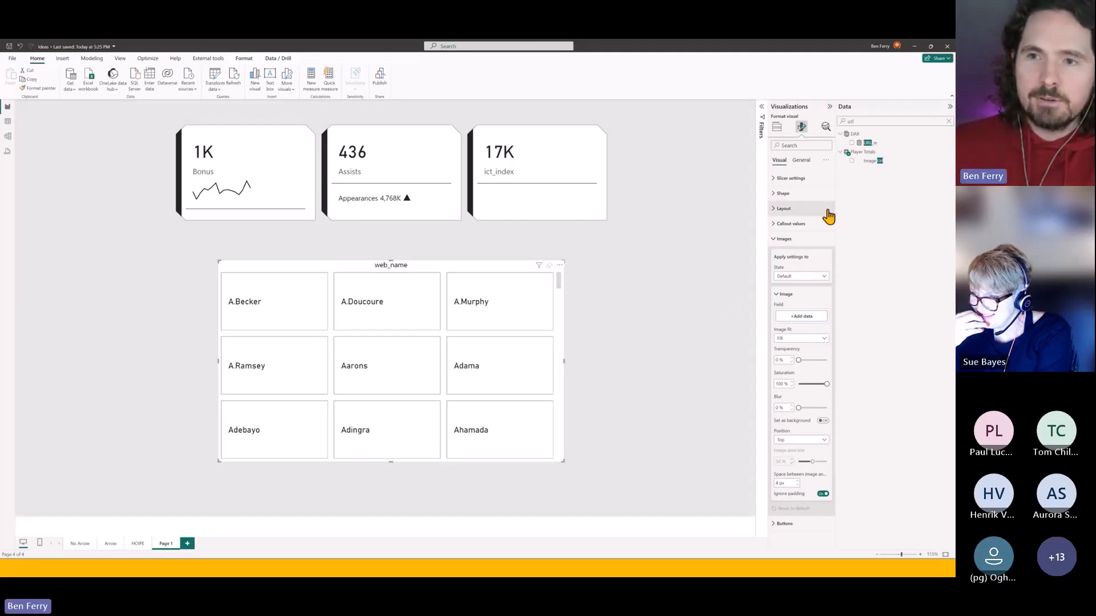
drag(876, 163, 809, 318)
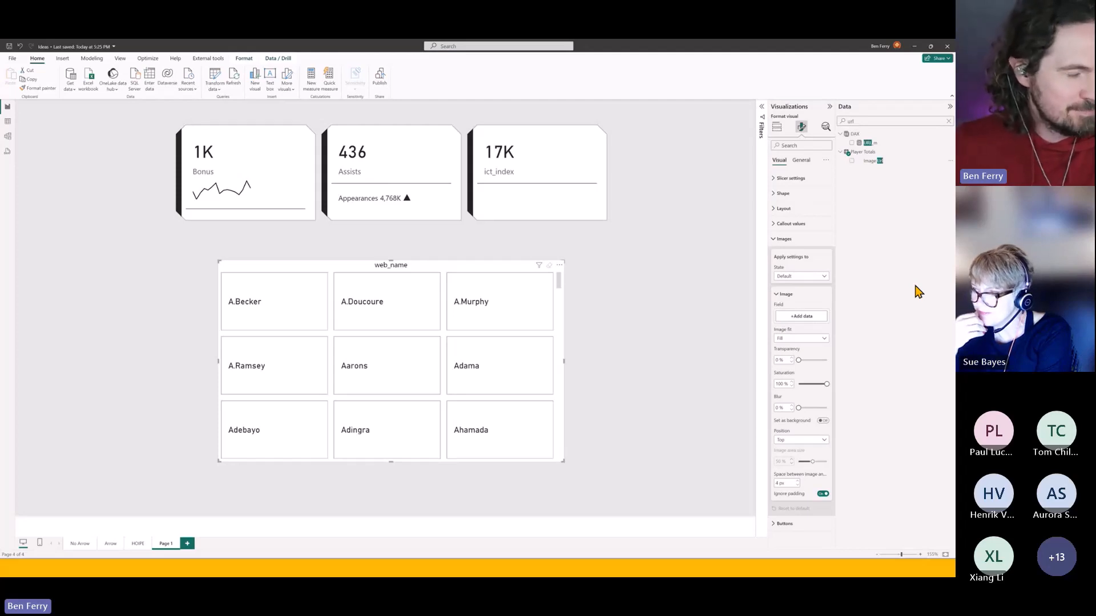
Step: Assign the URL_m measure as the image field of the web_name slicer
click(810, 319)
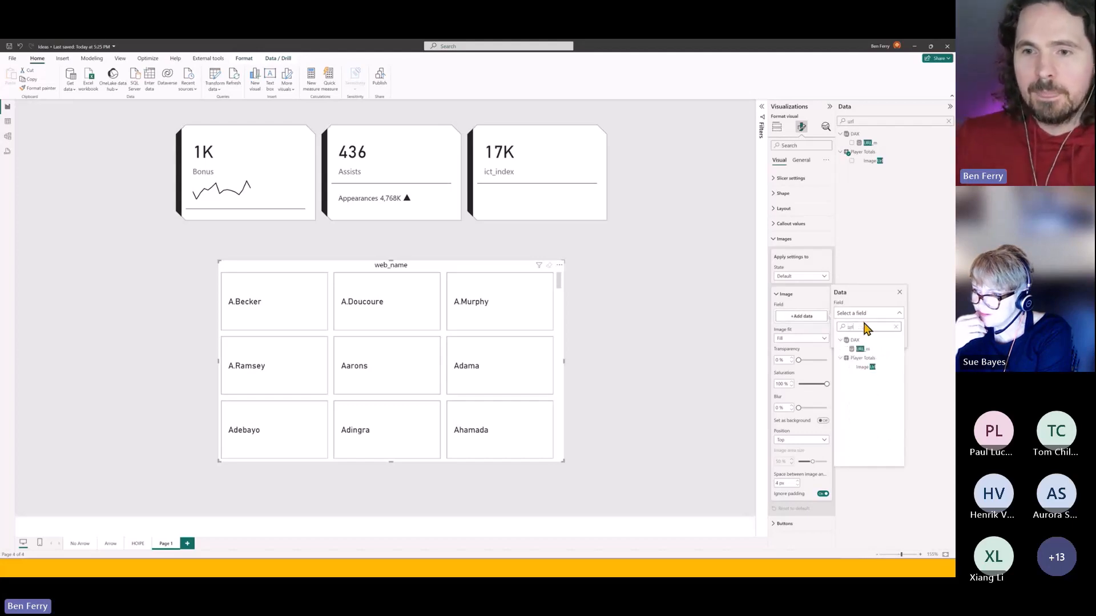
click(864, 349)
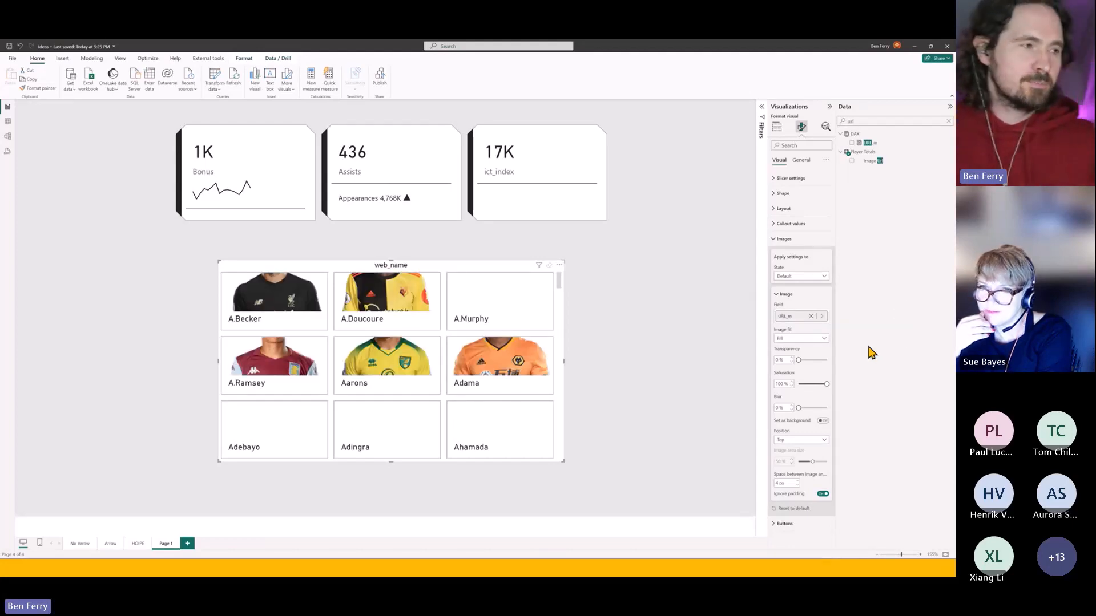
Step: Examine the DAX formula of the URL_m measure without changing it
click(868, 143)
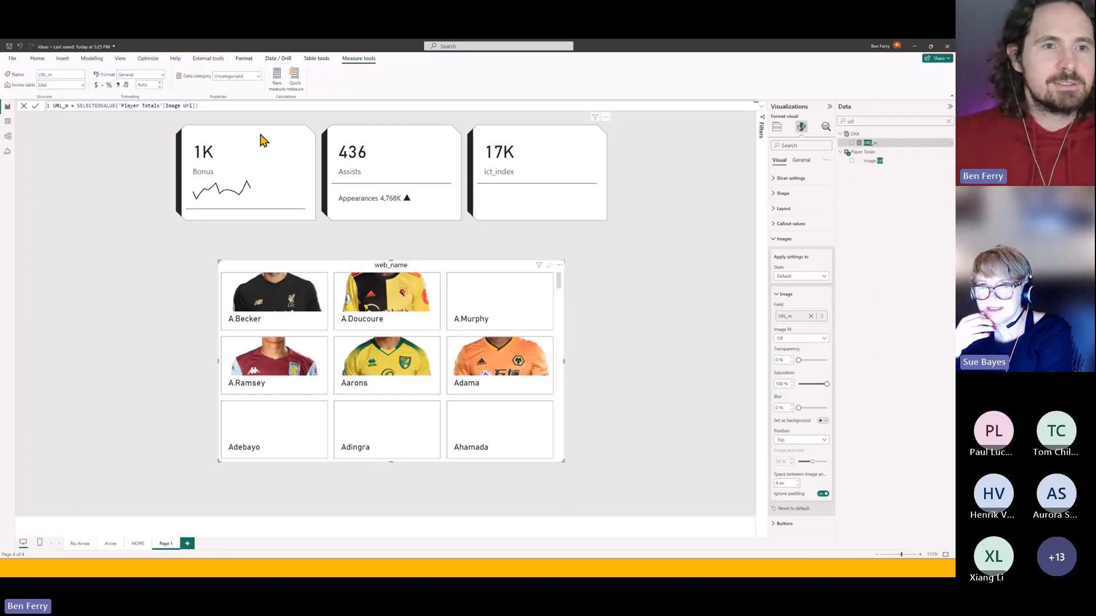
click(256, 105)
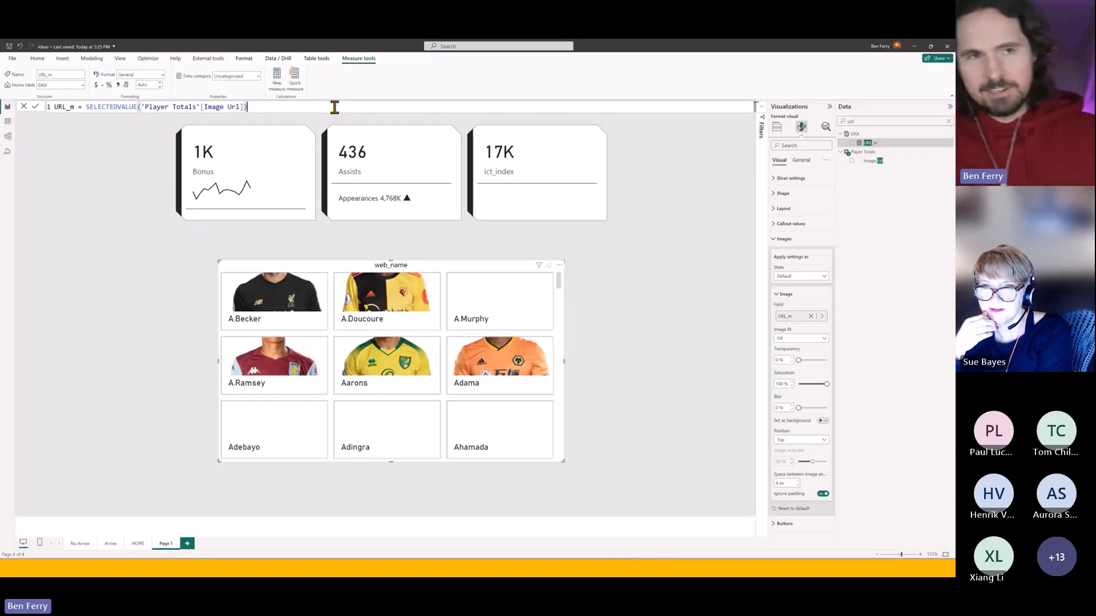
key(Escape)
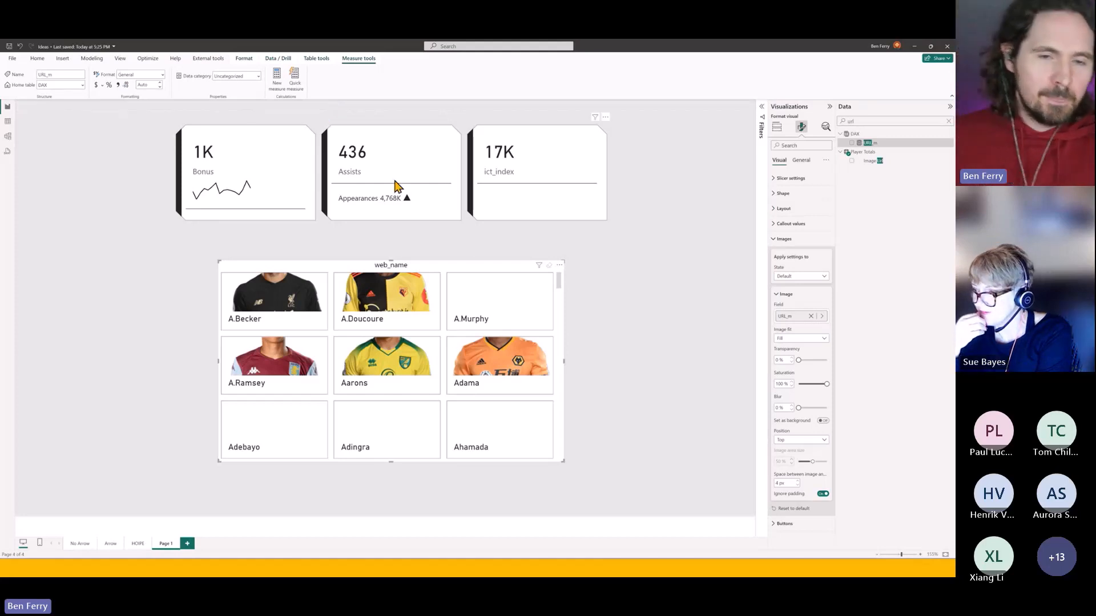
Step: Move the web_name slicer toward the left edge of the report page to free space beside it
drag(471, 275, 320, 273)
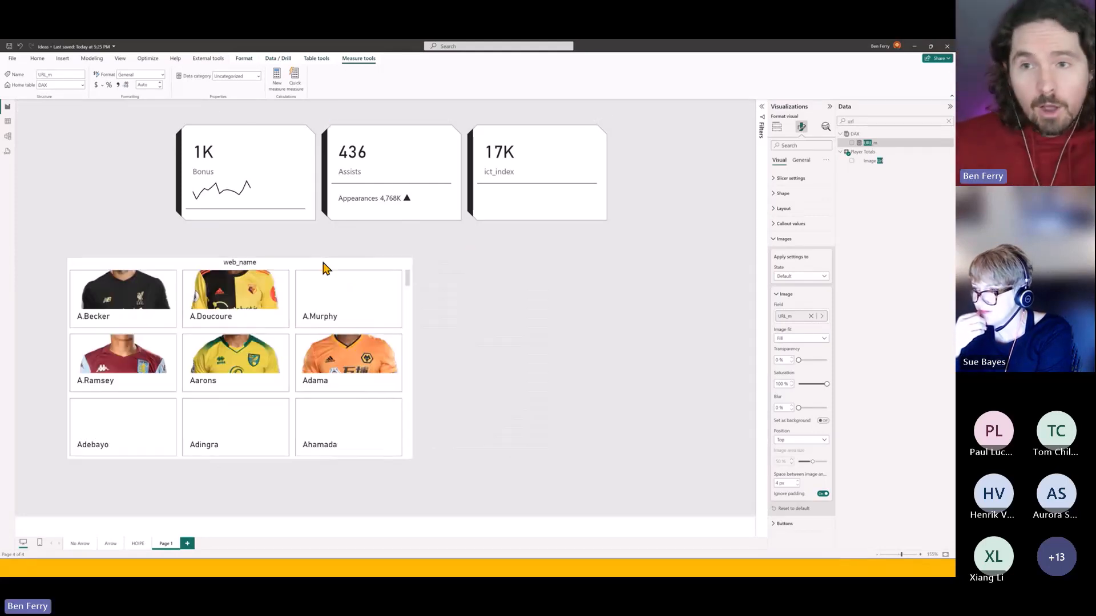
click(531, 275)
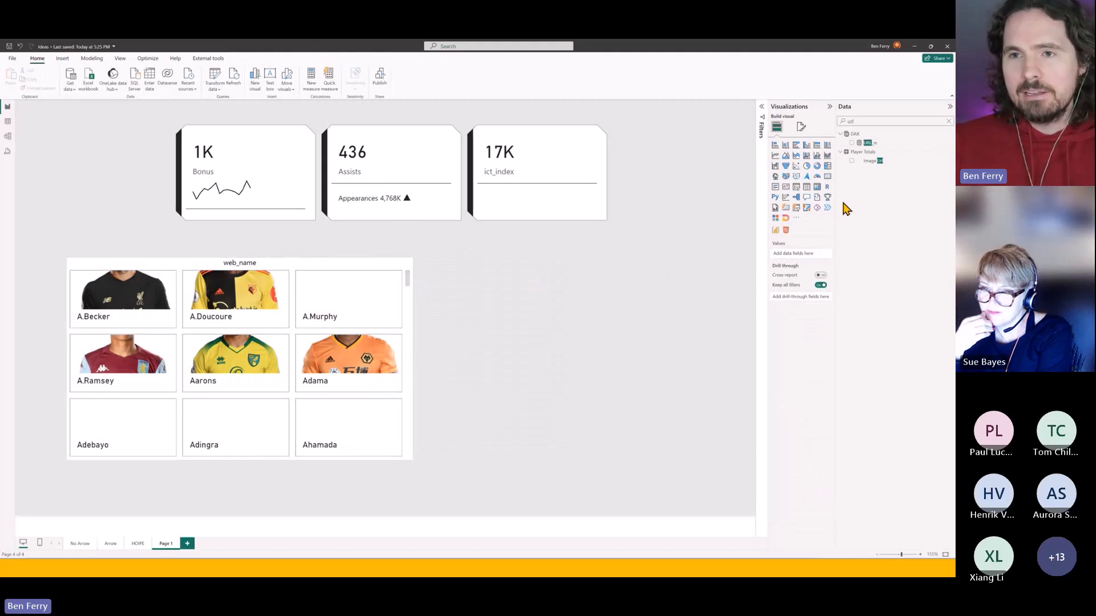
Step: Add an Image Url visual beside the web_name slicer, convert it to the new slicer type and make it taller
click(851, 161)
drag(561, 316, 631, 317)
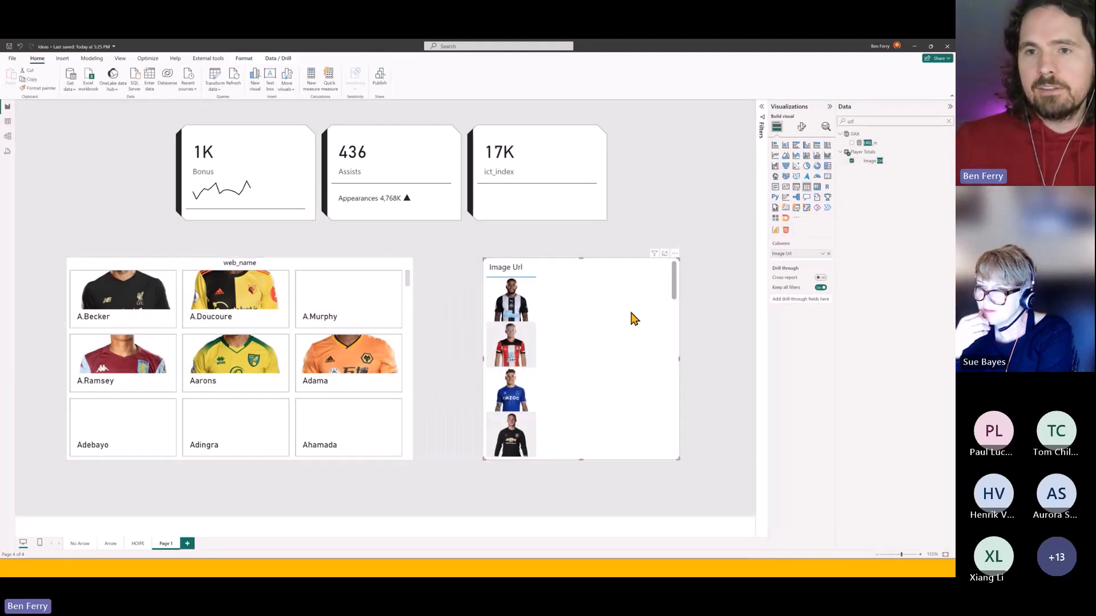
click(797, 209)
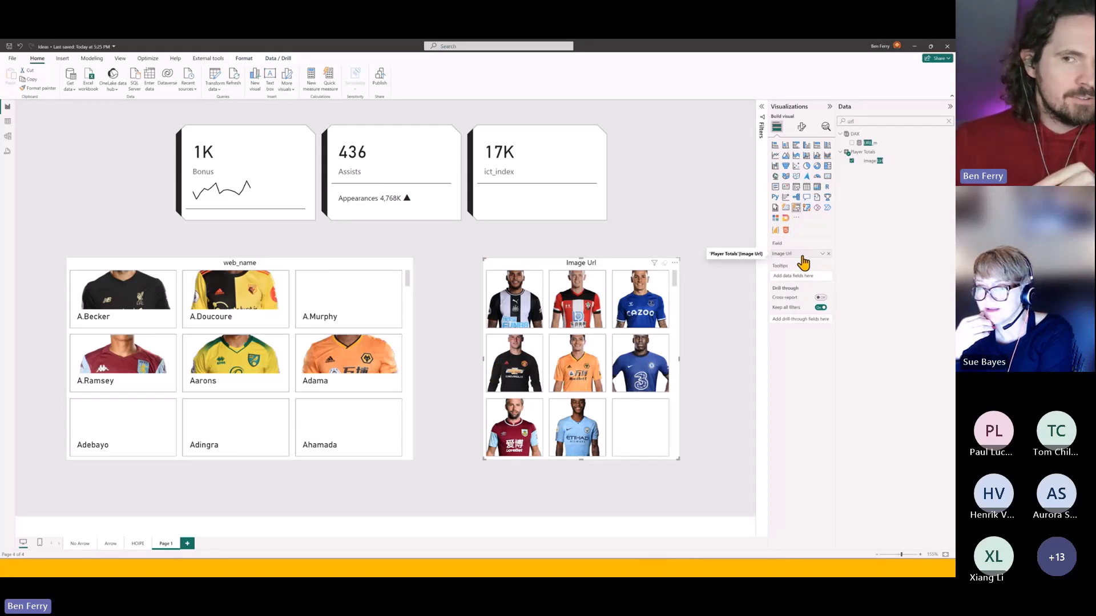
drag(581, 259, 583, 236)
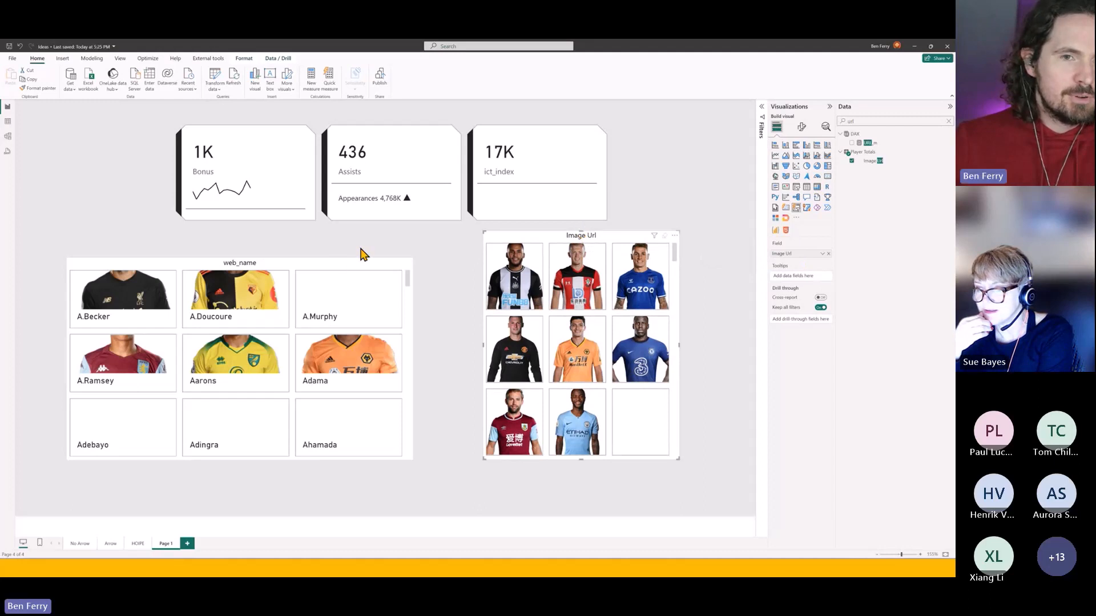
click(336, 266)
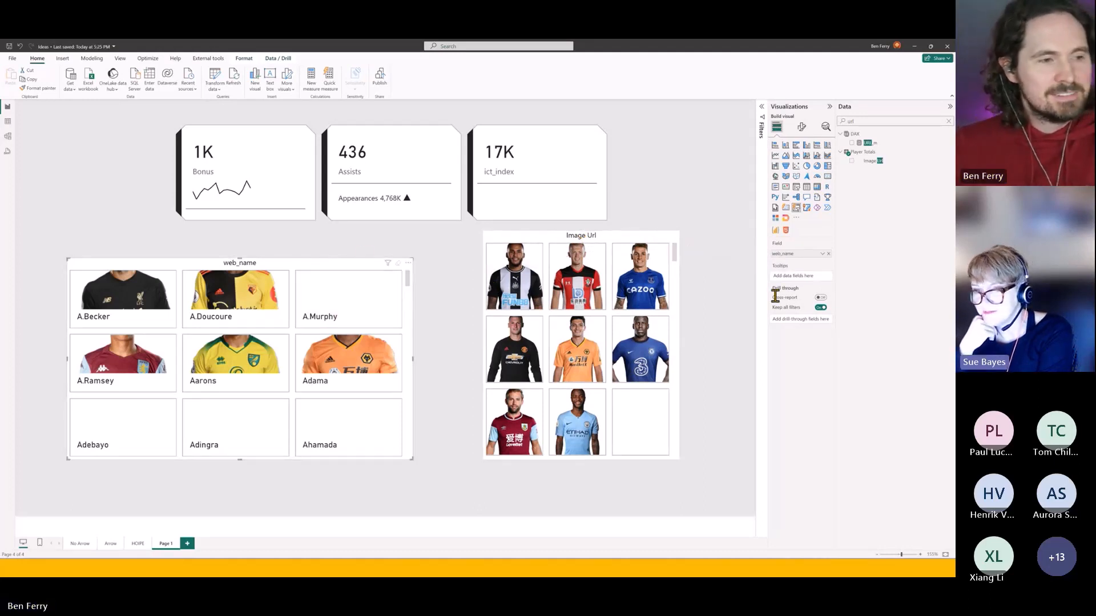
Step: Delete the Image Url slicer, centre the web_name slicer below the cards and make it slightly taller
click(512, 238)
key(Delete)
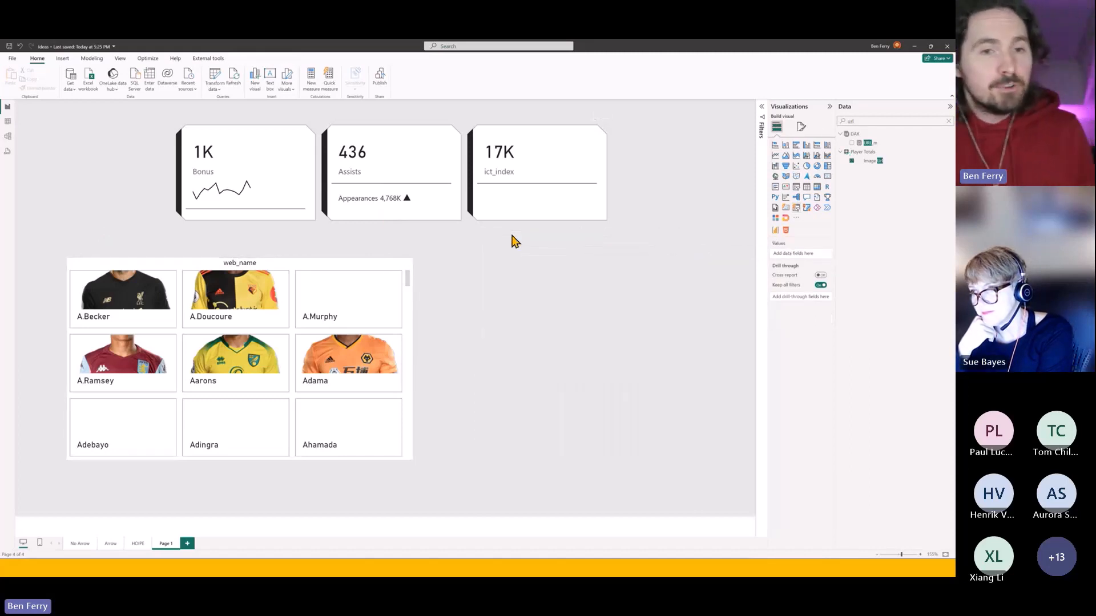
drag(331, 263, 474, 268)
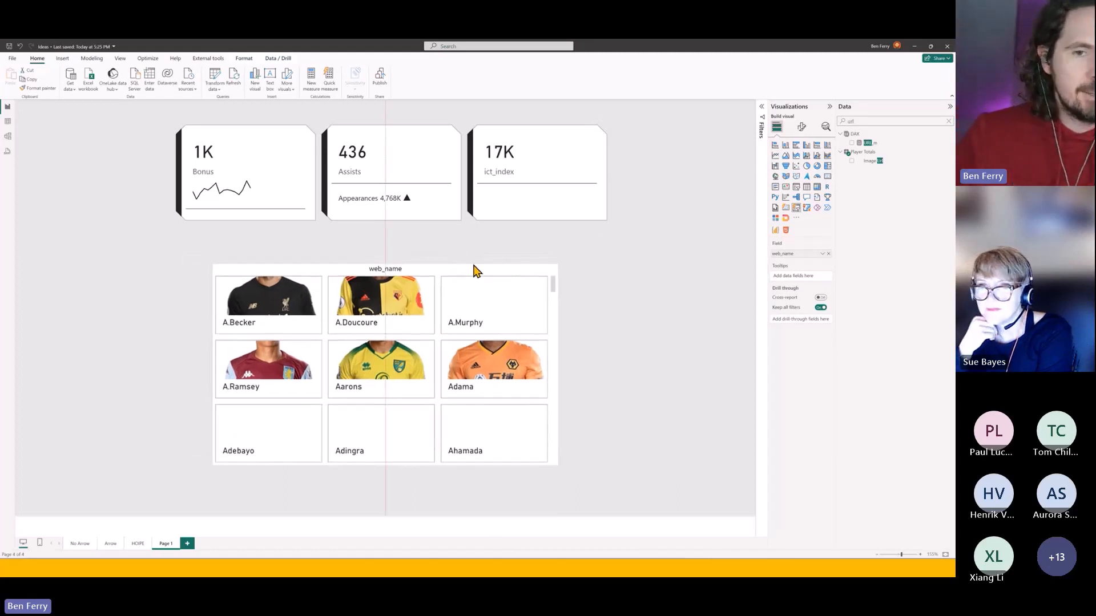
drag(385, 264, 385, 253)
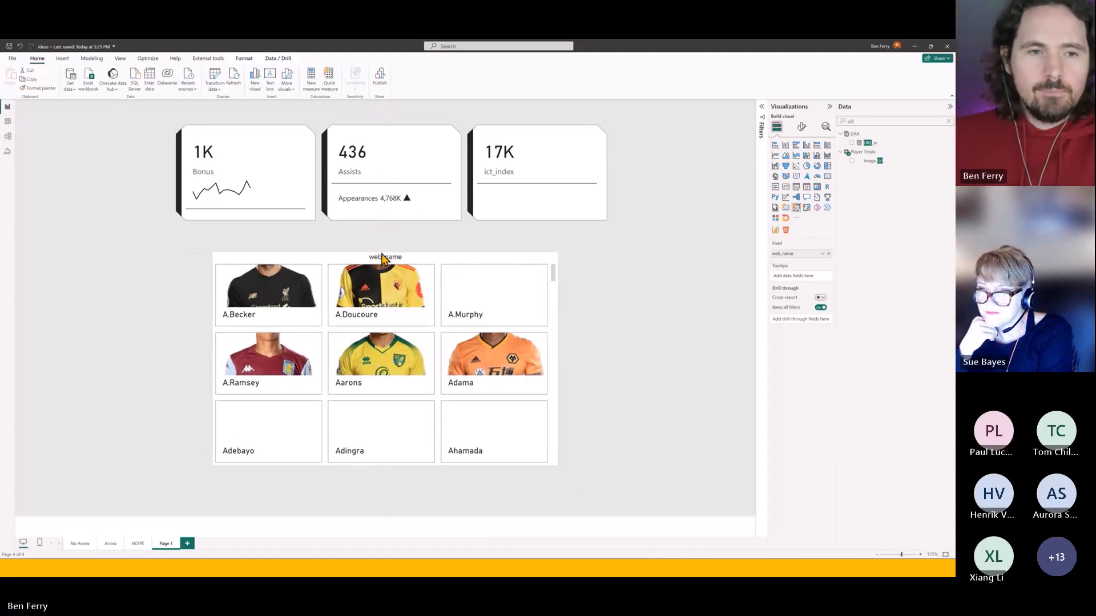
Step: Set the web_name slicer's image position to Right and scroll through the player buttons to check the layout
click(801, 130)
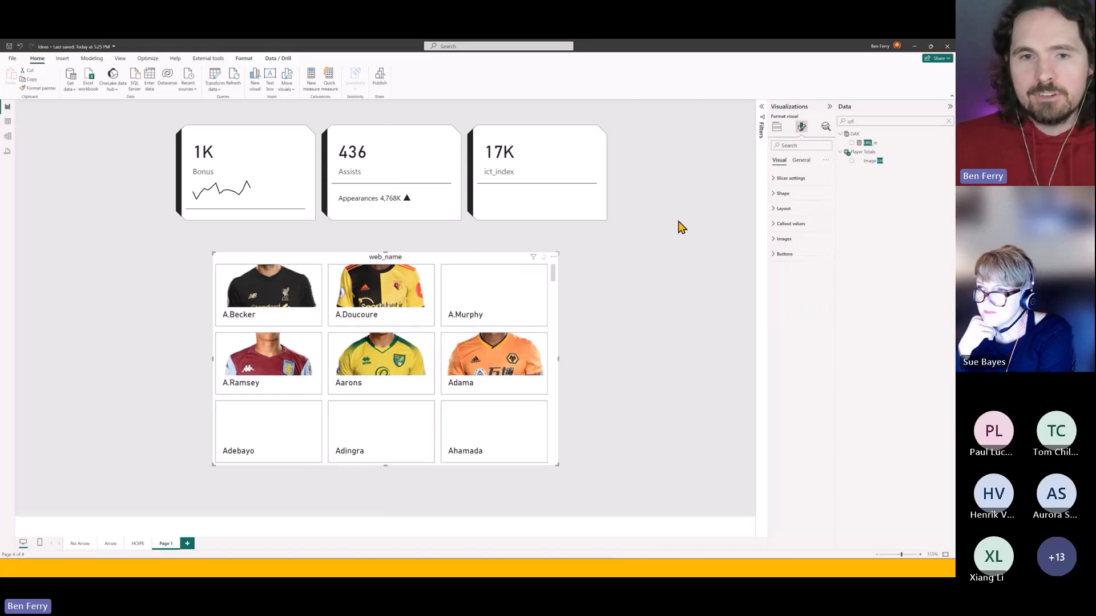
click(784, 239)
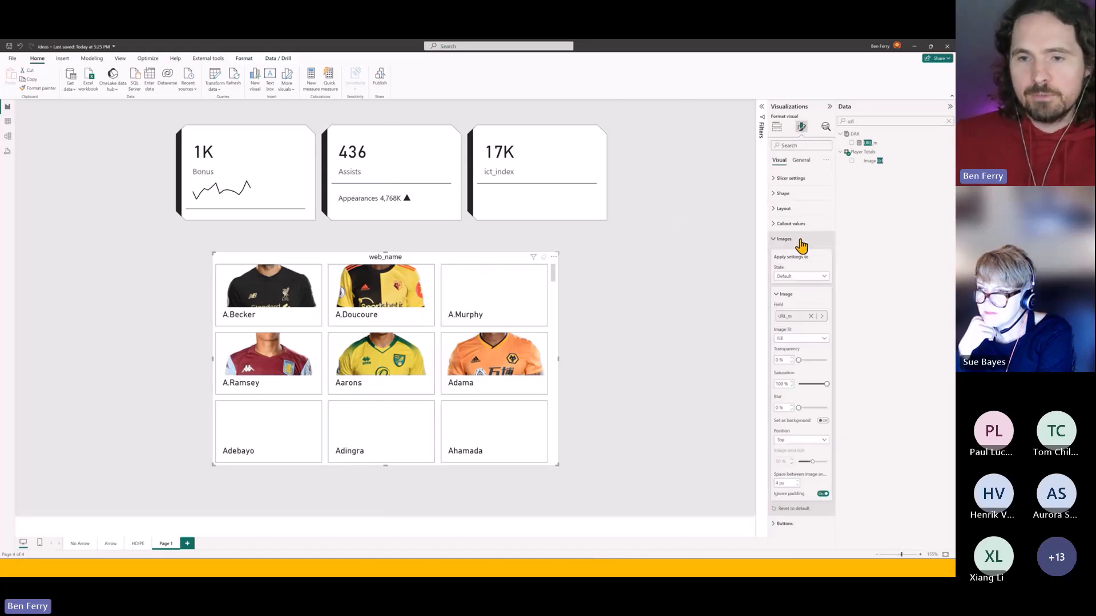
click(797, 441)
click(796, 458)
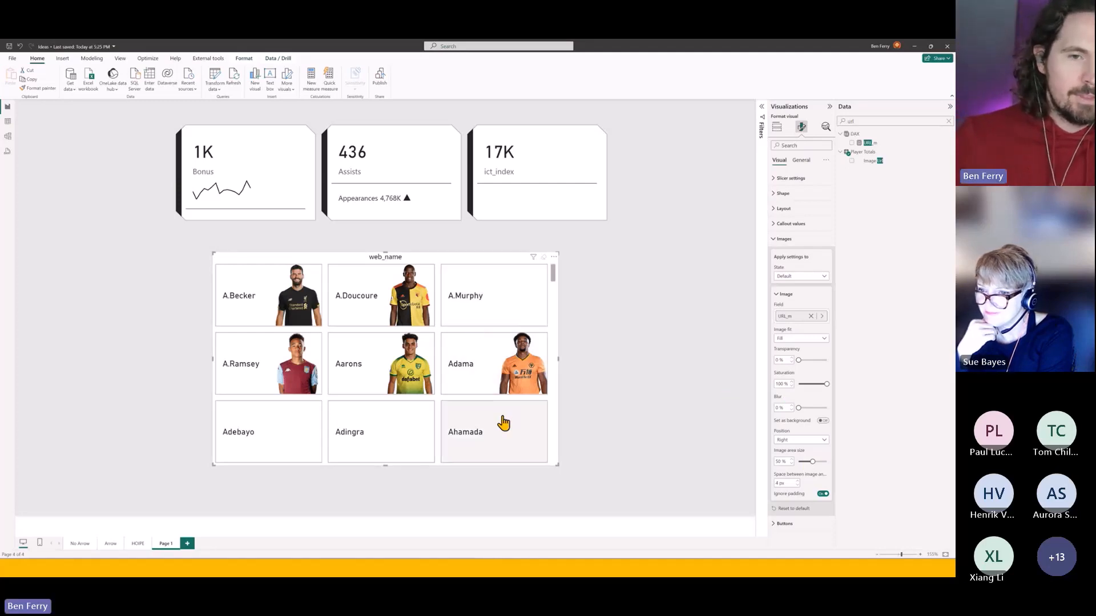
scroll(385, 397, down, 1)
scroll(392, 396, up, 1)
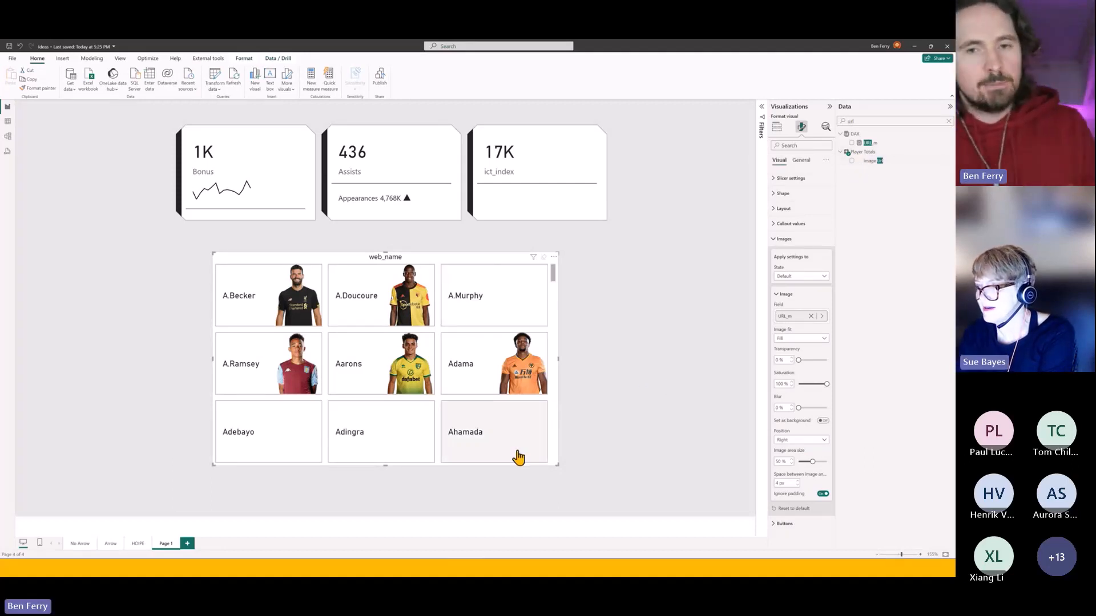
scroll(518, 457, down, 2)
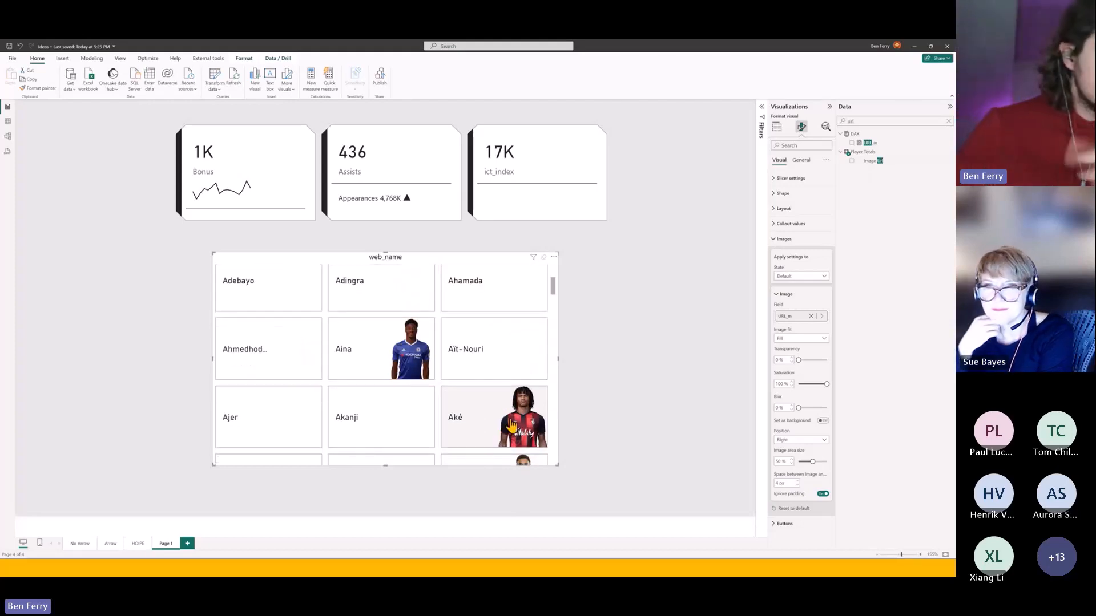
scroll(509, 403, up, 3)
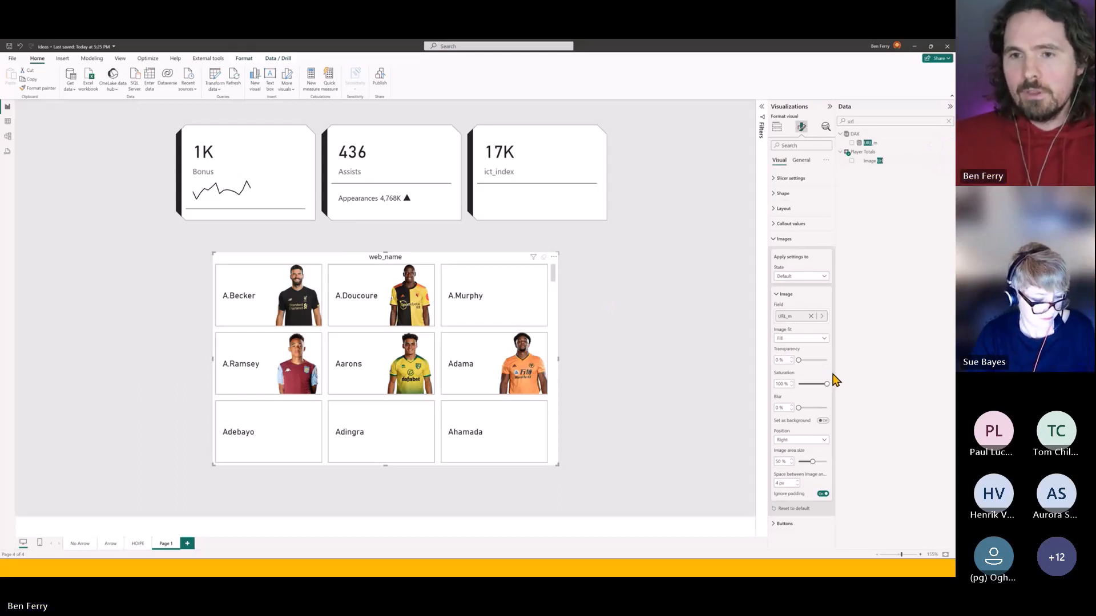
Step: Set the image saturation to 0 % for the Hover state of the web_name slicer
click(819, 276)
click(801, 300)
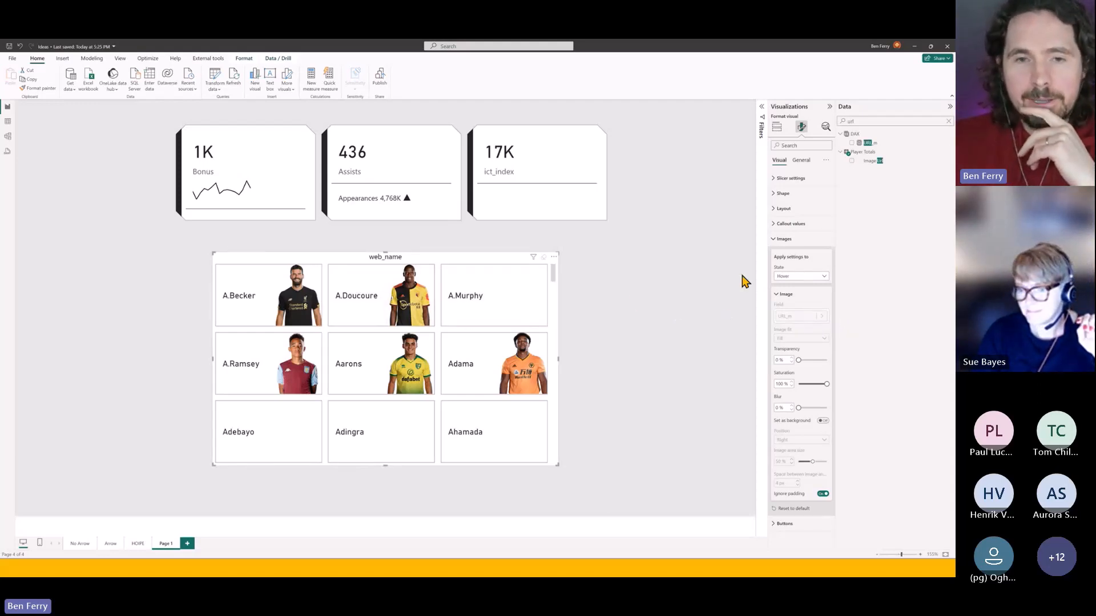
click(805, 277)
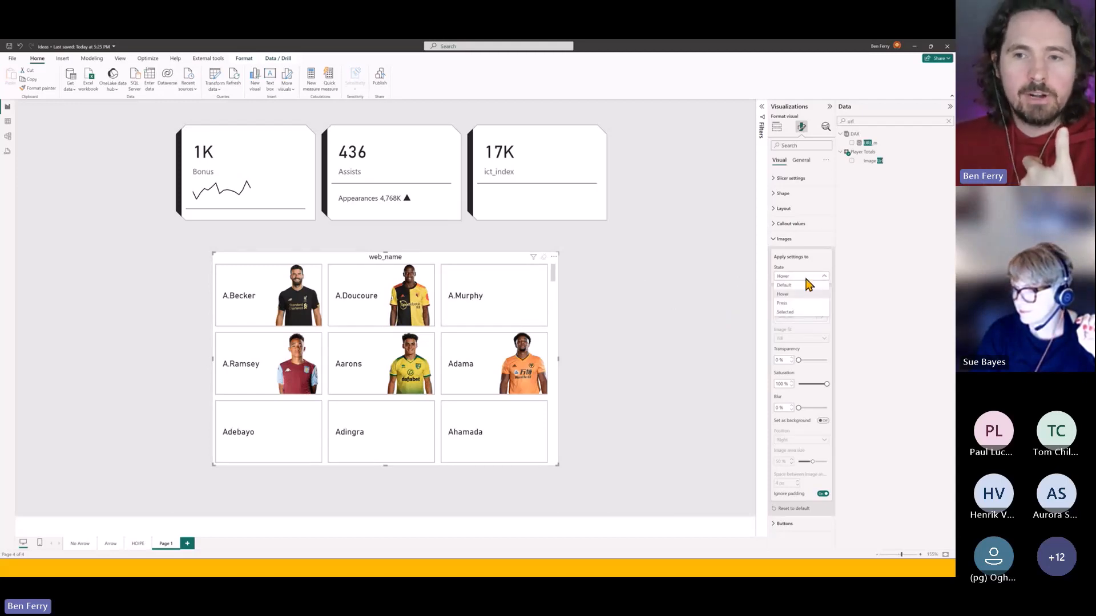
click(806, 296)
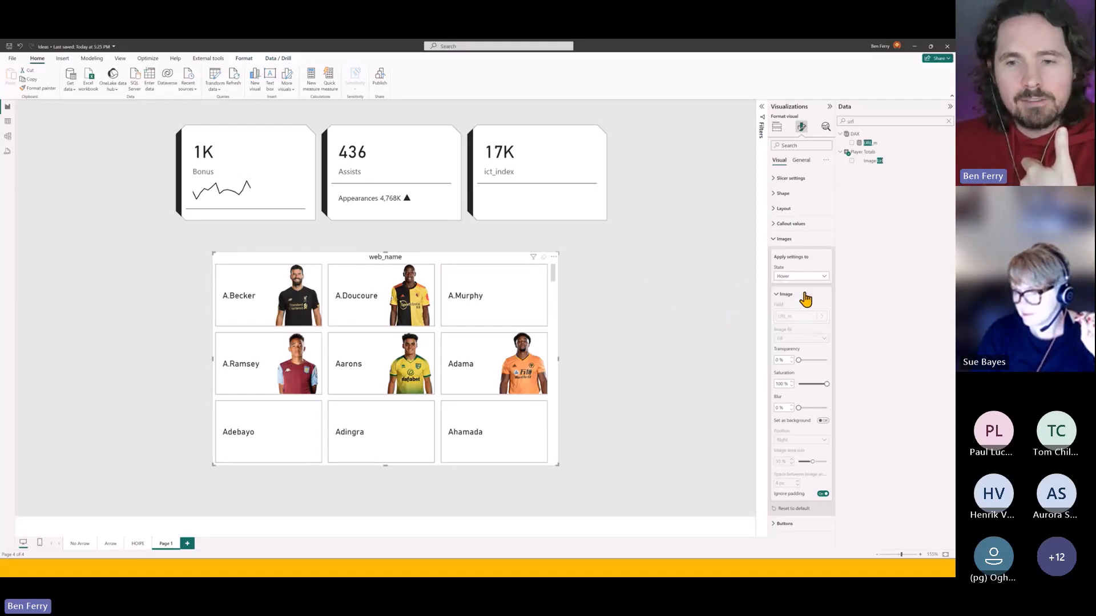
drag(825, 384, 782, 385)
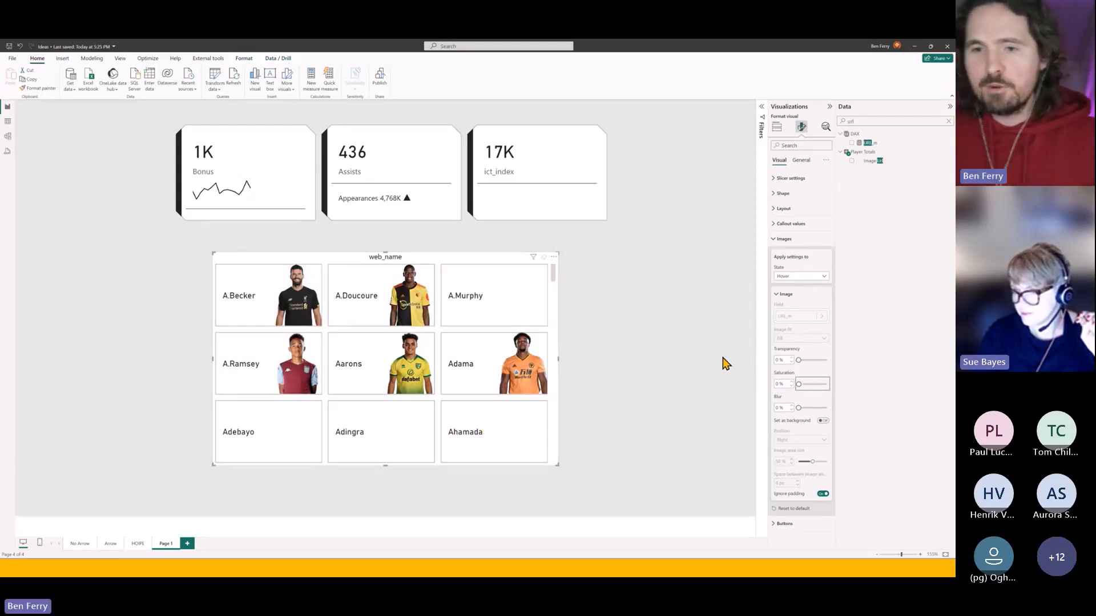
Step: Set the slicer image blur to 100 % for both the Hover and Default states
drag(798, 408, 827, 407)
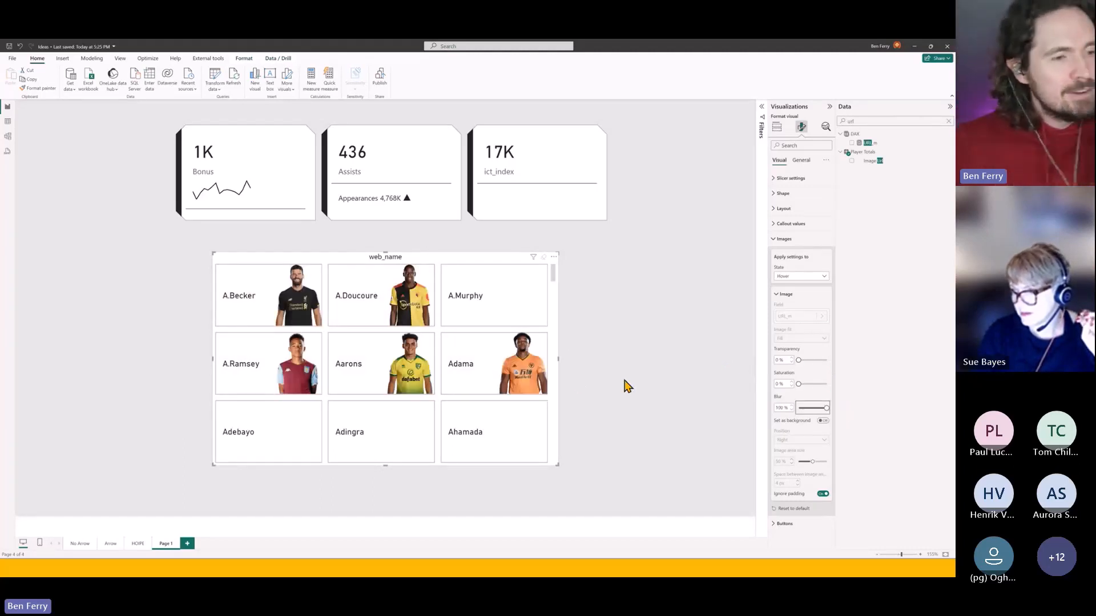
click(790, 278)
click(793, 288)
drag(798, 408, 836, 406)
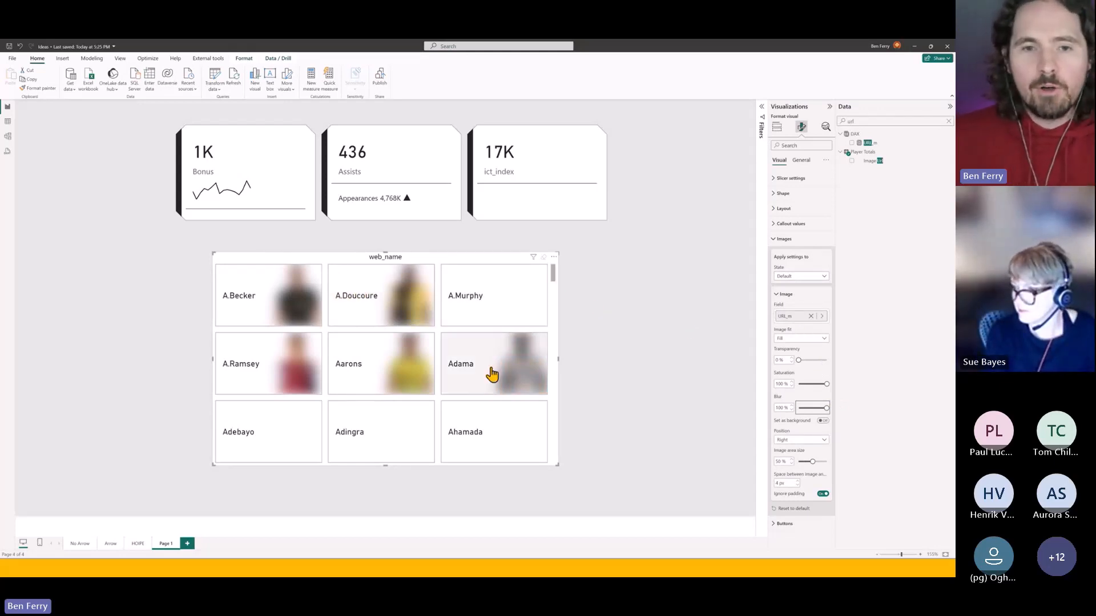
Step: Set the slicer image blur back to 0 % for both the Hover and Default states
click(801, 276)
click(802, 297)
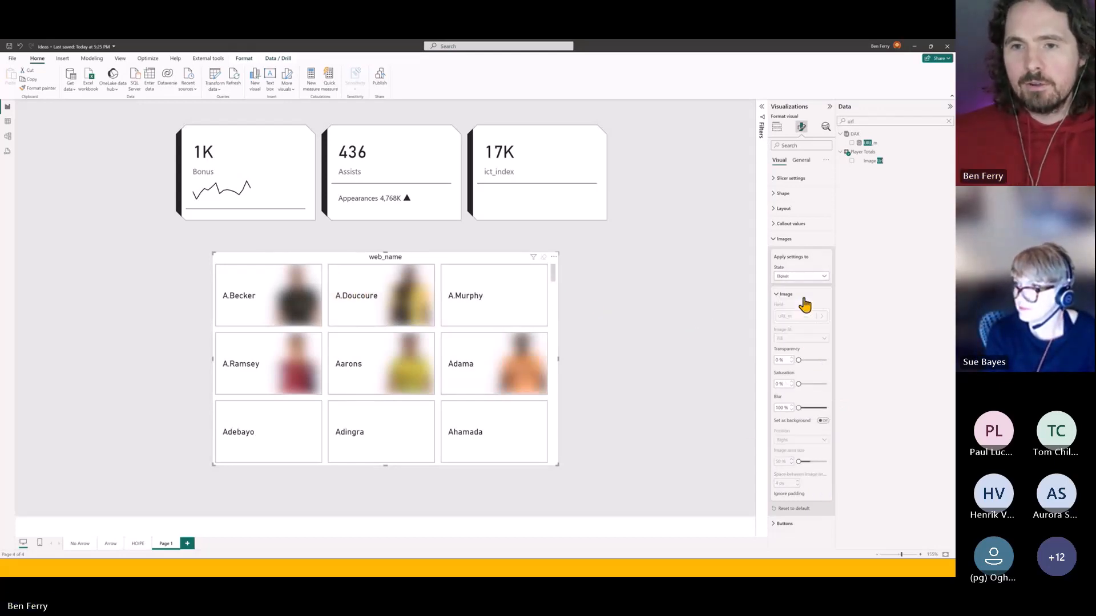
drag(825, 408, 789, 412)
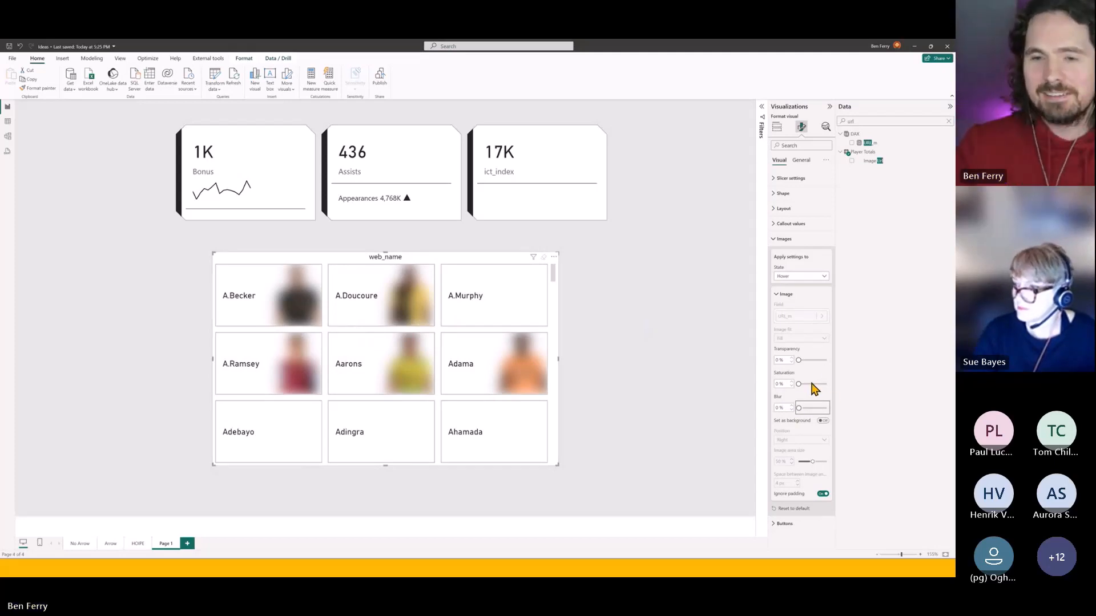
click(794, 277)
click(790, 287)
drag(826, 408, 763, 416)
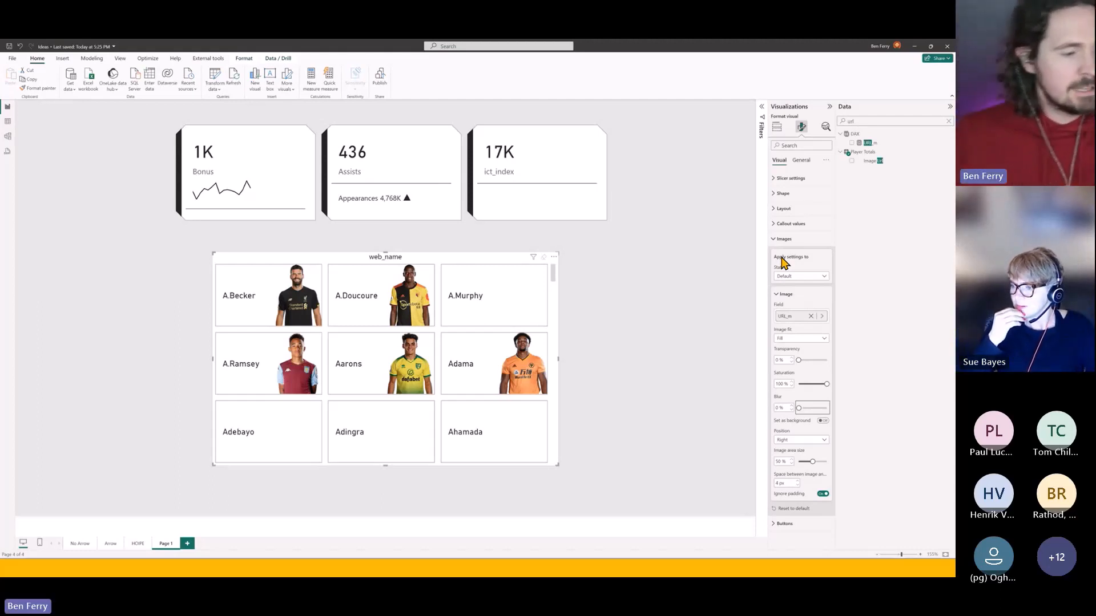
Step: Try an accent bar on the slicer buttons in the Default state and switch it off again
click(780, 239)
click(821, 254)
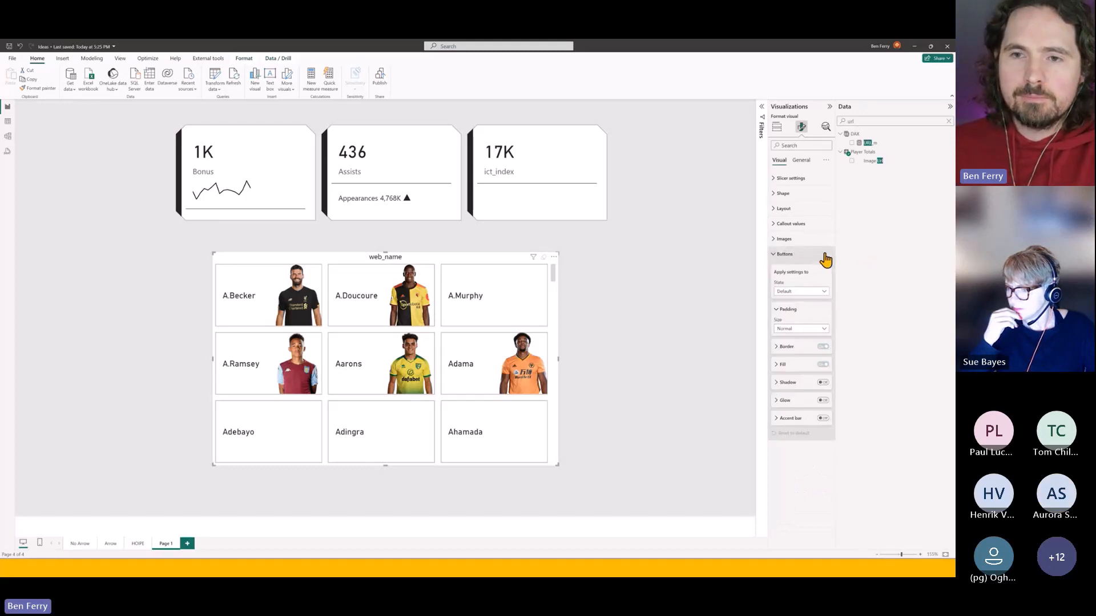
click(821, 418)
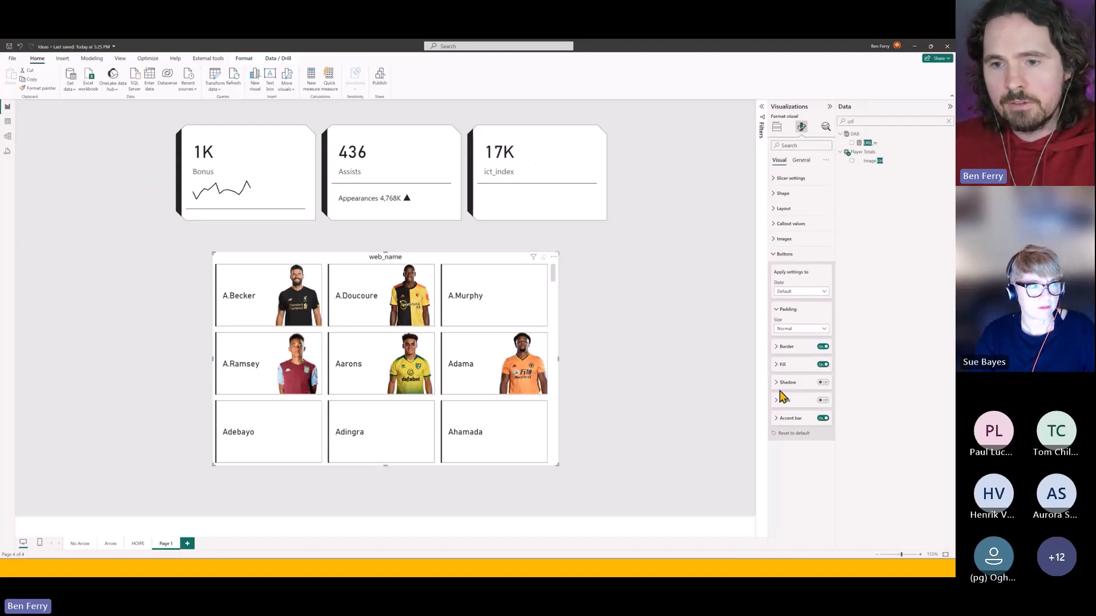
click(822, 418)
click(823, 405)
click(823, 401)
Step: Try a shadow with the Custom position on the slicer buttons and switch it off again
click(822, 382)
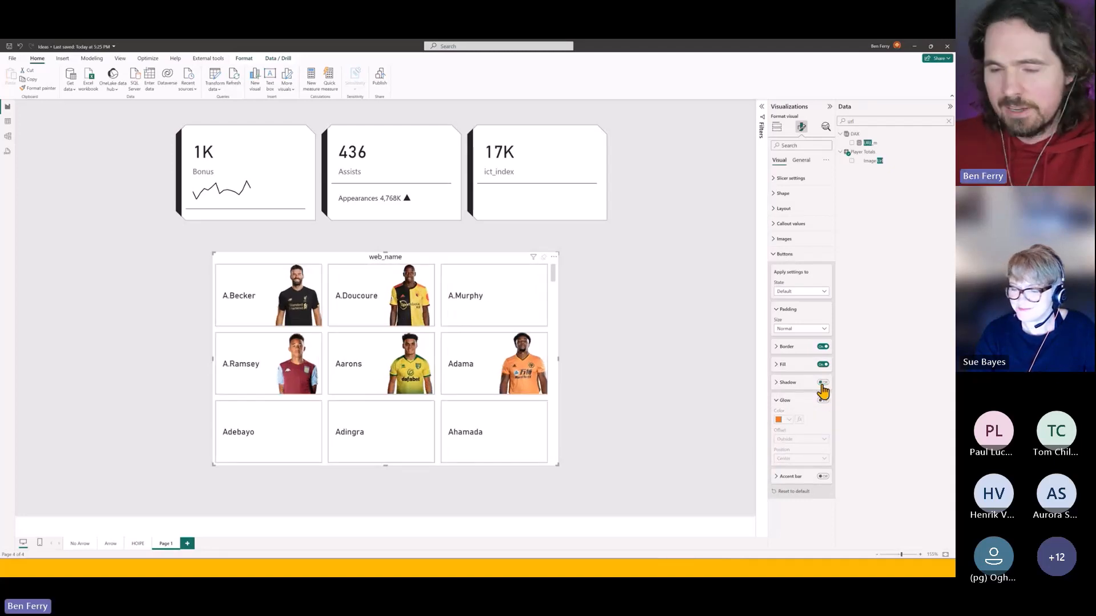
click(801, 383)
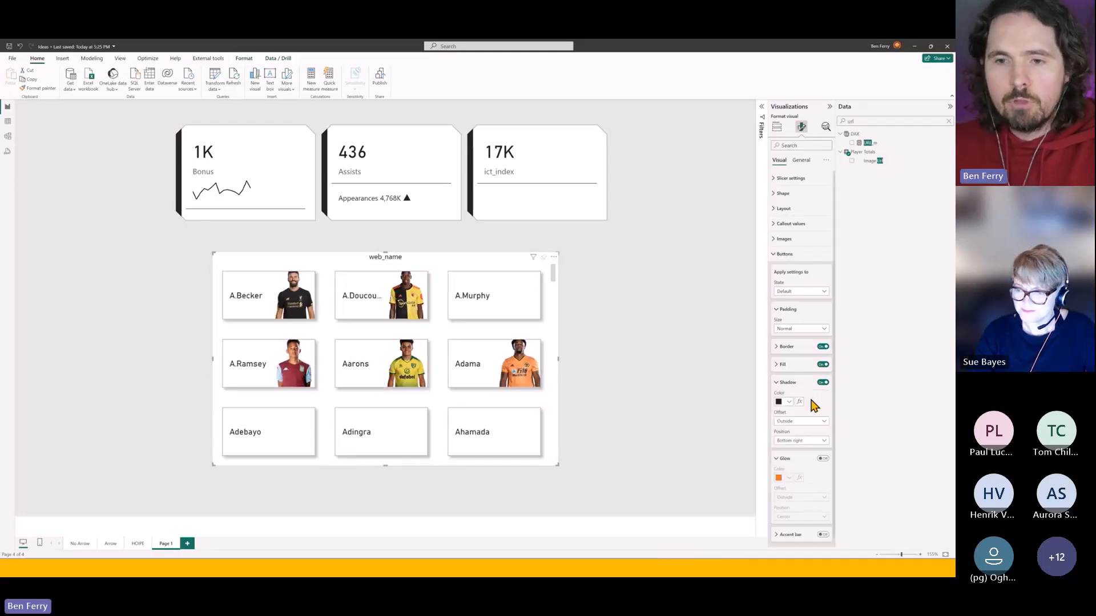
click(817, 442)
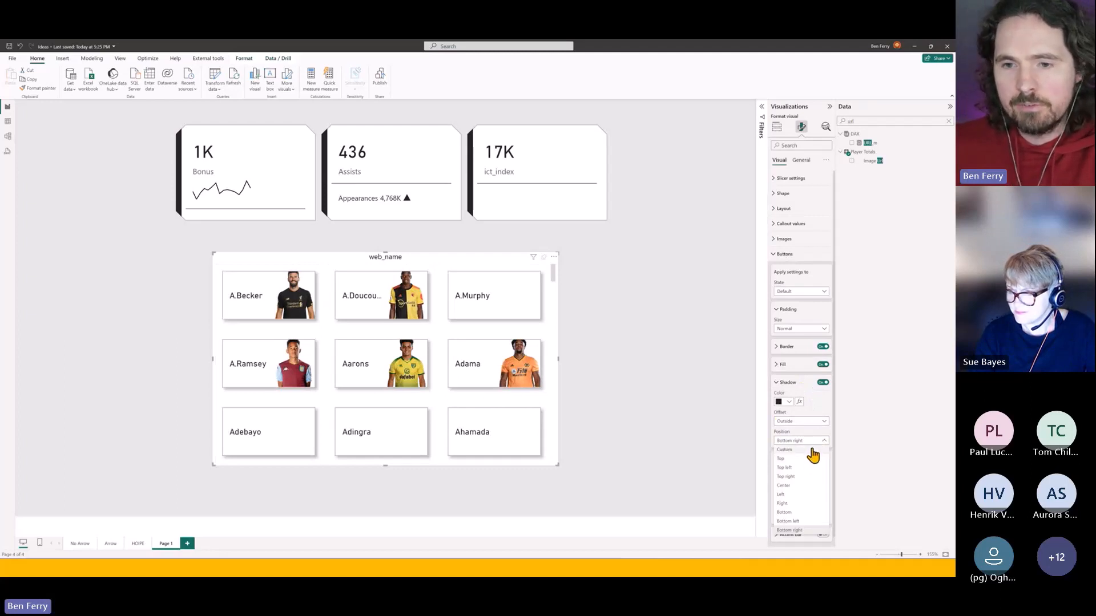
click(810, 450)
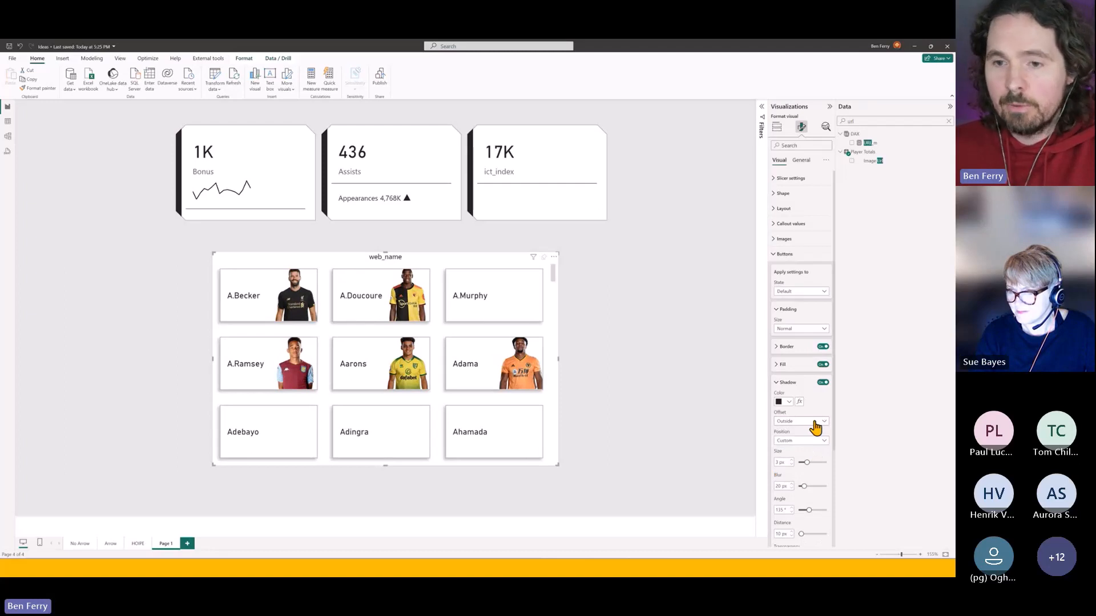
click(823, 383)
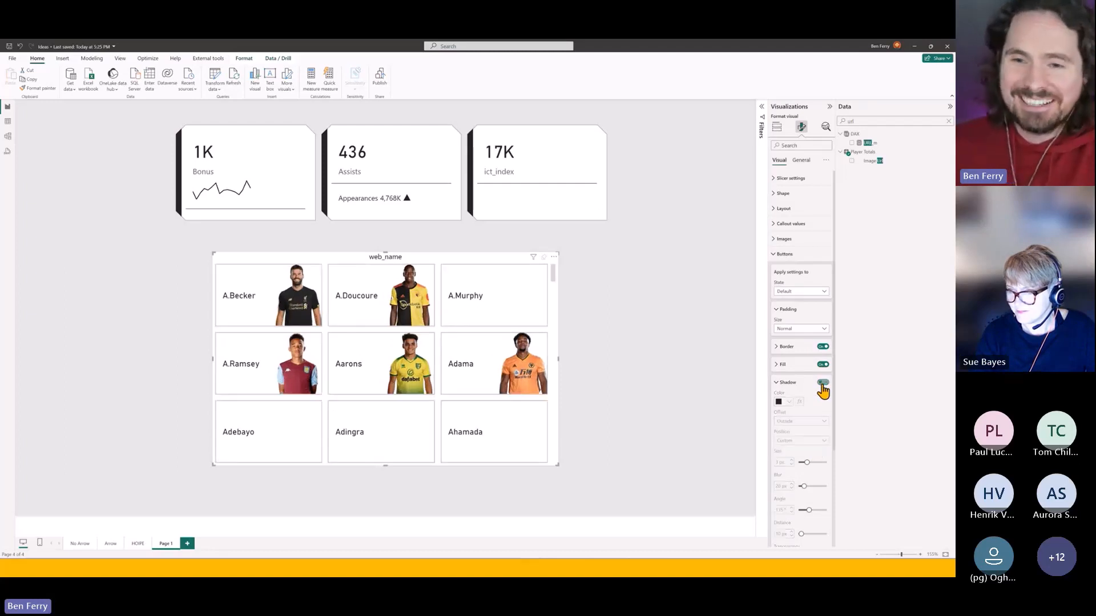
click(792, 383)
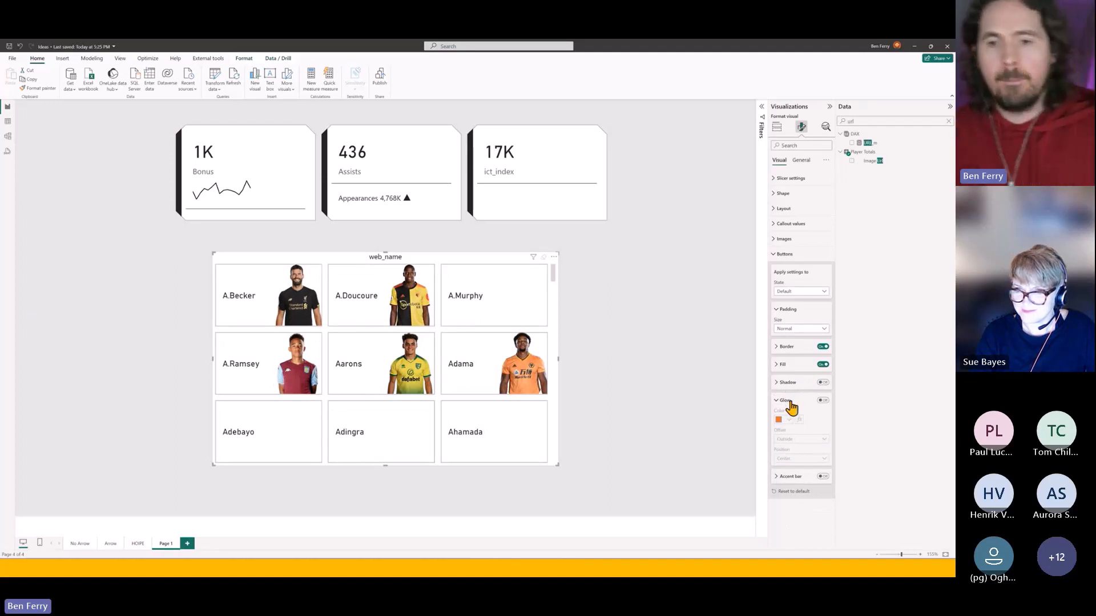
click(790, 403)
Step: Fill the Default-state slicer buttons with orange and replace it with light grey
click(788, 365)
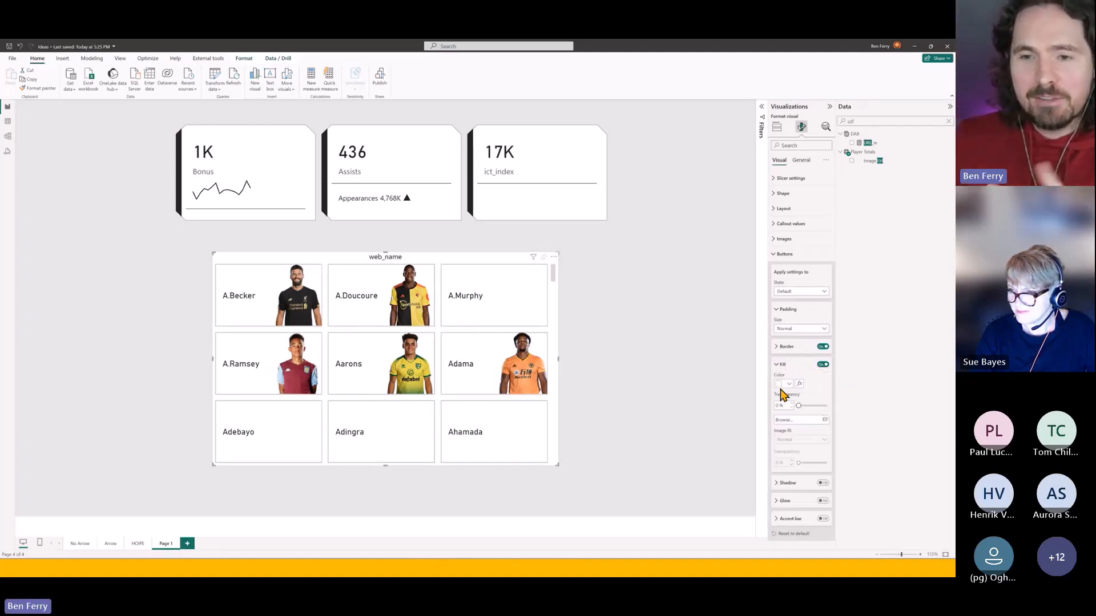
click(782, 388)
click(802, 422)
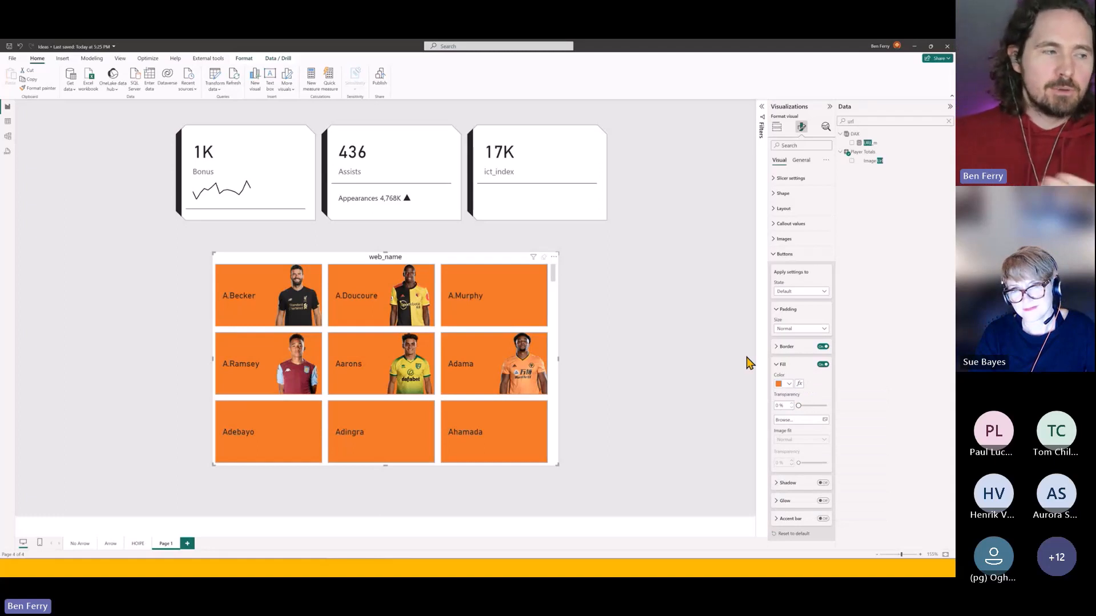
click(783, 383)
click(783, 427)
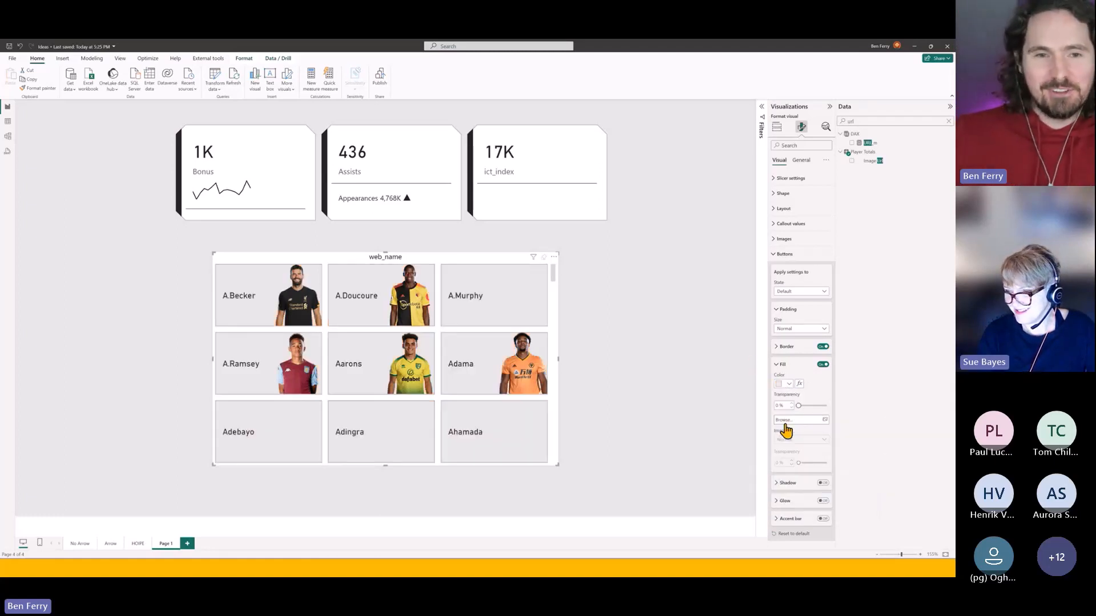
Step: Set the slicer button fill for the Hover state to the purple theme colour
click(822, 329)
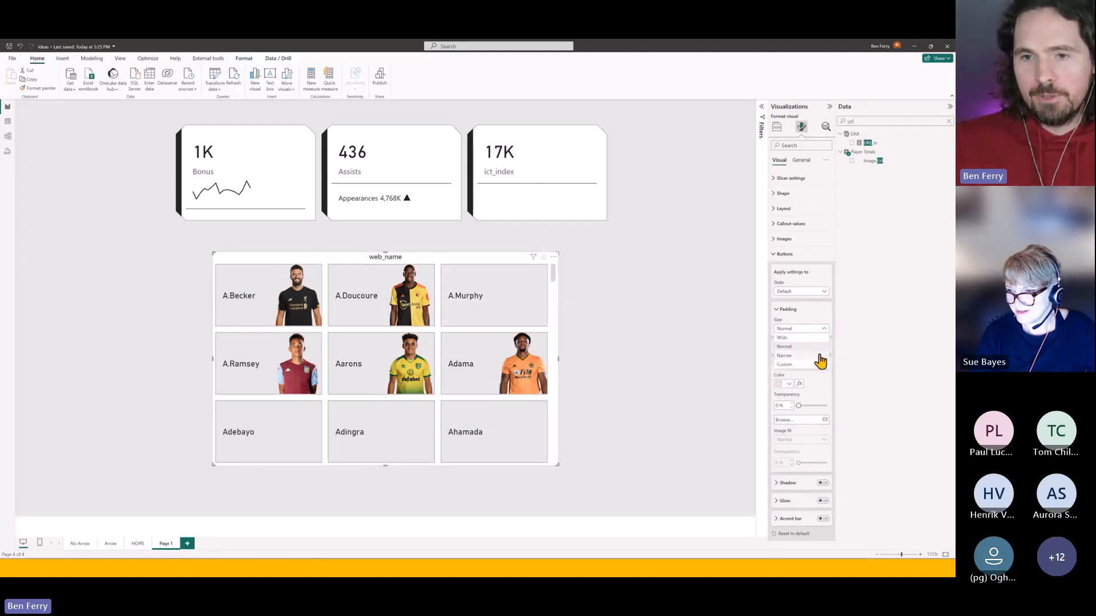
click(806, 292)
click(798, 309)
click(787, 383)
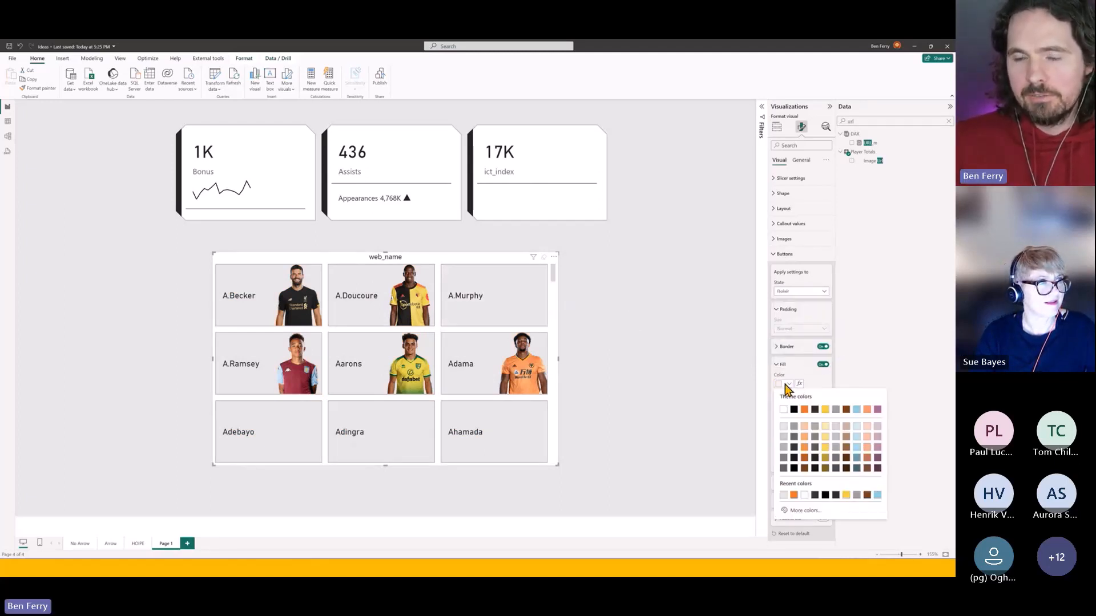
click(876, 411)
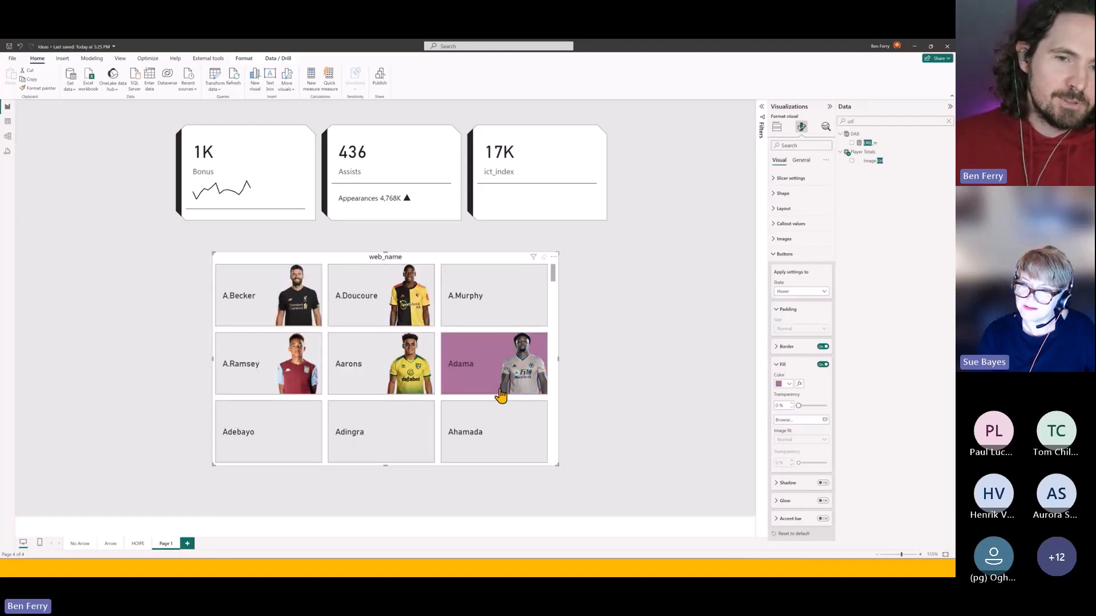
Step: Turn off the fill of the slicer buttons and collapse the button settings
scroll(465, 388, down, 2)
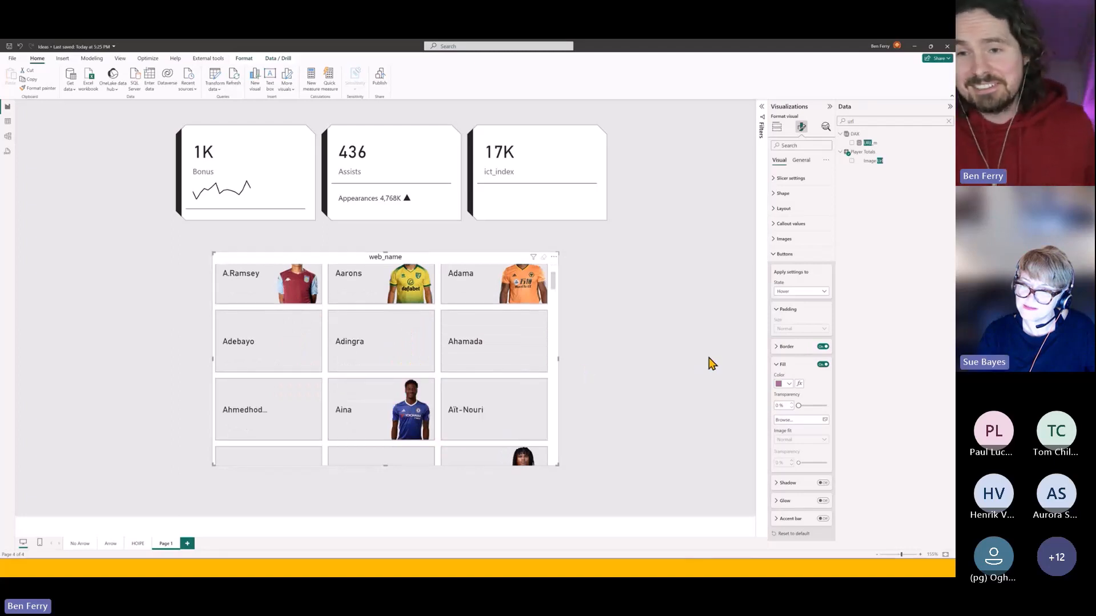
click(822, 365)
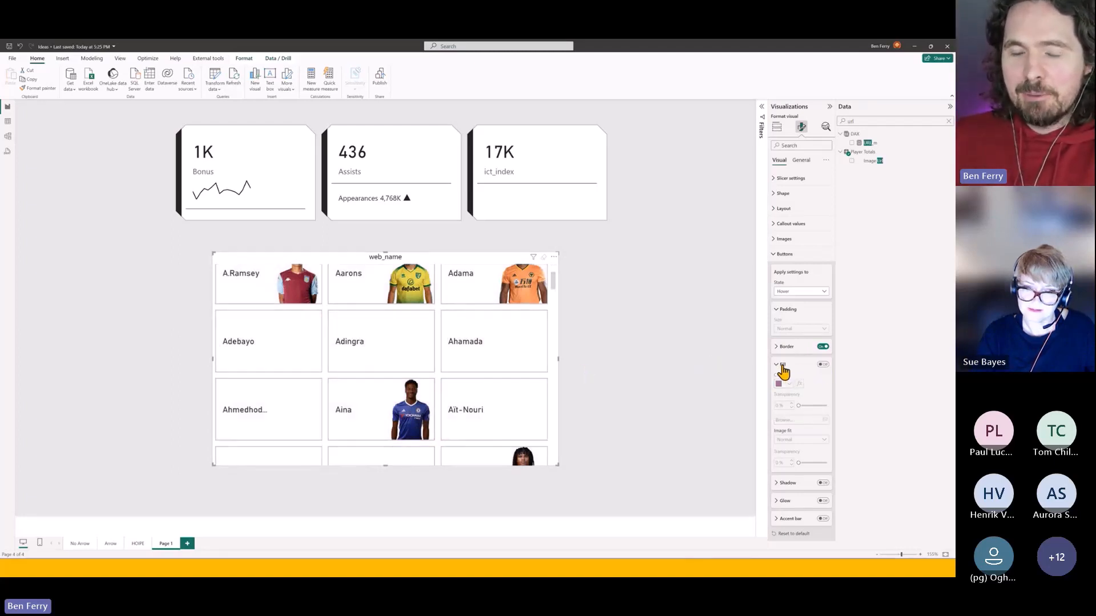
click(787, 254)
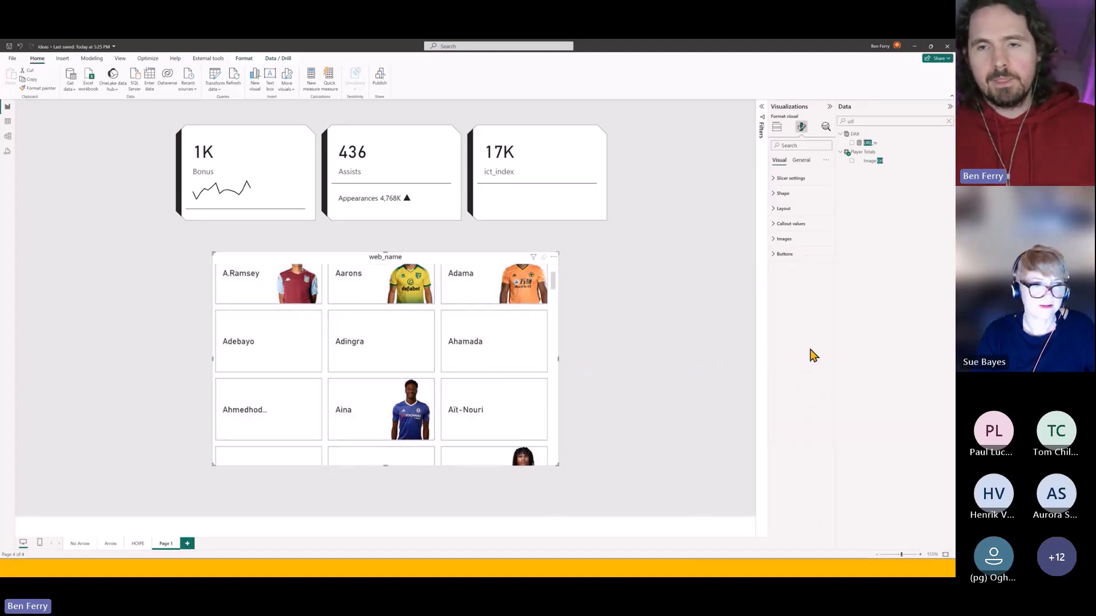
Step: Turn on the label for the slicer's callout values and assign the Slicer Bar measure as its field
scroll(528, 363, up, 2)
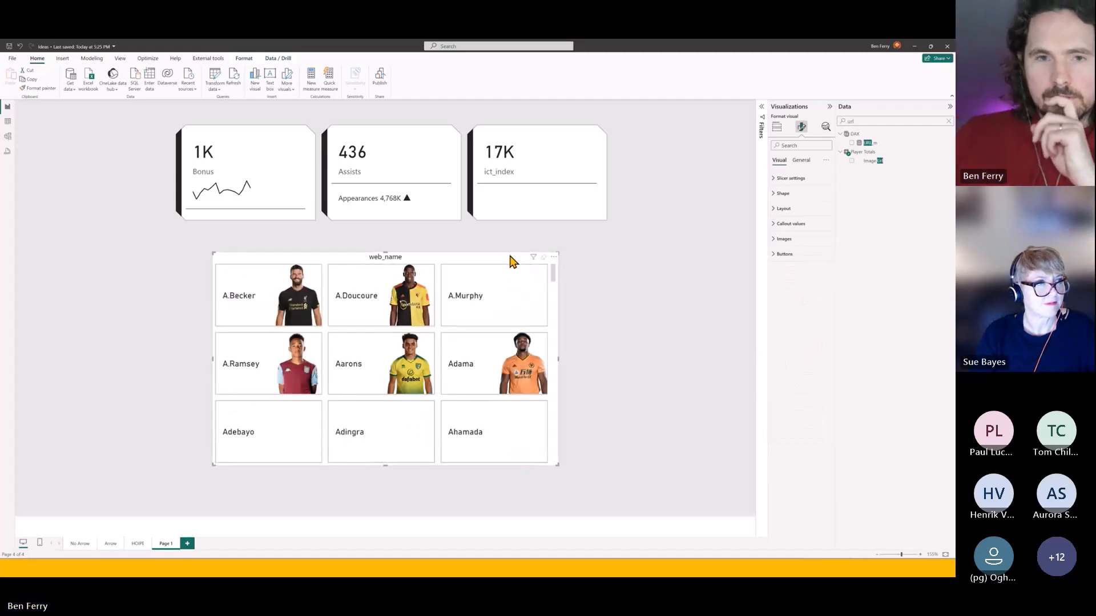
click(800, 225)
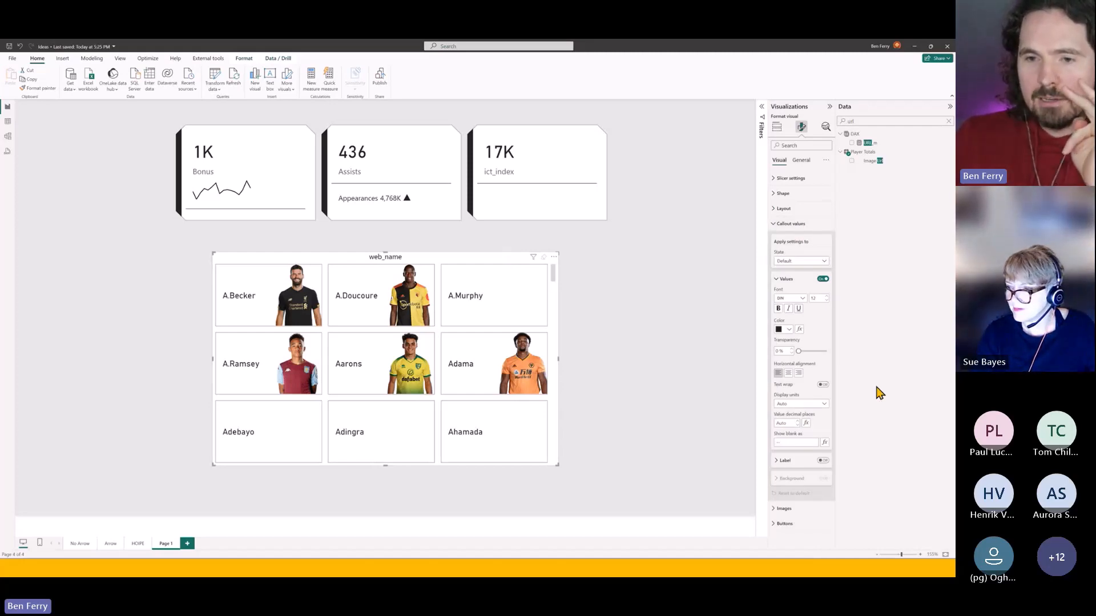
click(820, 461)
click(786, 460)
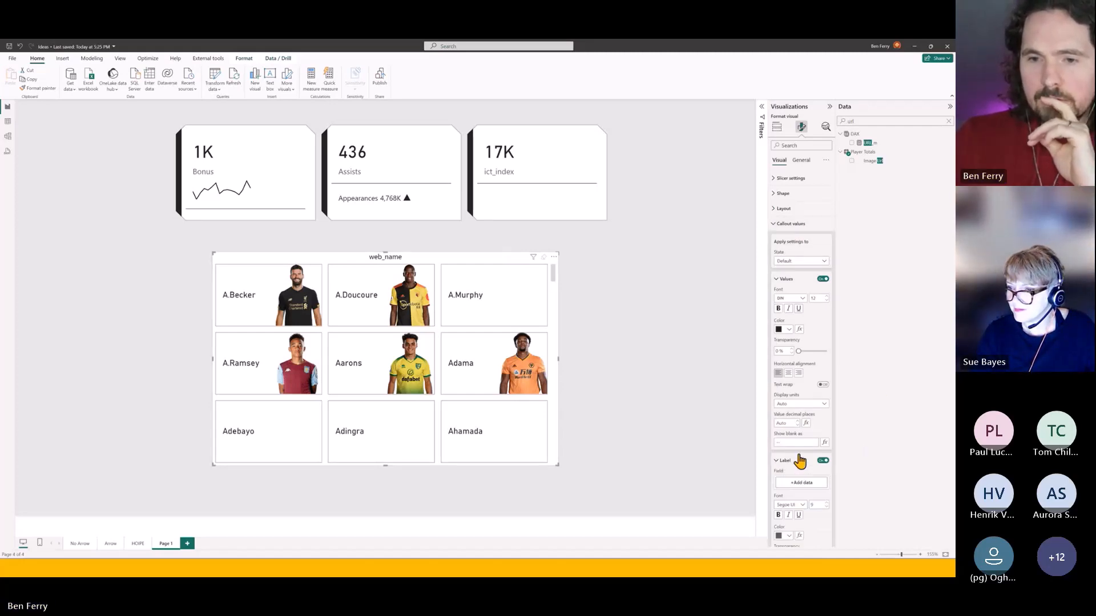
scroll(823, 425, down, 1)
scroll(825, 420, down, 1)
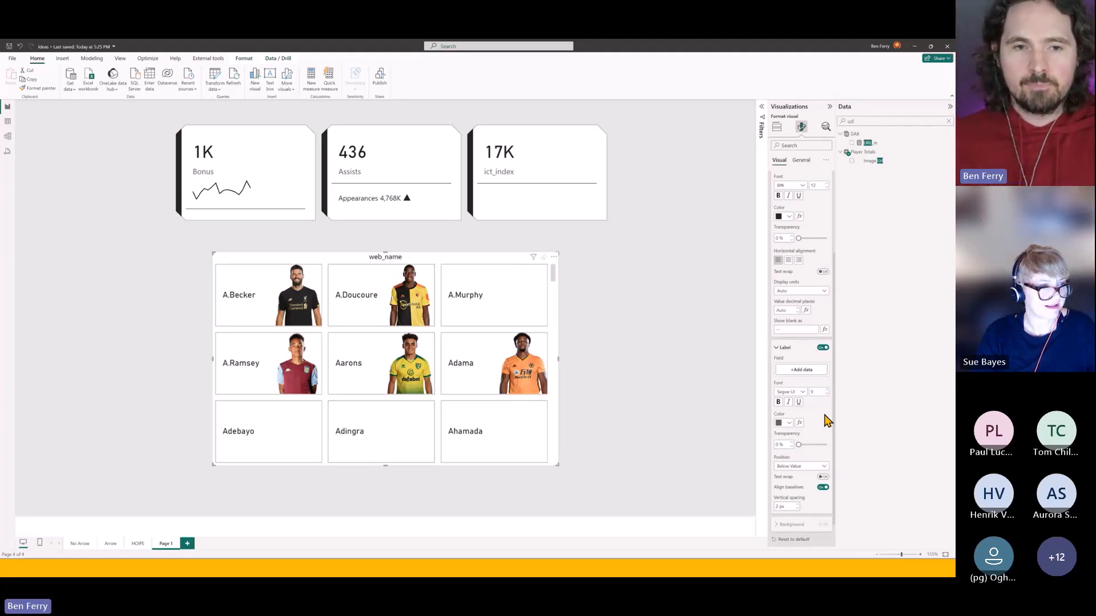
click(802, 370)
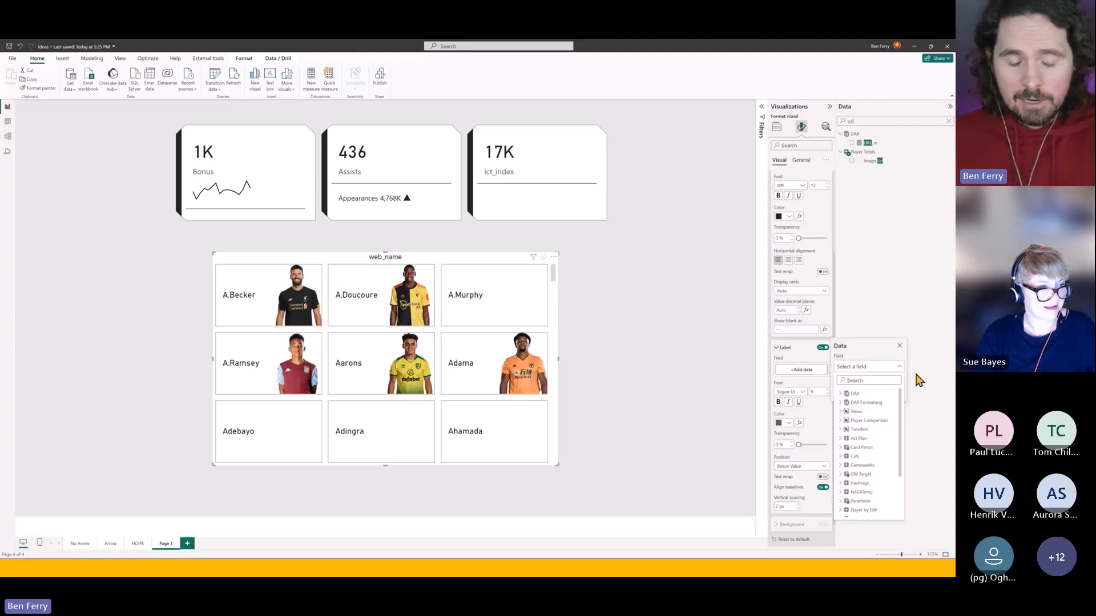
text(bar)
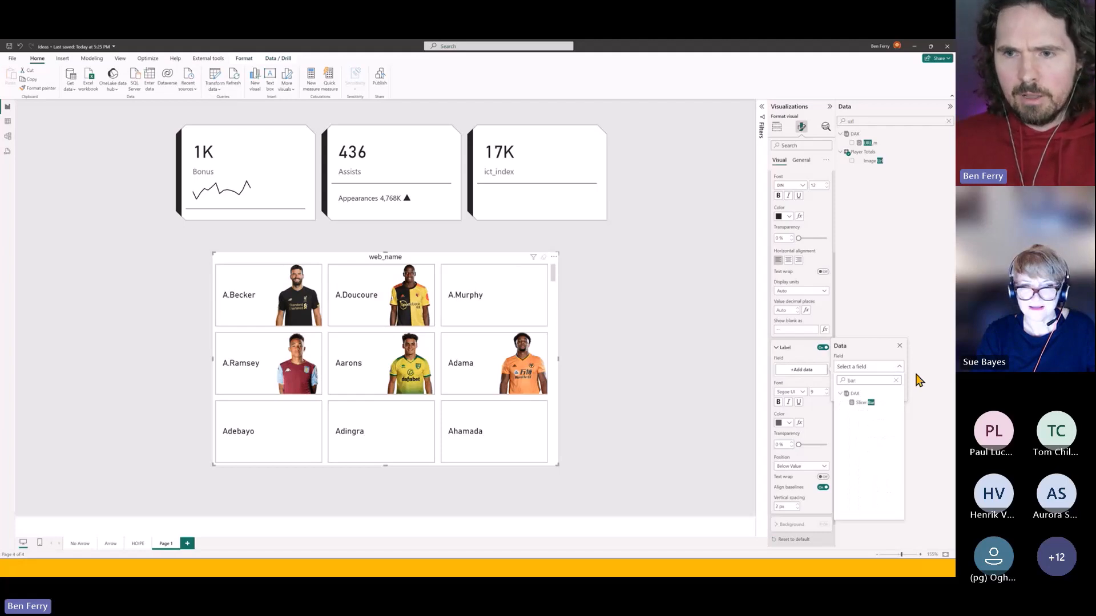
click(872, 403)
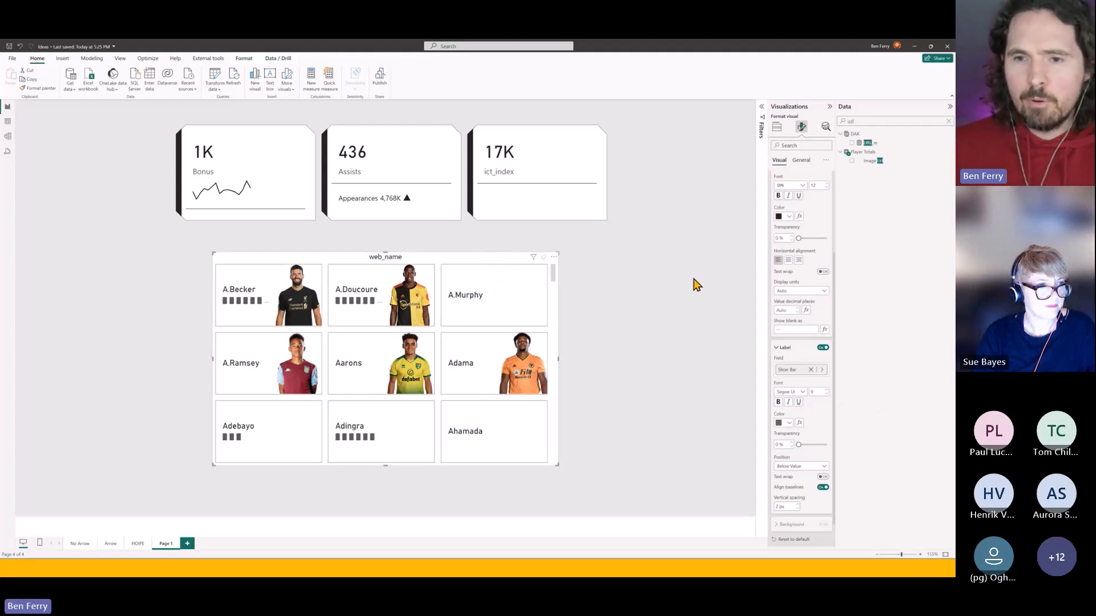
Step: Set the position of the slicer button images to Bottom and their image fit to Normal
scroll(781, 238, up, 2)
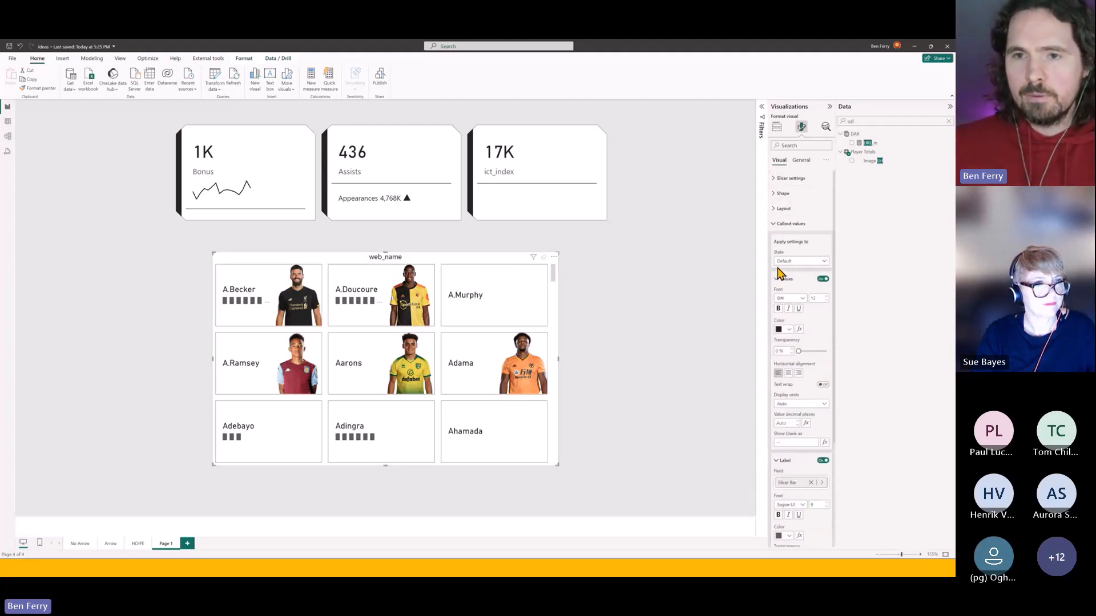
scroll(828, 325, down, 1)
scroll(827, 320, down, 3)
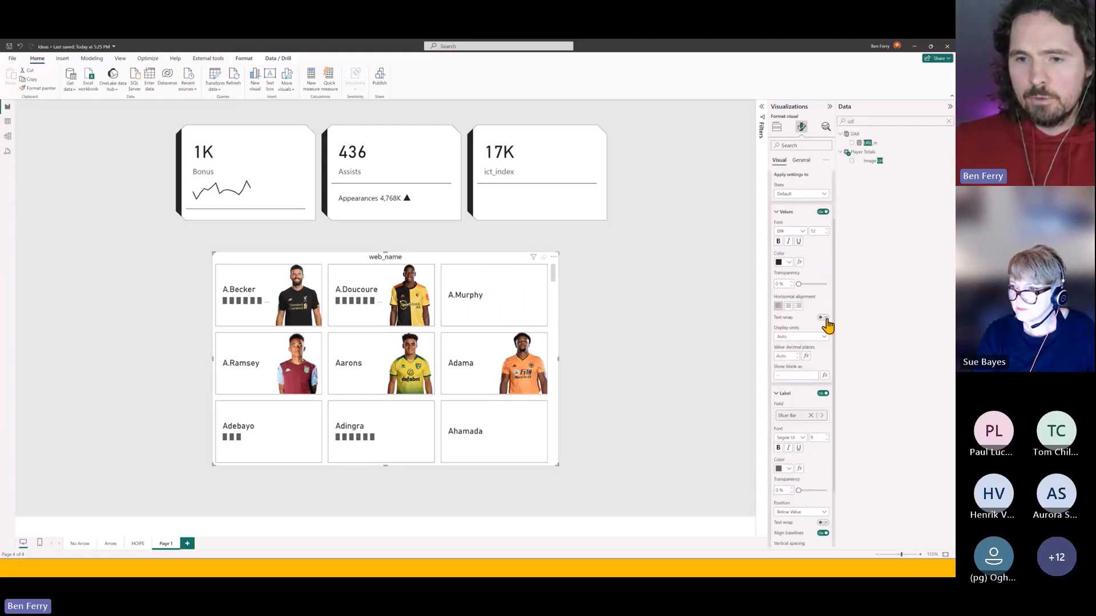
click(796, 526)
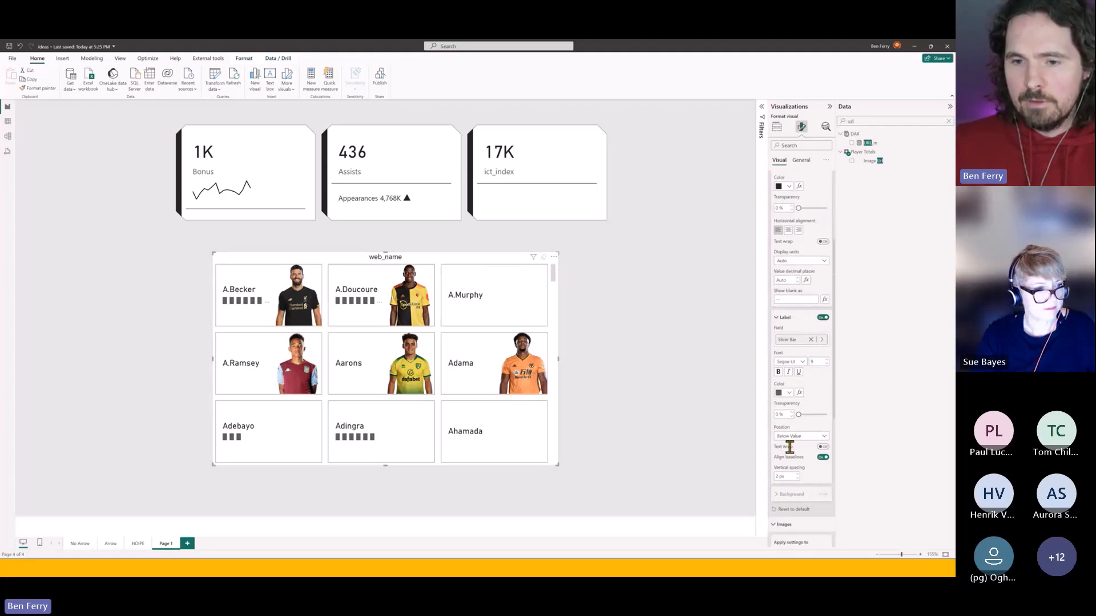
scroll(793, 451, down, 6)
click(804, 456)
click(803, 488)
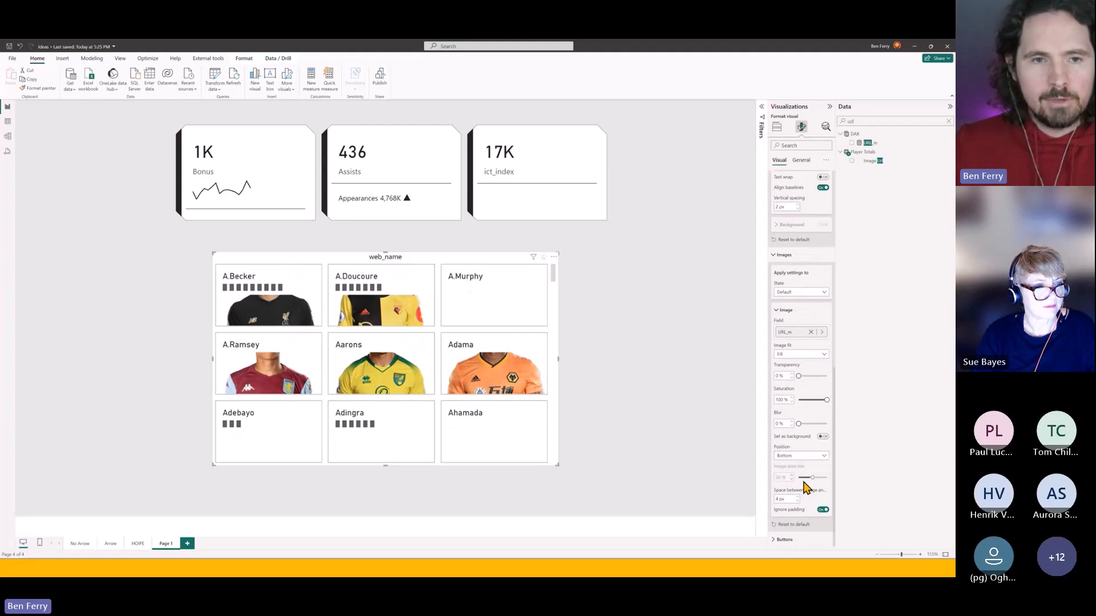
click(796, 354)
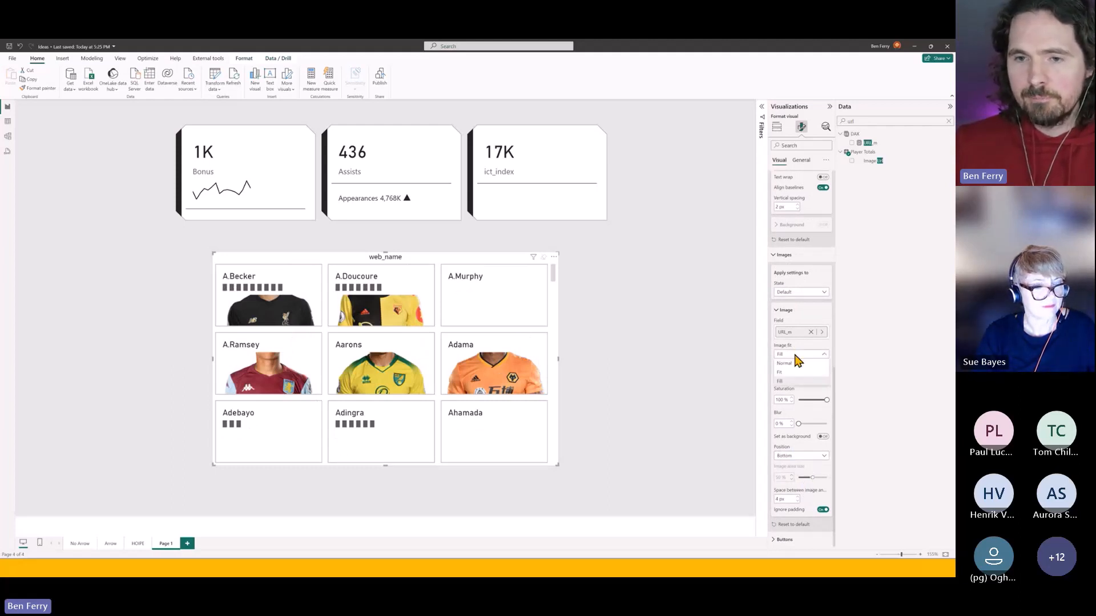
click(795, 372)
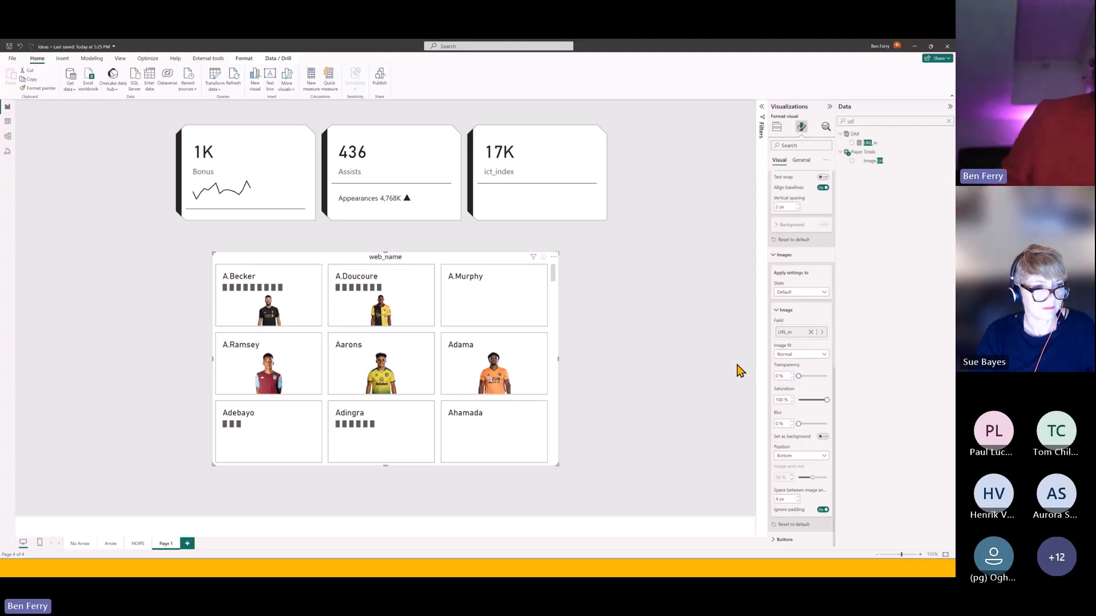
Step: Search the data fields for "bar" and examine the DAX formula of the Slicer Bar measure, including its UNICHAR code
right_click(516, 317)
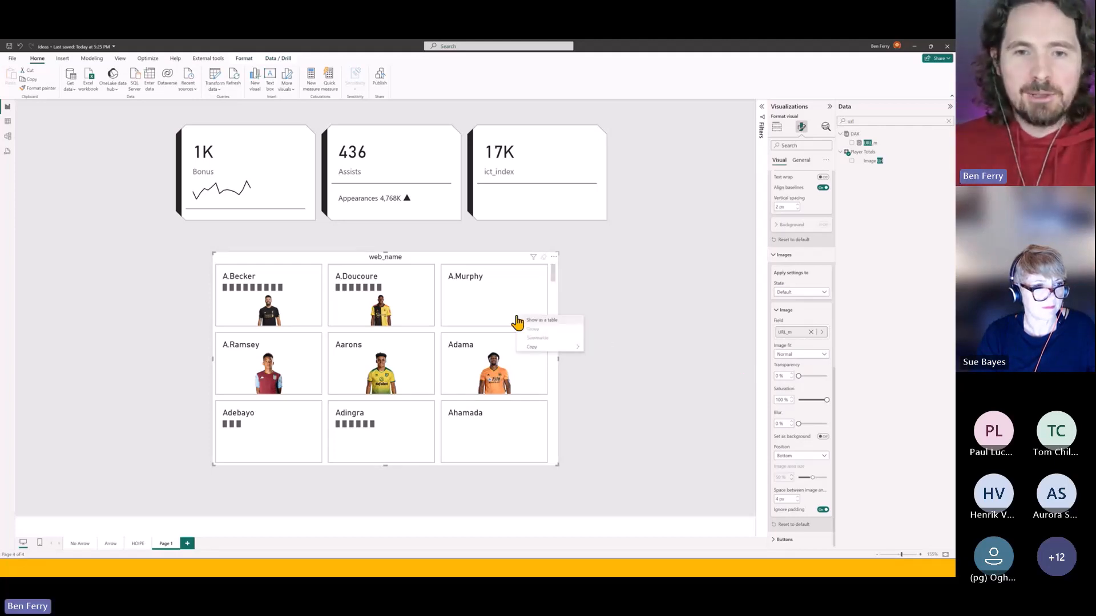
click(632, 304)
click(881, 122)
text(bar)
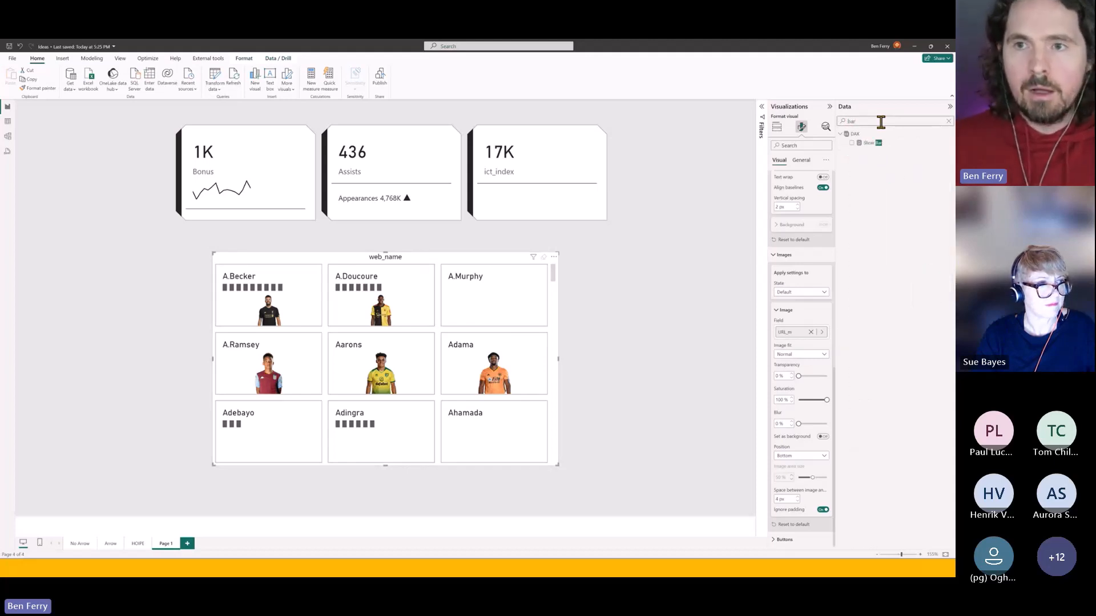
click(883, 145)
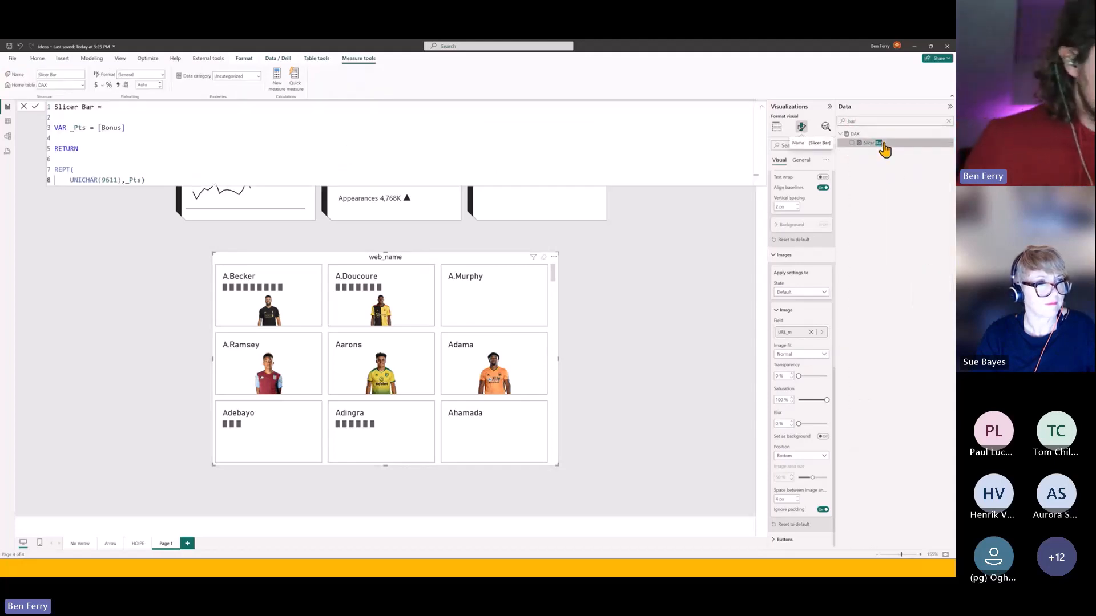
click(430, 140)
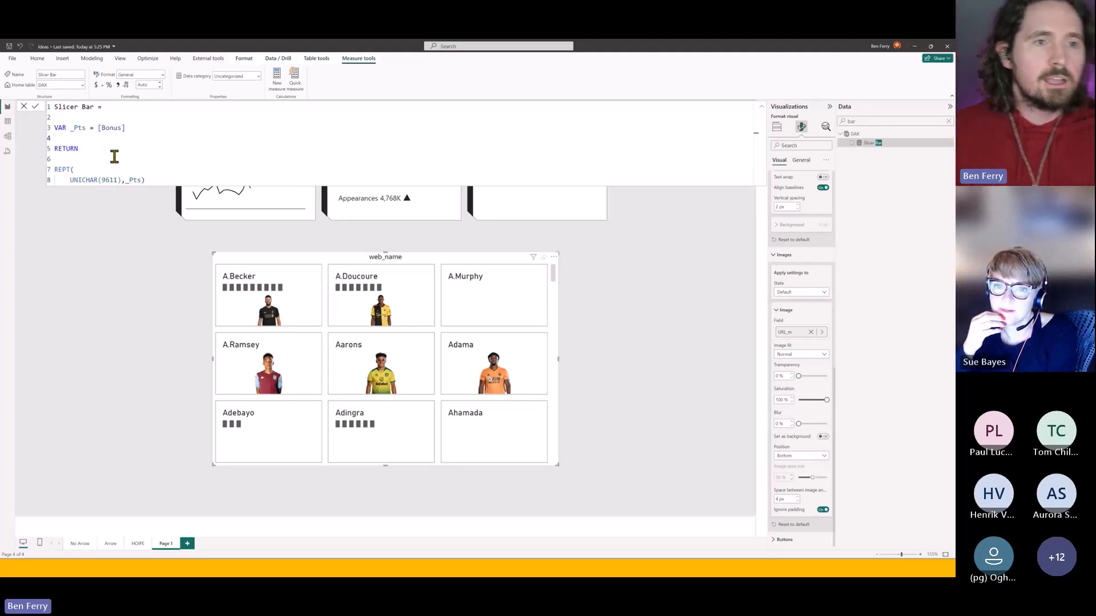
click(139, 165)
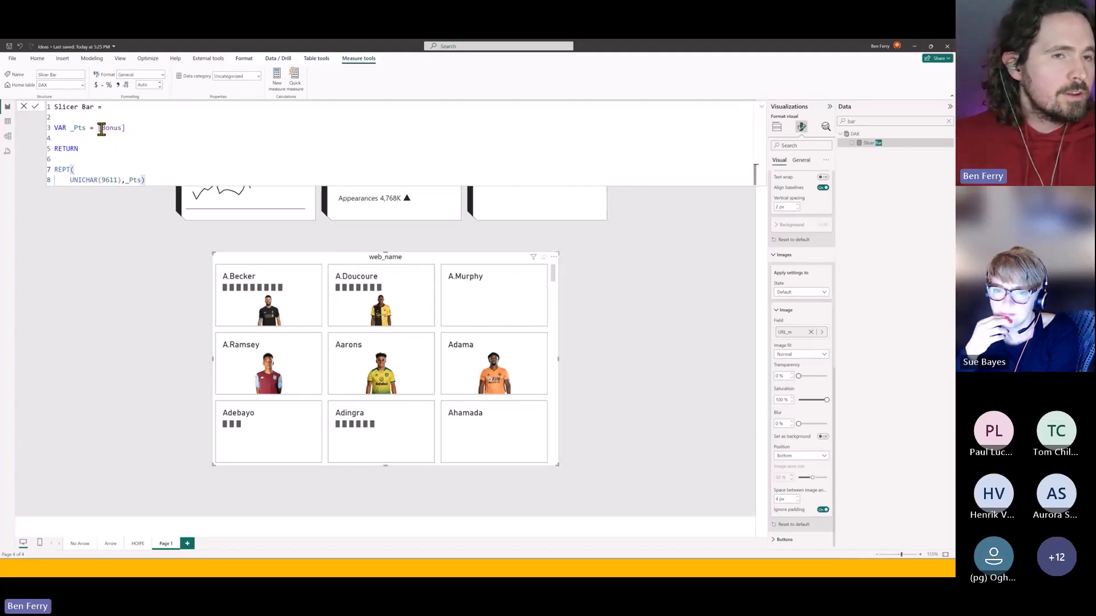
double_click(112, 178)
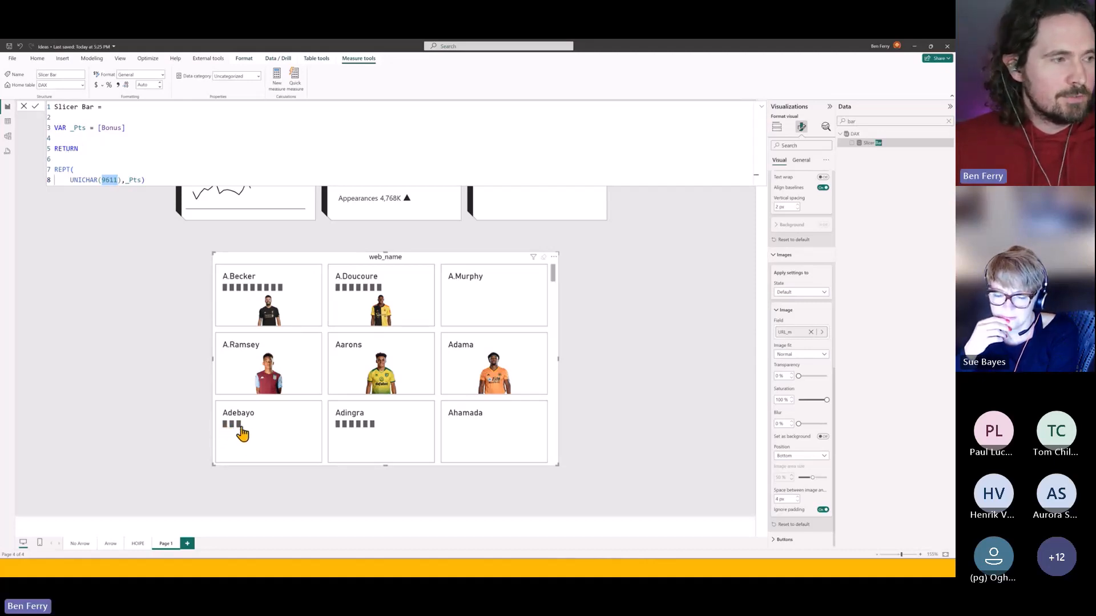
click(159, 180)
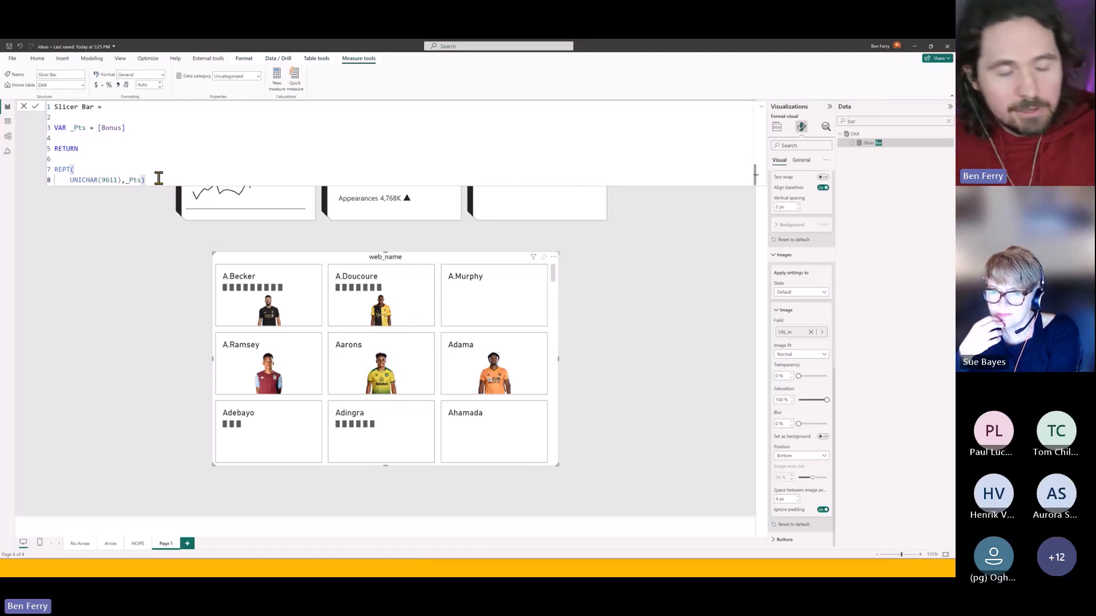
key(Escape)
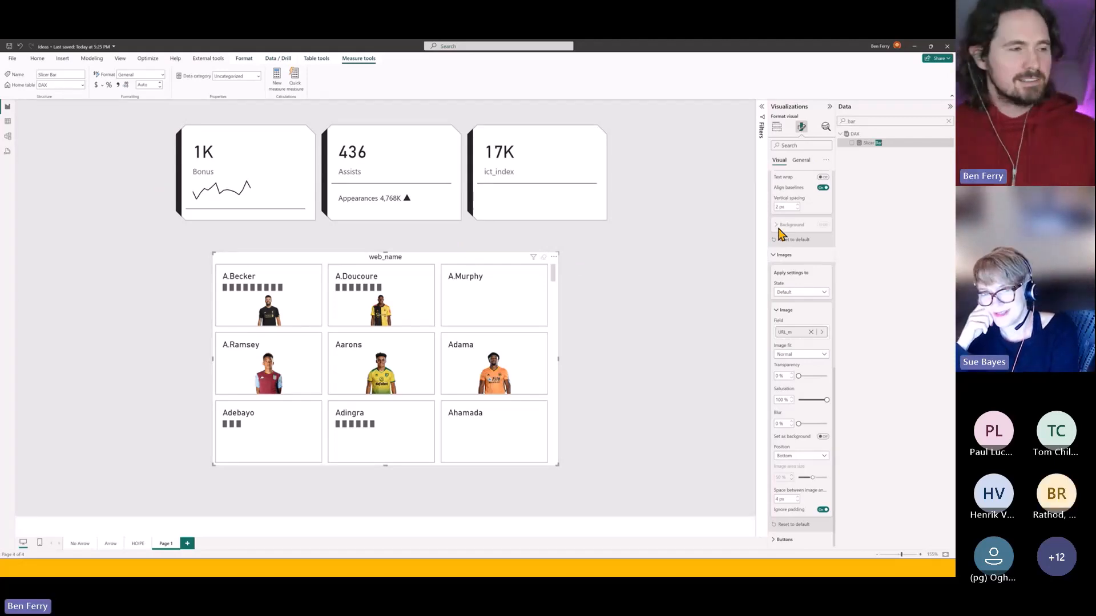
Step: Turn on tooltips for the slicer and check them on the player buttons
click(799, 160)
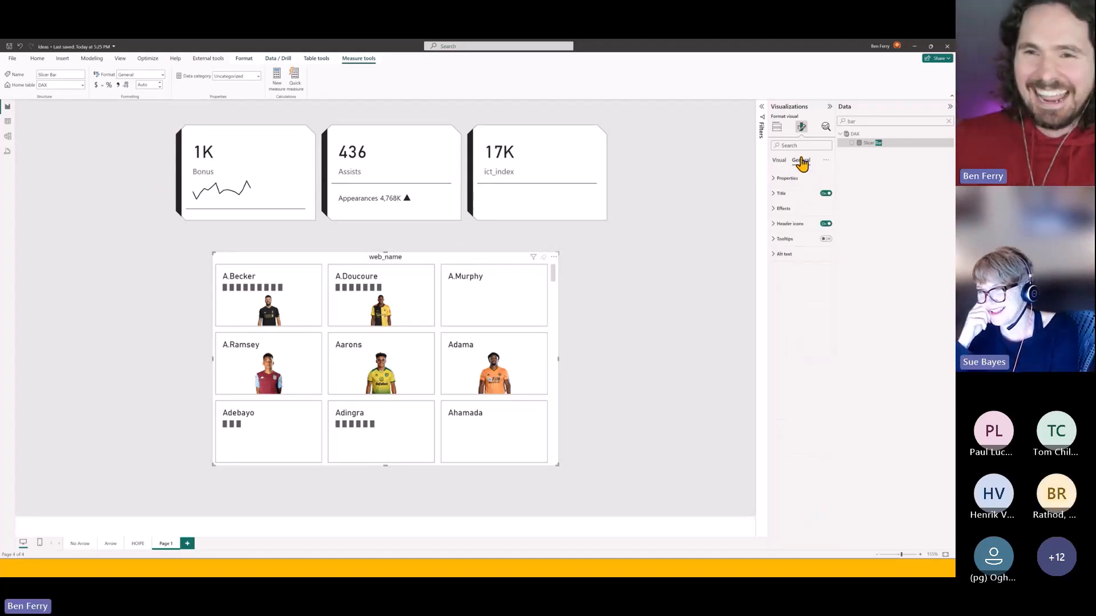
click(825, 239)
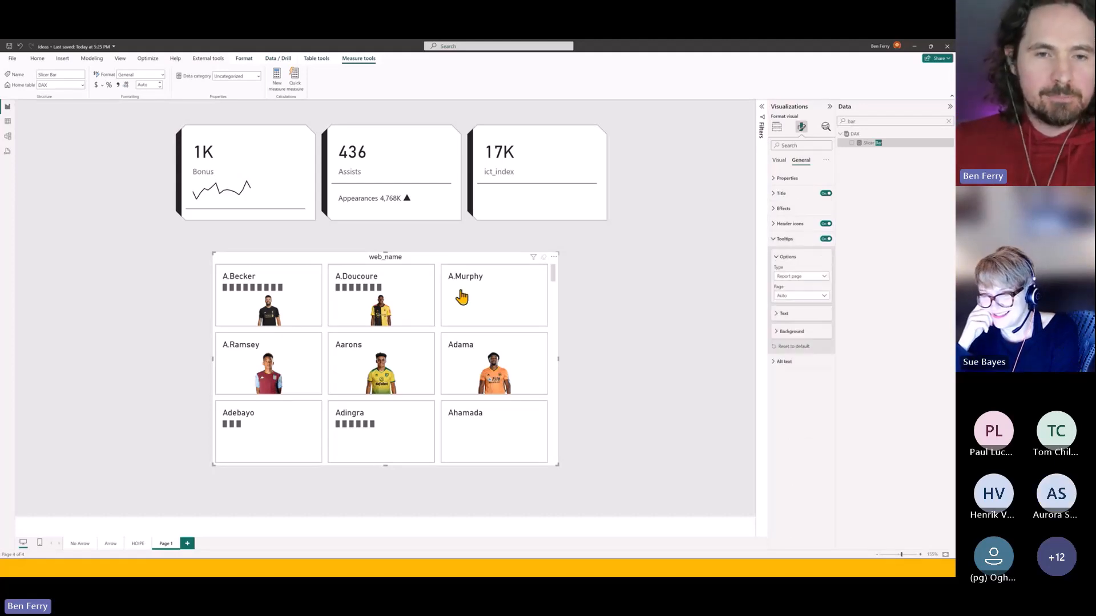
mouse_move(417, 303)
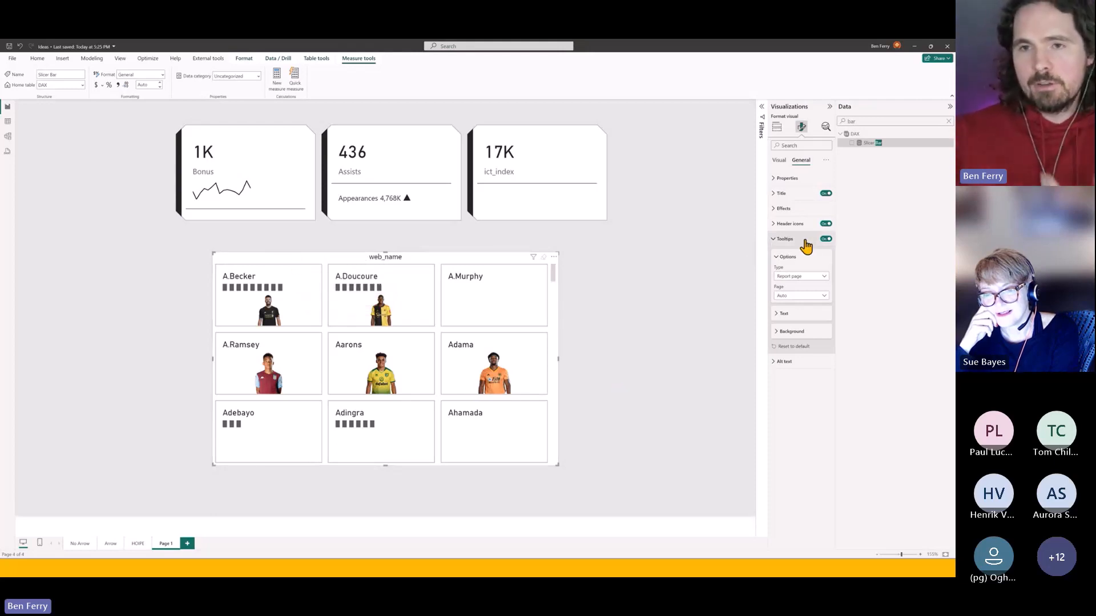
Step: Remove the image URL field from the slicer buttons in the image settings
click(778, 160)
click(786, 279)
click(790, 224)
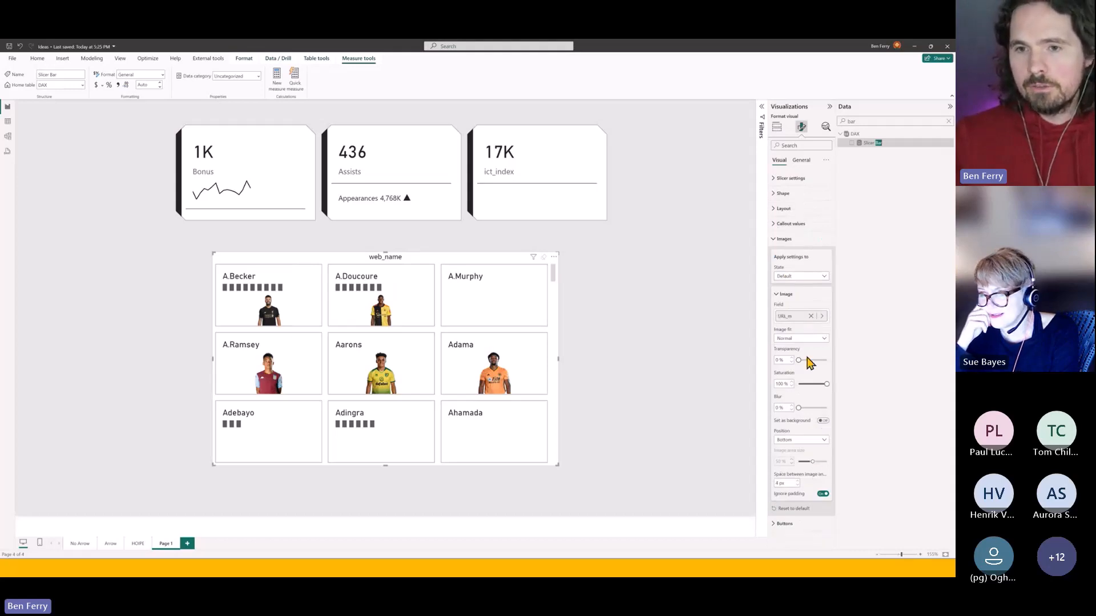
click(787, 294)
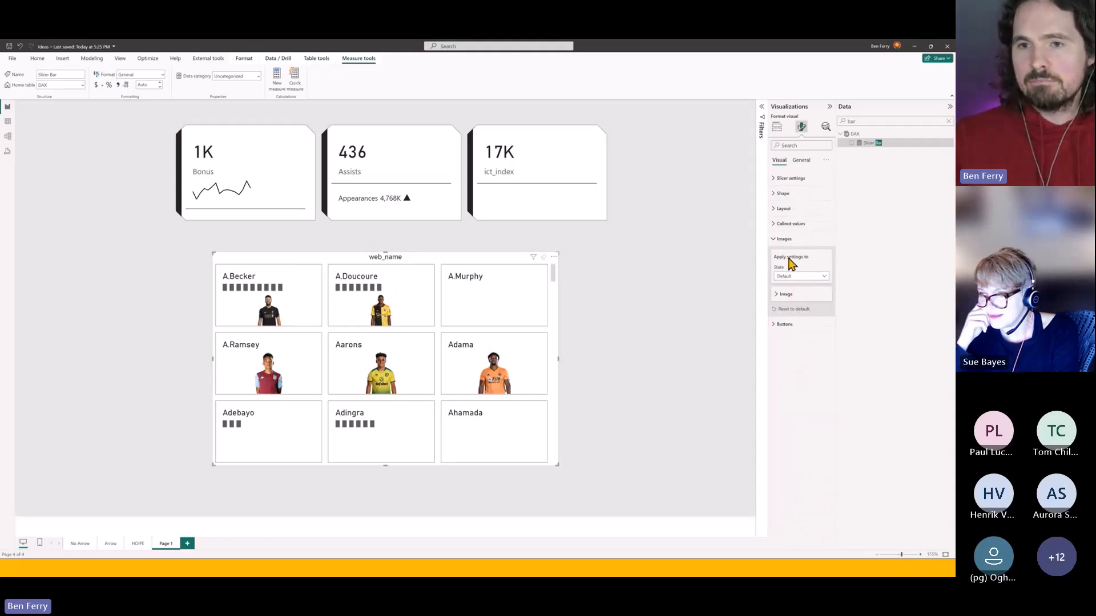
click(792, 294)
click(810, 317)
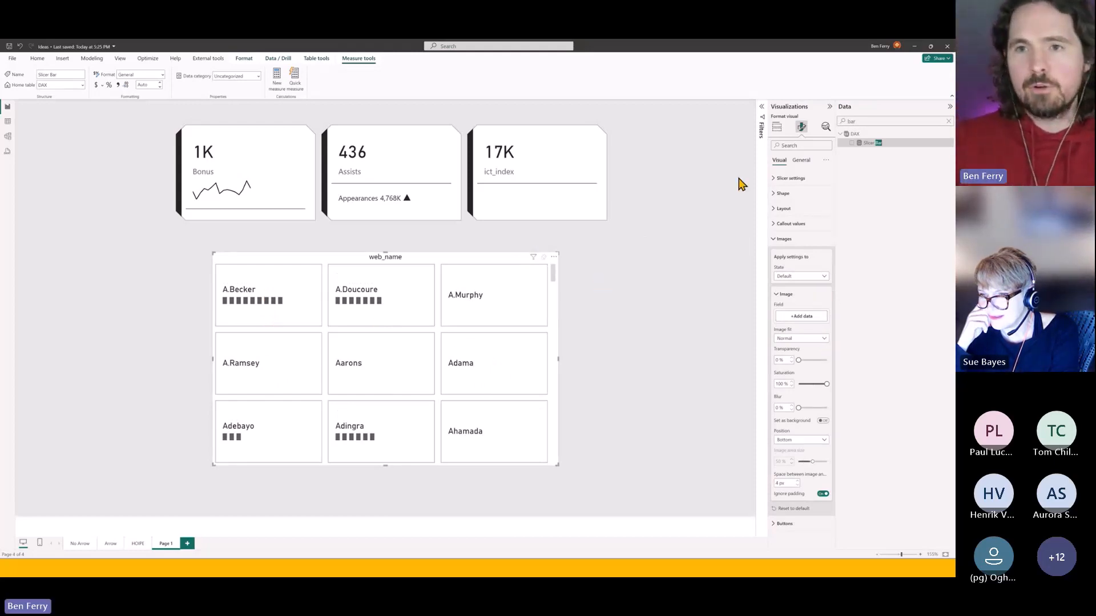
Step: Search the data fields for "tot" and add the Total pts by GW measure to the slicer's tooltips
click(777, 127)
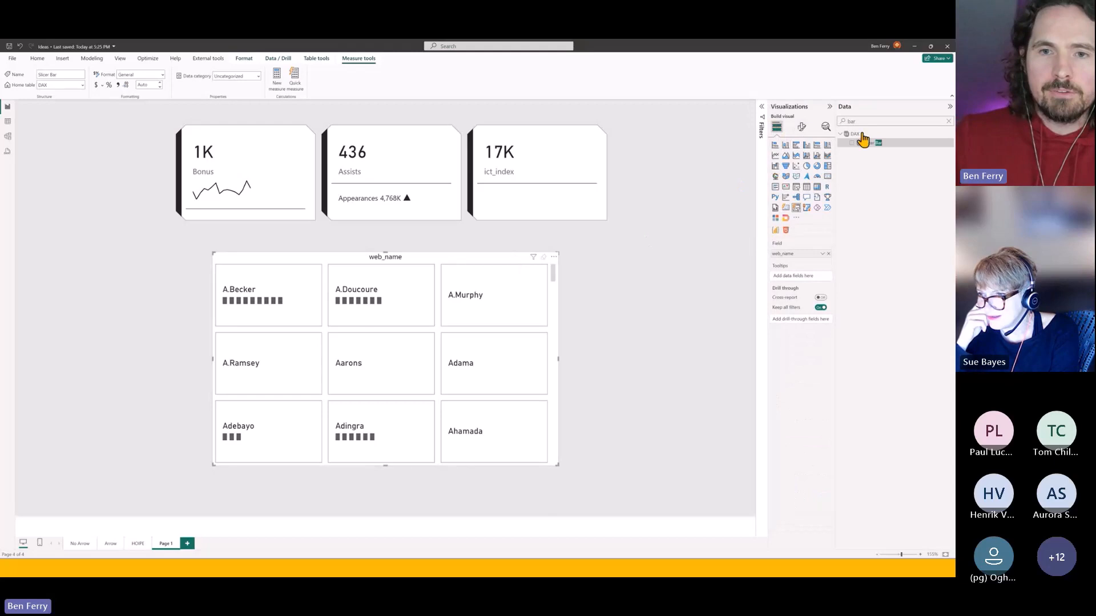
text(tot)
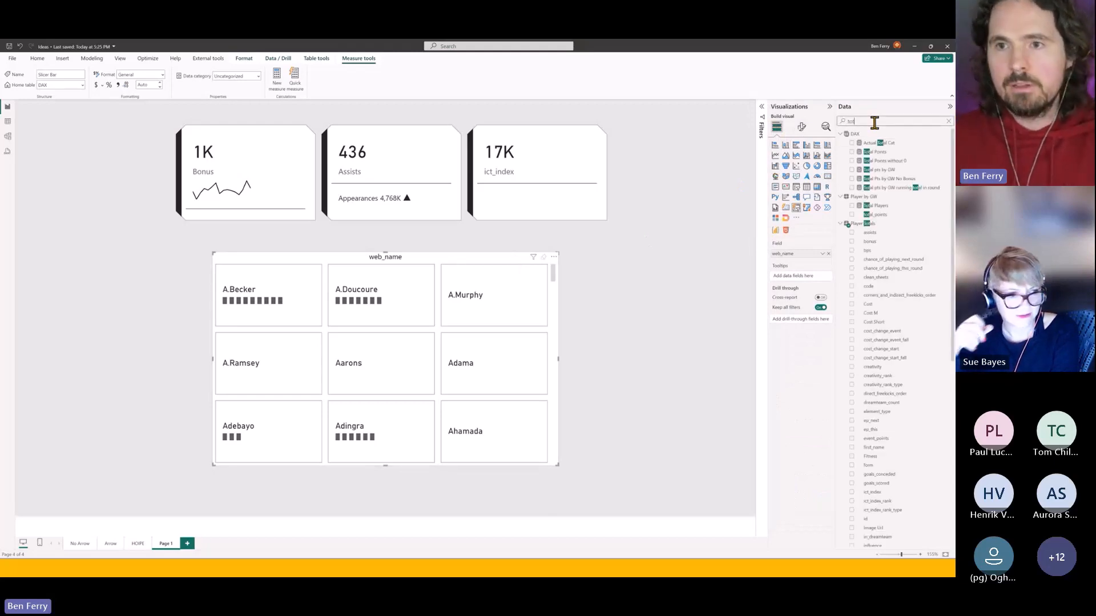
drag(882, 170, 807, 279)
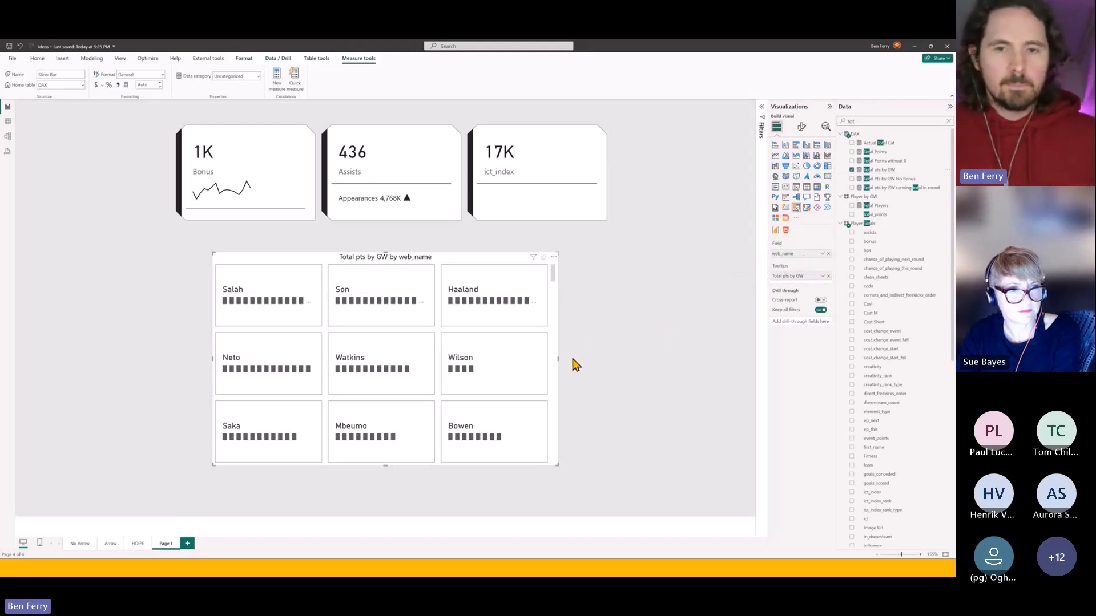
Step: Widen the slicer and shift it left so that it lines up beneath the row of cards
drag(557, 357, 634, 361)
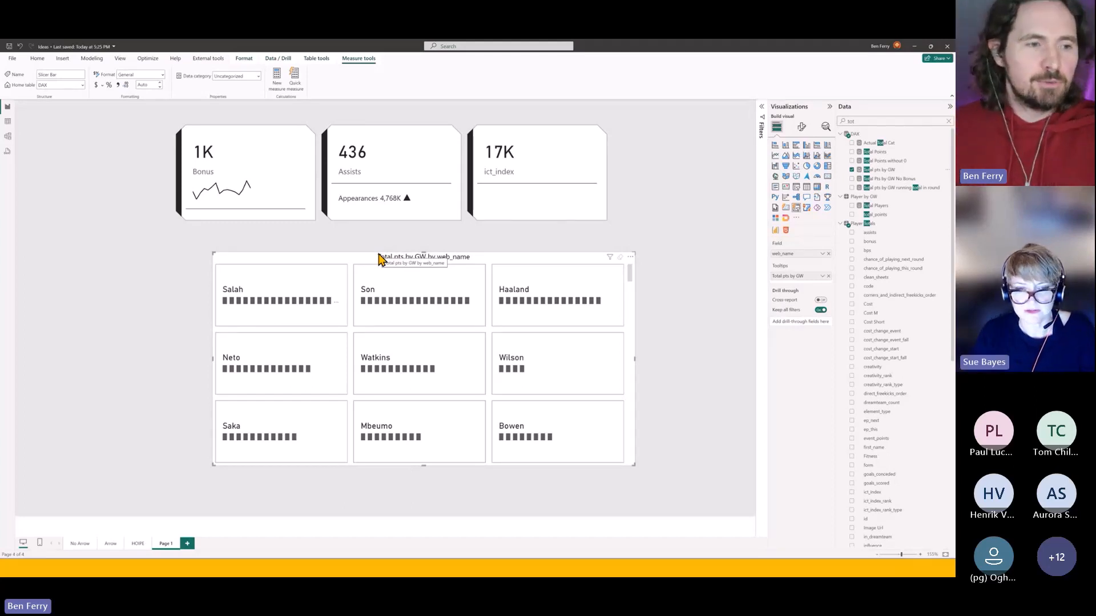
drag(378, 256, 345, 256)
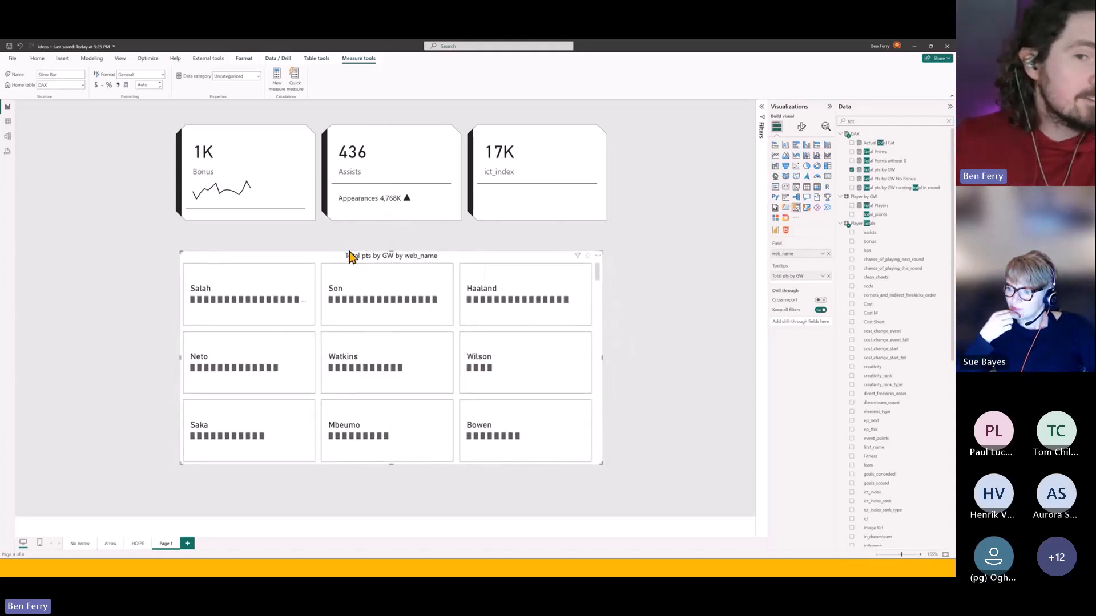
mouse_move(398, 288)
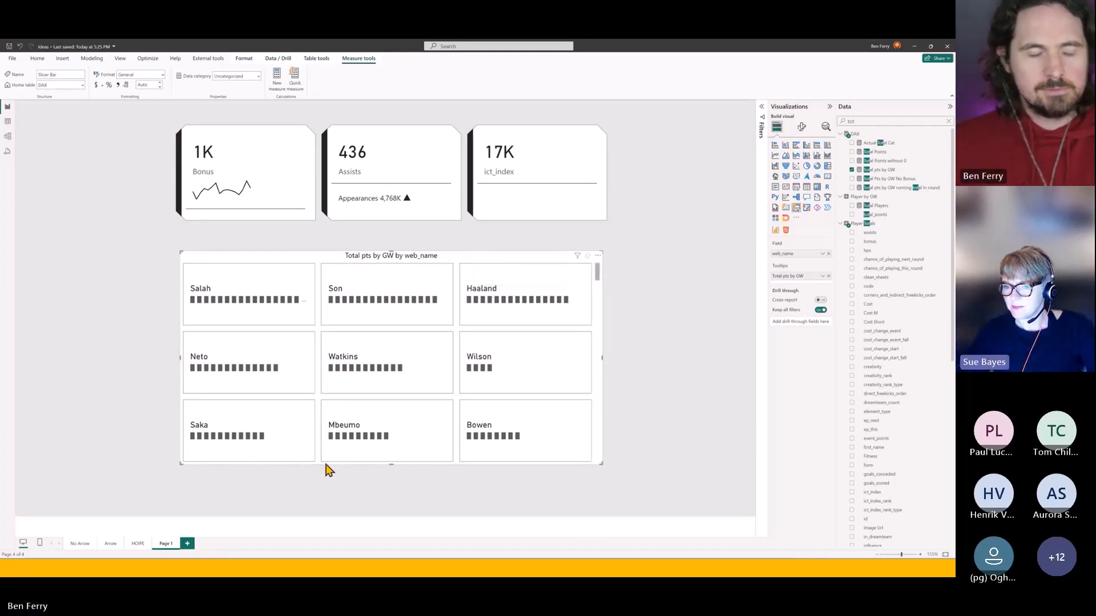
Step: Duplicate the report page Page 1
right_click(163, 545)
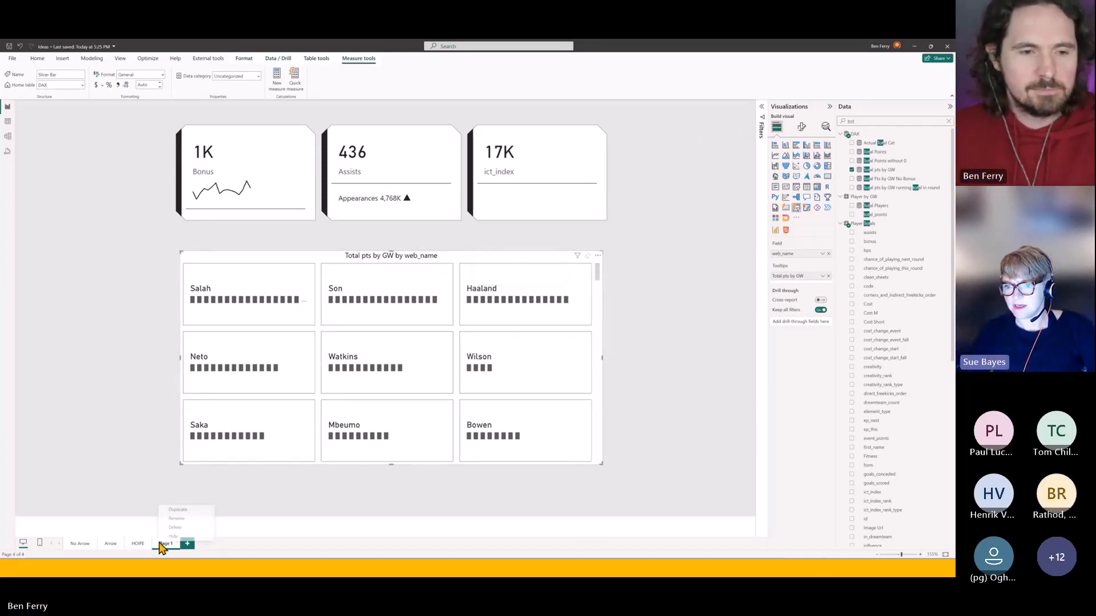
click(180, 510)
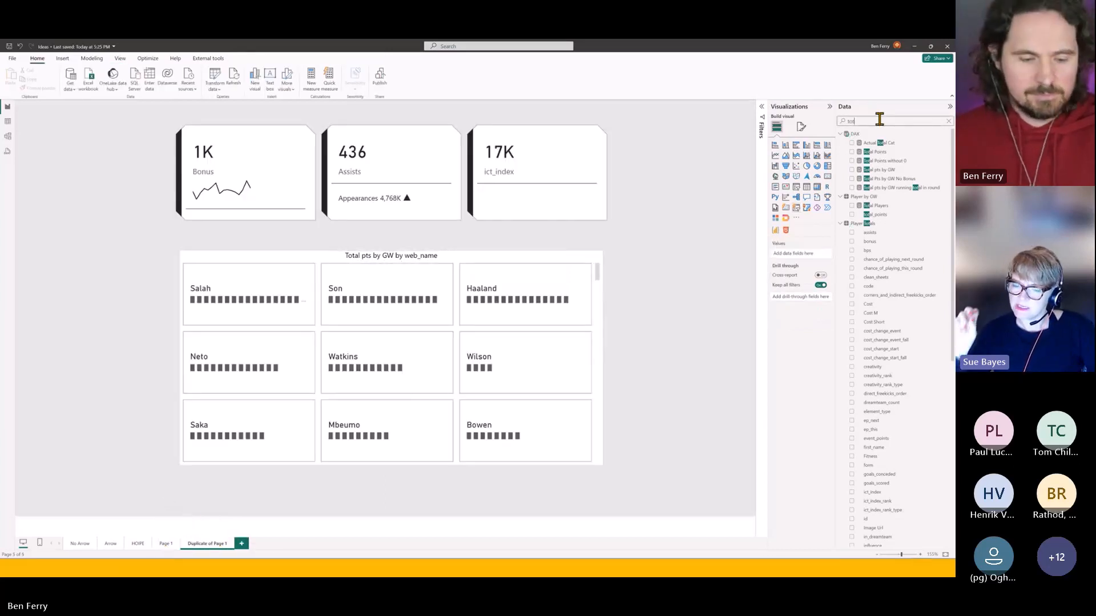
Step: Search the data fields for "name" and set web_name as the drill-through field of the duplicated page
text(name)
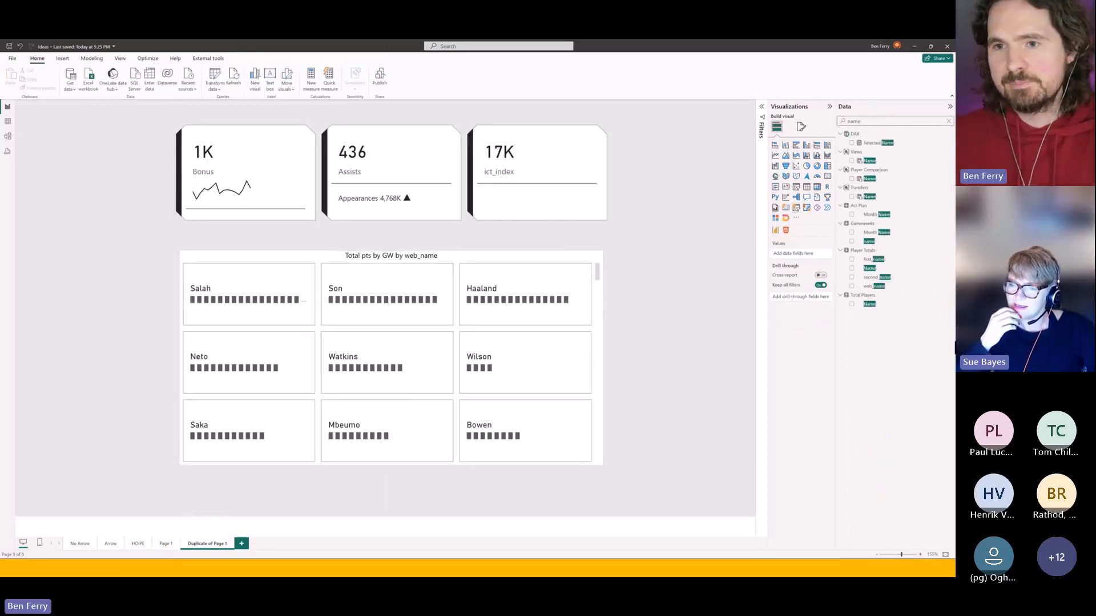
drag(874, 286, 809, 307)
Step: Check the Haaland slicer button's context menu on Page 1 for a drill-through option and recheck the drill-through field on Duplicate of Page 1
click(164, 543)
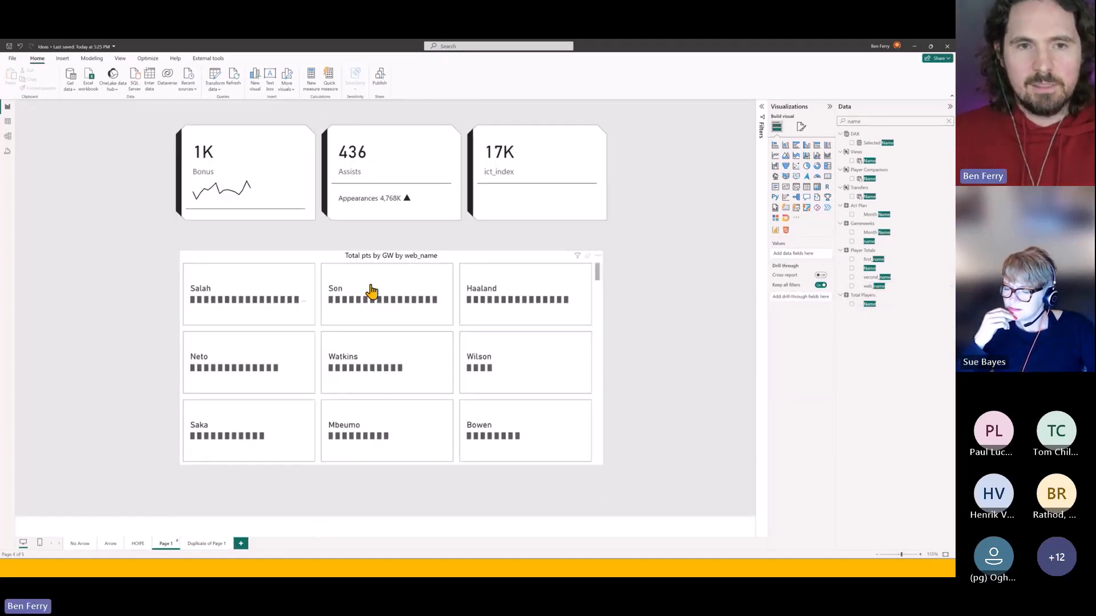
click(433, 254)
right_click(465, 296)
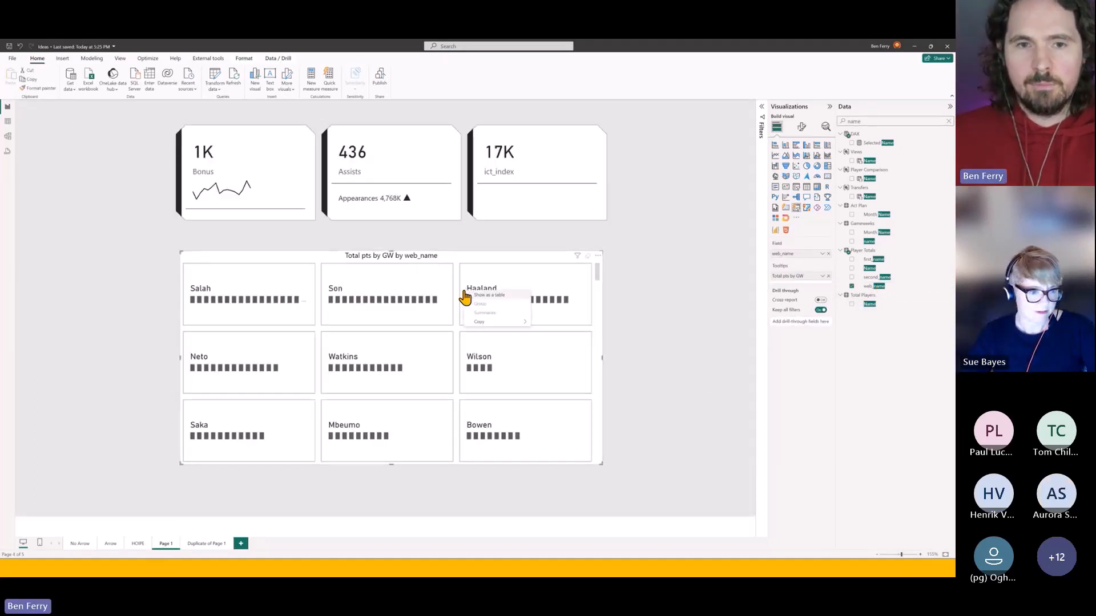
click(617, 278)
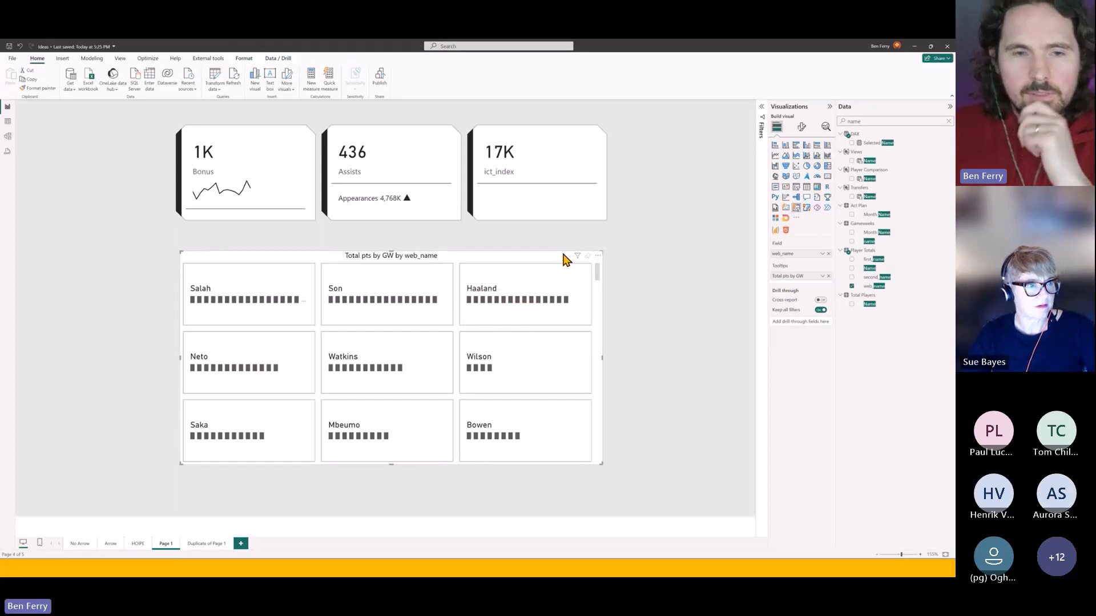
click(207, 544)
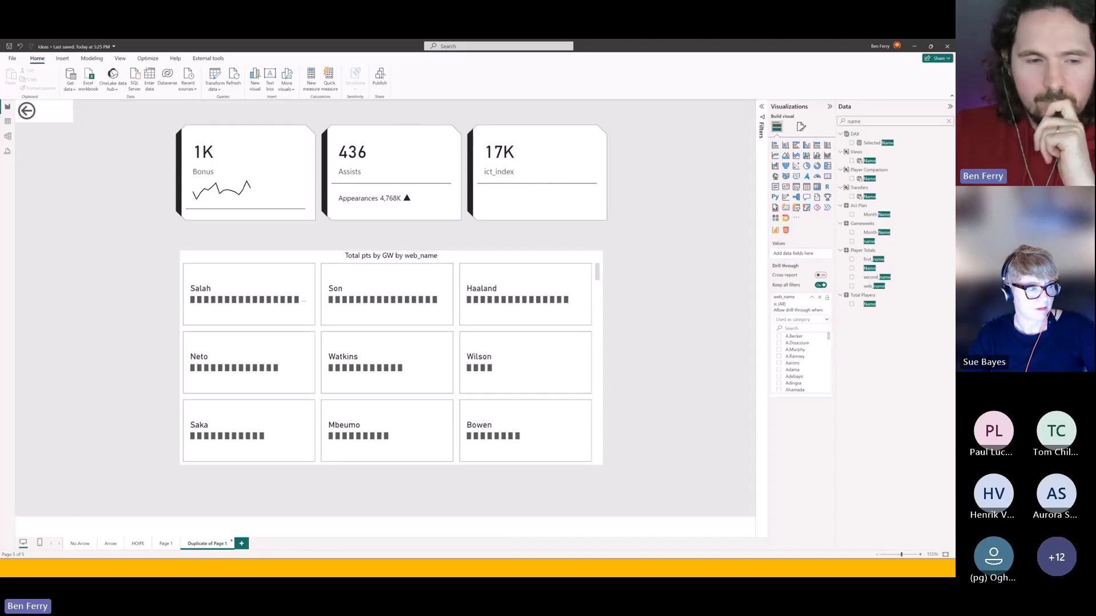
click(169, 547)
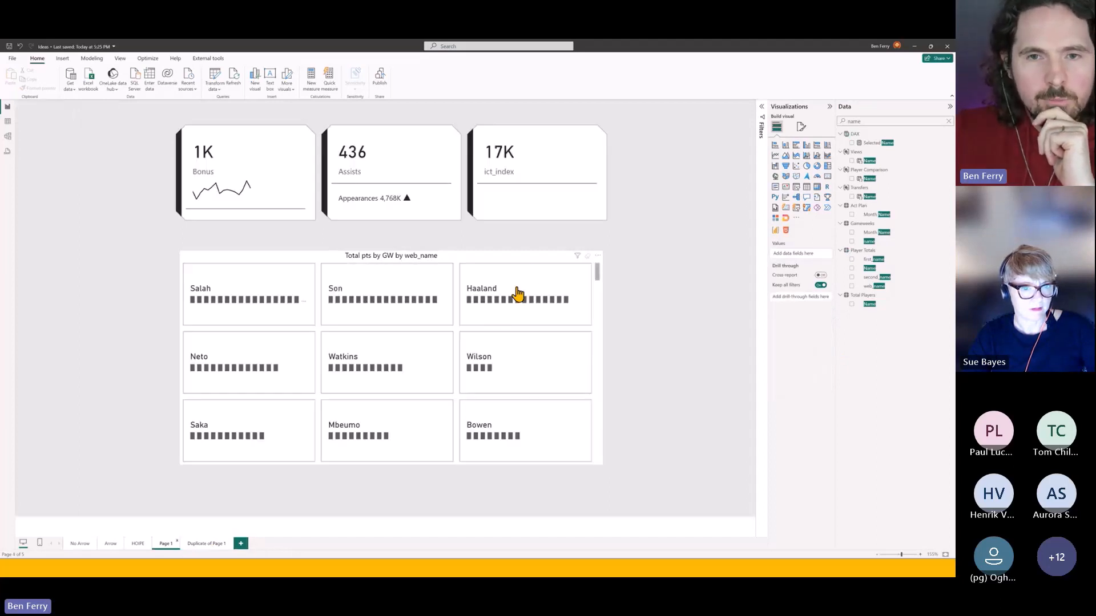
right_click(531, 273)
click(504, 255)
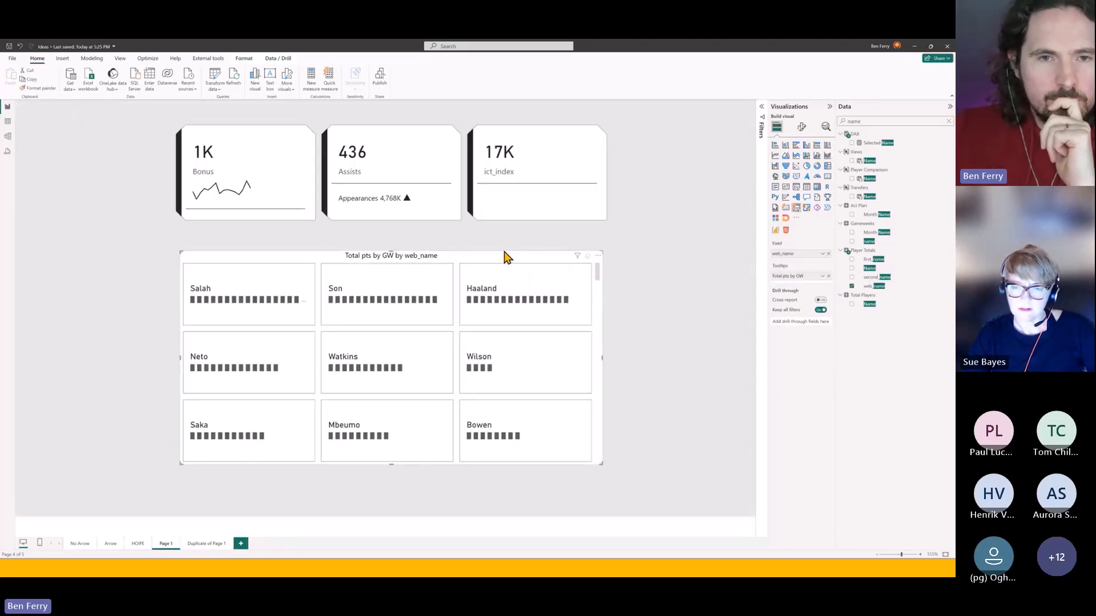
click(516, 276)
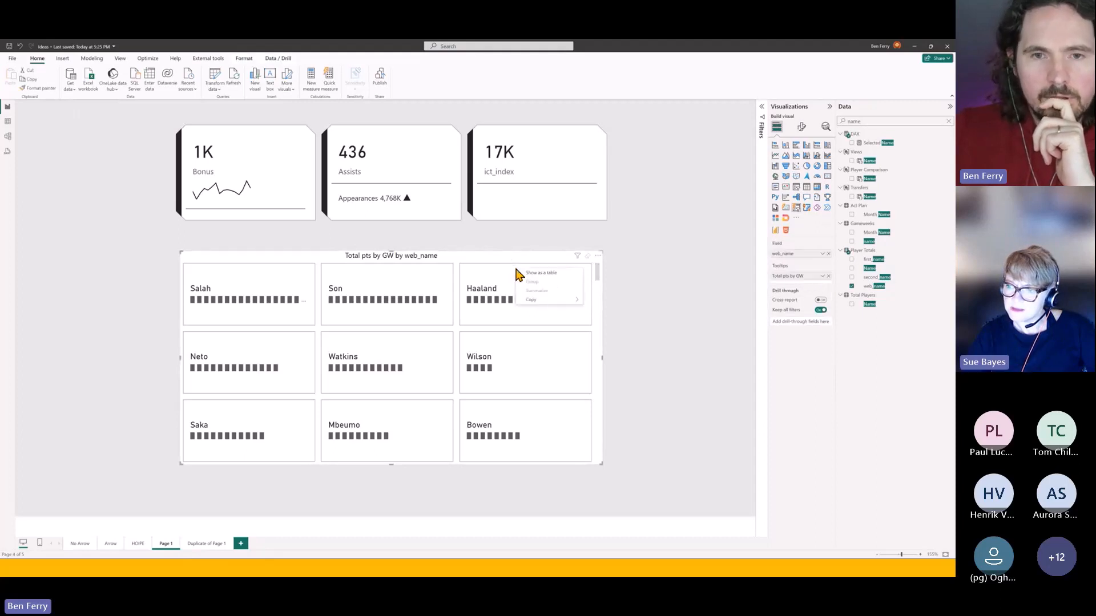
click(640, 239)
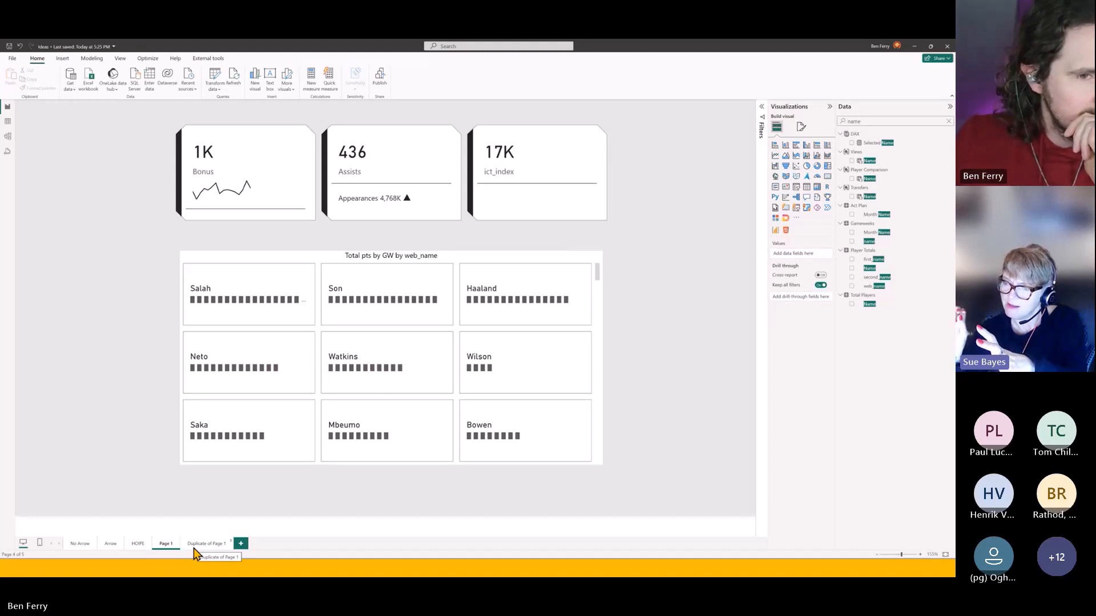
Step: Drill through from the Haaland button's tooltip to Duplicate of Page 1 and go back to Page 1
mouse_move(548, 312)
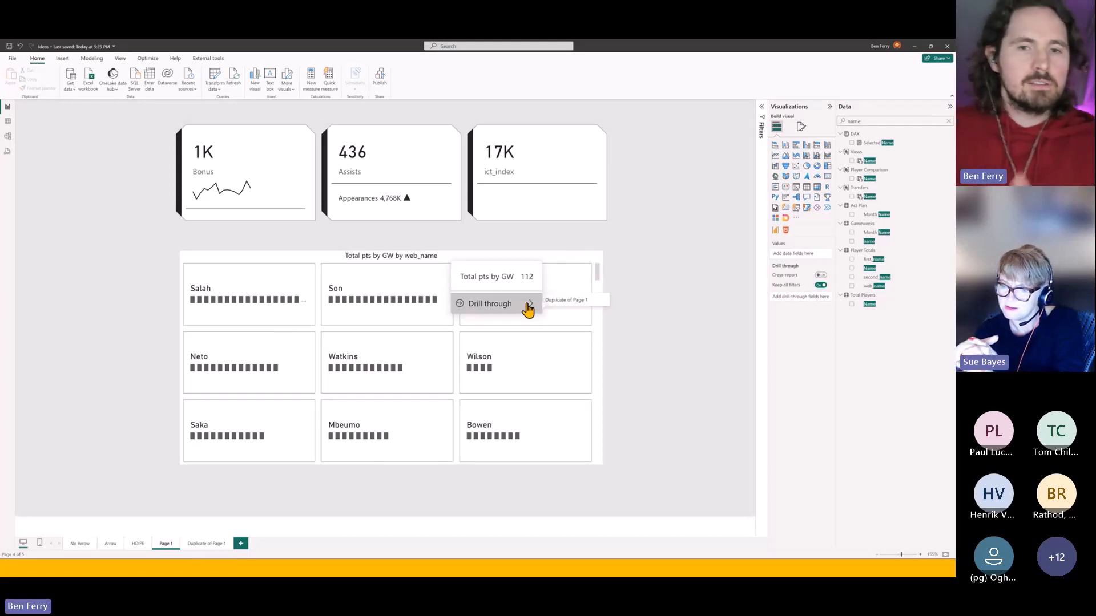
click(557, 303)
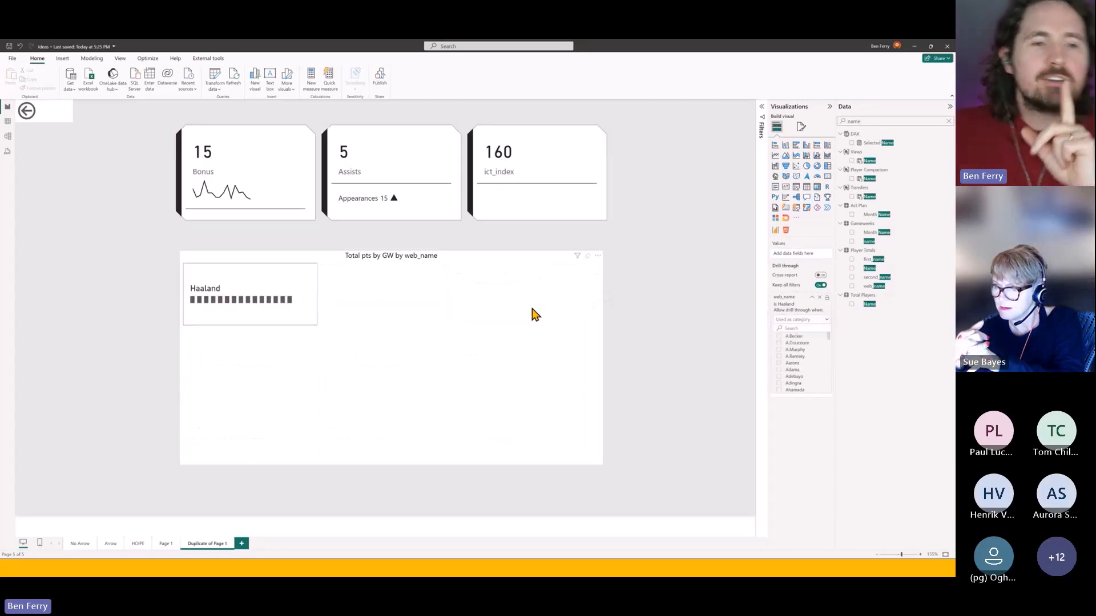
click(27, 111)
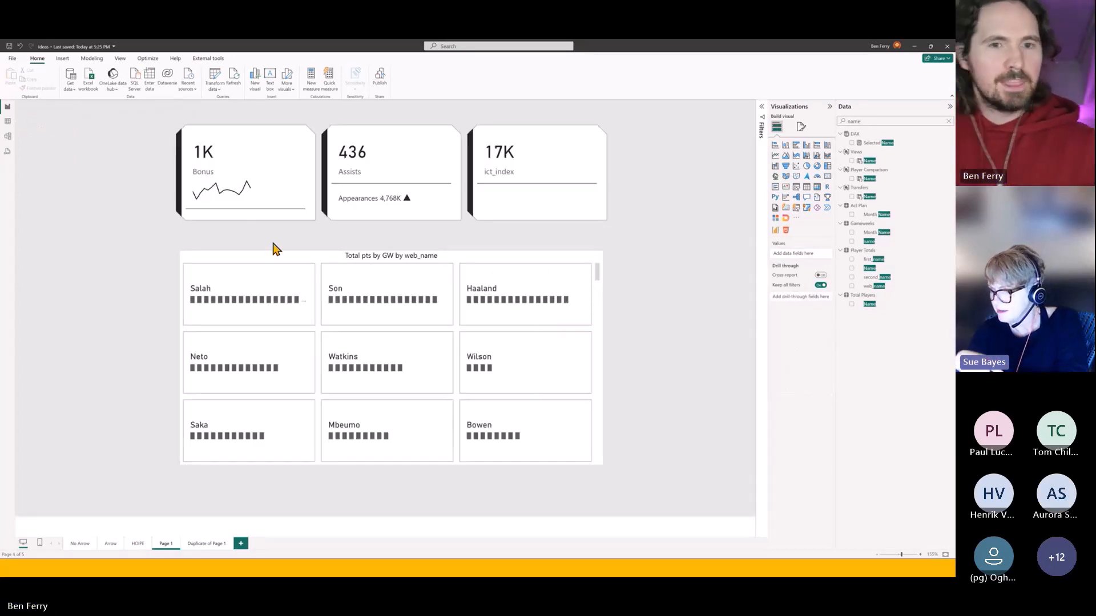
Step: Compare the Haaland button's context menu with its tooltip, drill through from the tooltip once more and return to Page 1
right_click(566, 287)
click(676, 265)
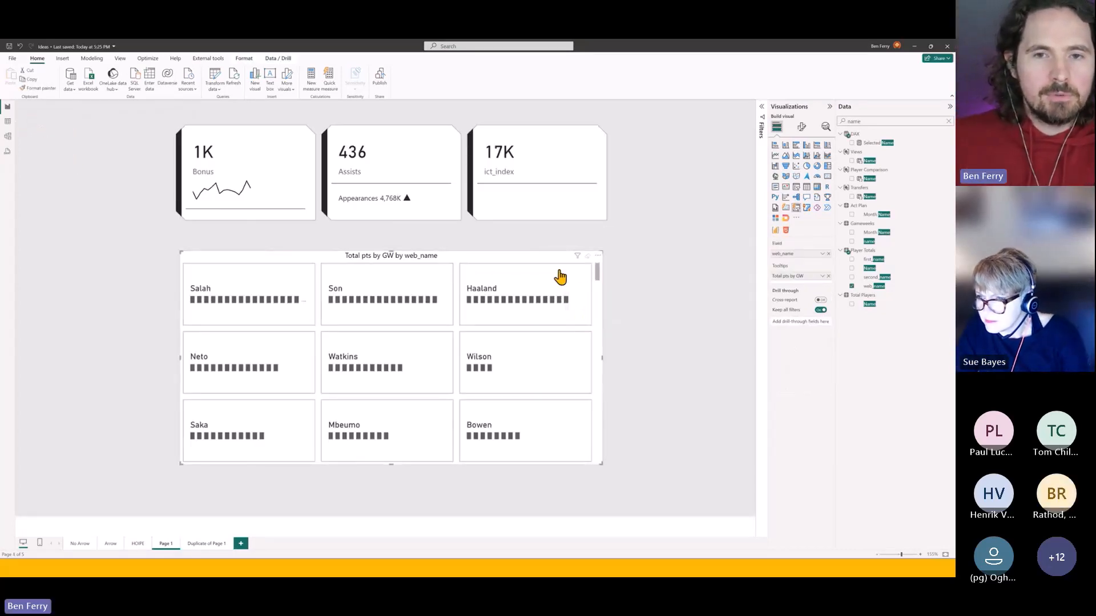
mouse_move(559, 272)
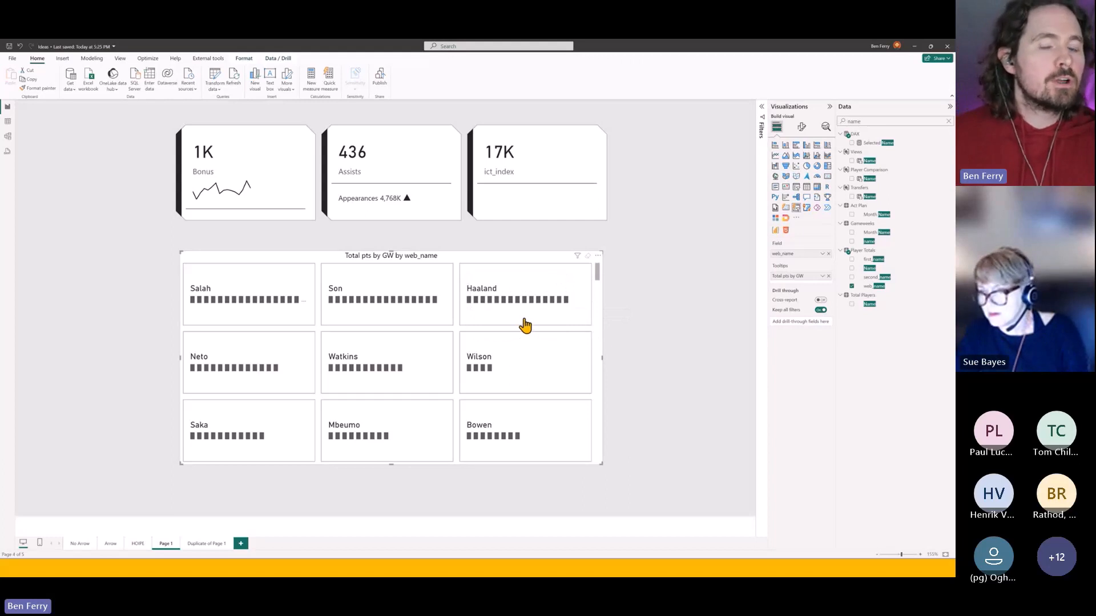
mouse_move(484, 318)
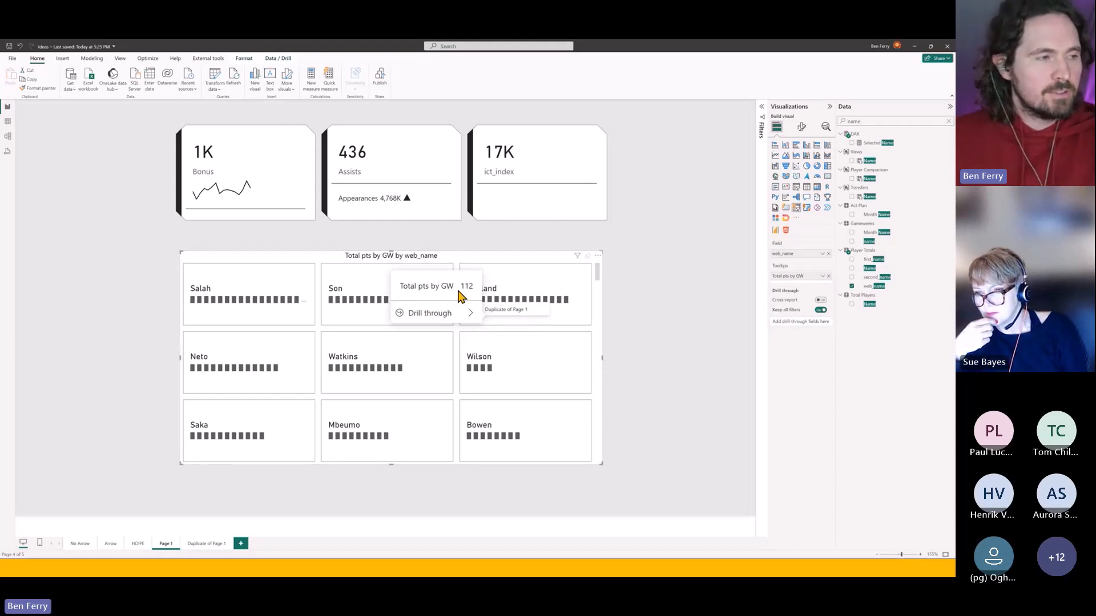
click(507, 317)
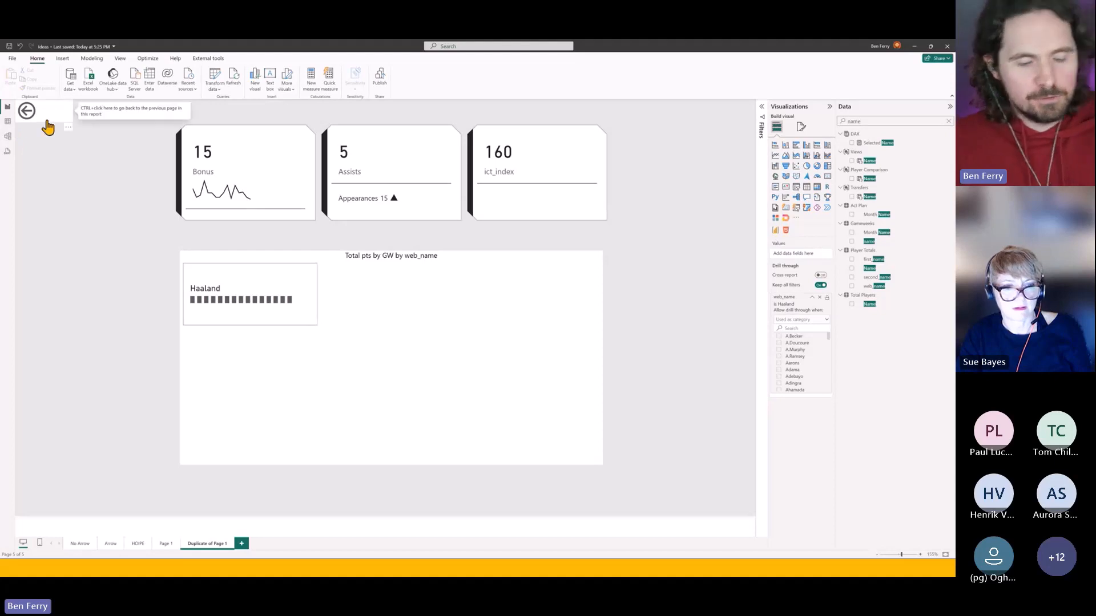
click(27, 111)
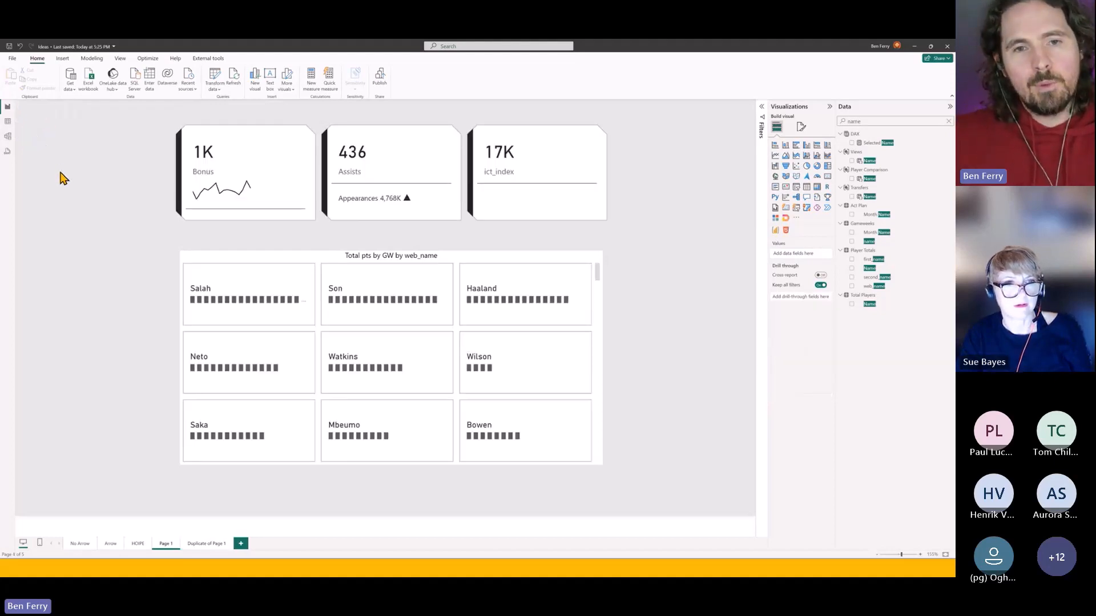
Step: Inspect the Haaland button's context menu and tooltip, drill through from the Son button's tooltip and return to Page 1
right_click(481, 273)
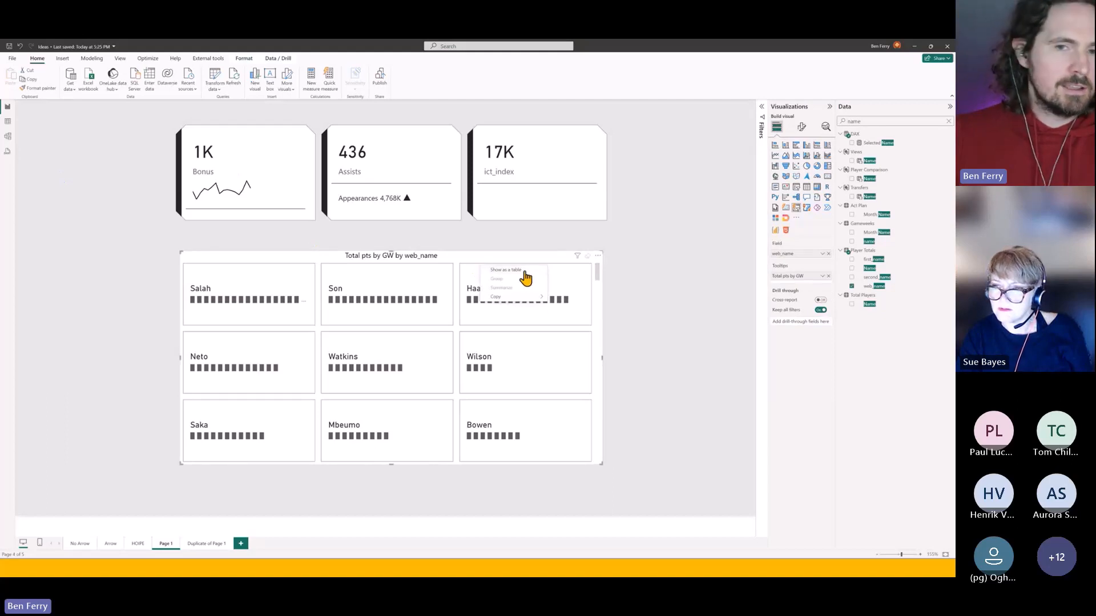
click(621, 285)
mouse_move(574, 279)
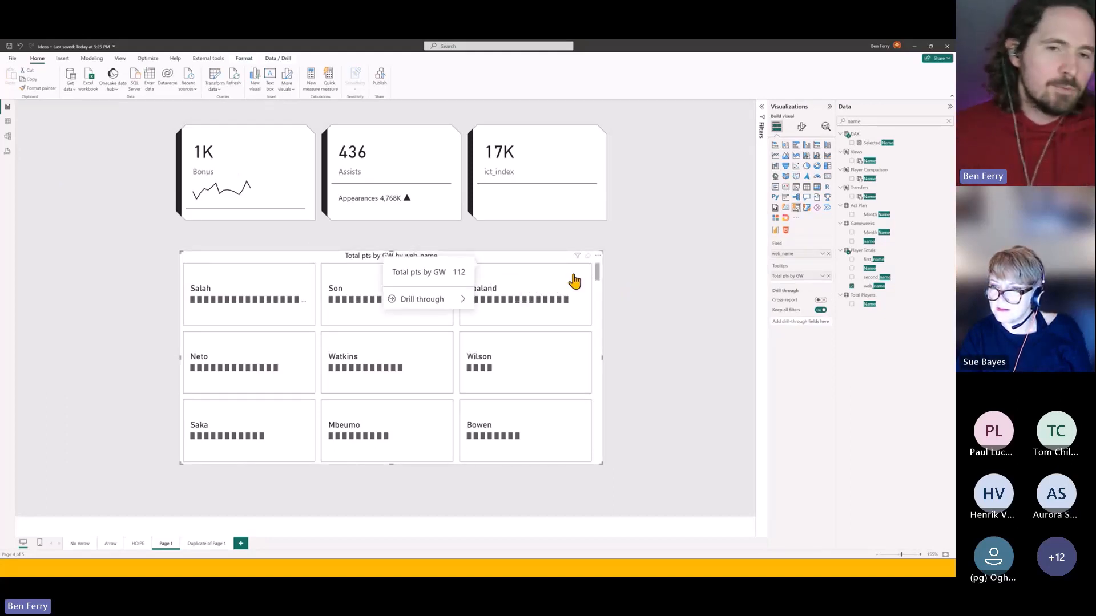
mouse_move(351, 294)
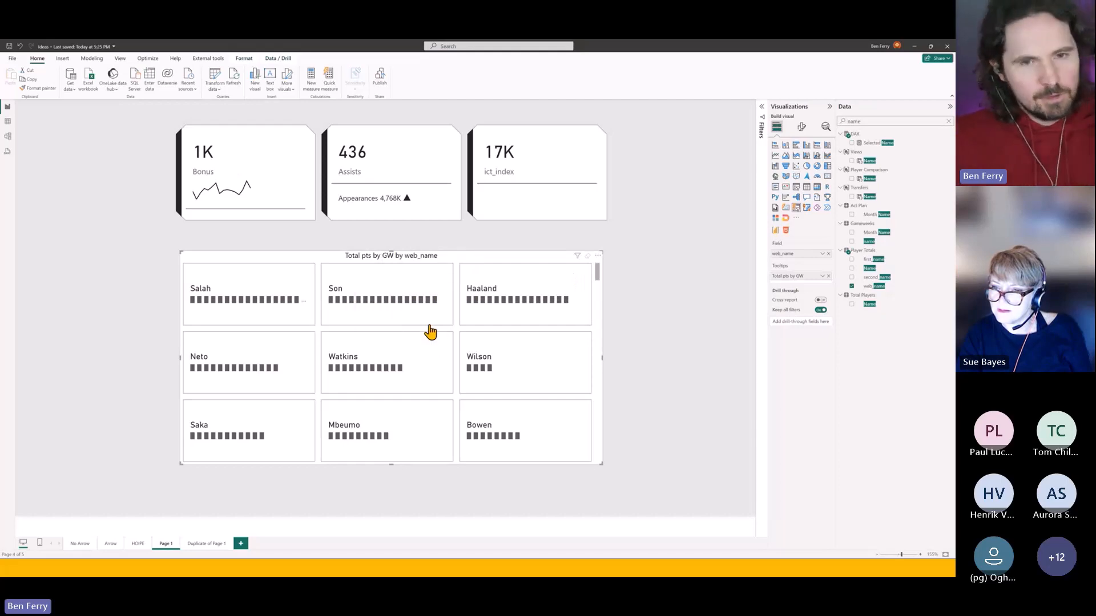
mouse_move(505, 315)
click(538, 313)
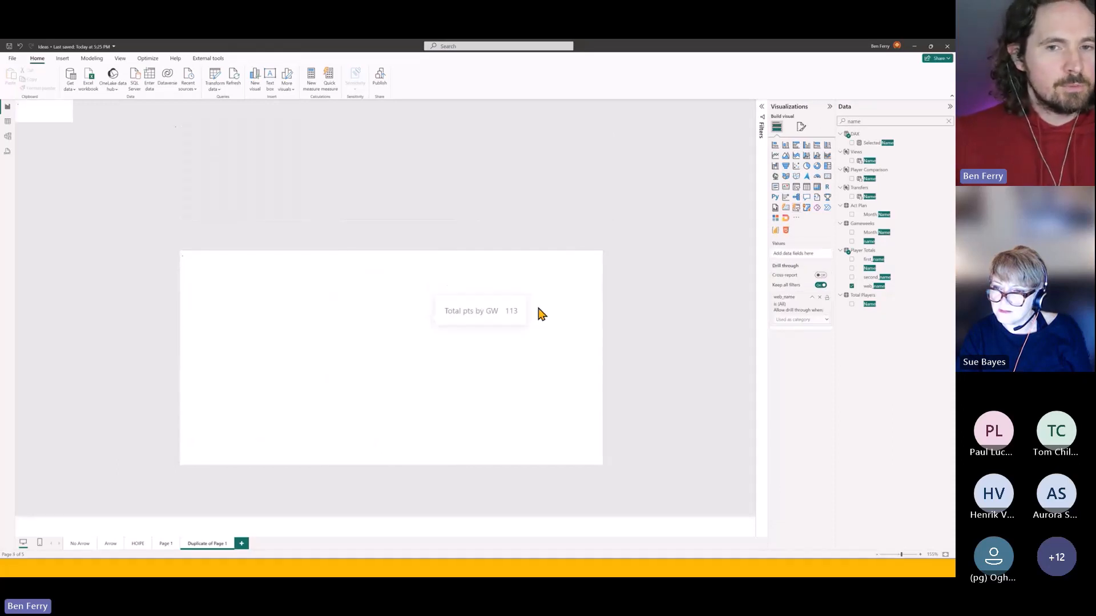
click(165, 545)
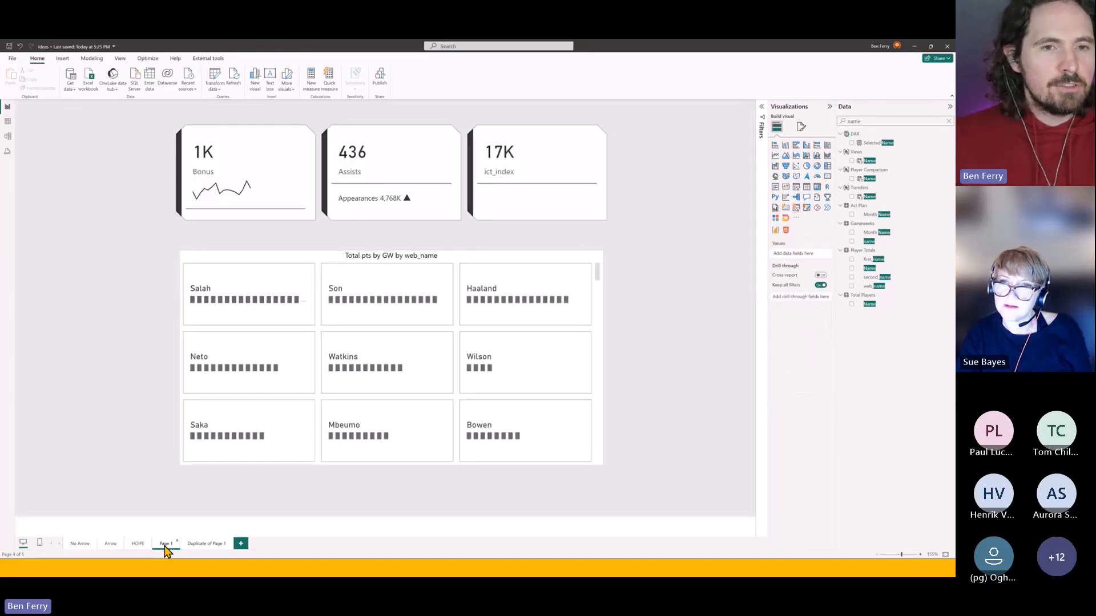
Step: Recheck the Haaland button's context menu on Page 1 for drill-through and close it again
right_click(502, 277)
mouse_move(521, 312)
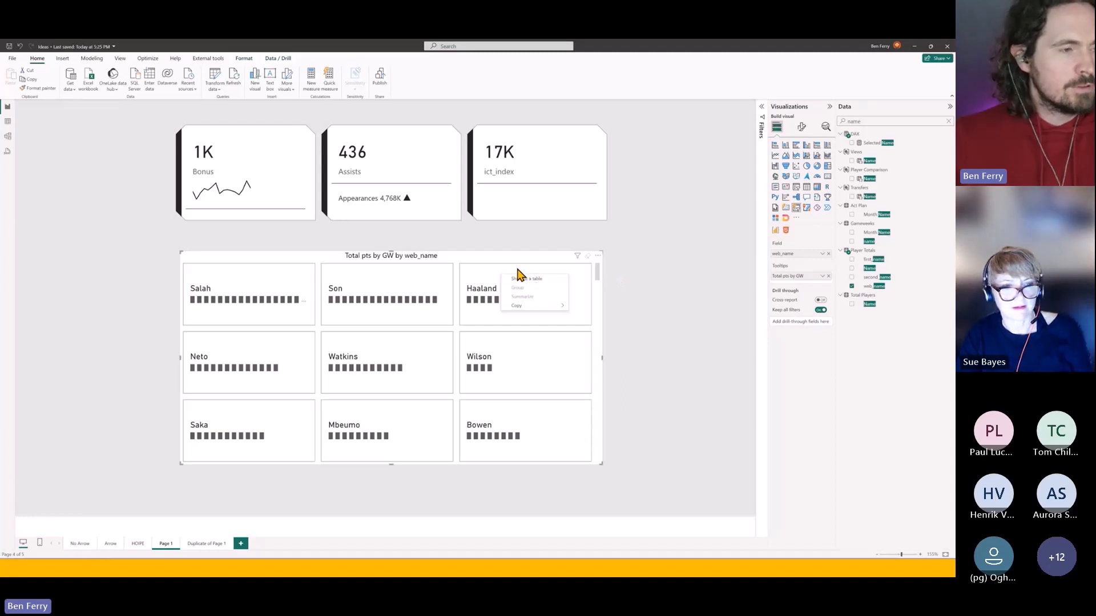
click(656, 268)
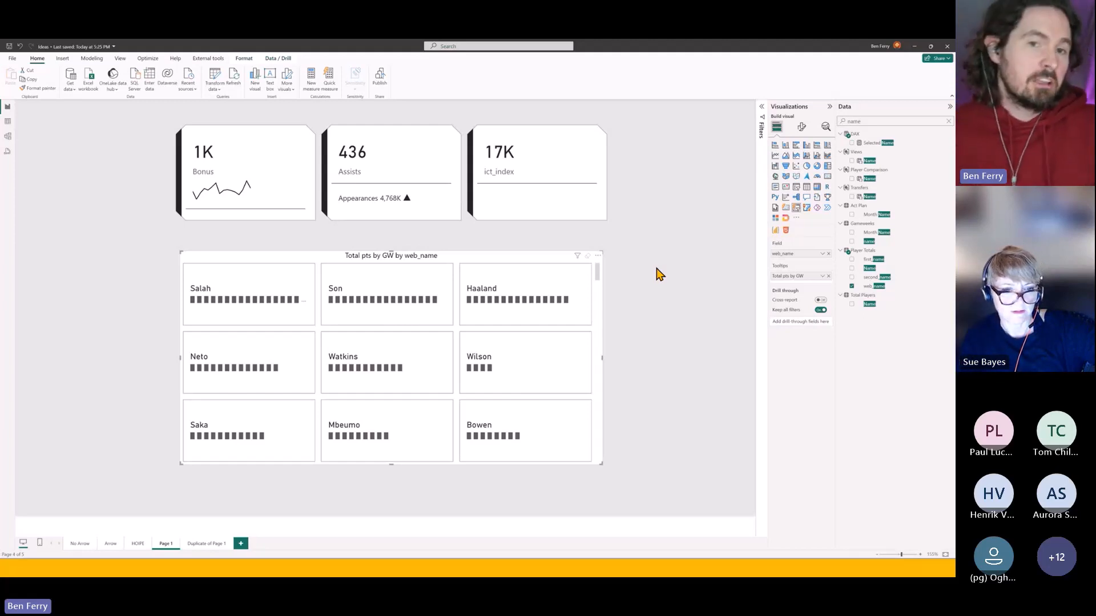
right_click(538, 275)
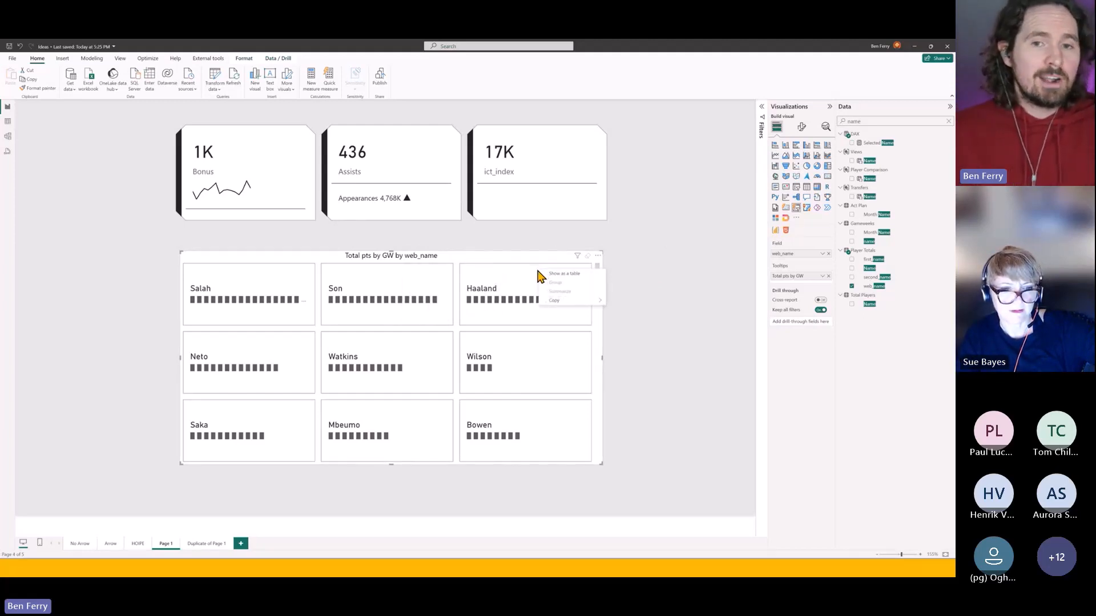
click(678, 237)
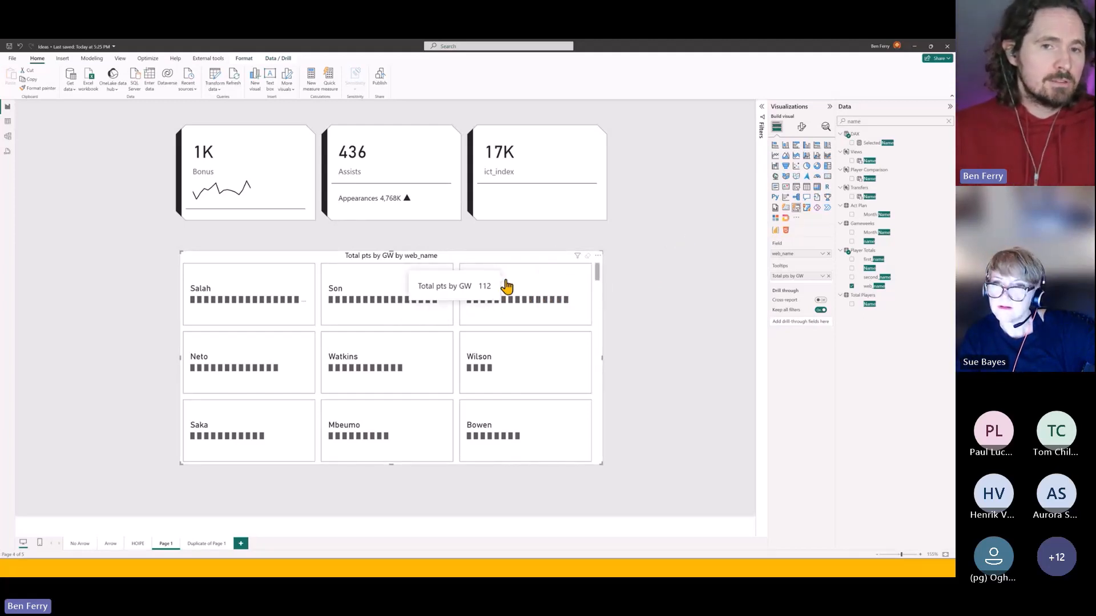
Step: Drill through on Haaland to Duplicate of Page 1, go back to Page 1 and check the Salah button's context menu
right_click(506, 286)
mouse_move(479, 315)
click(521, 317)
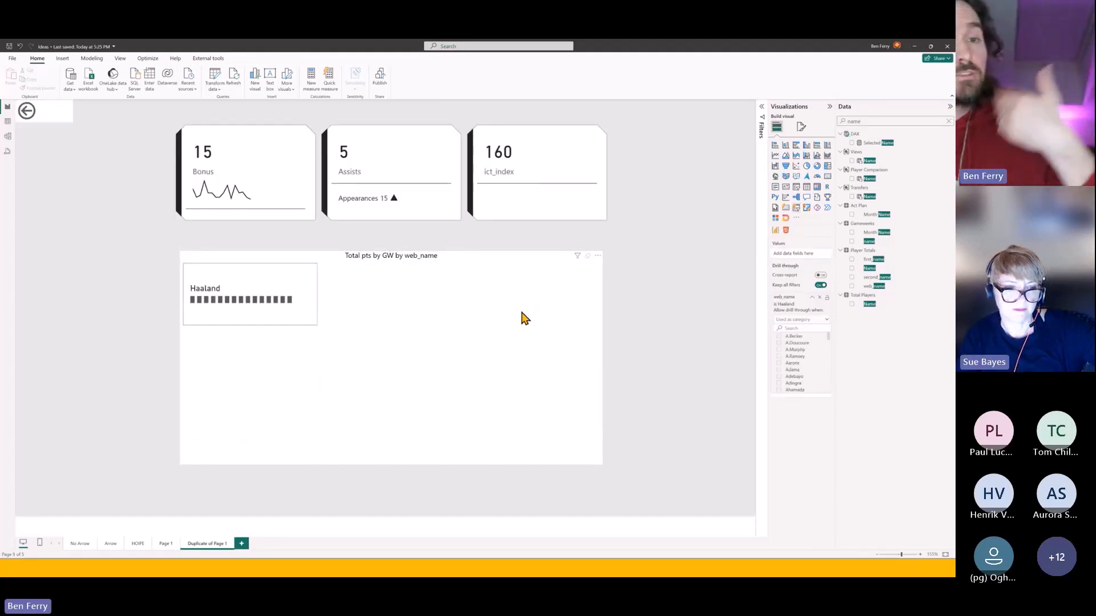
ctrl+click(65, 121)
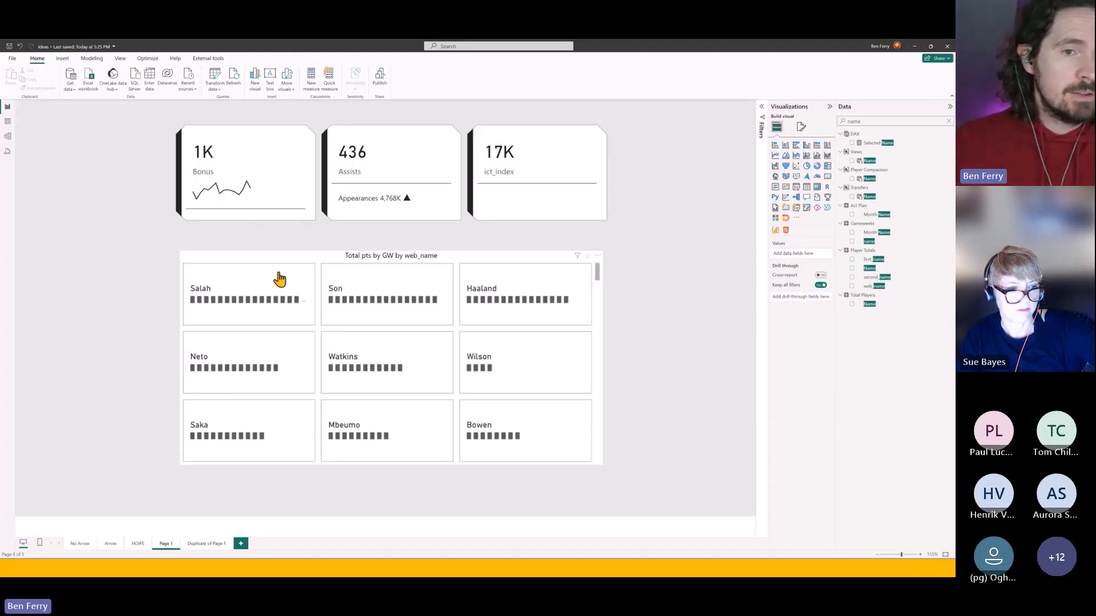
right_click(279, 280)
click(265, 239)
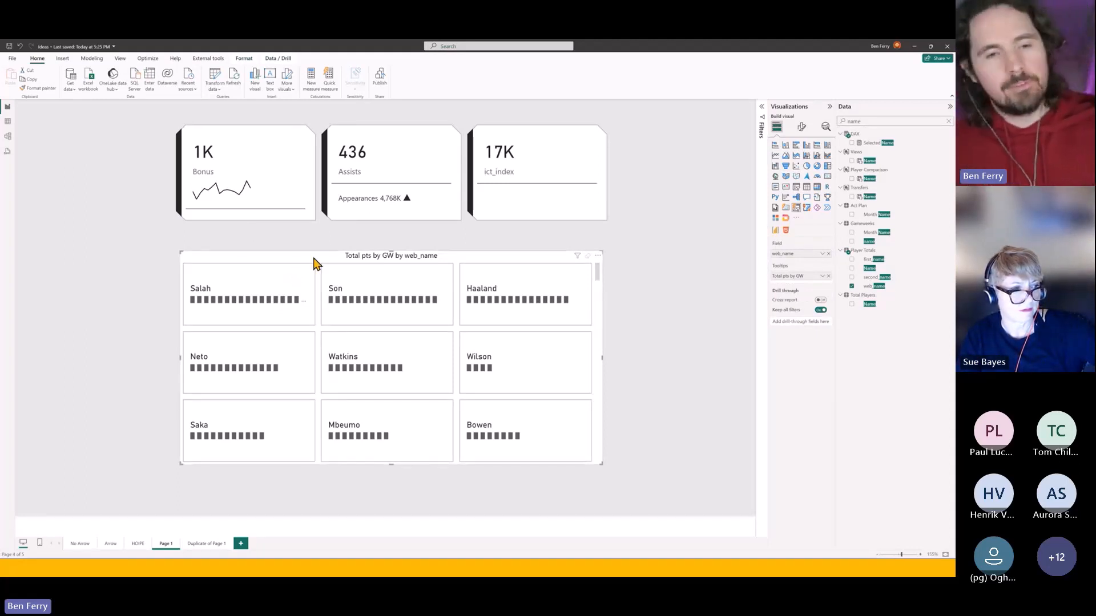
Step: Set the slicer's layout to 1 row and 1 column and move the slicer to the right and slightly up
click(801, 127)
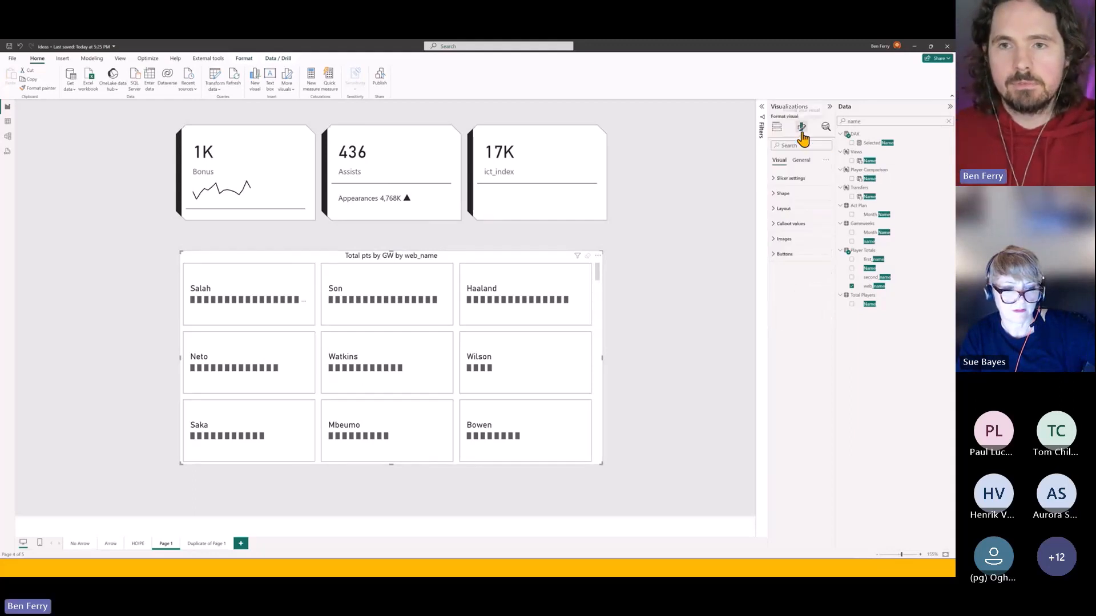
click(805, 212)
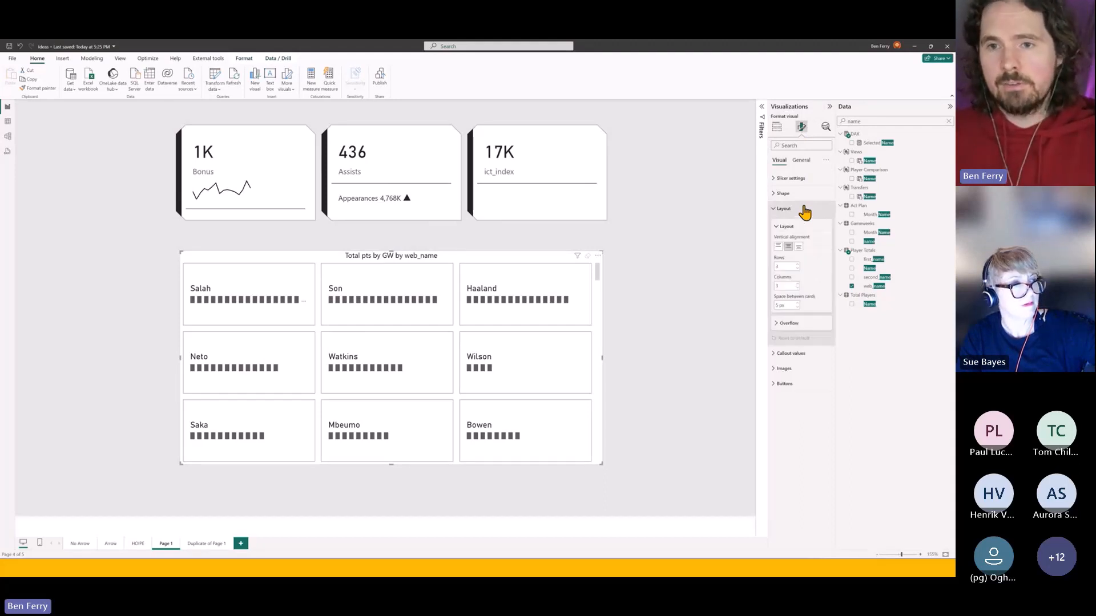
click(797, 269)
click(797, 268)
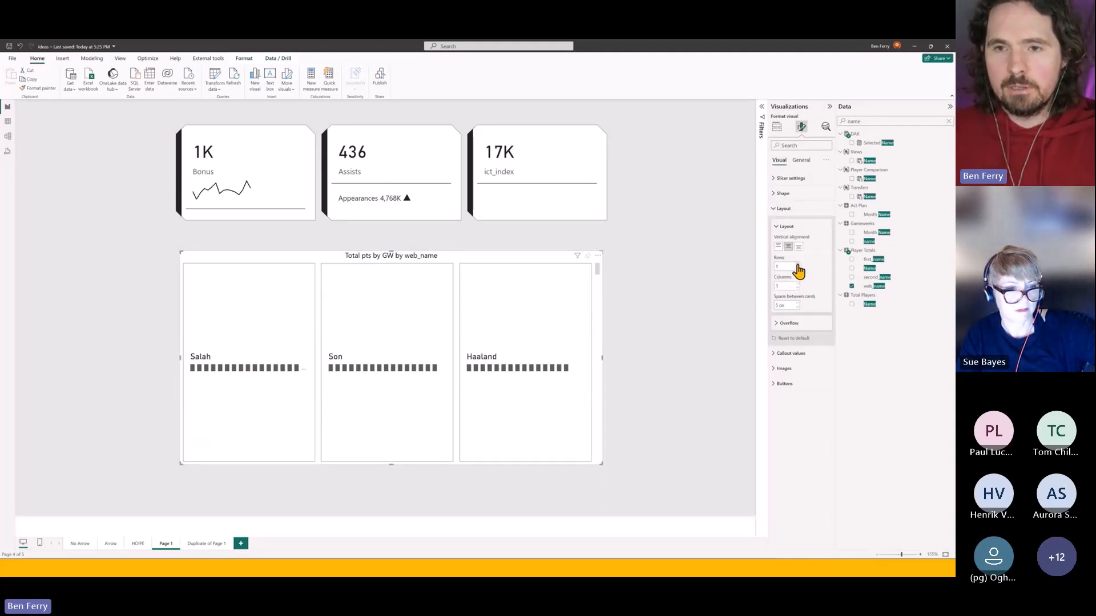
click(798, 289)
click(798, 288)
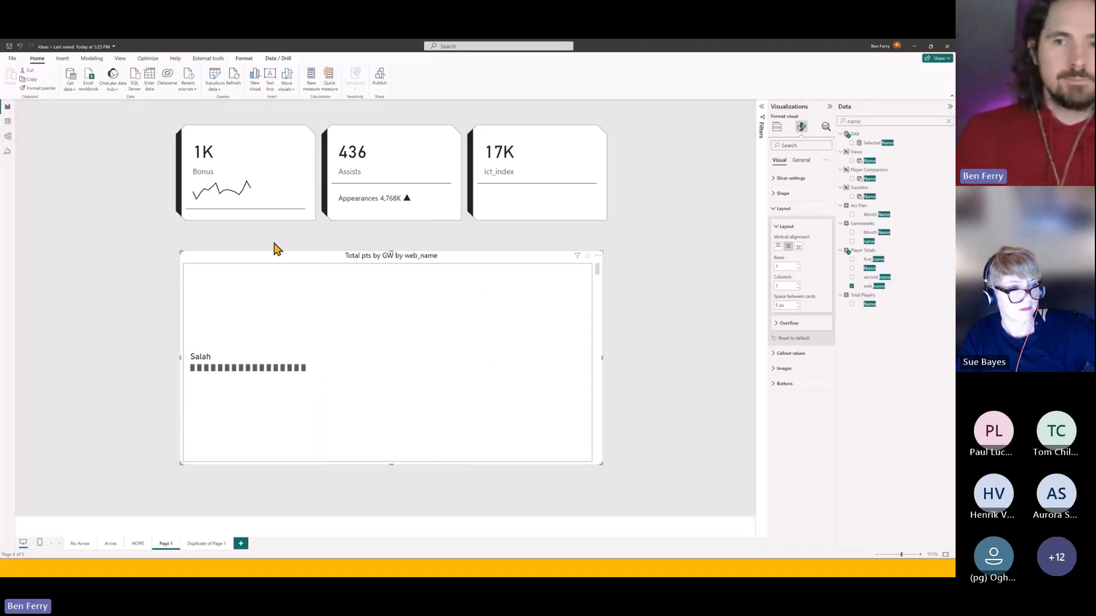
drag(313, 255, 390, 253)
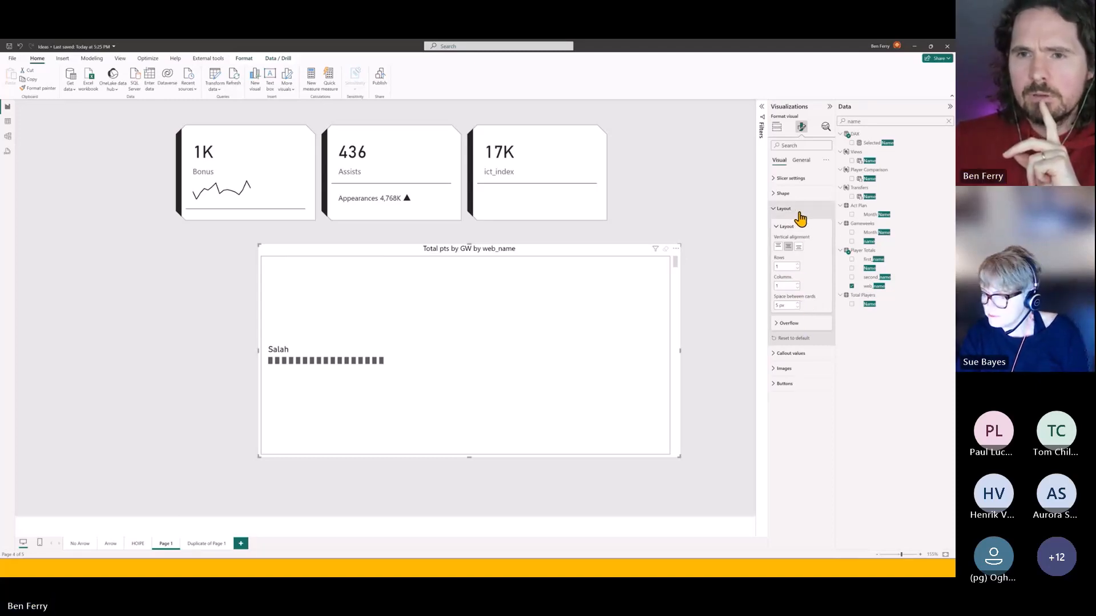
Step: Expand the slicer's Shape and Overflow formatting options alongside its layout settings
click(799, 194)
click(808, 179)
click(808, 180)
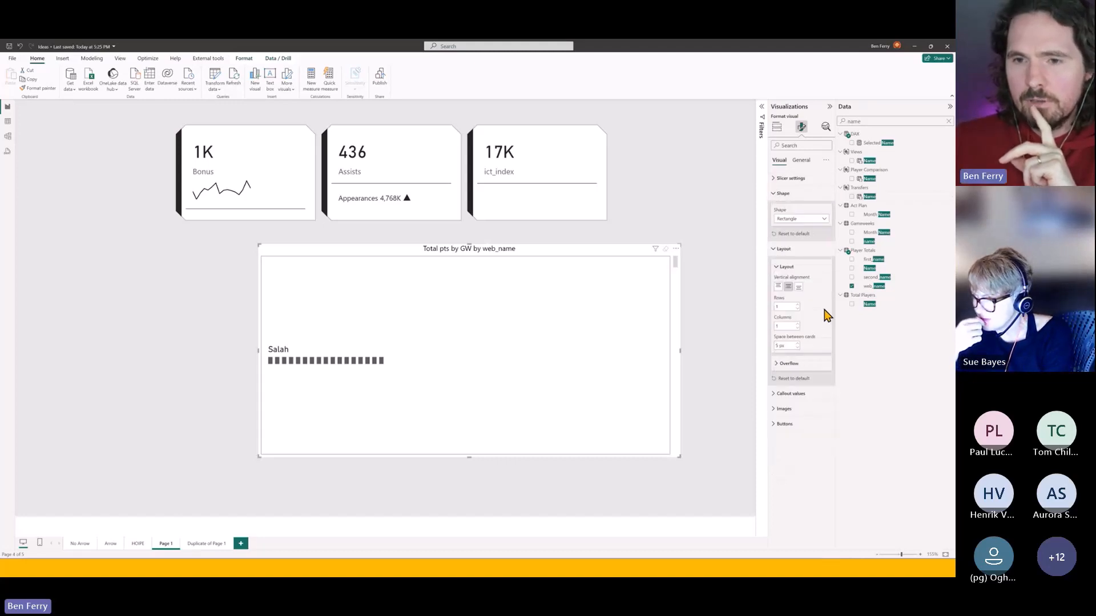
click(809, 363)
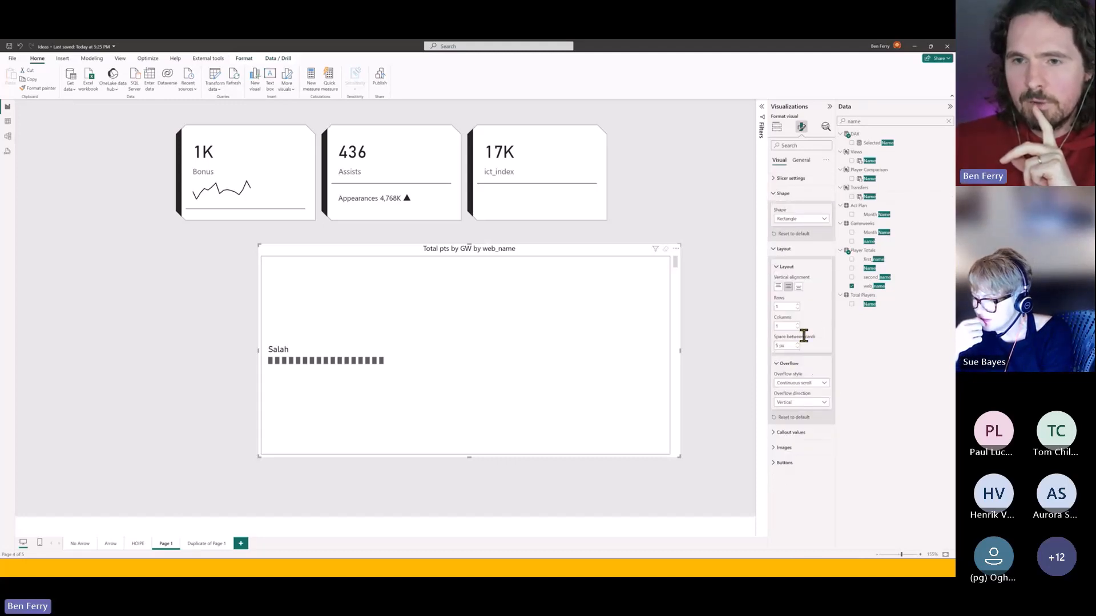
click(776, 267)
click(776, 268)
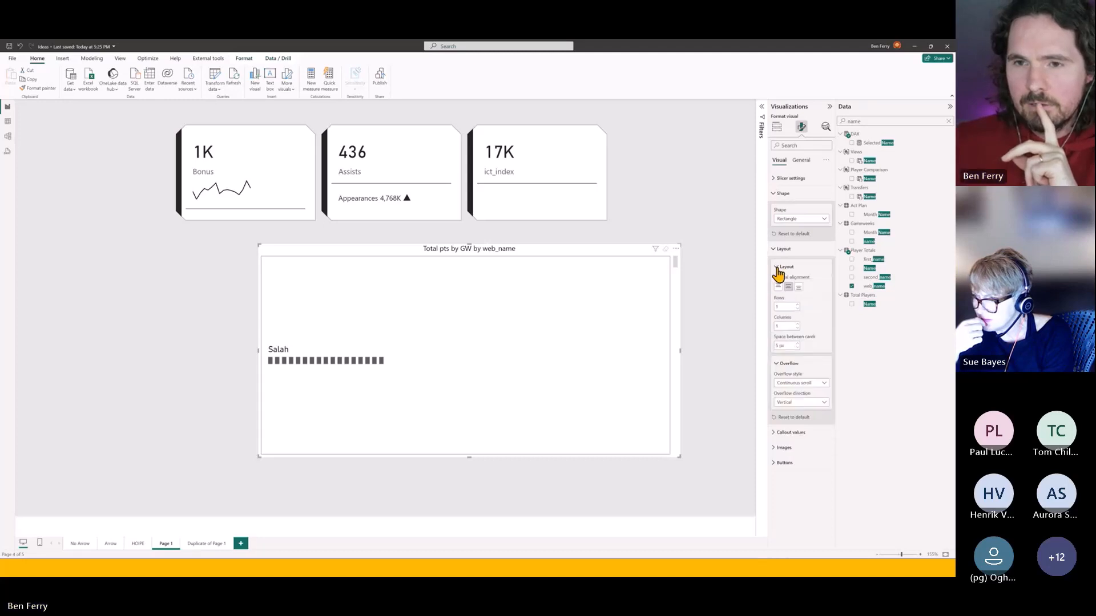
Step: Set the slicer's layout to 4 rows and scroll through its buttons
click(797, 309)
click(797, 305)
click(797, 305)
click(797, 305)
click(797, 305)
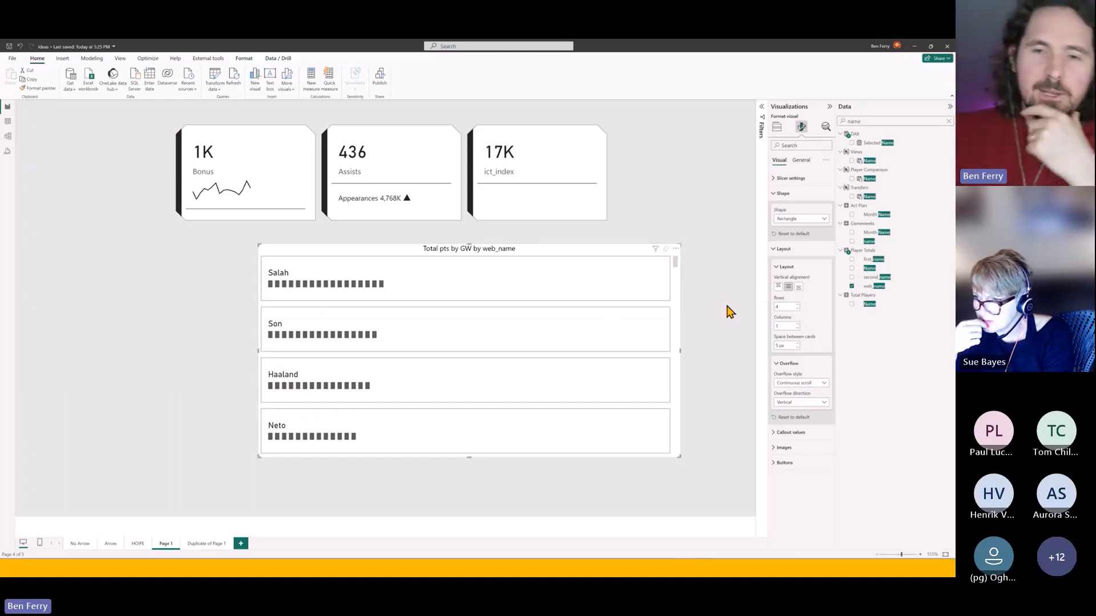
scroll(604, 306, down, 3)
scroll(604, 307, up, 3)
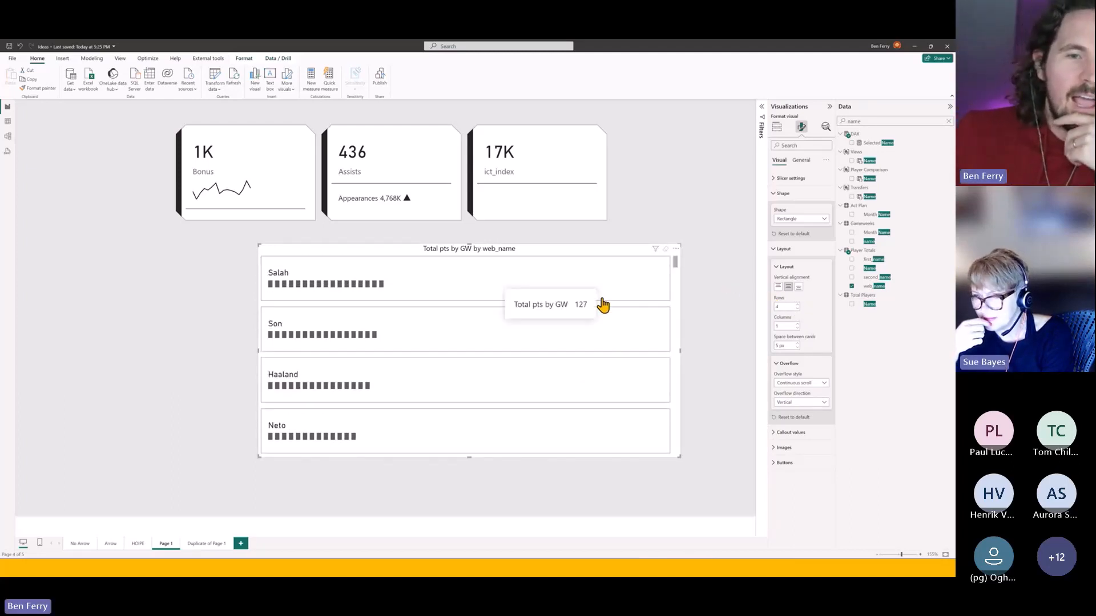
Step: Set the slicer's layout to 5 rows and narrow the slicer to less than half its width from its left edge
click(797, 310)
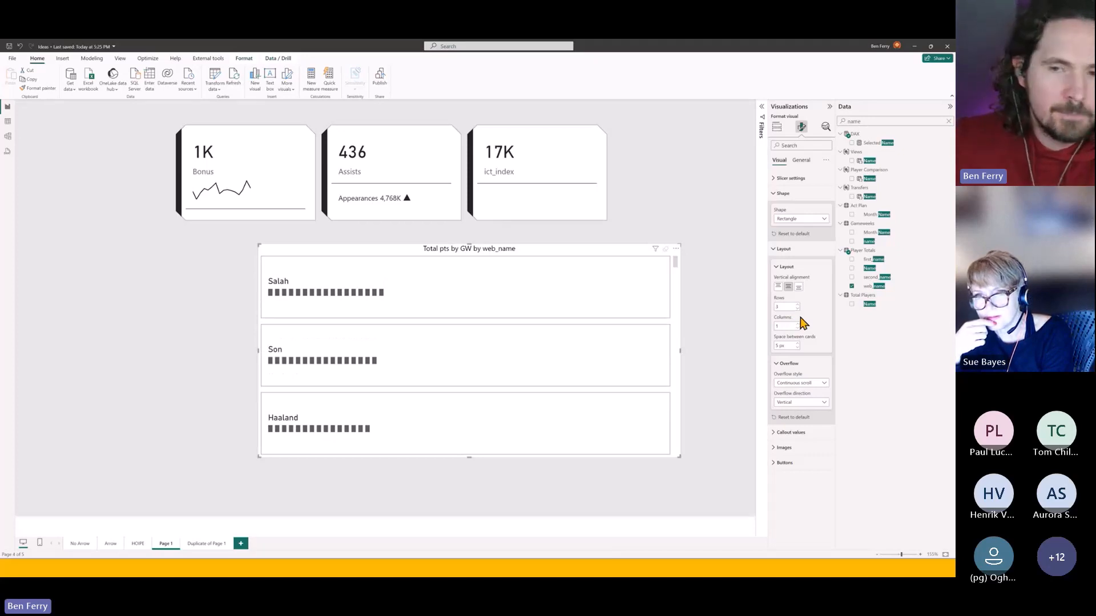
click(797, 305)
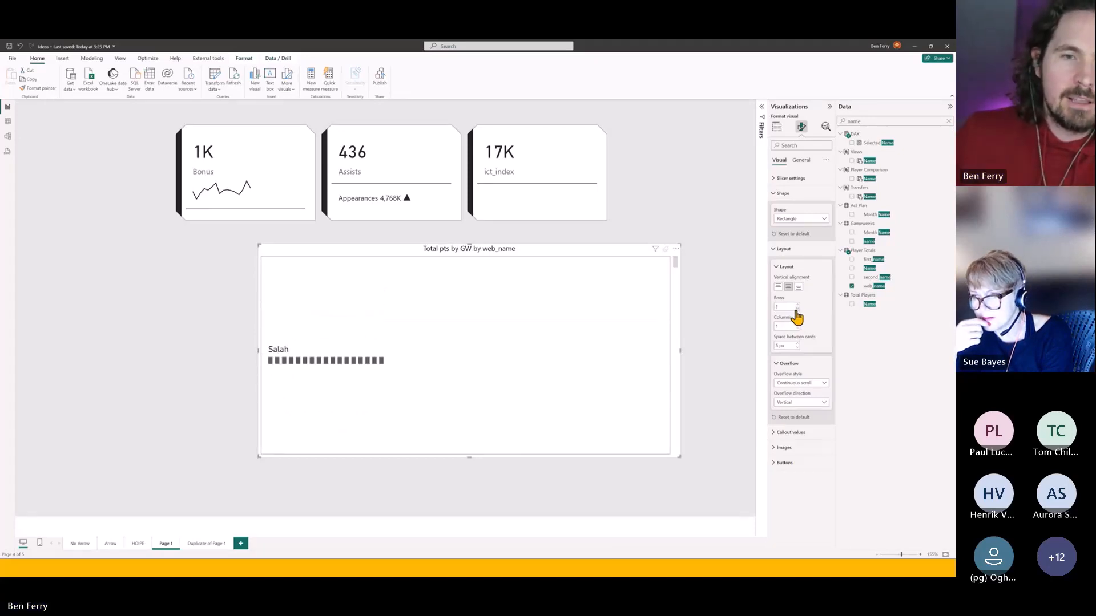
click(797, 305)
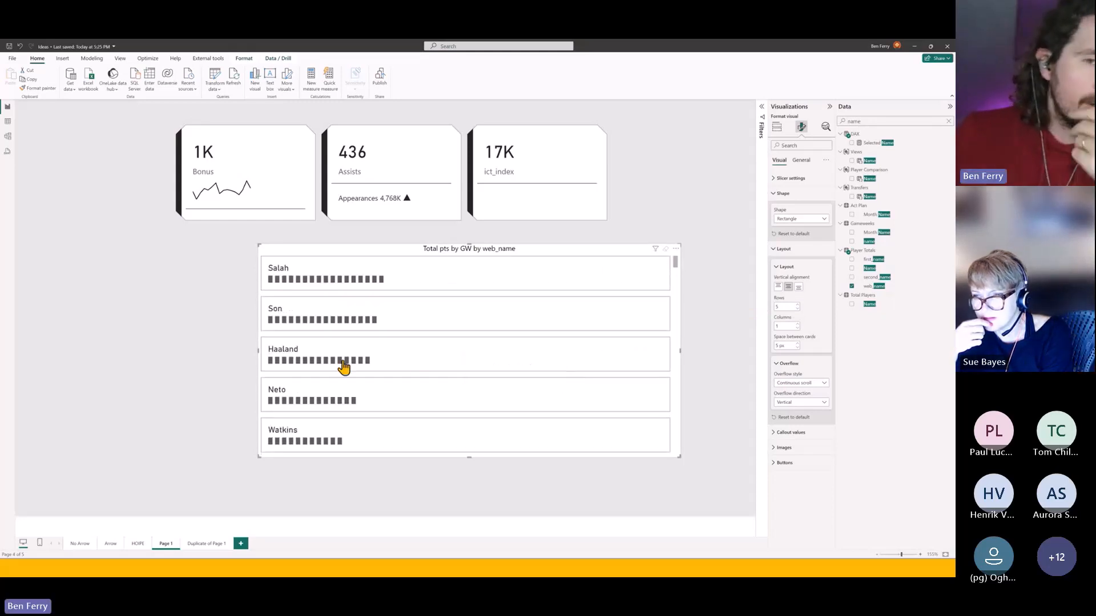
drag(259, 356, 484, 358)
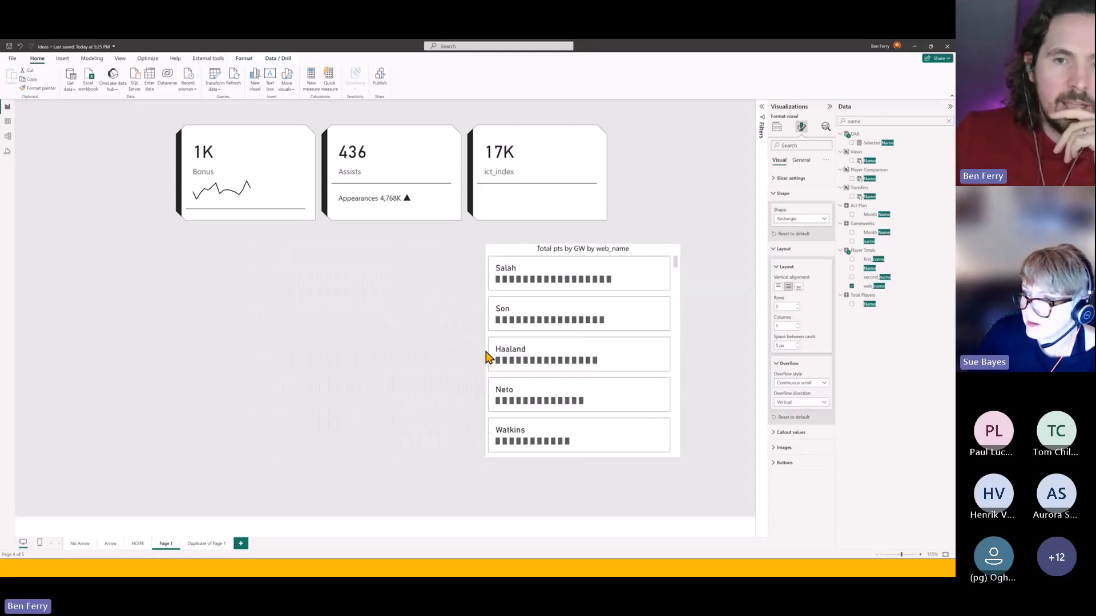
Step: Change the slicer's overflow style to Paginated and page forward through the player buttons
click(817, 386)
click(816, 395)
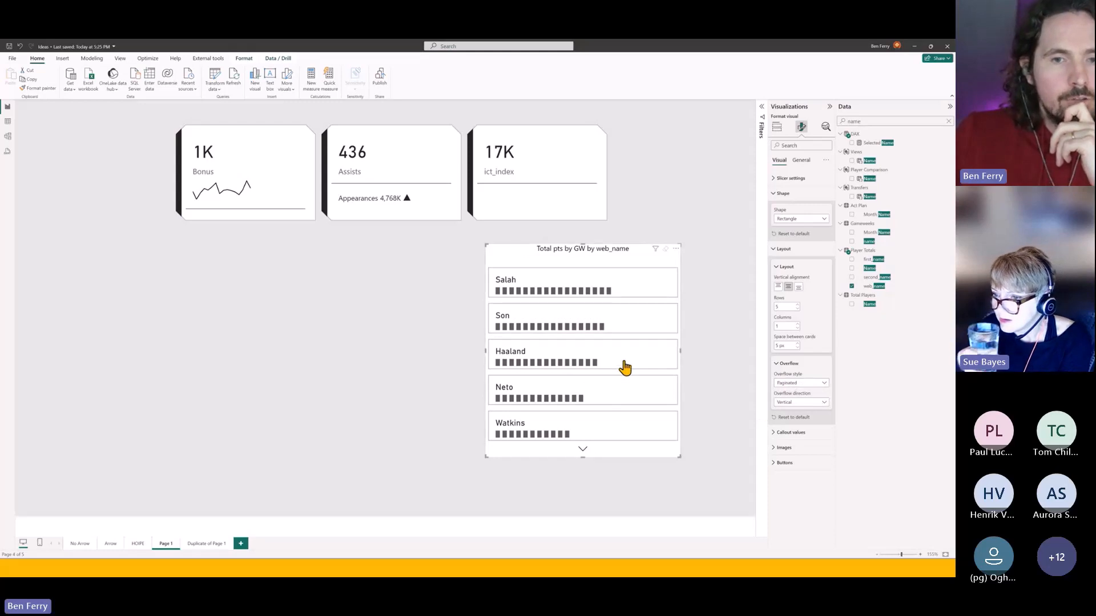
click(582, 448)
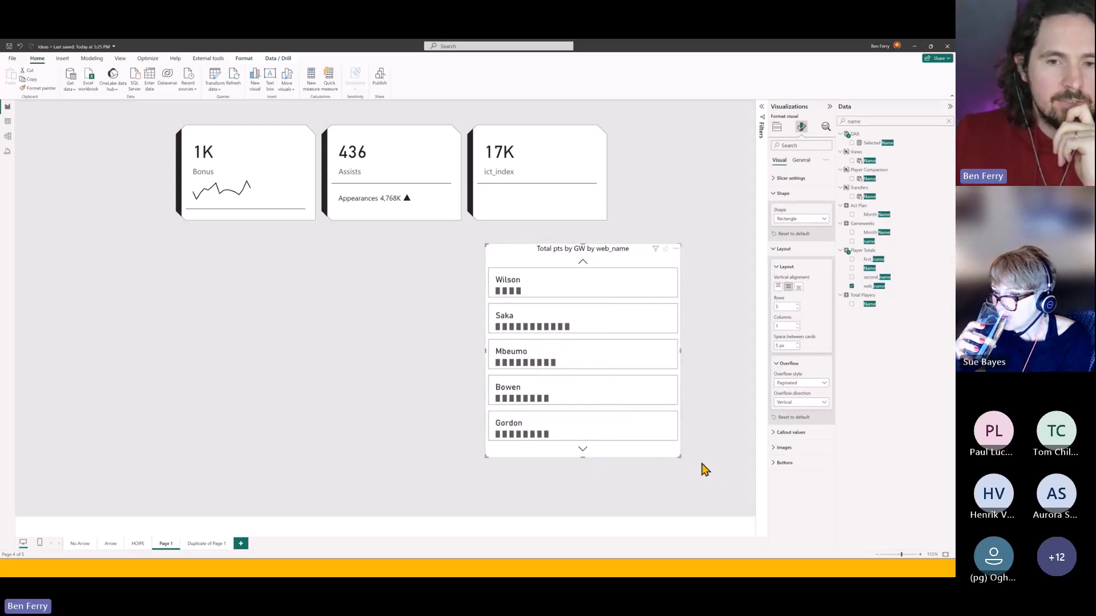
click(601, 447)
click(635, 451)
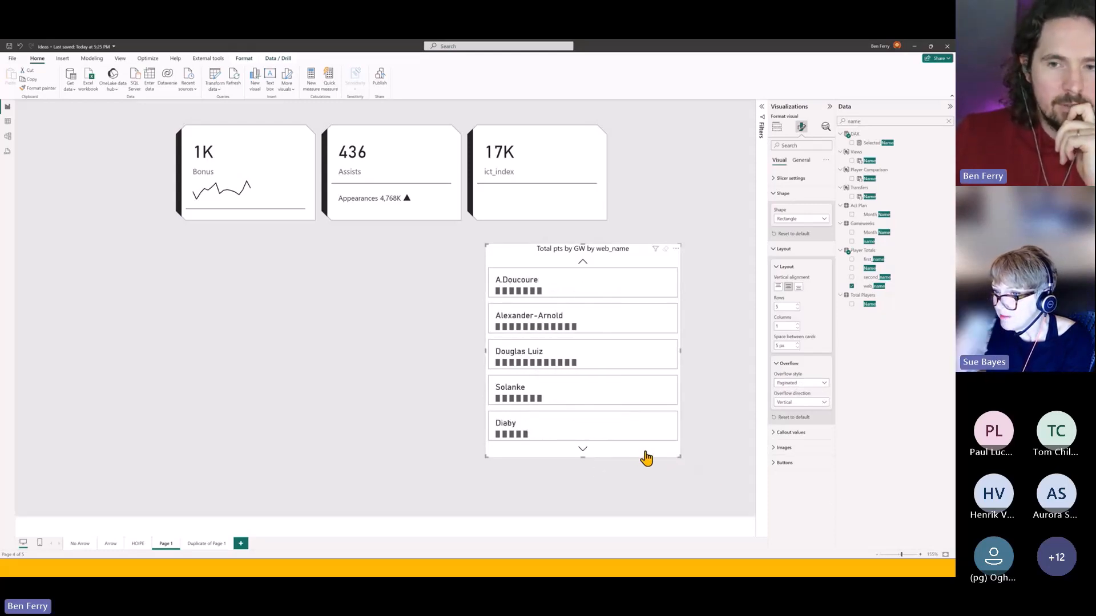
Step: Switch the slicer's overflow direction to Horizontal, page forward once and return to the first page of players
click(786, 404)
click(809, 422)
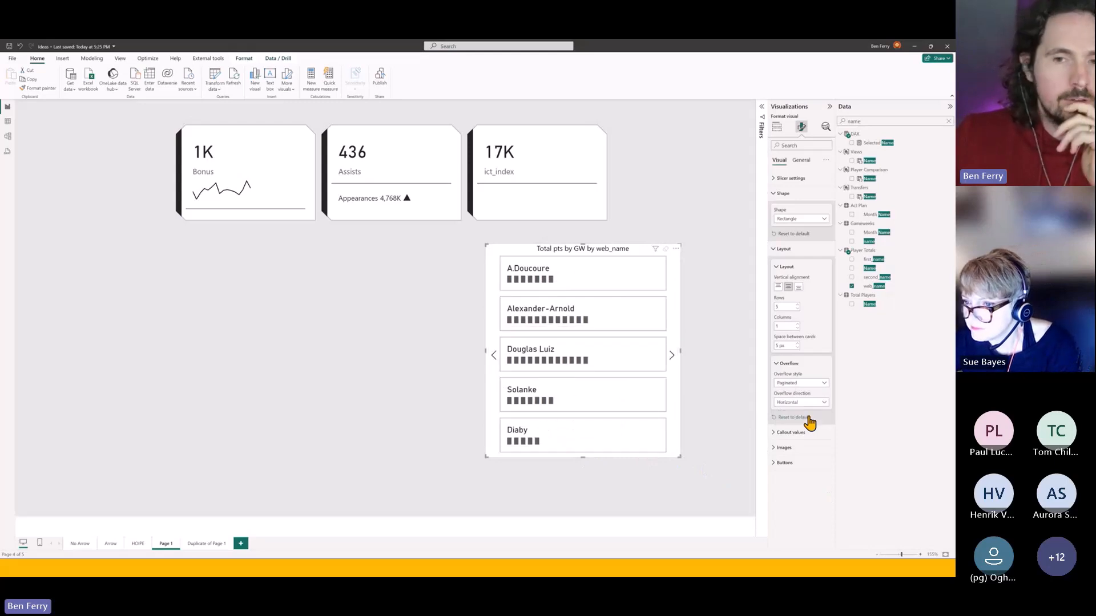
click(671, 356)
click(494, 357)
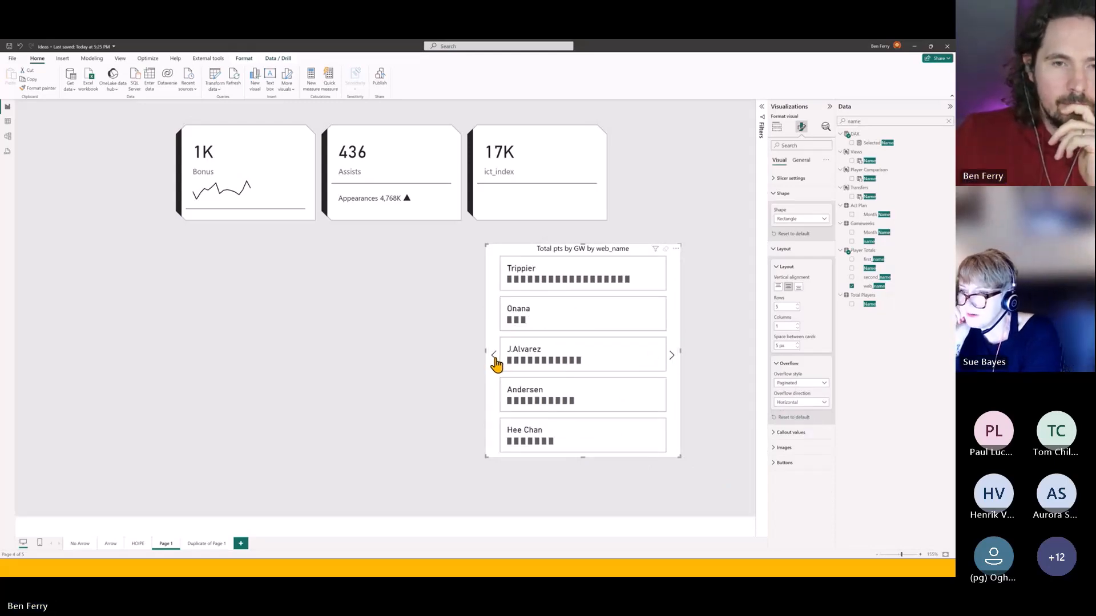
click(495, 357)
click(494, 357)
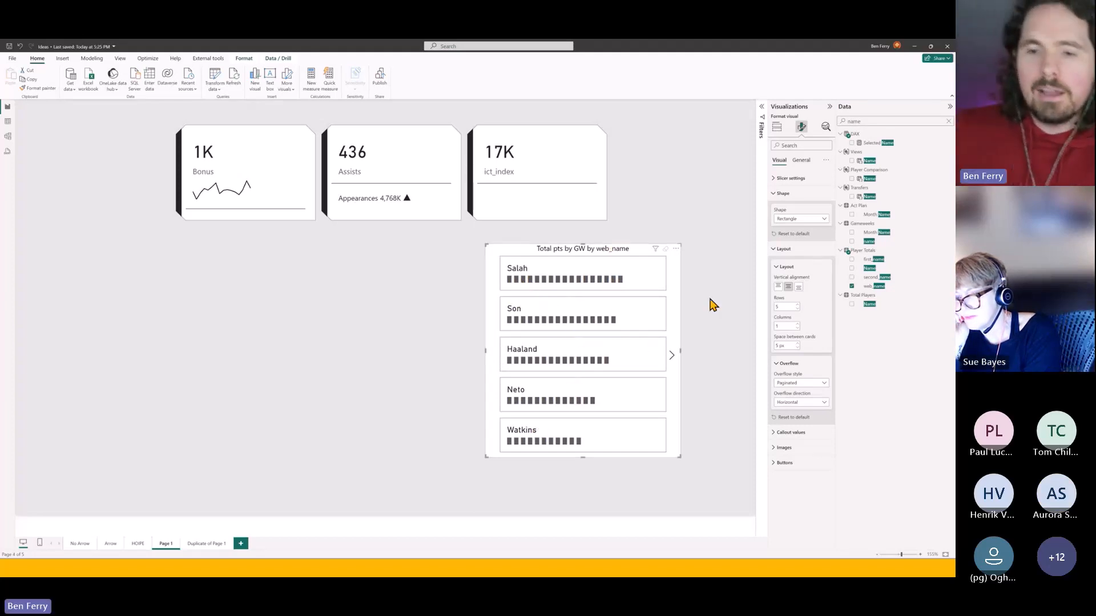
Step: Expand the slicer's Images and Callout values options to examine the available settings
click(785, 448)
scroll(812, 399, down, 5)
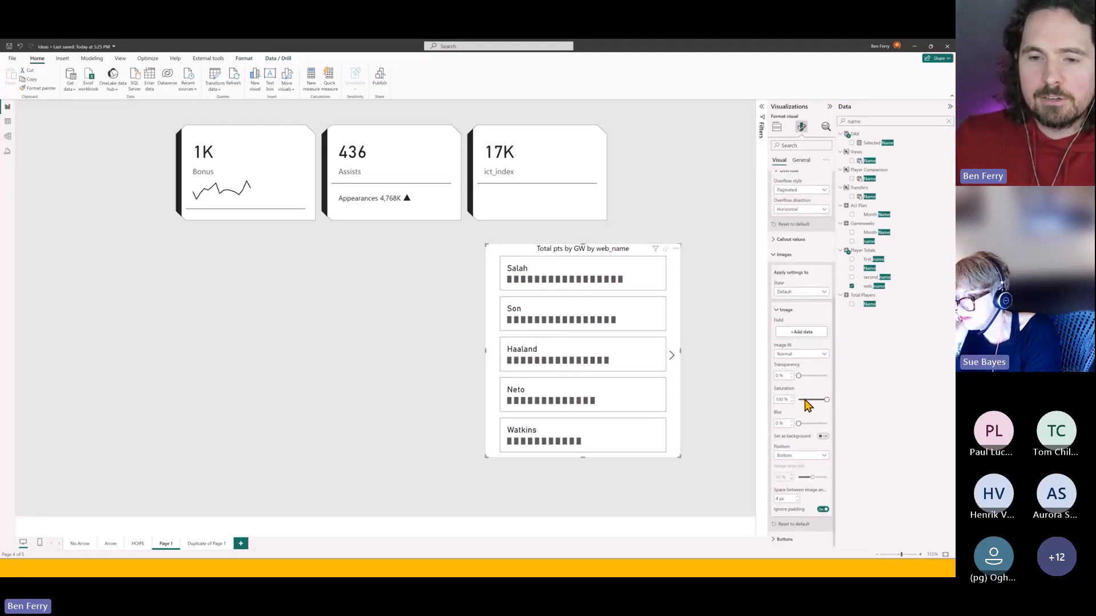
click(792, 240)
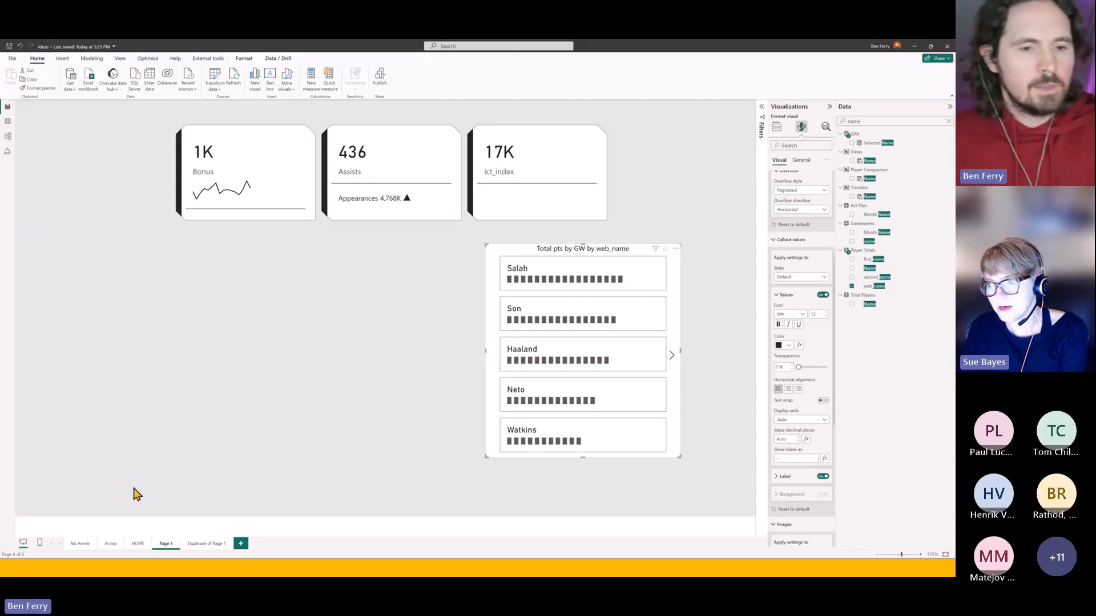
Step: Go to the HOIPE page and move the purple card visual up and left, clear of the orange cards
click(139, 544)
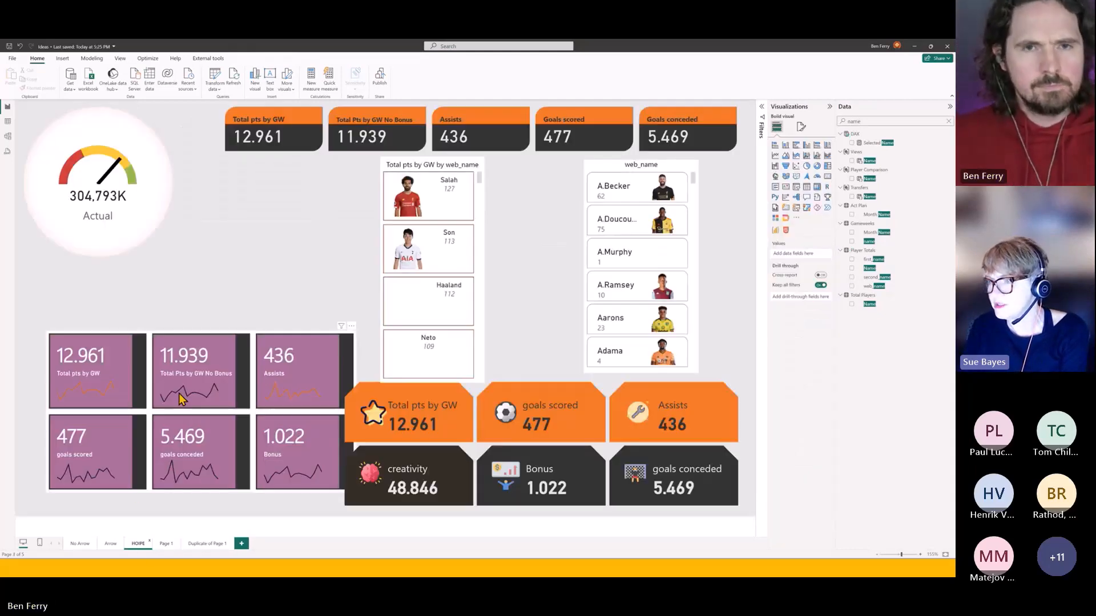
click(365, 383)
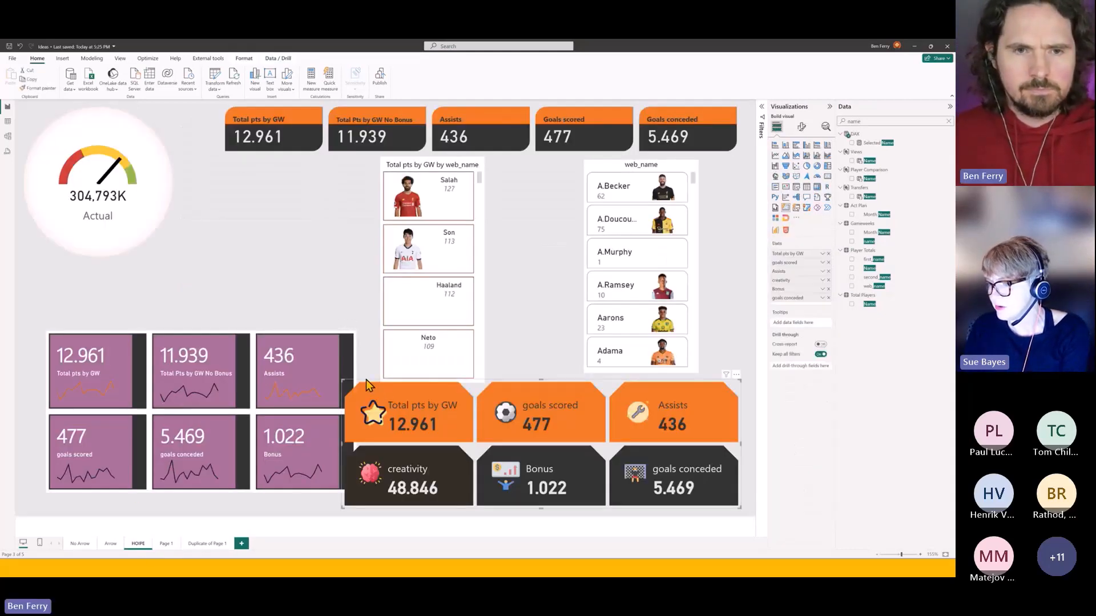
drag(274, 339, 243, 315)
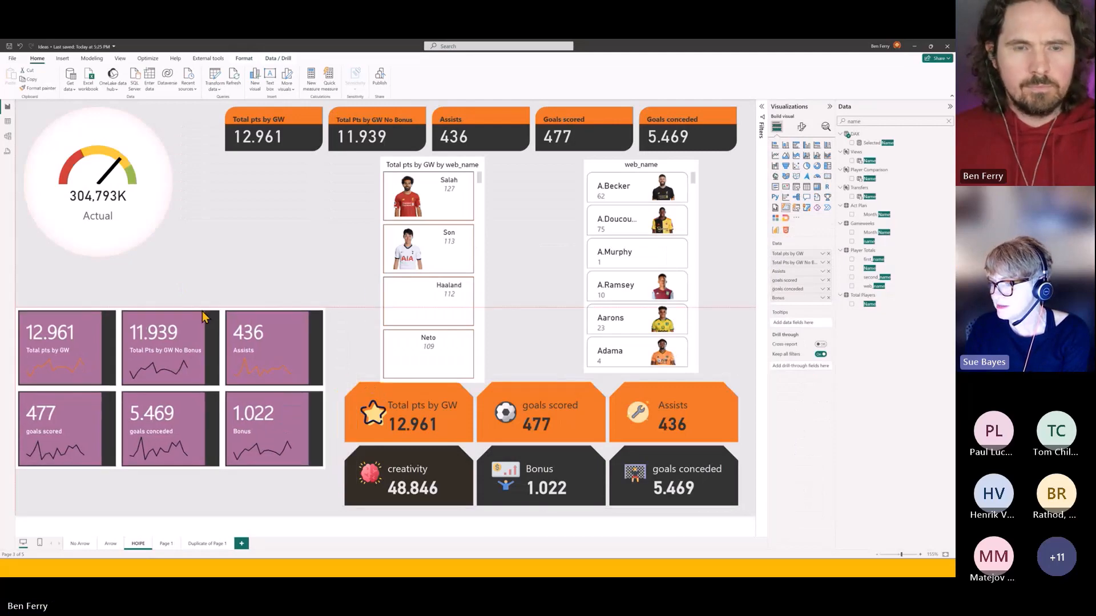
Step: Open the image settings of the orange and dark card visual and widen the formatting area to examine the Bonus image URL
click(519, 382)
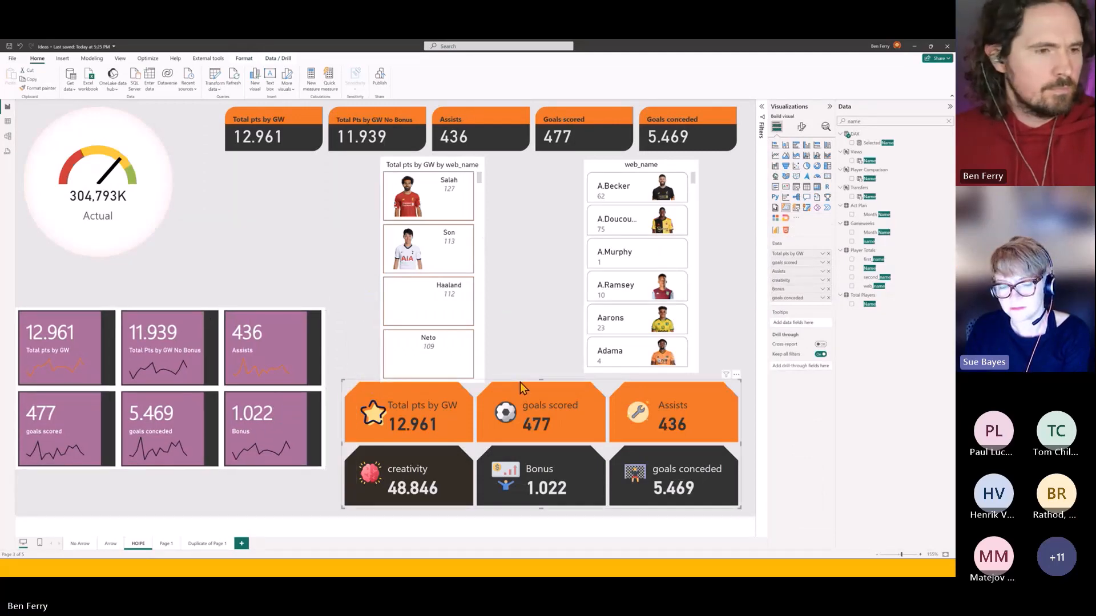
click(801, 126)
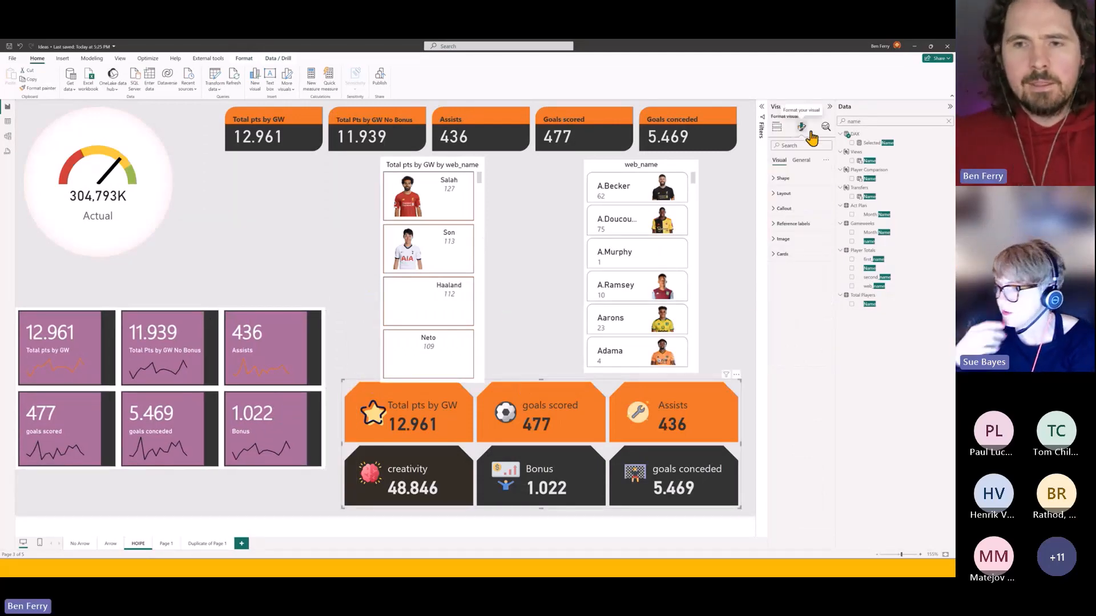
click(810, 244)
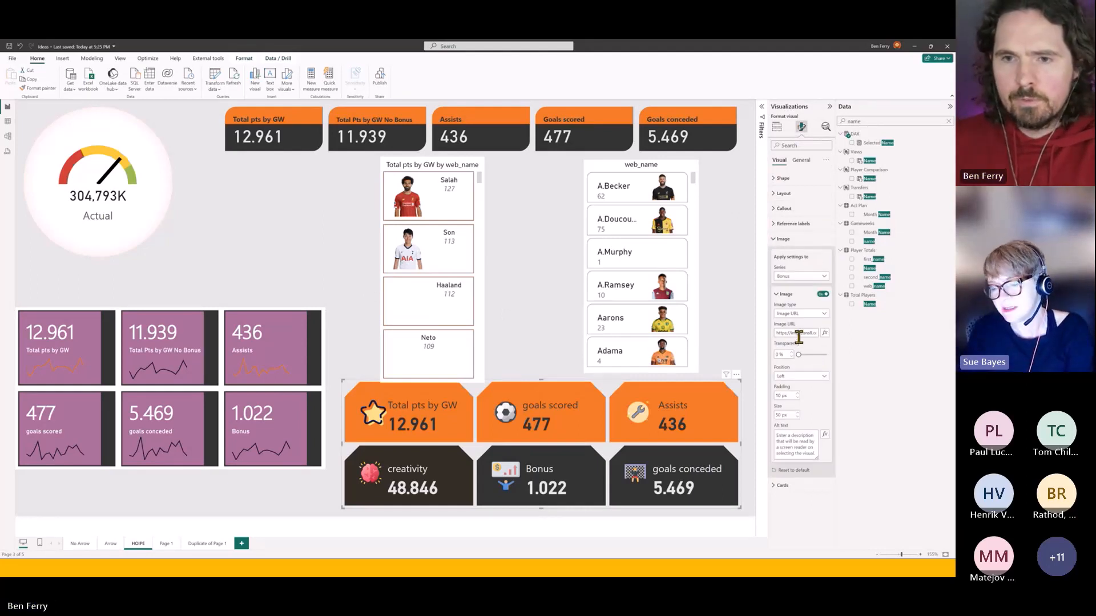
drag(757, 332, 675, 339)
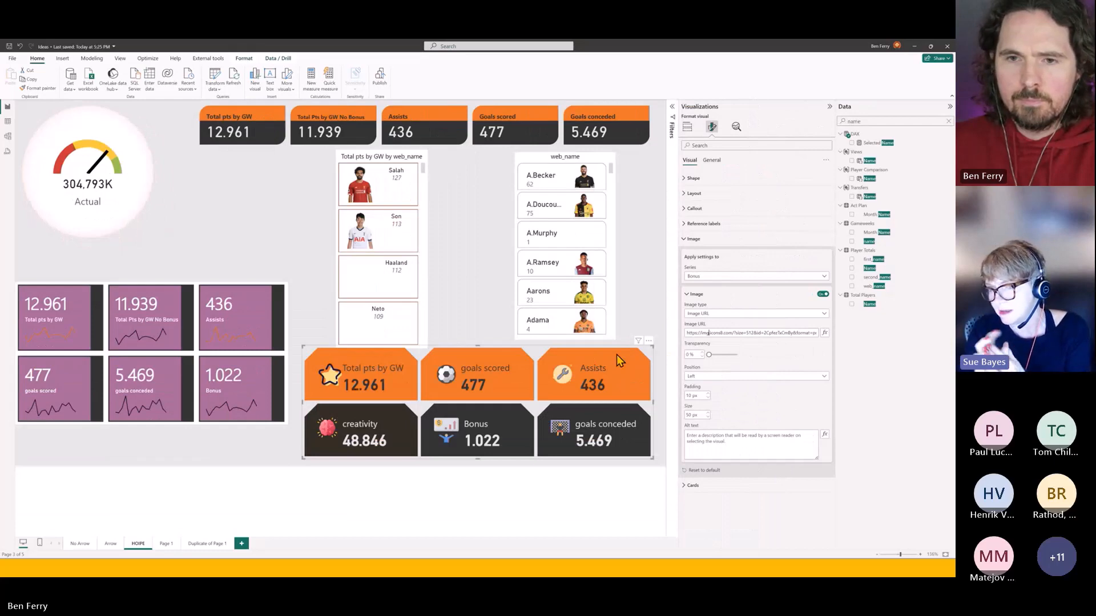
click(731, 332)
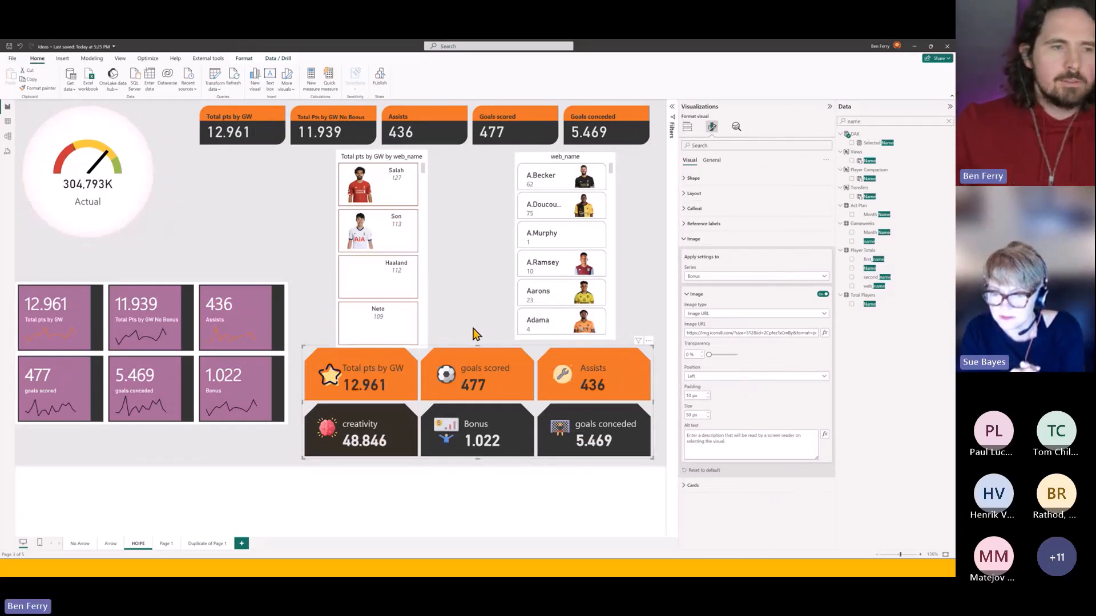
scroll(388, 303, down, 1)
scroll(388, 303, up, 1)
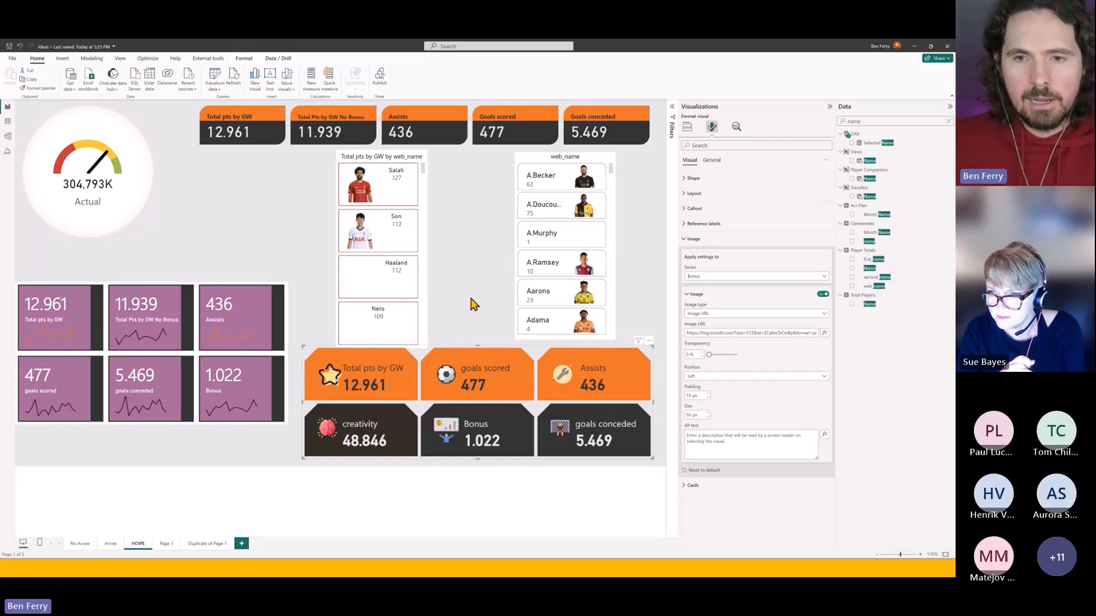
Step: Deselect the orange and dark card visual, reselect it and reopen its image settings
click(473, 305)
click(484, 348)
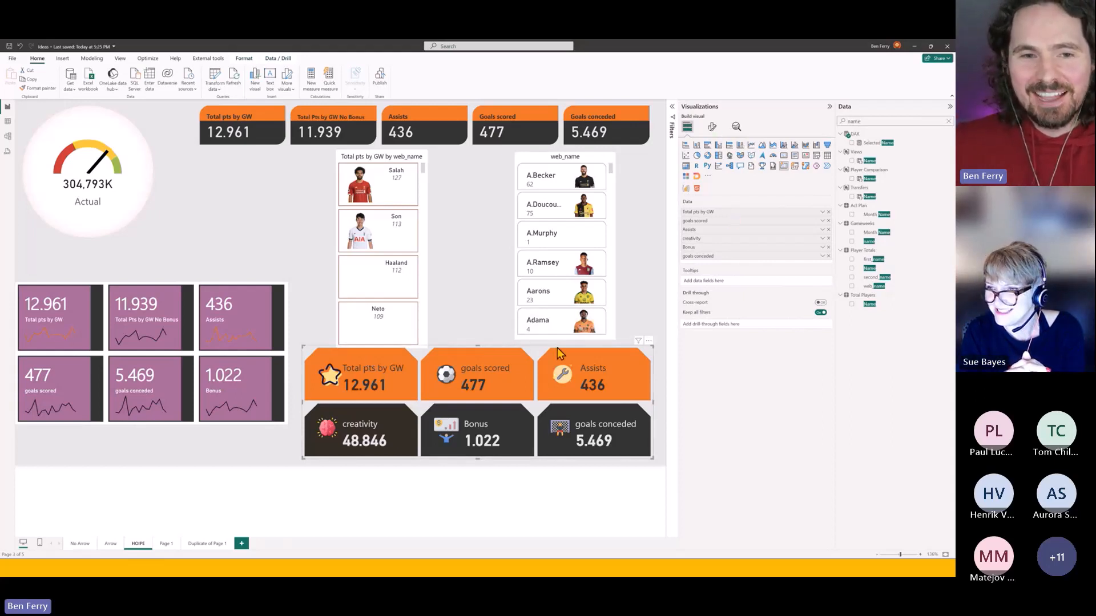
click(711, 127)
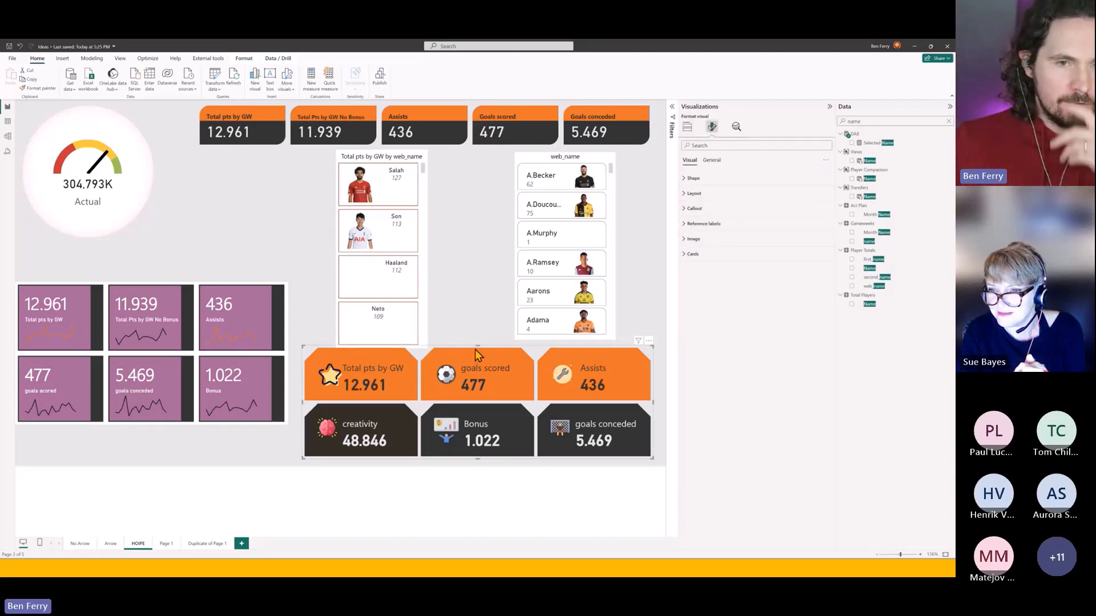
click(714, 242)
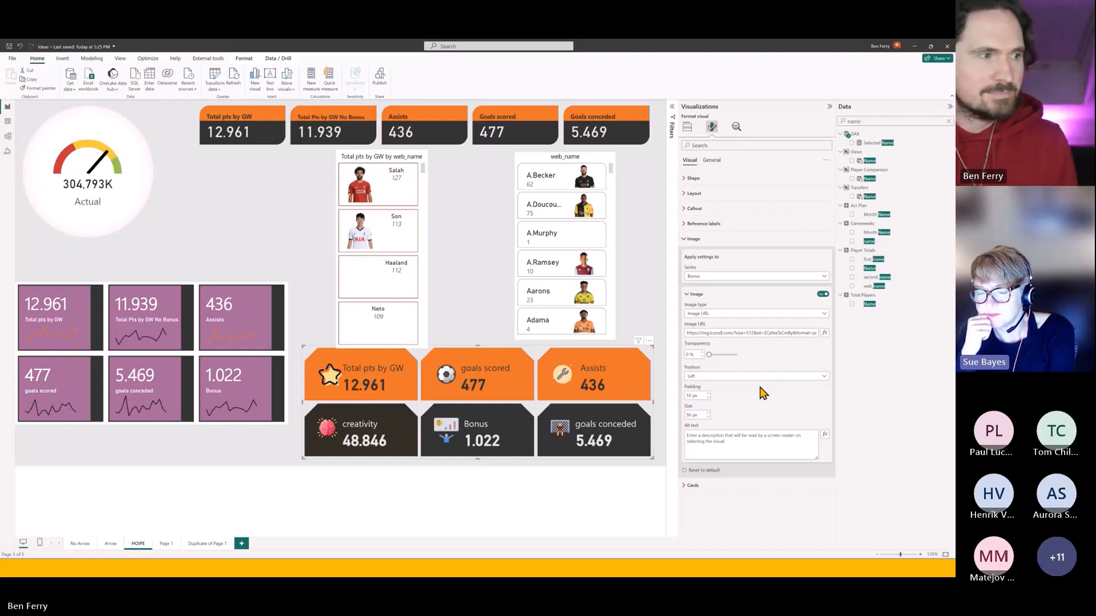
Step: Shorten the Total pts by GW by web_name slicer by lowering its upper edge away from the header cards
click(500, 145)
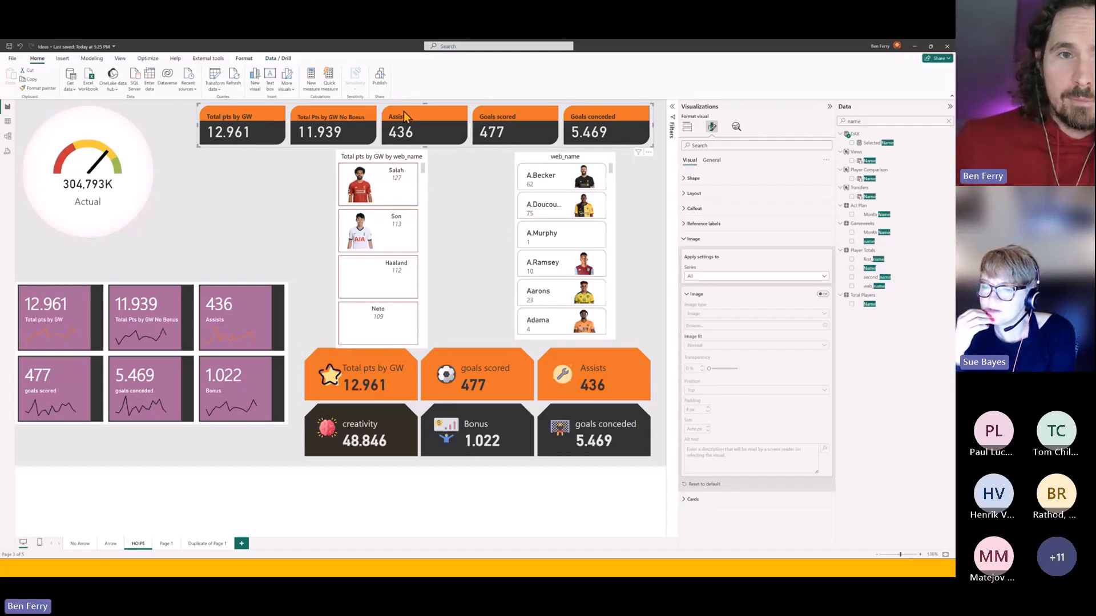
drag(390, 156, 386, 187)
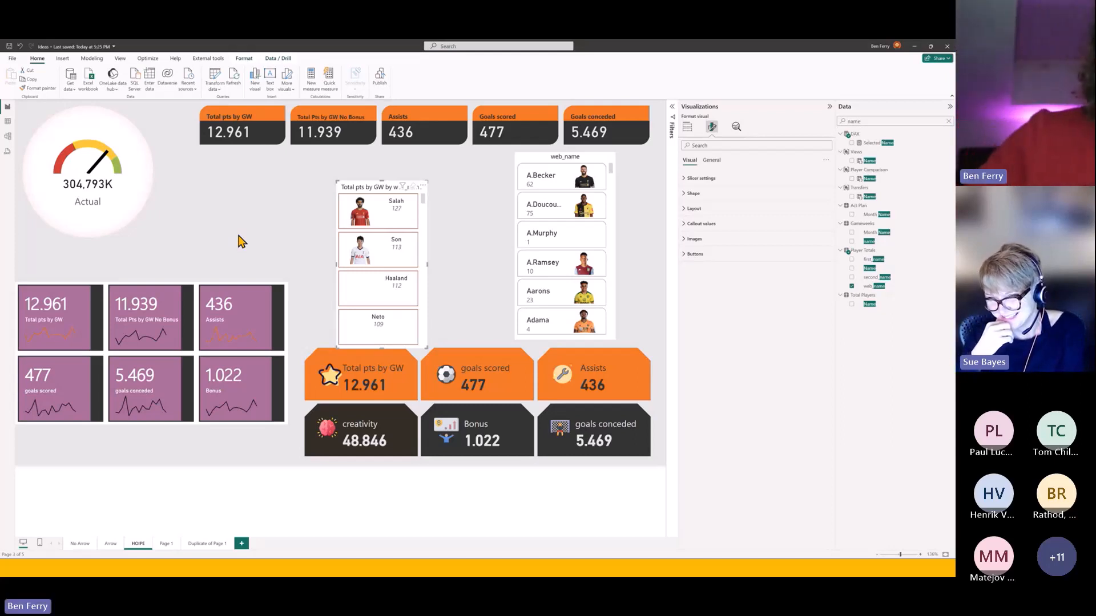
click(264, 138)
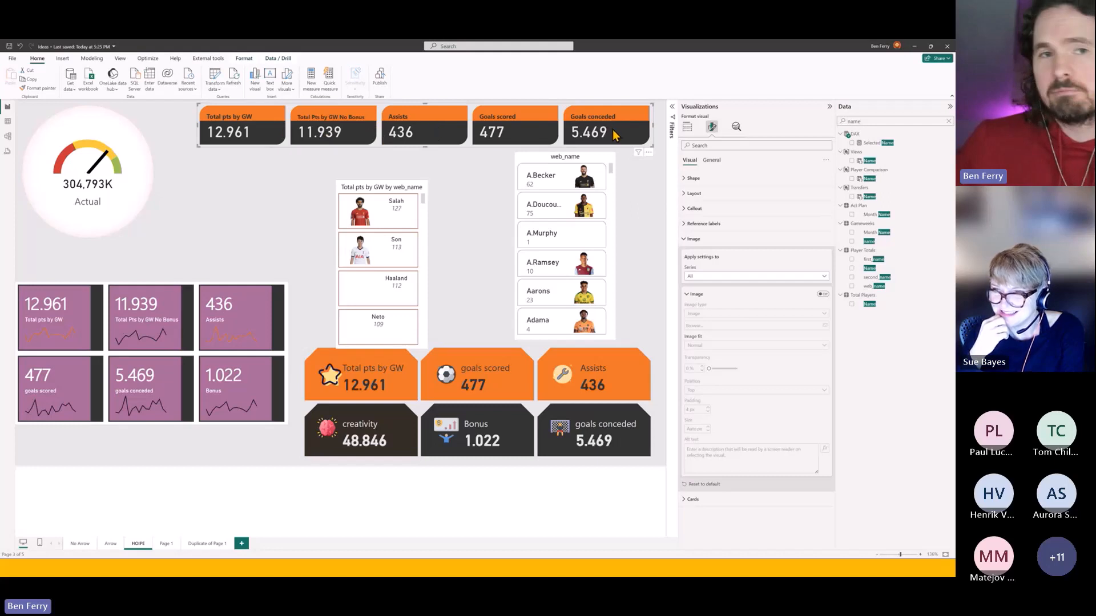
Step: Move the gauge card down and to the right and open its Shape settings
click(268, 237)
drag(113, 135, 137, 164)
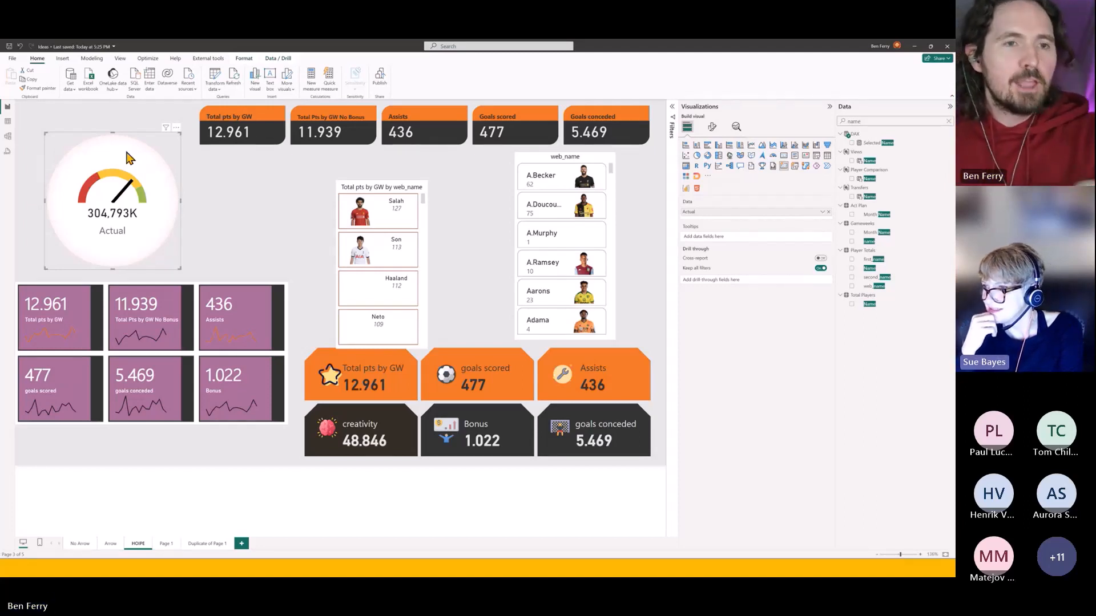
click(711, 127)
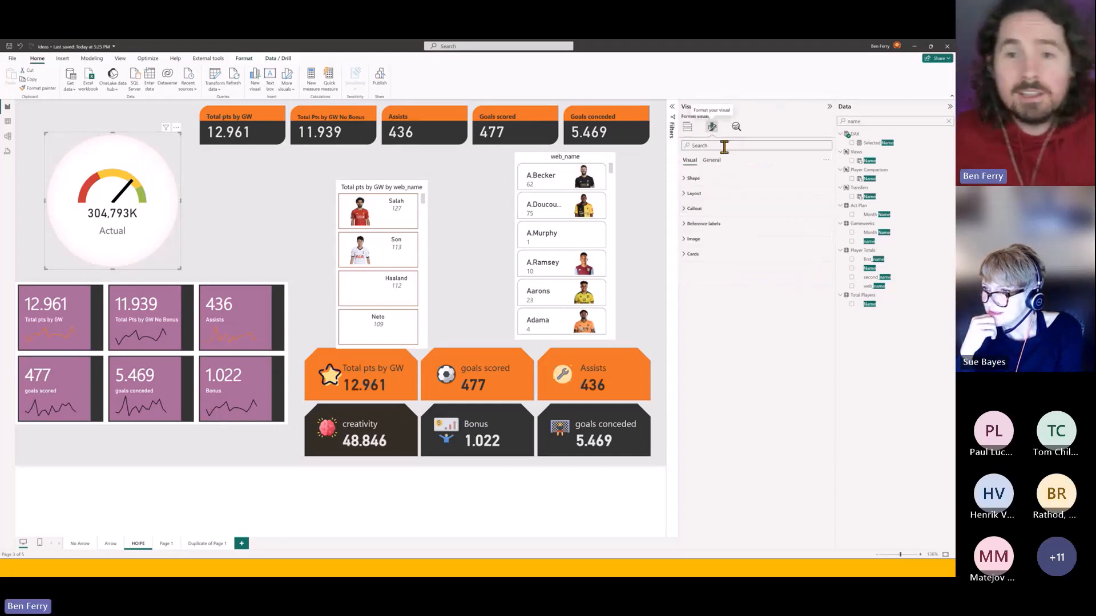
click(714, 179)
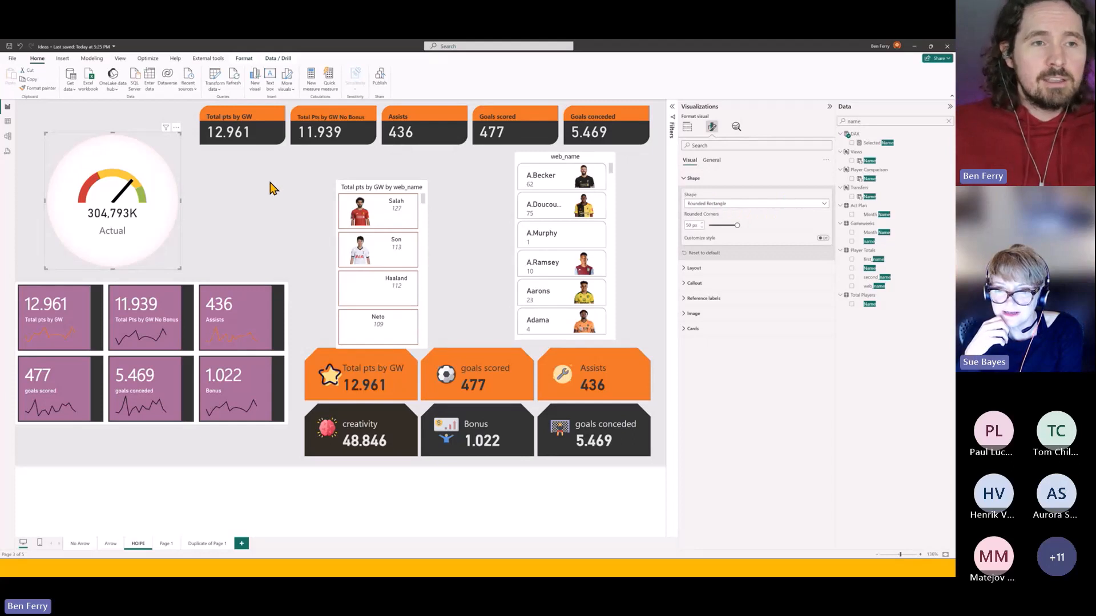
Step: Reselect the gauge card, reopen its Shape settings and enlarge the card slightly from its lower-right corner
click(253, 191)
click(174, 179)
click(712, 127)
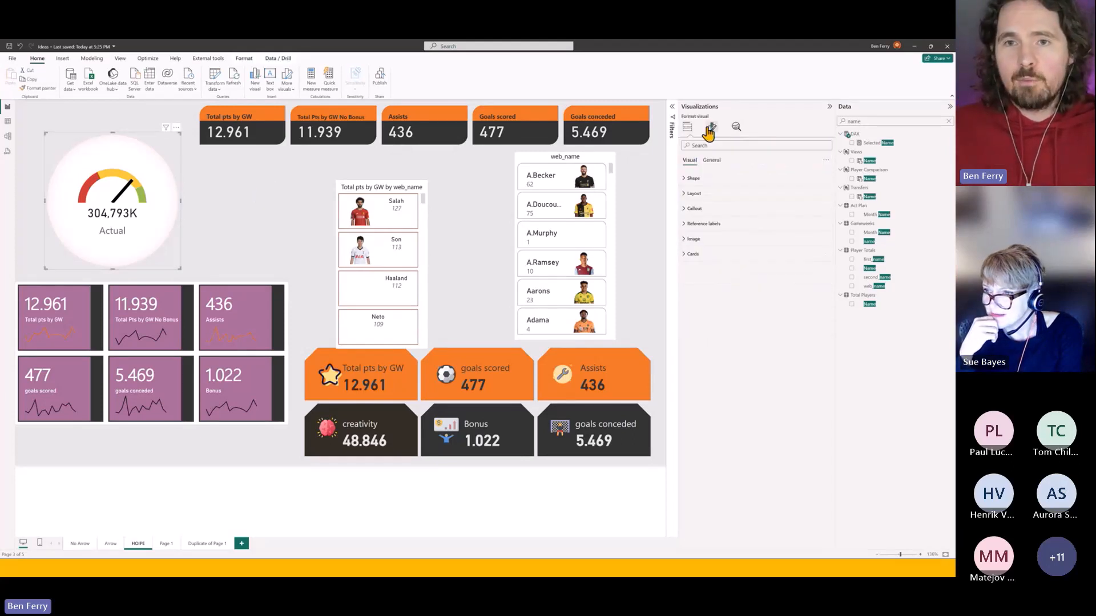
click(716, 180)
mouse_move(736, 225)
mouse_down()
mouse_move(709, 226)
mouse_move(737, 225)
mouse_up()
mouse_move(180, 267)
mouse_down()
mouse_move(186, 201)
mouse_move(177, 274)
mouse_move(140, 272)
mouse_move(194, 278)
mouse_move(188, 272)
mouse_up()
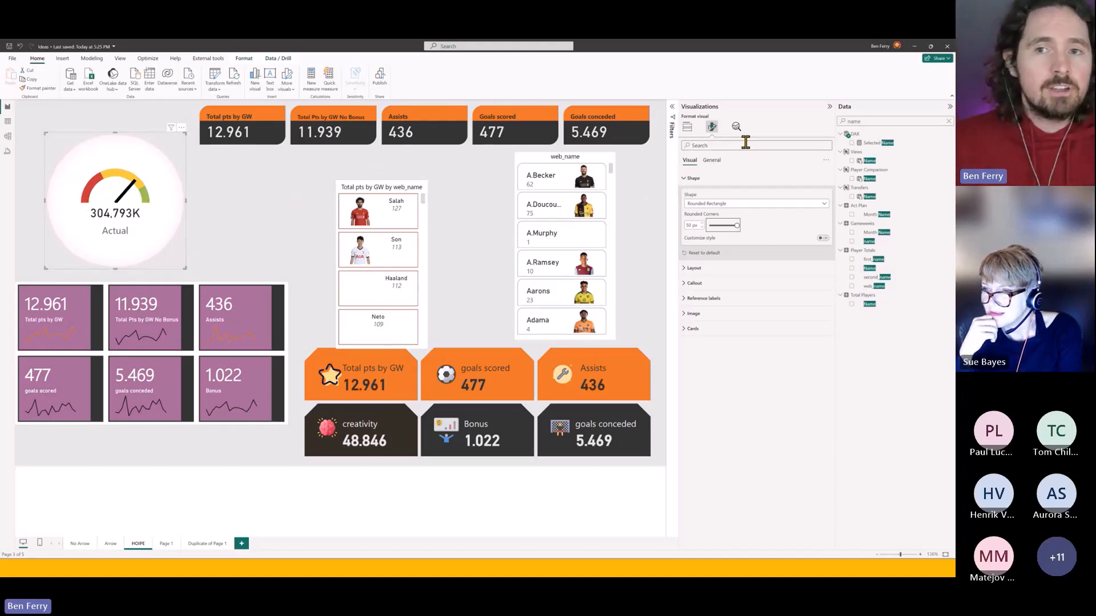
Step: Examine the gauge card's image type options and the field choices for its conditional Image URL, leaving the settings as they are
click(710, 314)
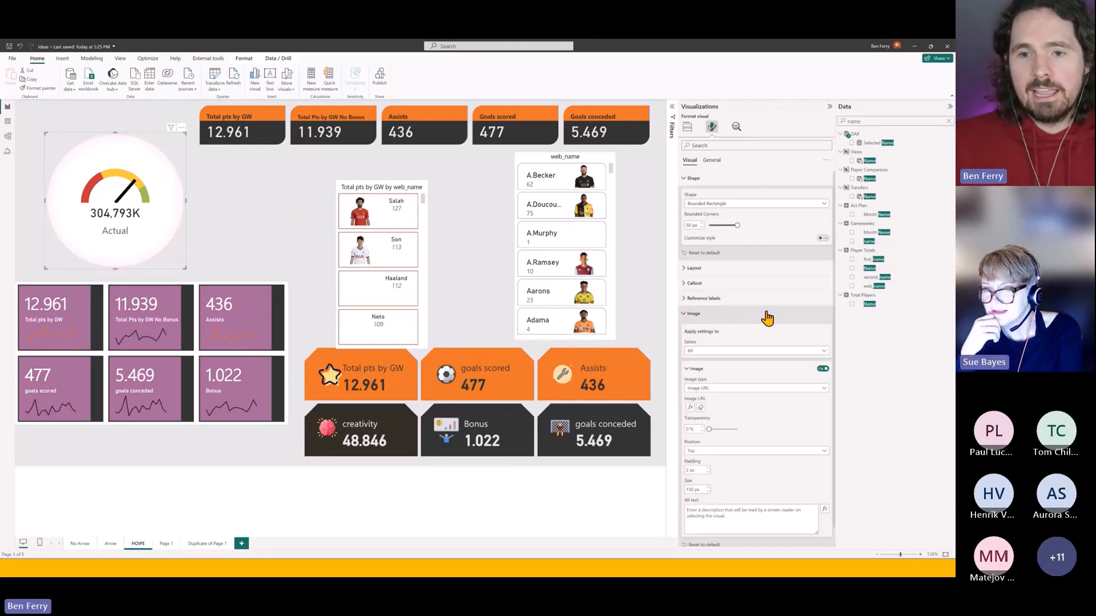
click(771, 390)
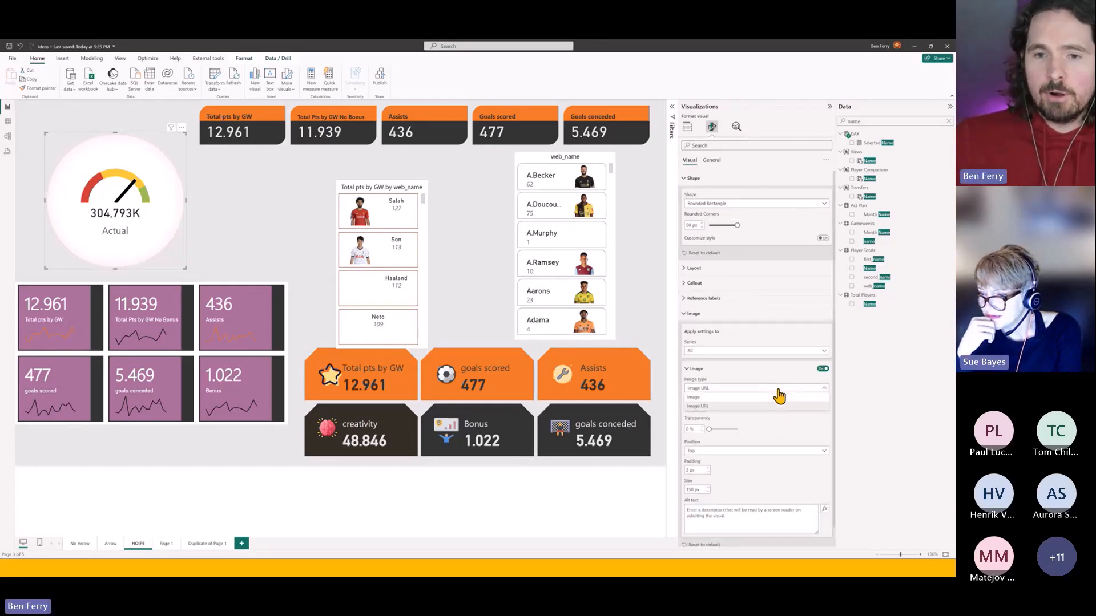
click(780, 426)
click(690, 407)
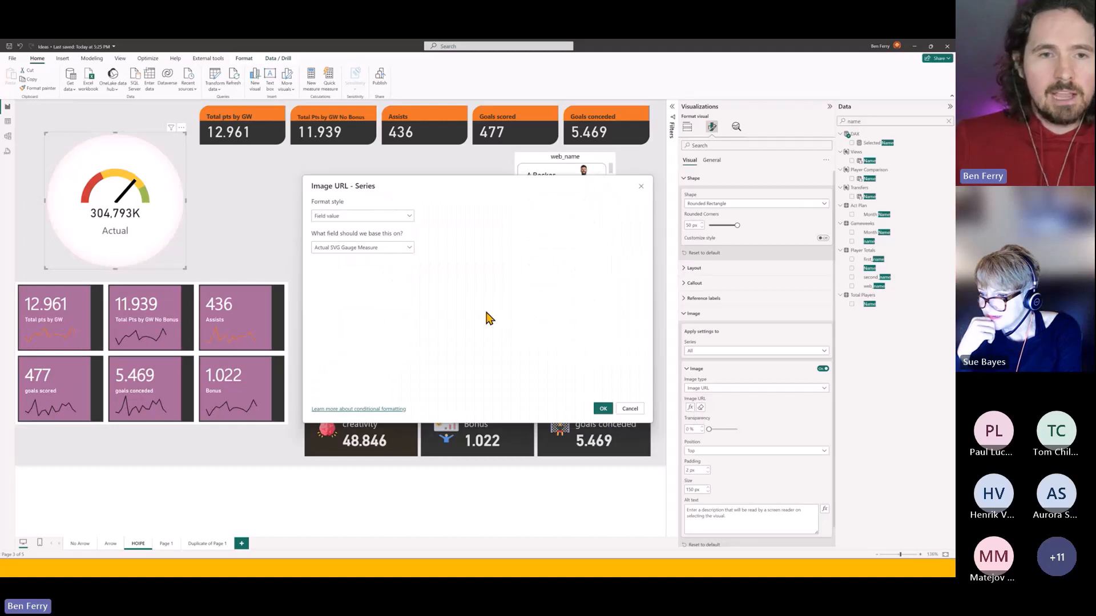
click(340, 249)
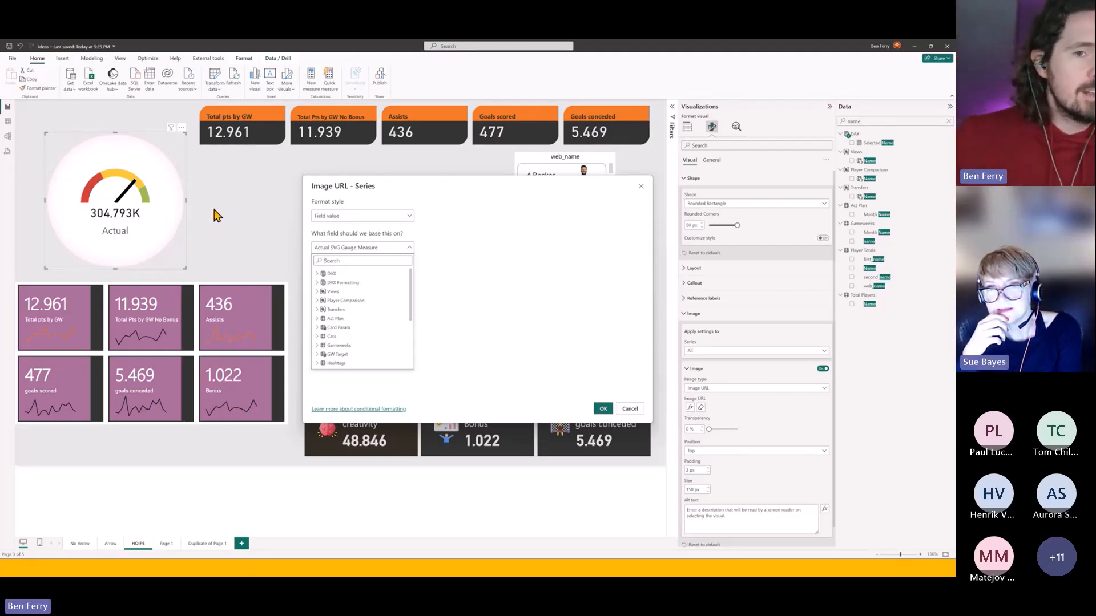
click(627, 411)
click(629, 409)
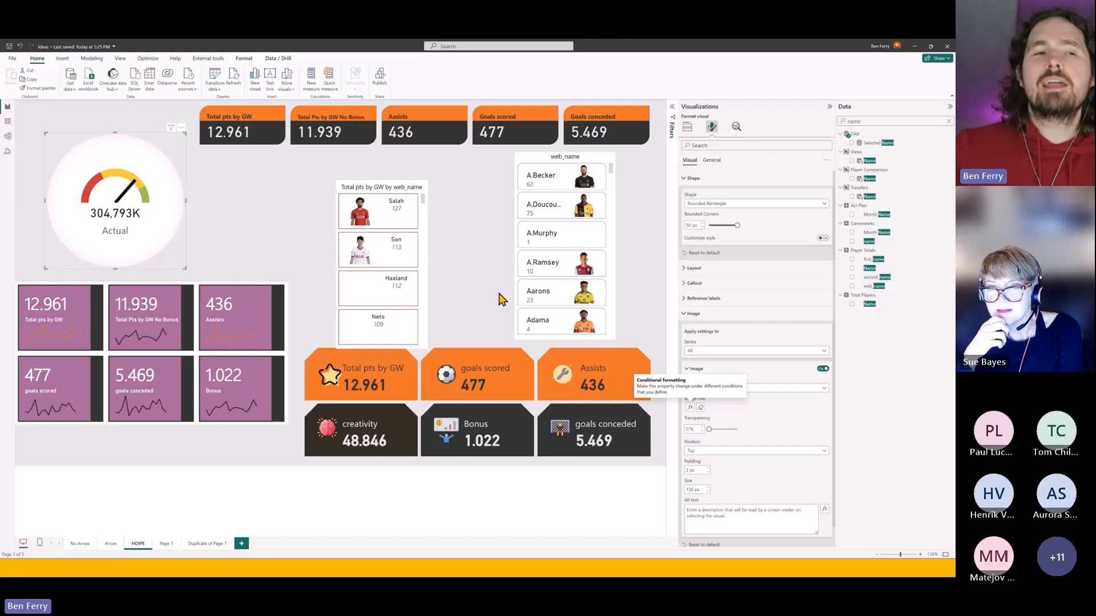
Step: Search the data fields for "svg" and examine the DAX formula of the round SVG Sparklines Measure bonus, including its coordinate-table comment
click(209, 58)
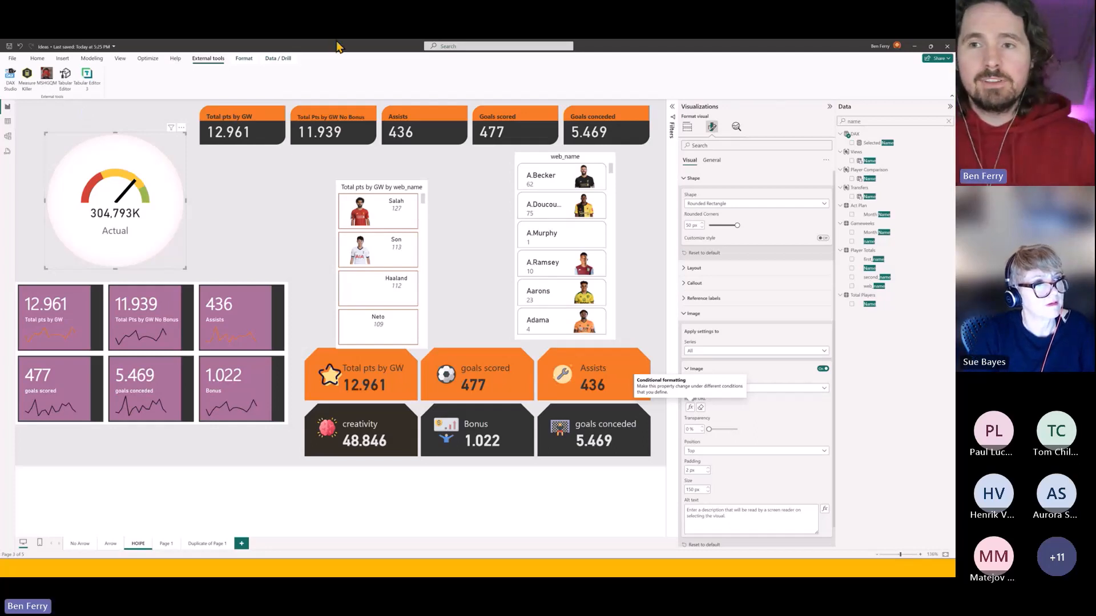
double_click(914, 119)
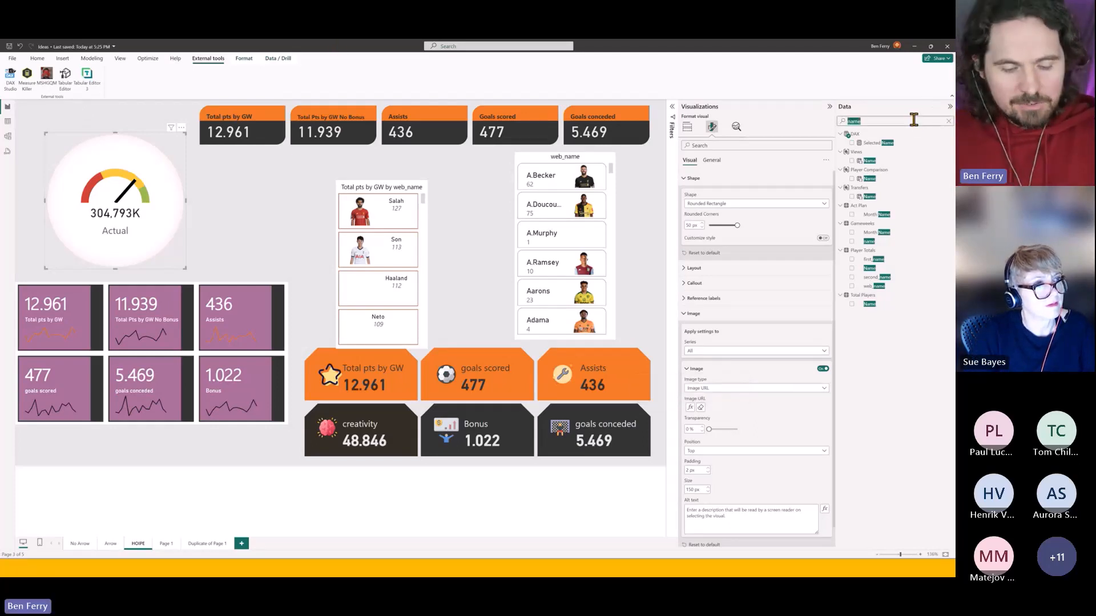
text(svg)
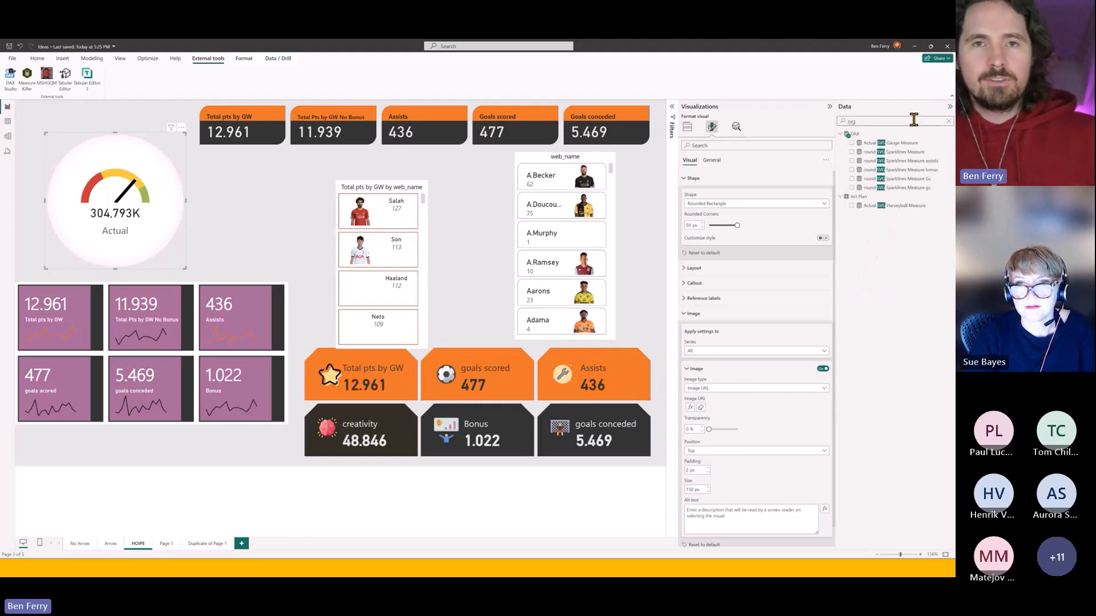
click(897, 170)
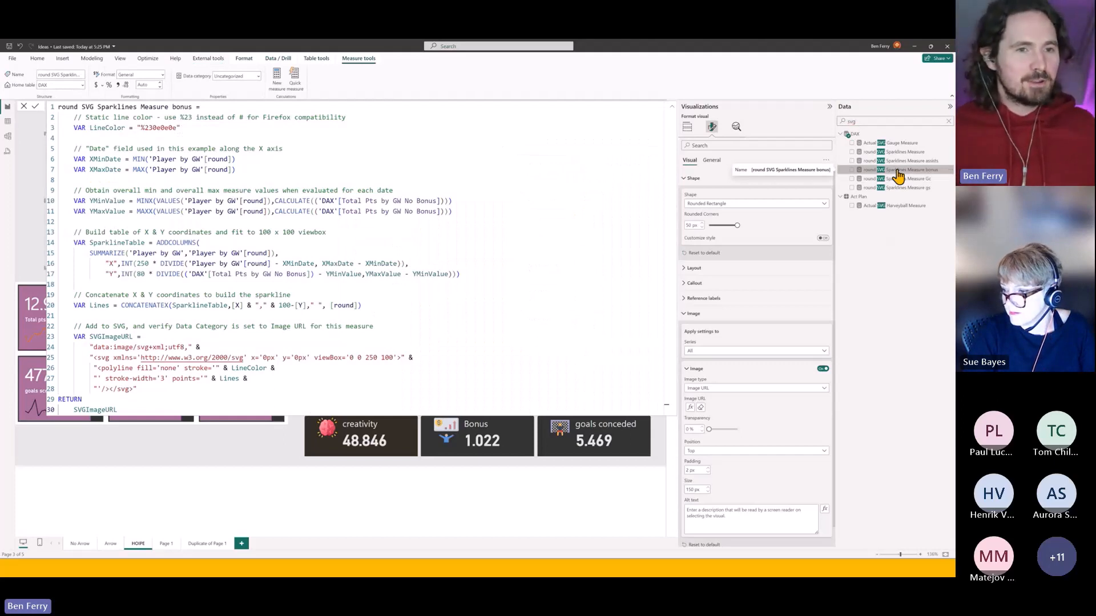
mouse_move(77, 232)
mouse_down()
mouse_move(298, 241)
mouse_move(343, 231)
mouse_move(75, 234)
mouse_up()
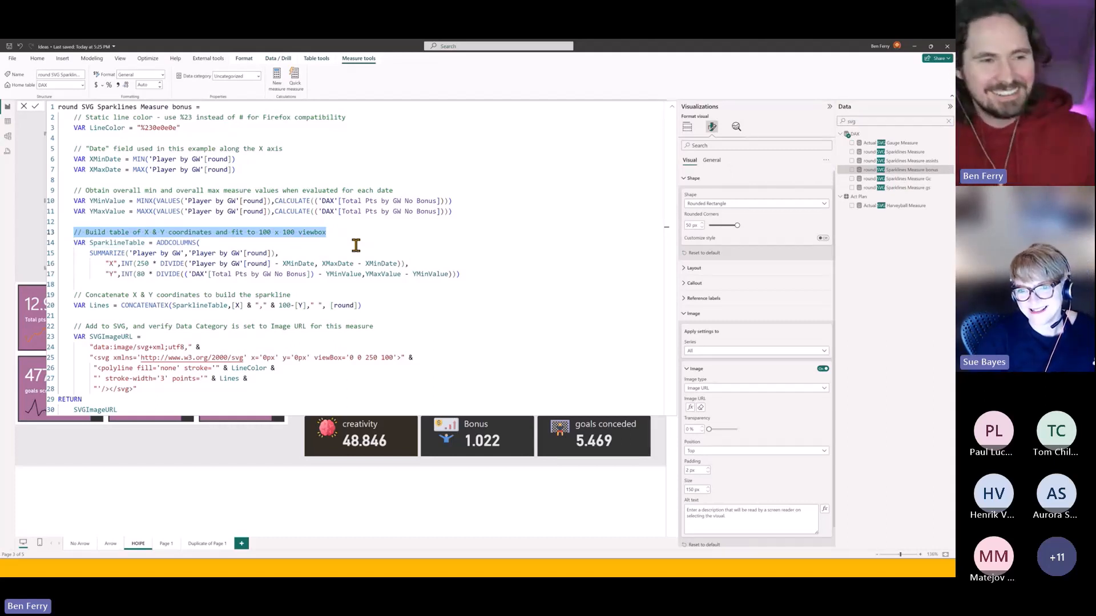
click(479, 214)
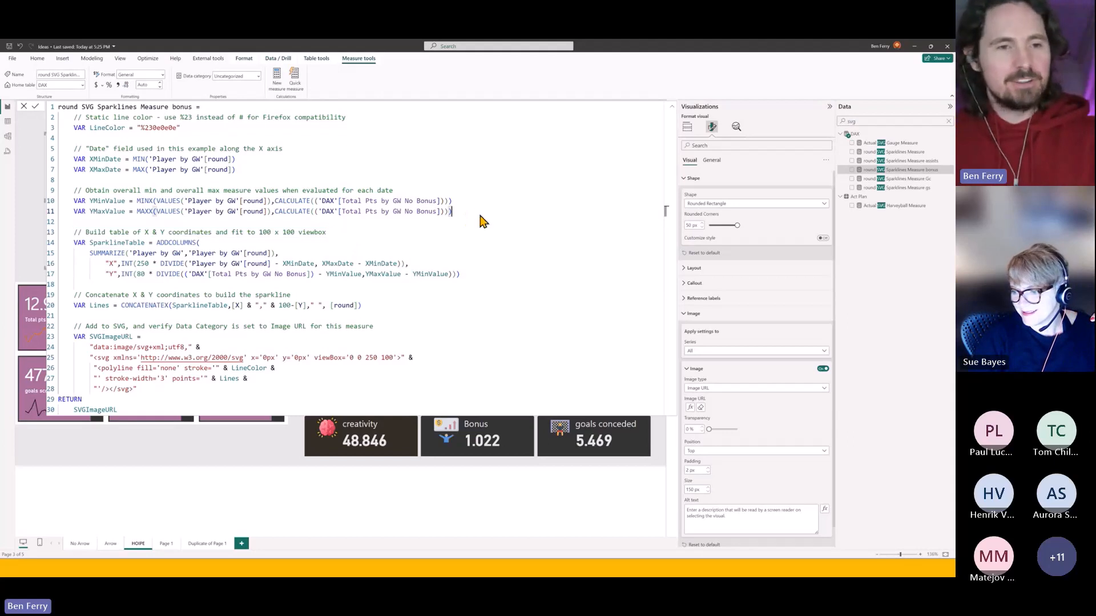
key(Escape)
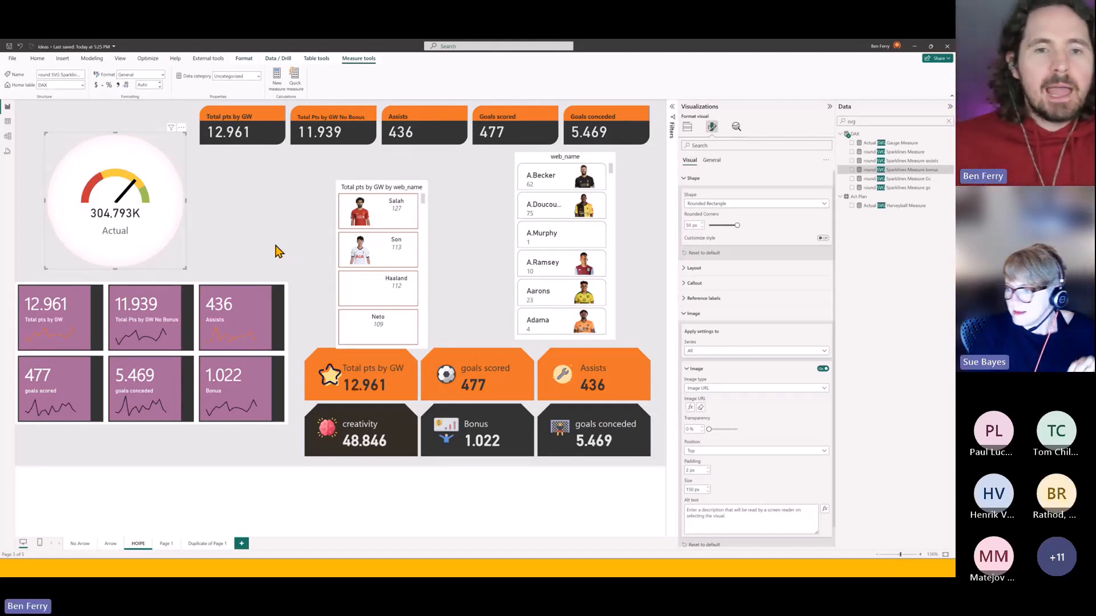
Step: Move the Total pts by GW by web_name slicer up beside the web_name slicer and deselect it
click(402, 178)
drag(402, 178, 449, 162)
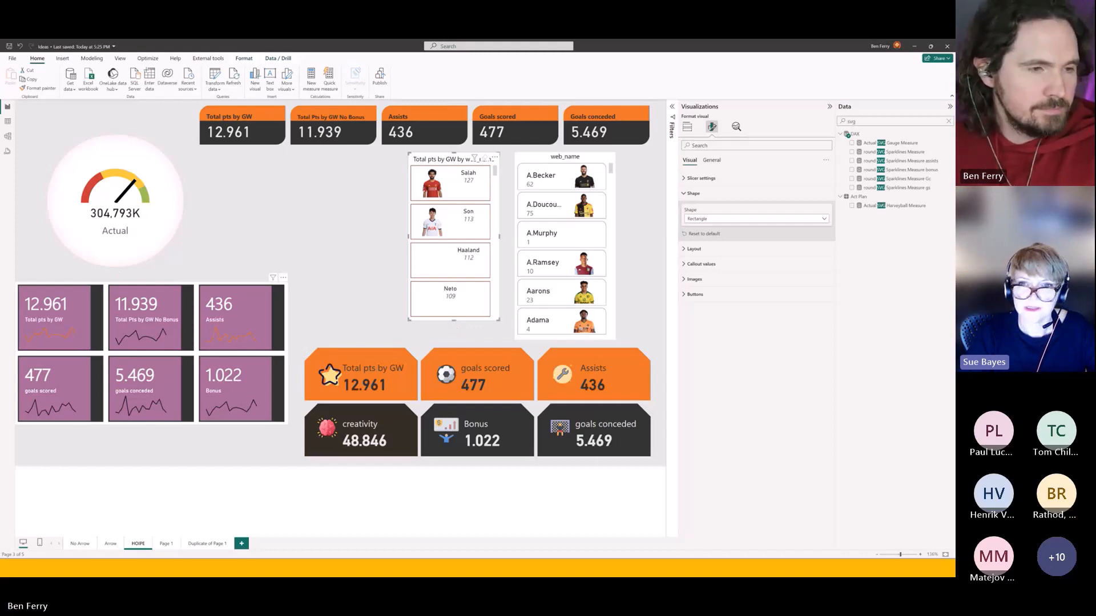
click(267, 235)
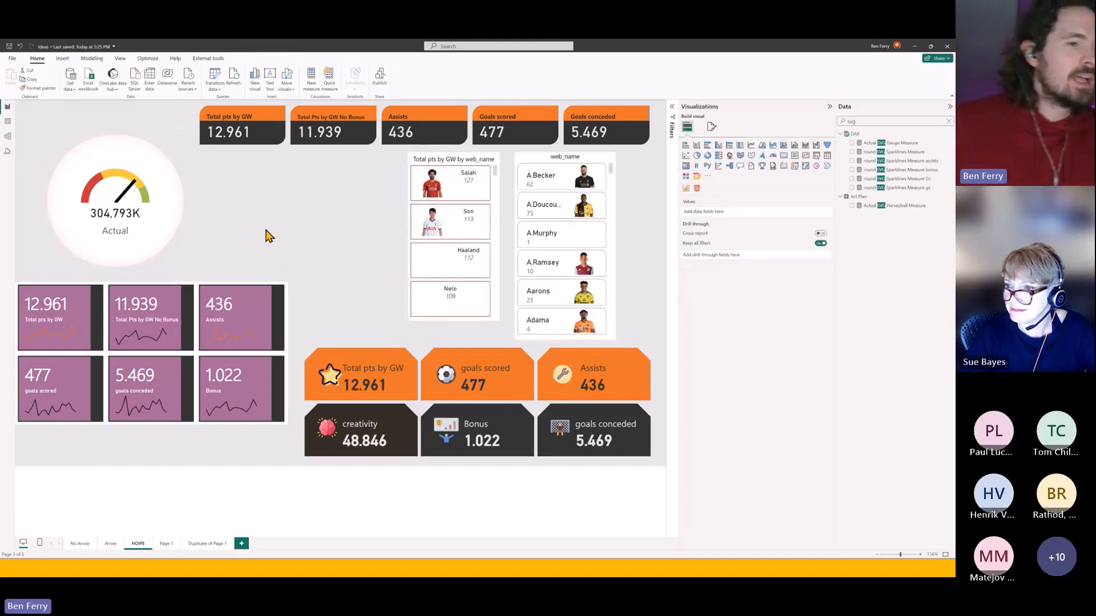